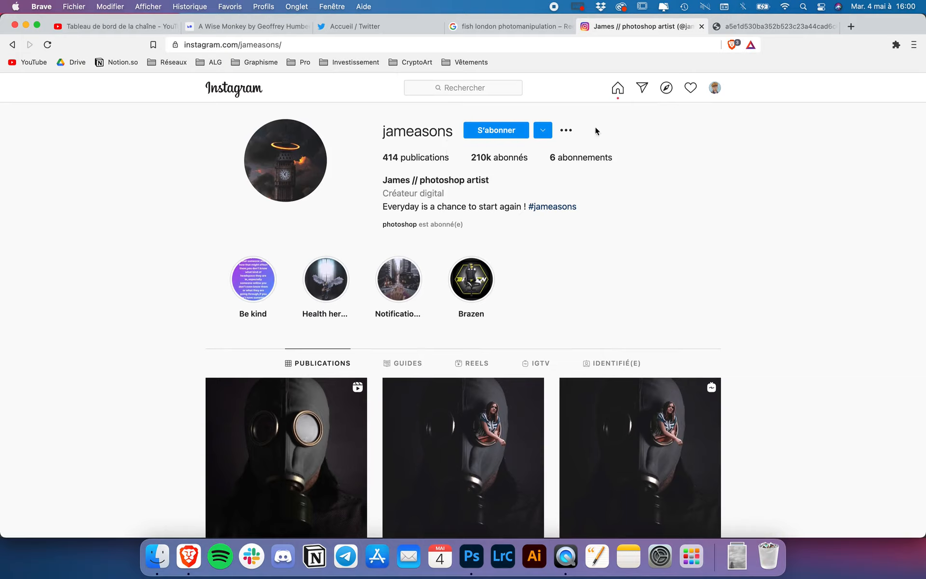
pyautogui.click(753, 28)
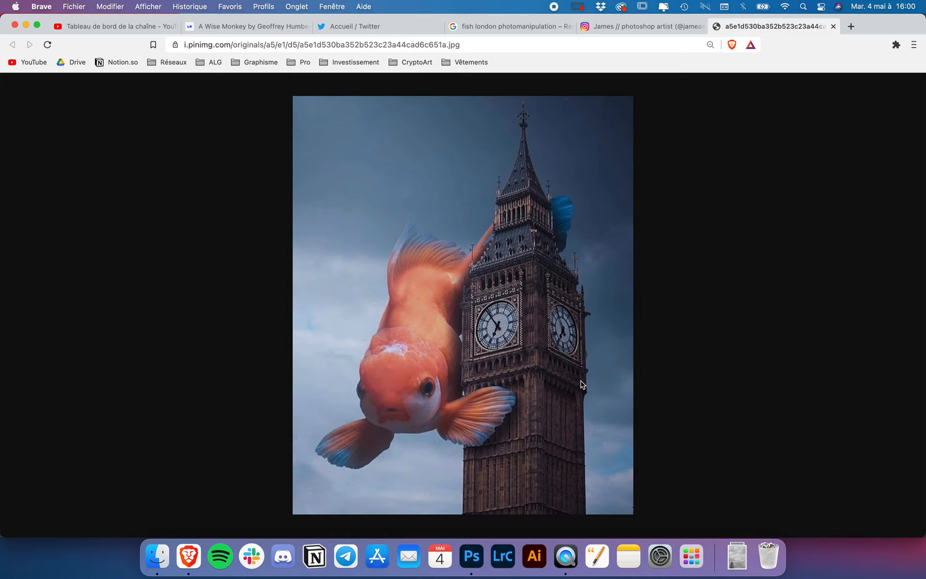
pyautogui.click(642, 26)
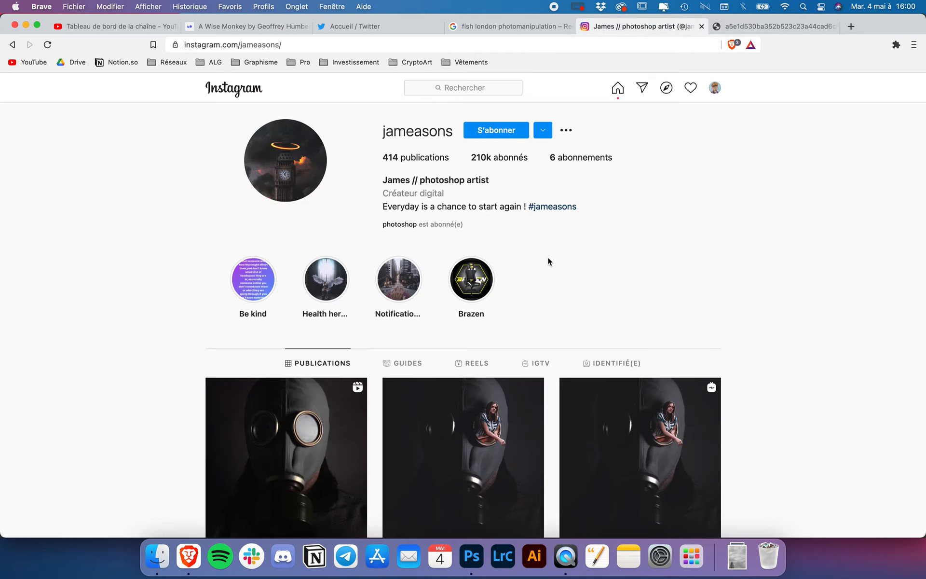
pyautogui.scroll(-3, 547, 261)
pyautogui.scroll(-15, 548, 261)
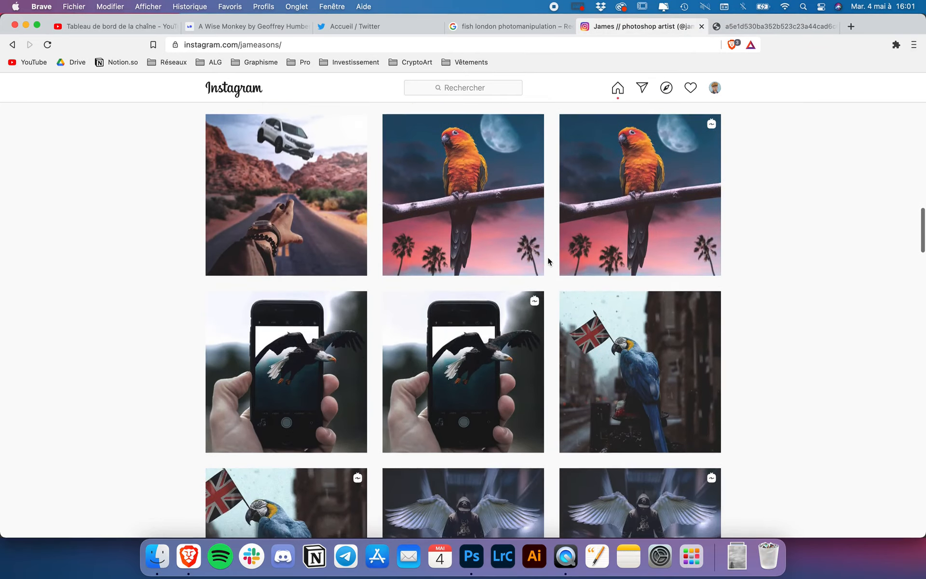
pyautogui.scroll(-20, 548, 260)
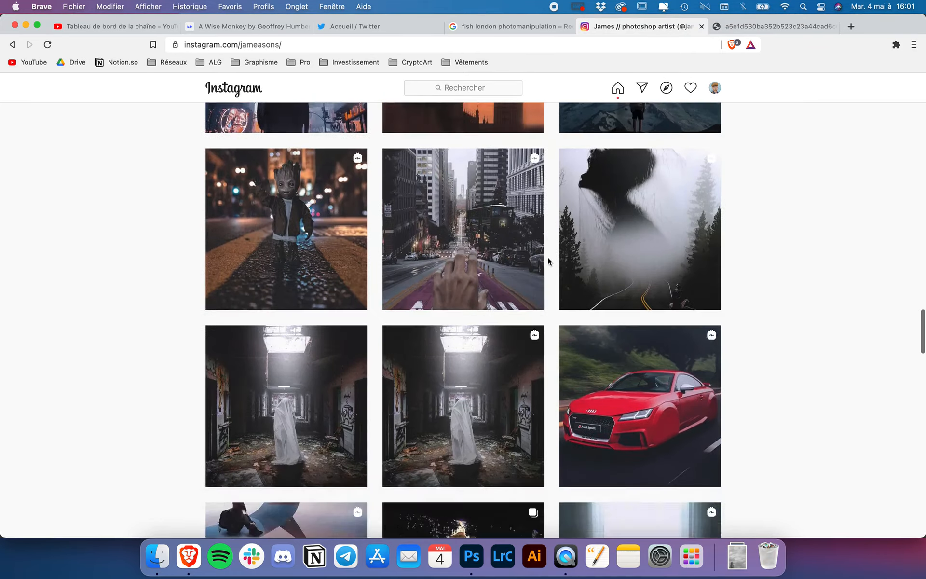
pyautogui.scroll(-2, 547, 261)
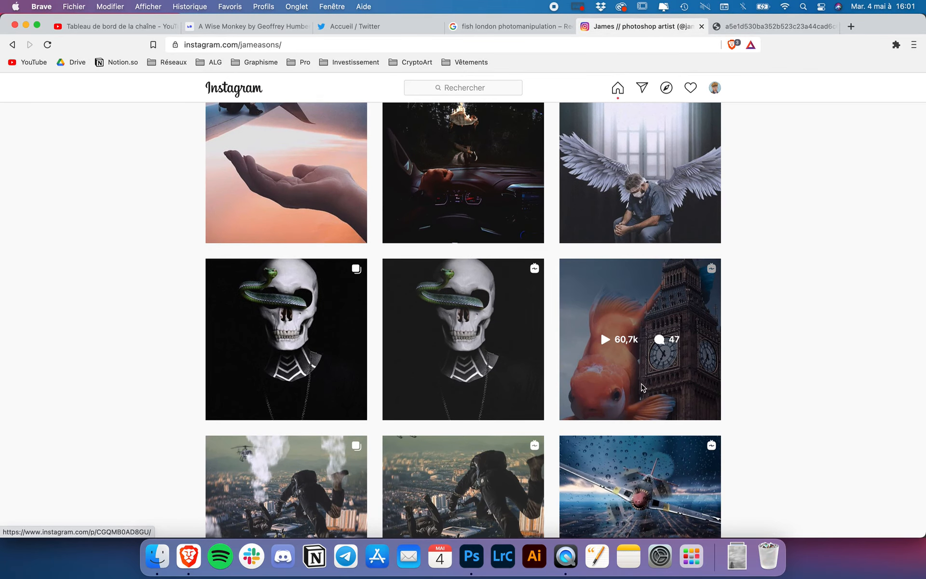
# Switch to Photoshop, create a 1500 x 2000 px document at 300 ppi and convert its background to a regular layer.
pyautogui.click(477, 559)
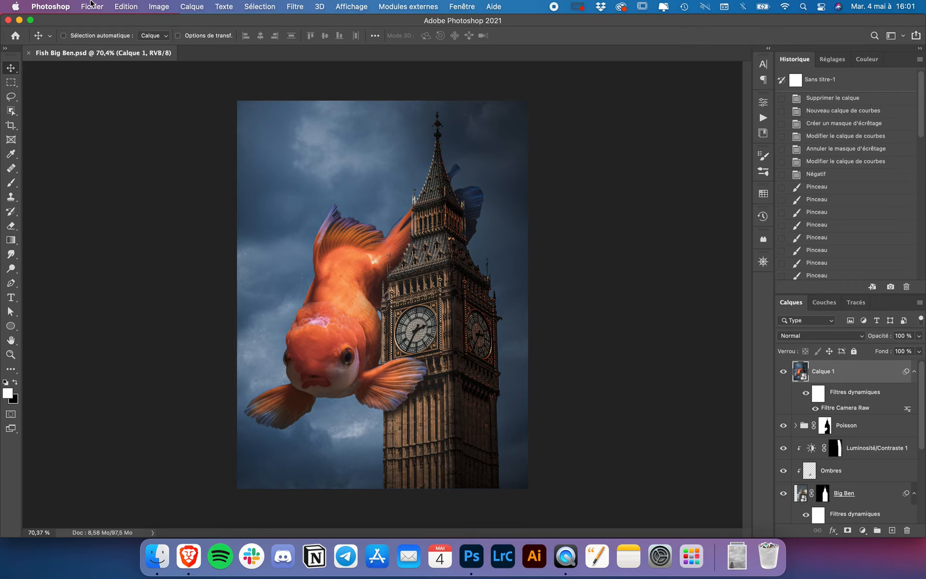
pyautogui.click(91, 4)
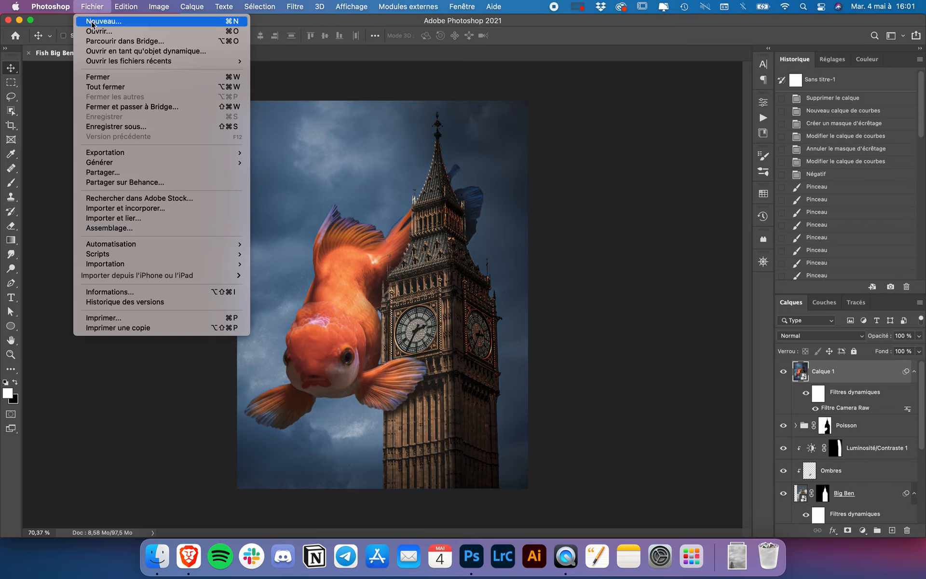
pyautogui.click(91, 6)
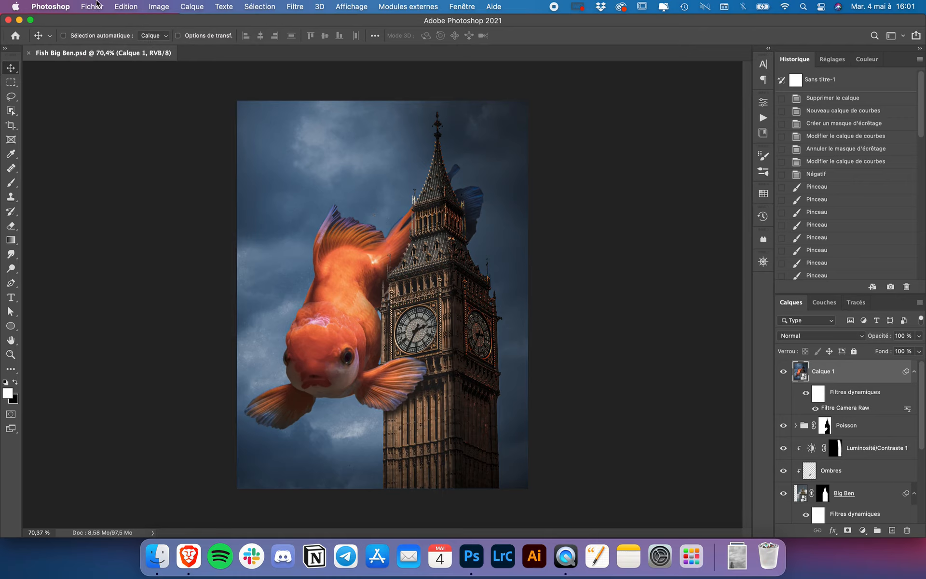
pyautogui.click(96, 5)
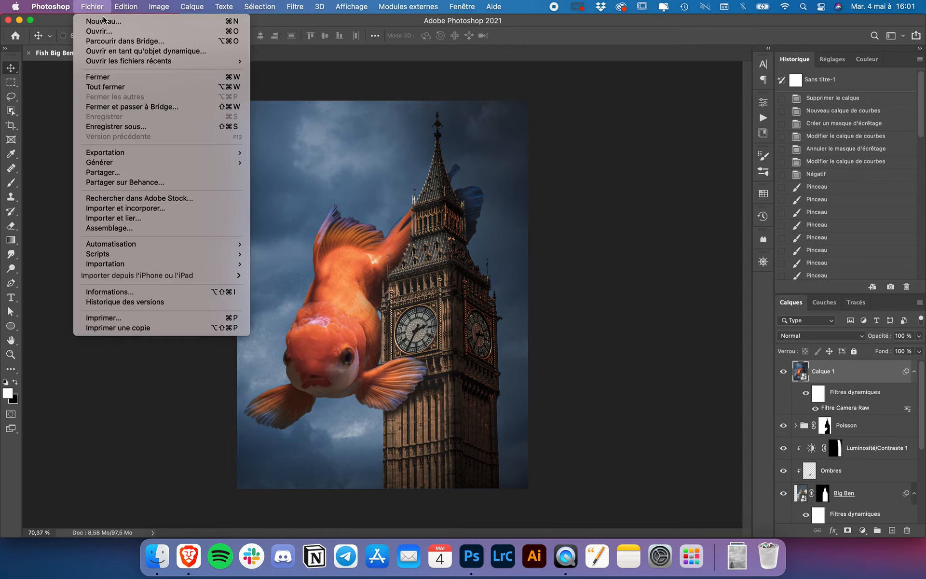
pyautogui.click(104, 22)
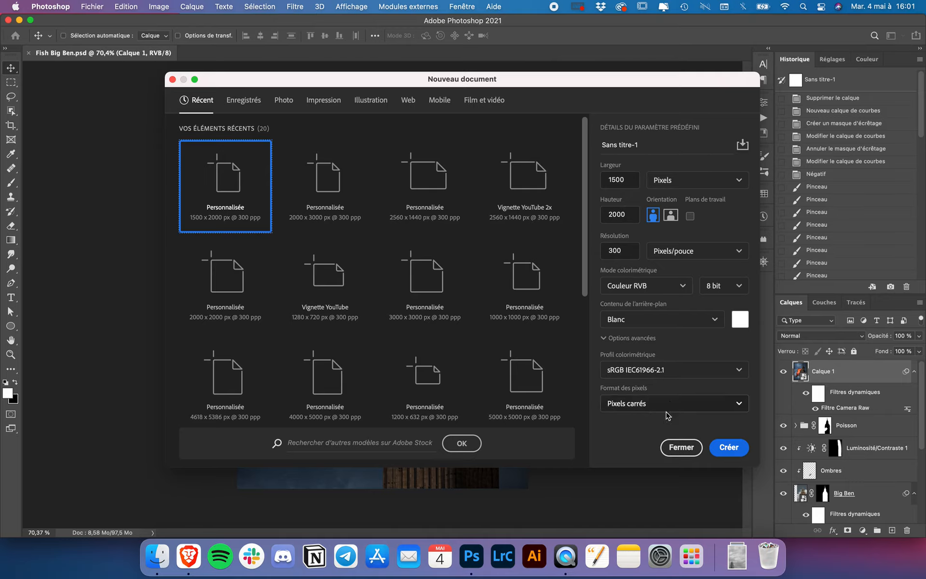
pyautogui.click(737, 455)
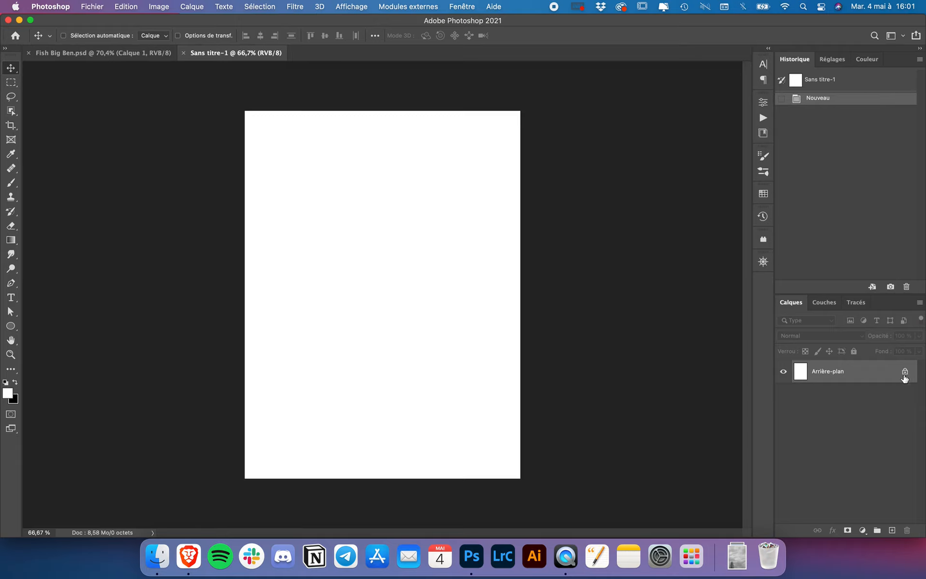
pyautogui.click(904, 370)
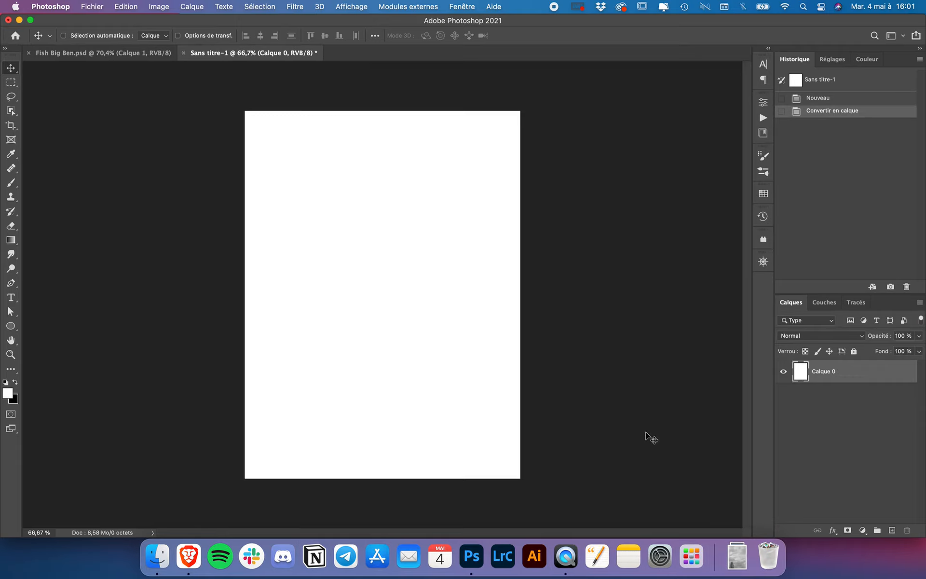
# Place the grey cloudy sky photo and scale it to about 18.29 % so clouds cover the canvas and the building falls outside.
pyautogui.click(736, 565)
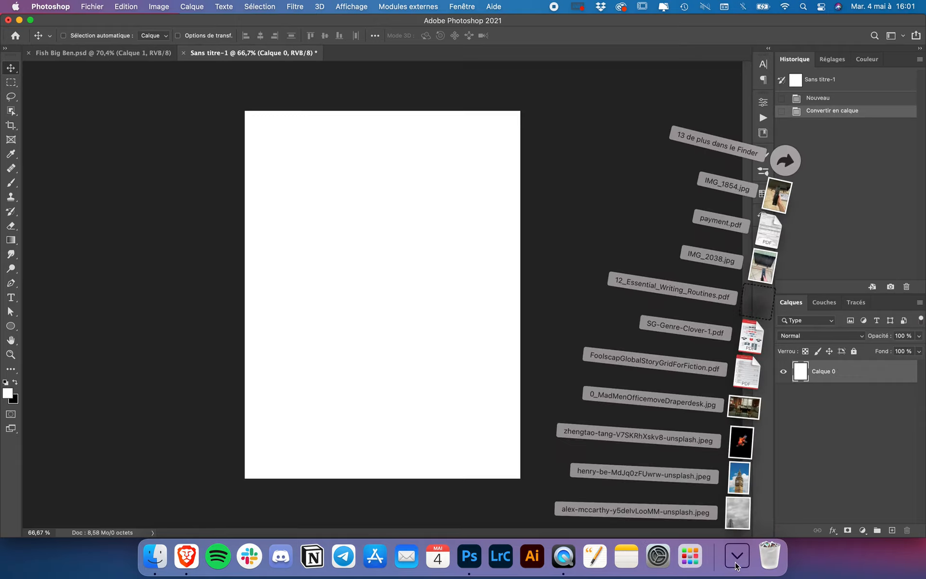
pyautogui.moveTo(750, 494); pyautogui.dragTo(399, 279)
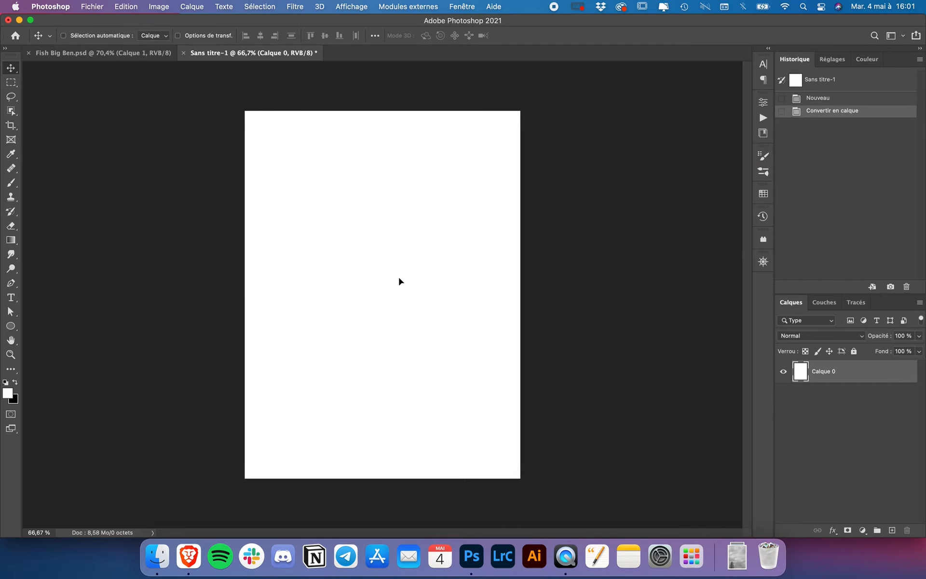
pyautogui.scroll(-3, 386, 302)
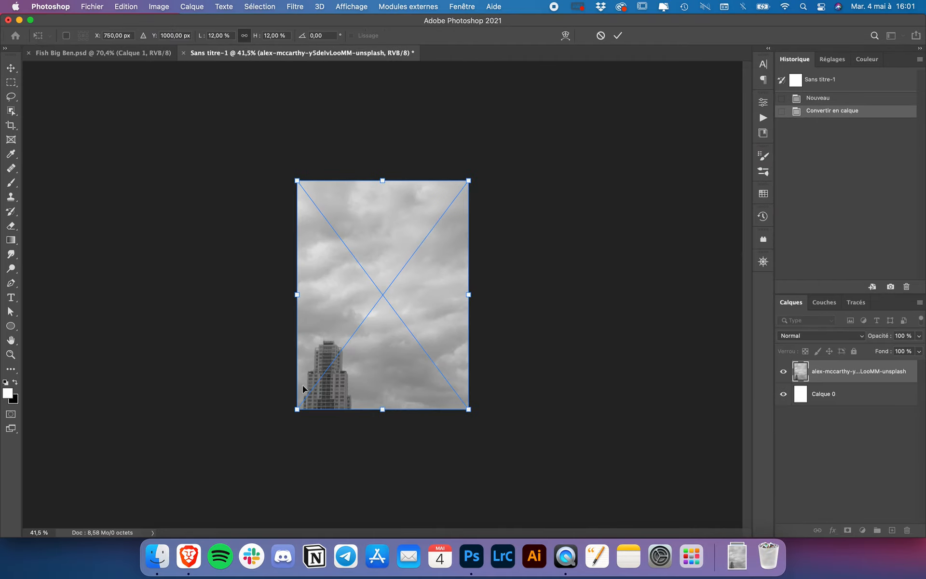
pyautogui.moveTo(296, 409); pyautogui.dragTo(193, 482)
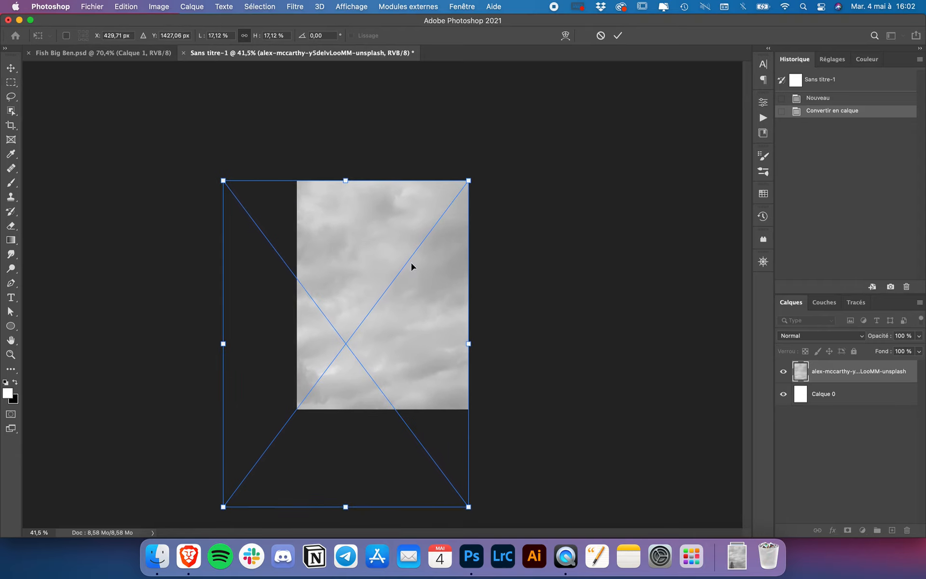
pyautogui.moveTo(411, 264); pyautogui.dragTo(446, 263)
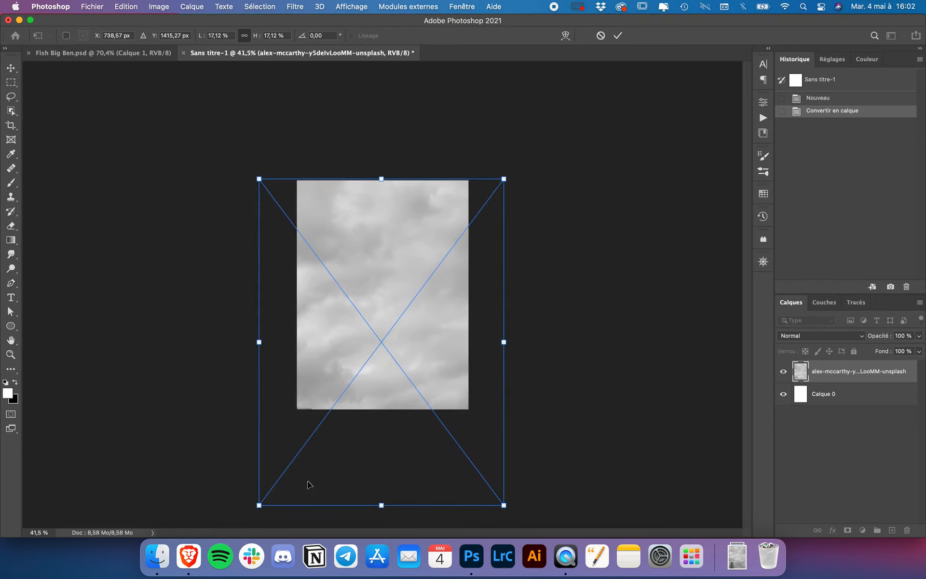
pyautogui.moveTo(257, 504); pyautogui.dragTo(233, 524)
pyautogui.moveTo(431, 262); pyautogui.dragTo(436, 261)
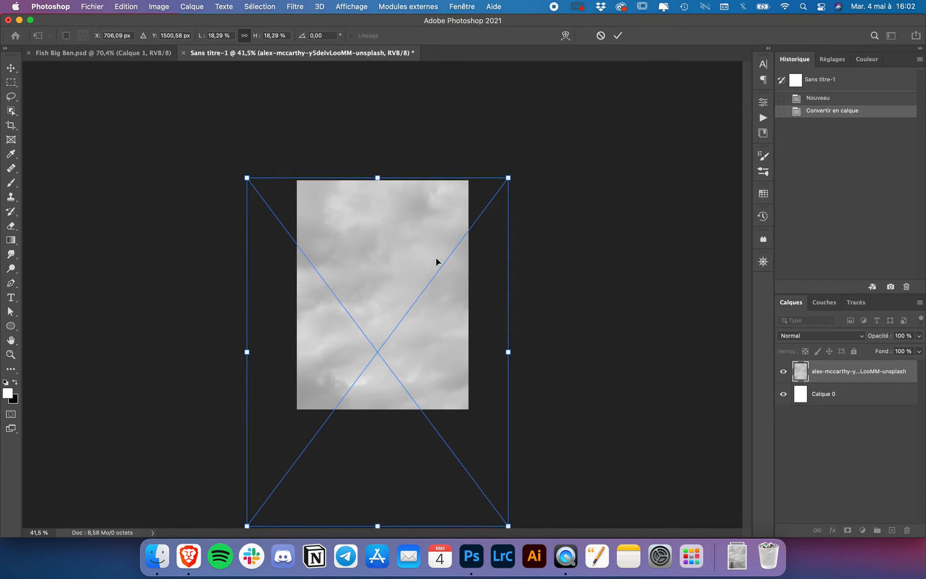
pyautogui.press('Return')
# Rename the placed sky layer as Ciel.
pyautogui.doubleClick(846, 371)
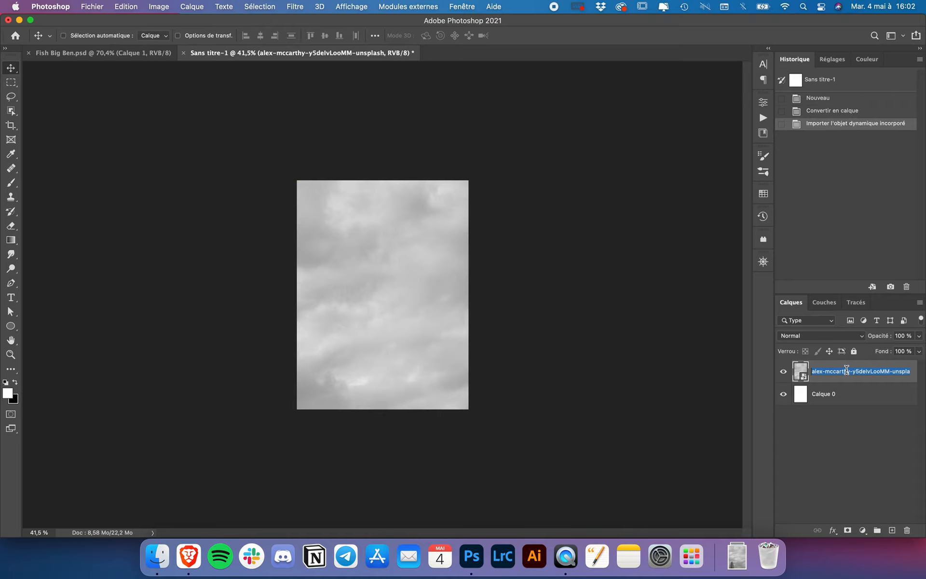
pyautogui.write('Ciel')
pyautogui.press('Return')
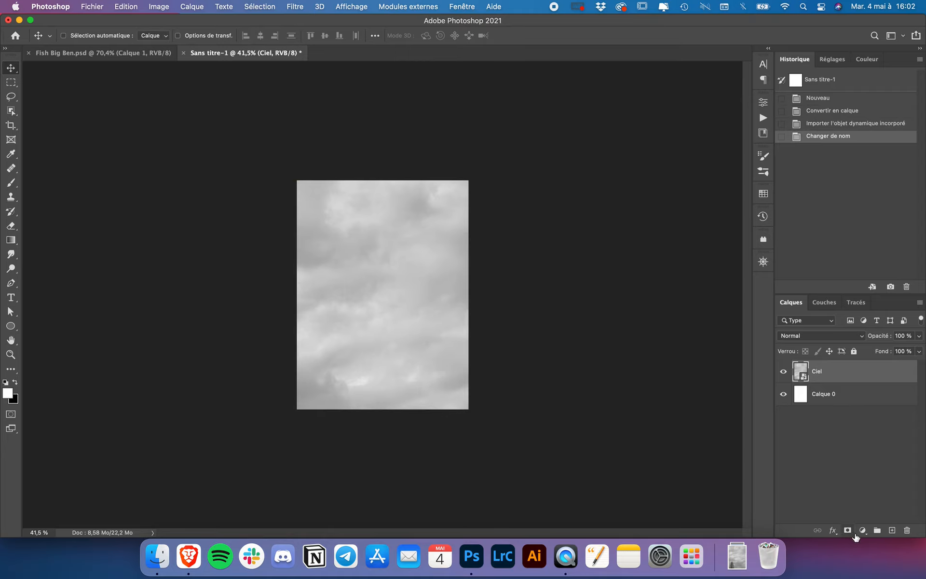
# Add a solid-colour fill layer in #415166 above the Ciel layer and set its blend mode to Incrustation.
pyautogui.click(863, 530)
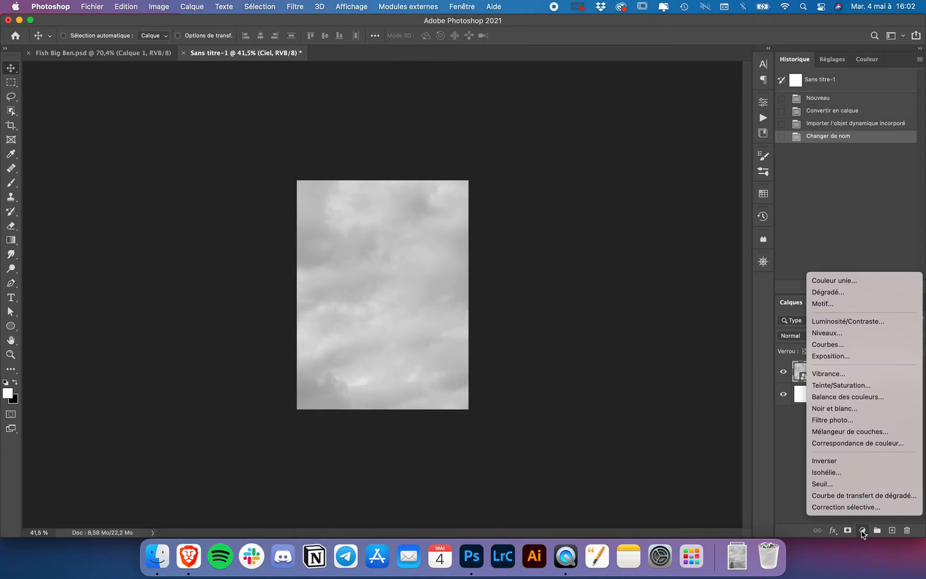
pyautogui.click(844, 284)
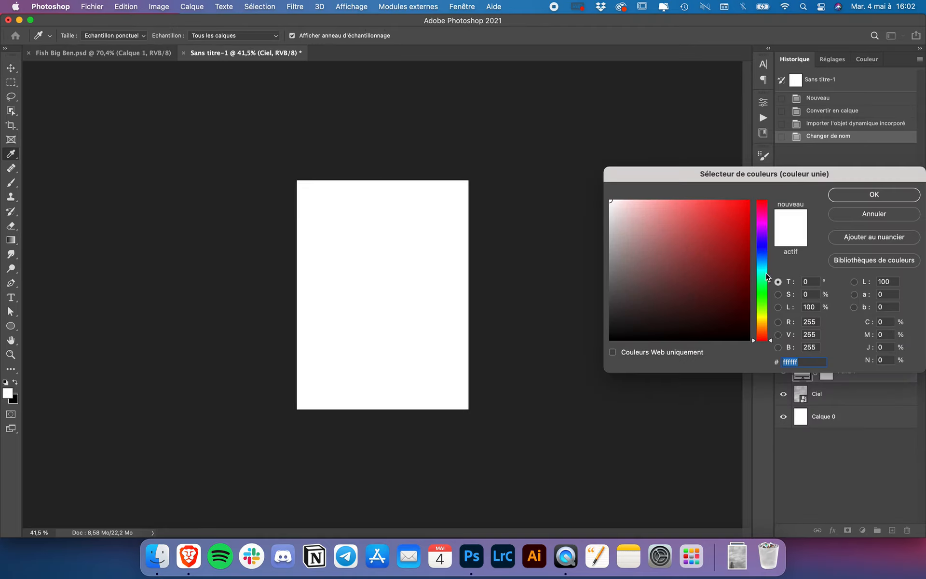
pyautogui.click(762, 256)
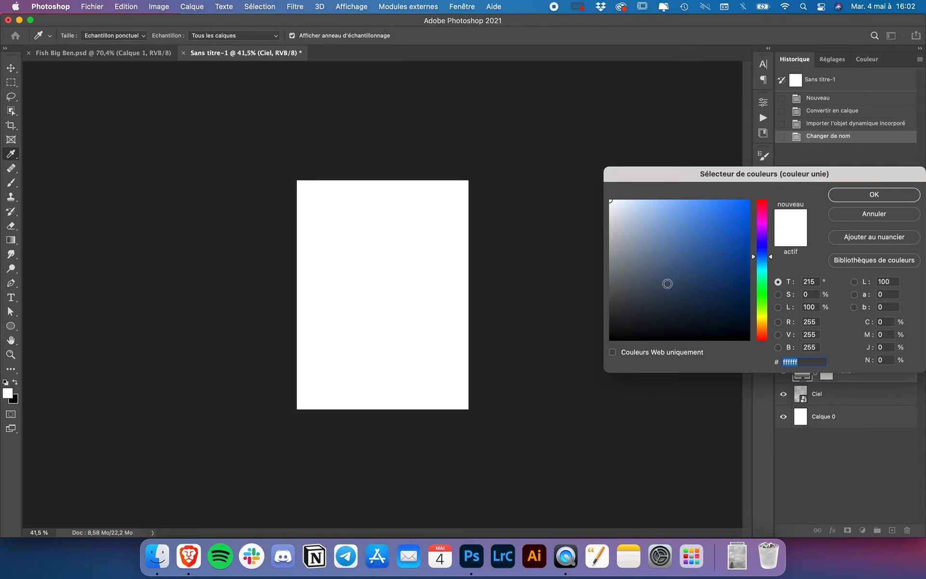
pyautogui.click(655, 284)
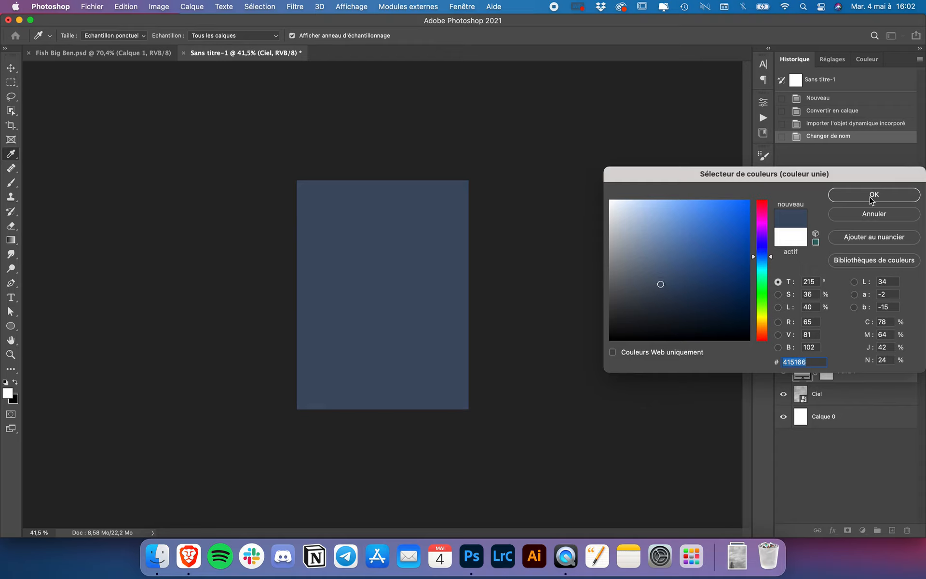
pyautogui.click(871, 198)
pyautogui.click(804, 336)
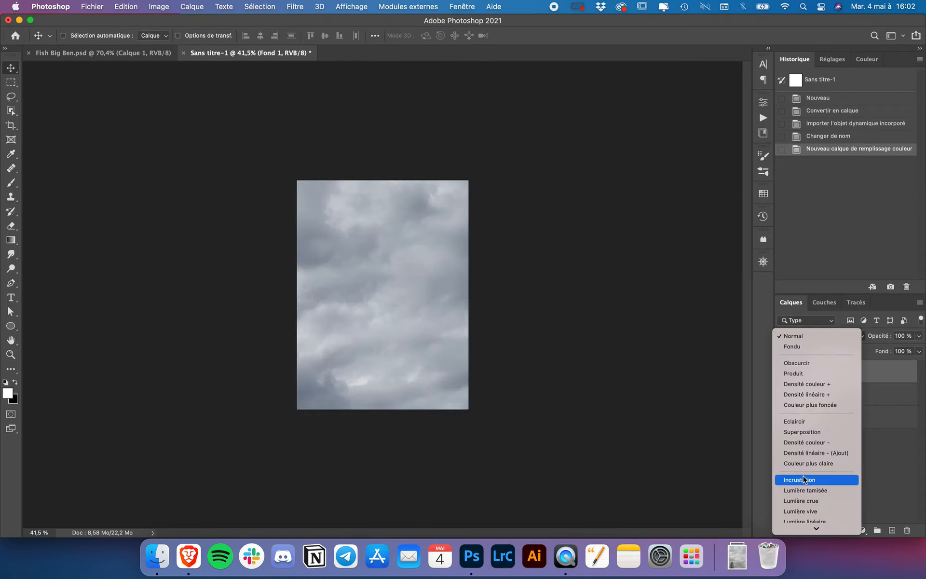
pyautogui.click(803, 480)
# Change the fill layer's colour to the more saturated dark blue #153062.
pyautogui.doubleClick(803, 375)
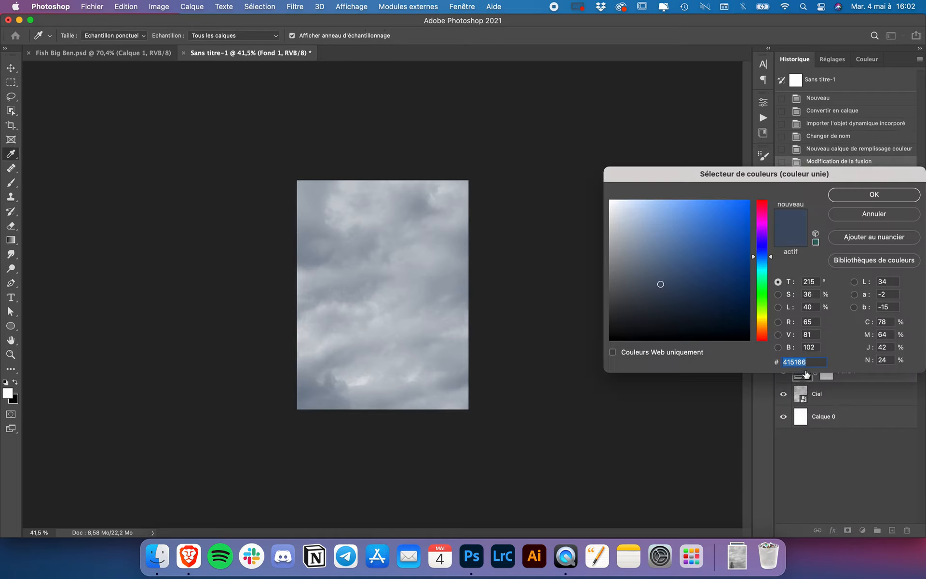
pyautogui.moveTo(663, 285)
pyautogui.mouseDown()
pyautogui.moveTo(679, 283)
pyautogui.moveTo(706, 246)
pyautogui.moveTo(724, 281)
pyautogui.moveTo(682, 290)
pyautogui.moveTo(709, 271)
pyautogui.moveTo(704, 284)
pyautogui.moveTo(689, 285)
pyautogui.moveTo(728, 287)
pyautogui.moveTo(720, 286)
pyautogui.mouseUp()
pyautogui.click(763, 254)
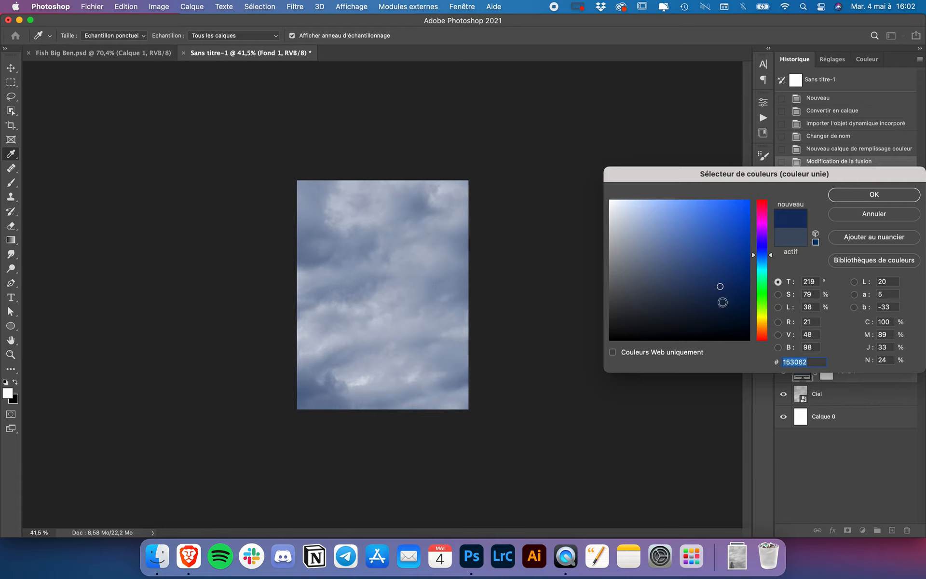
pyautogui.click(819, 361)
pyautogui.click(893, 199)
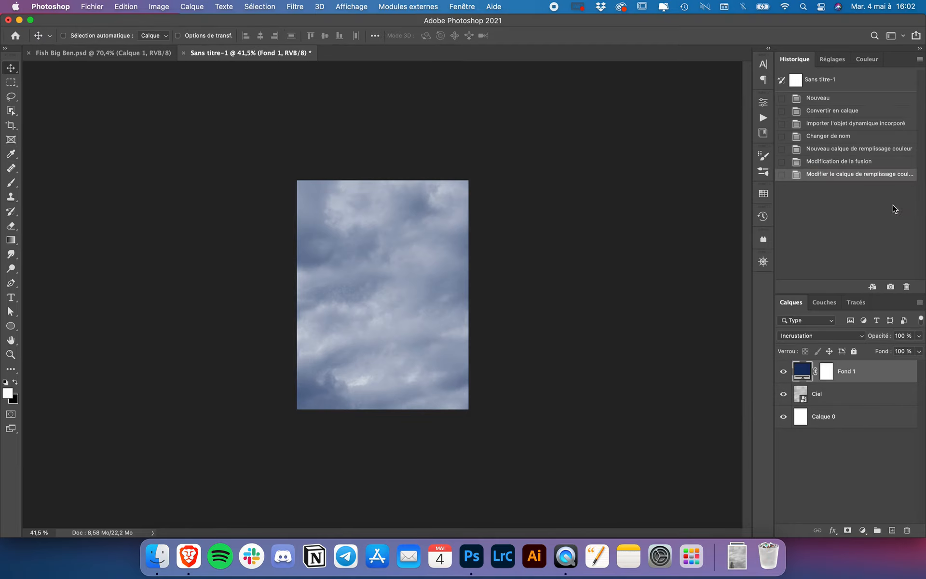
# Delete the white Calque 0 layer and group the sky and colour fill layers under the name Ciel.
pyautogui.click(856, 419)
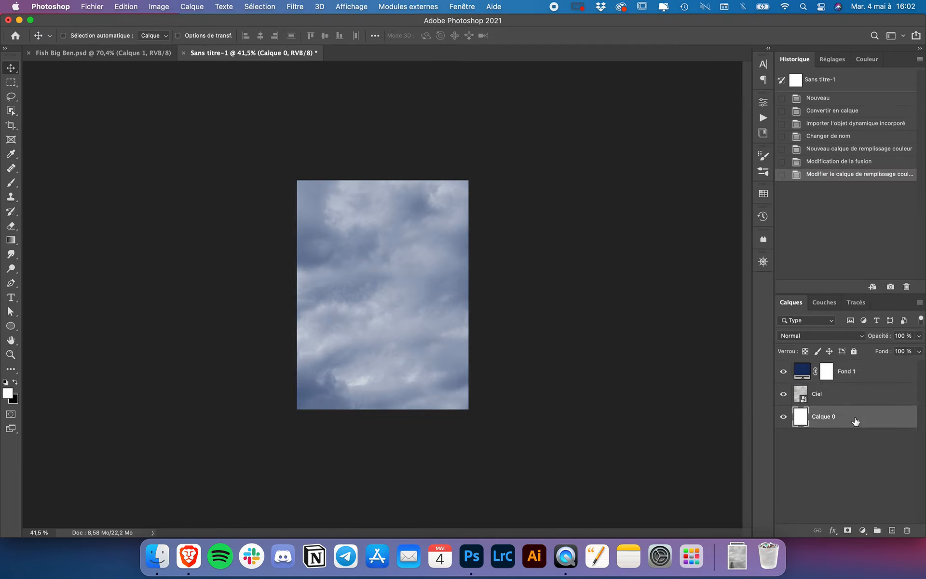
pyautogui.press('BackSpace')
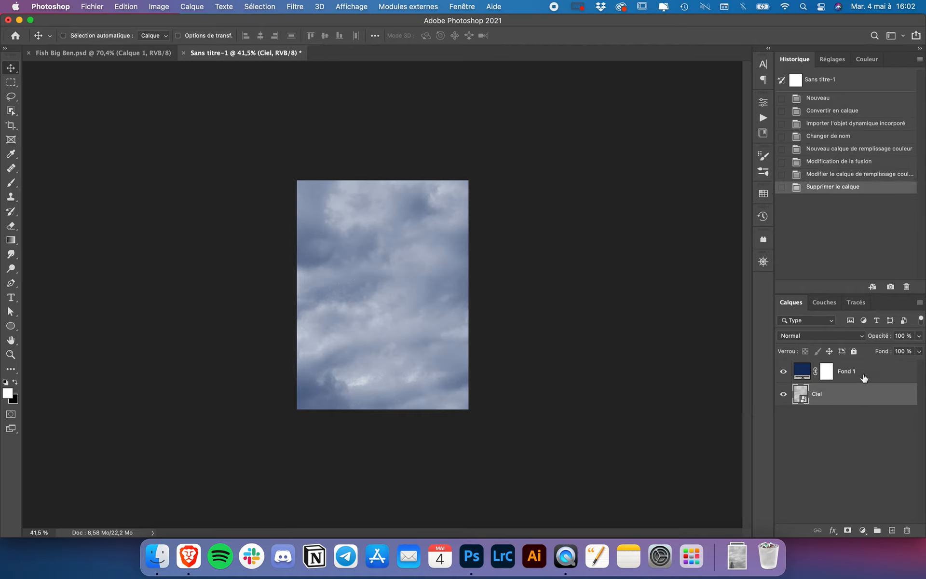
pyautogui.keyDown('shift'); pyautogui.click(862, 378); pyautogui.keyUp('shift')
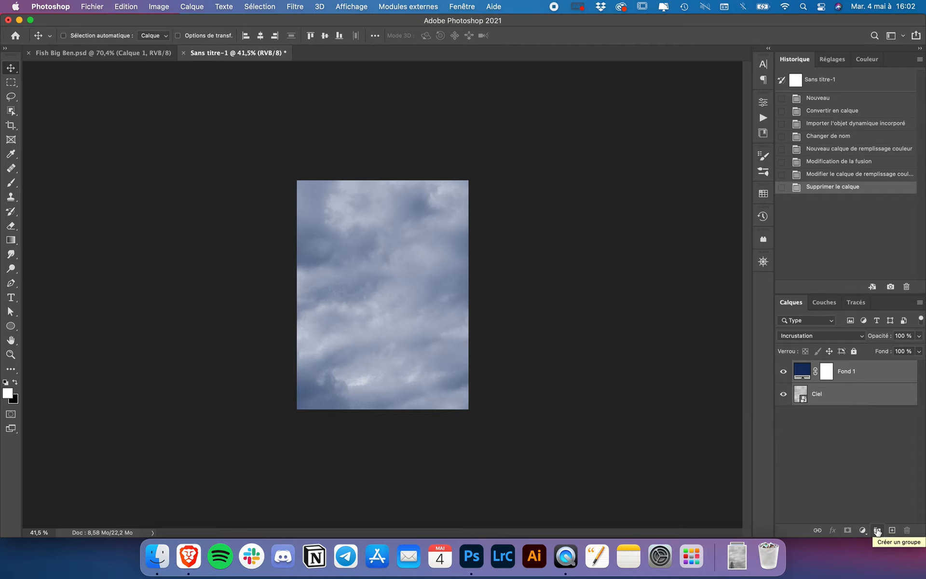
pyautogui.click(877, 530)
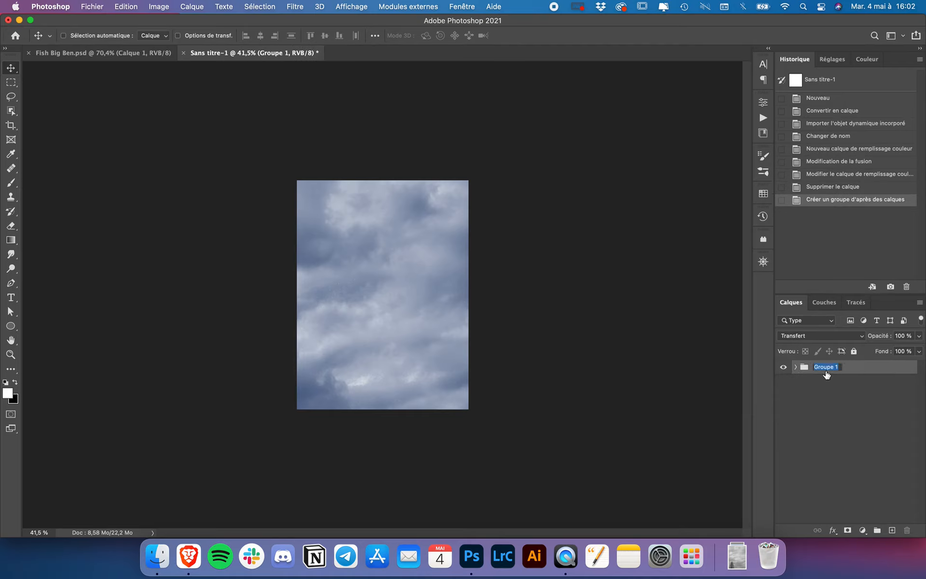
pyautogui.write('Ciel')
pyautogui.press('Return')
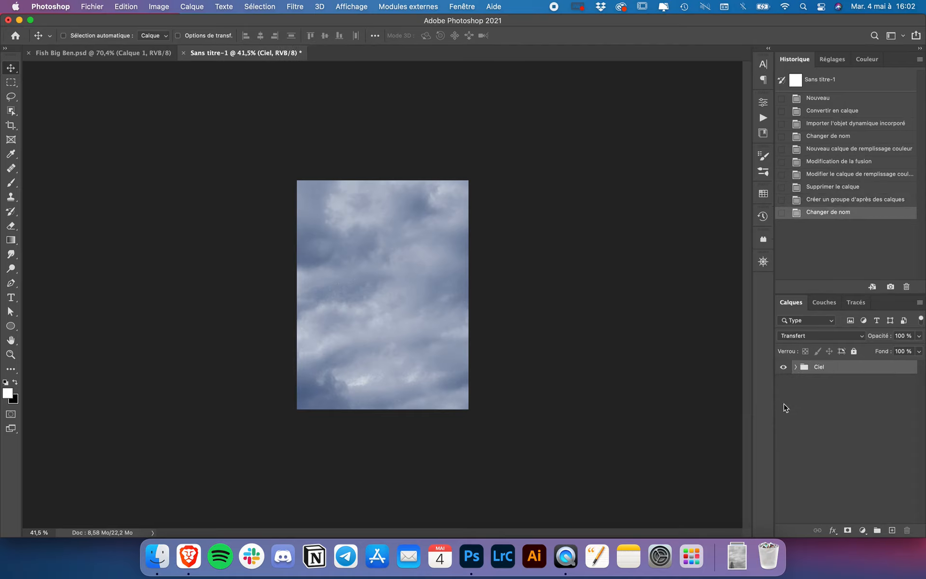
# Place the henry-be Big Ben photo in the document, scale it to about 11.79 %, shift it to the right and rotate it about -1.38°.
pyautogui.click(736, 555)
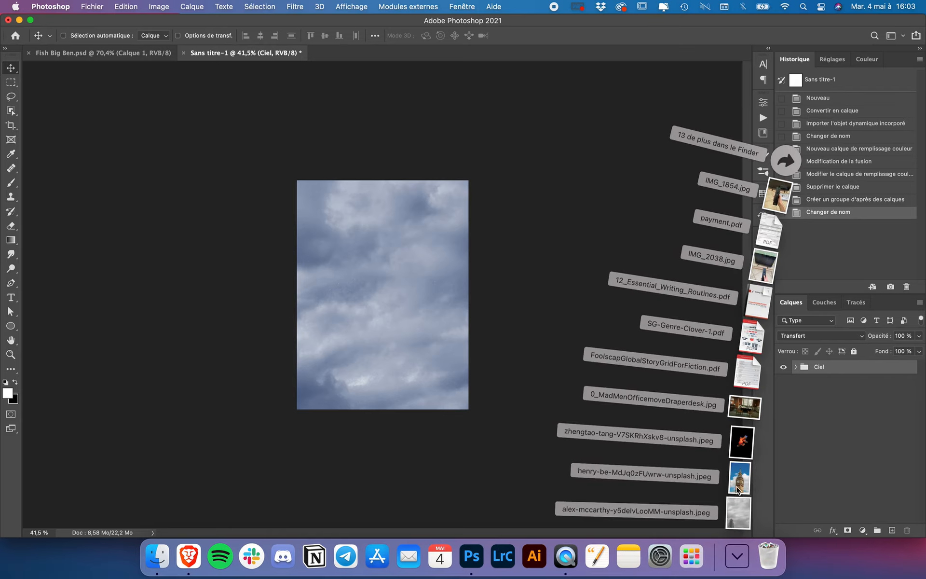
pyautogui.moveTo(746, 487); pyautogui.dragTo(396, 290)
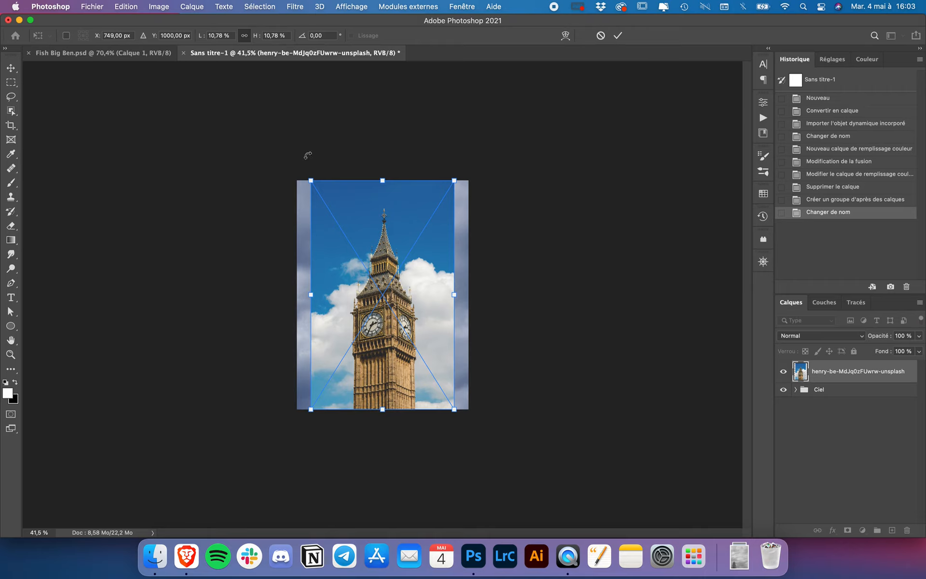
pyautogui.moveTo(311, 180); pyautogui.dragTo(295, 159)
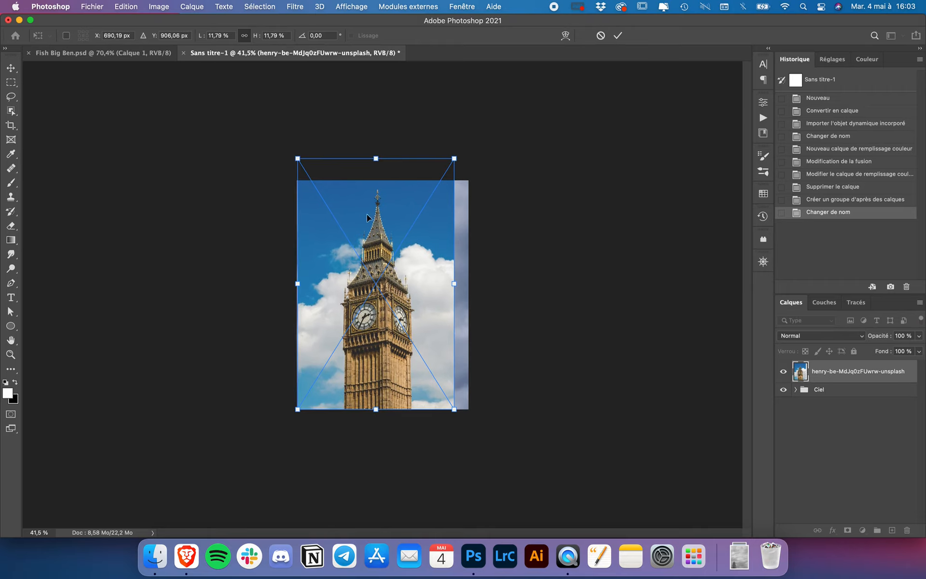
pyautogui.moveTo(370, 220); pyautogui.dragTo(402, 223)
pyautogui.moveTo(503, 135); pyautogui.dragTo(497, 133)
pyautogui.moveTo(434, 248); pyautogui.dragTo(437, 248)
# Enlarge the placed Big Ben photo to about 12.1 % and commit the placement.
pyautogui.press('super+0')
pyautogui.press('Return')
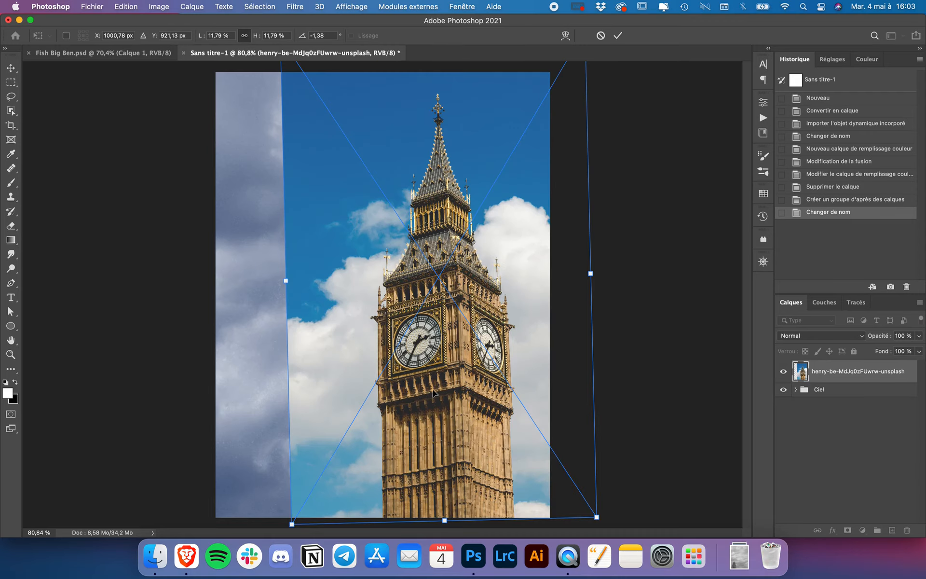
pyautogui.scroll(-3, 452, 374)
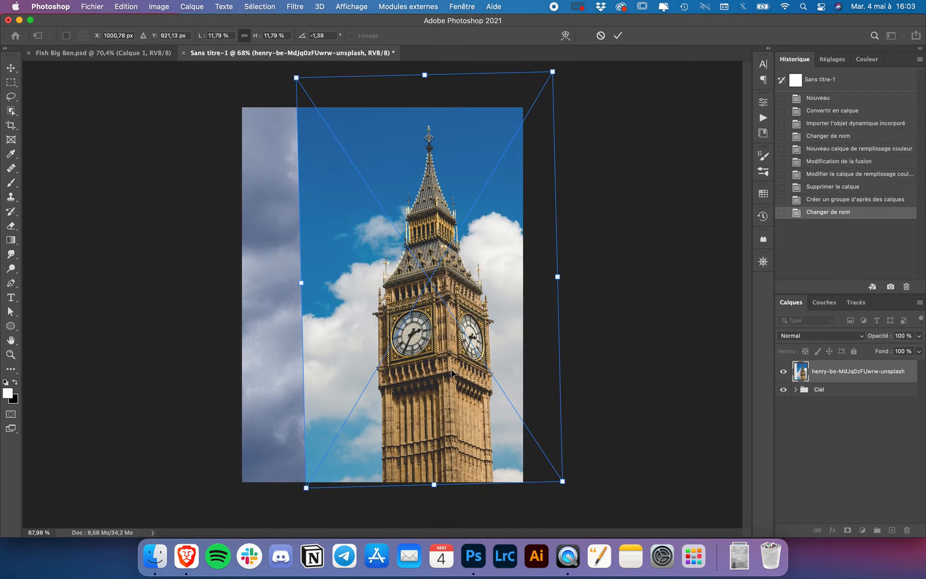
pyautogui.moveTo(311, 115); pyautogui.dragTo(306, 110)
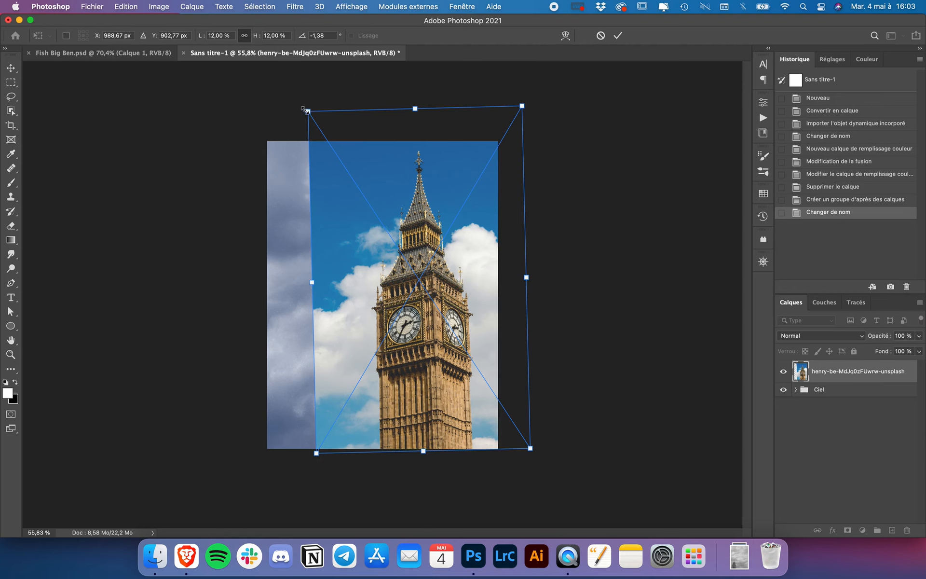
pyautogui.moveTo(304, 110); pyautogui.dragTo(301, 108)
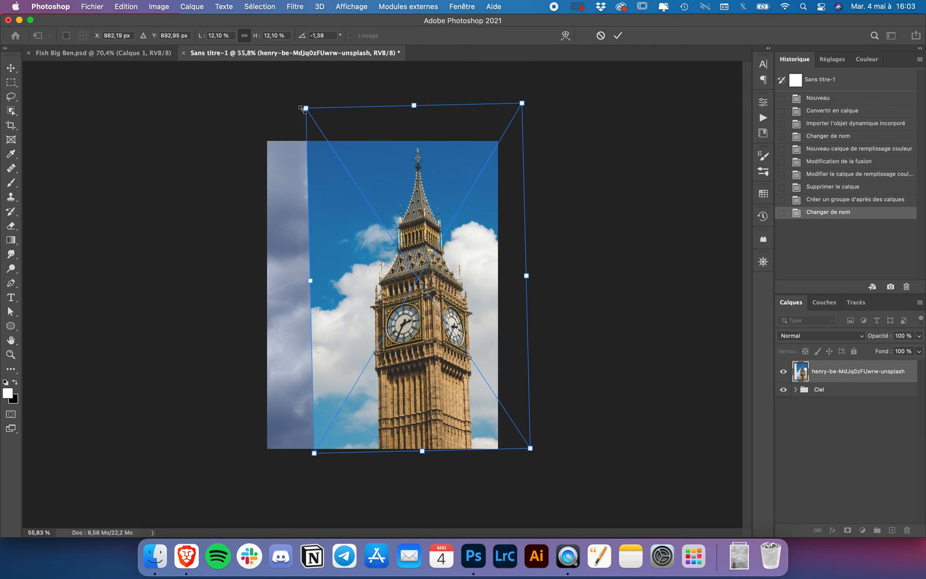
pyautogui.press('Return')
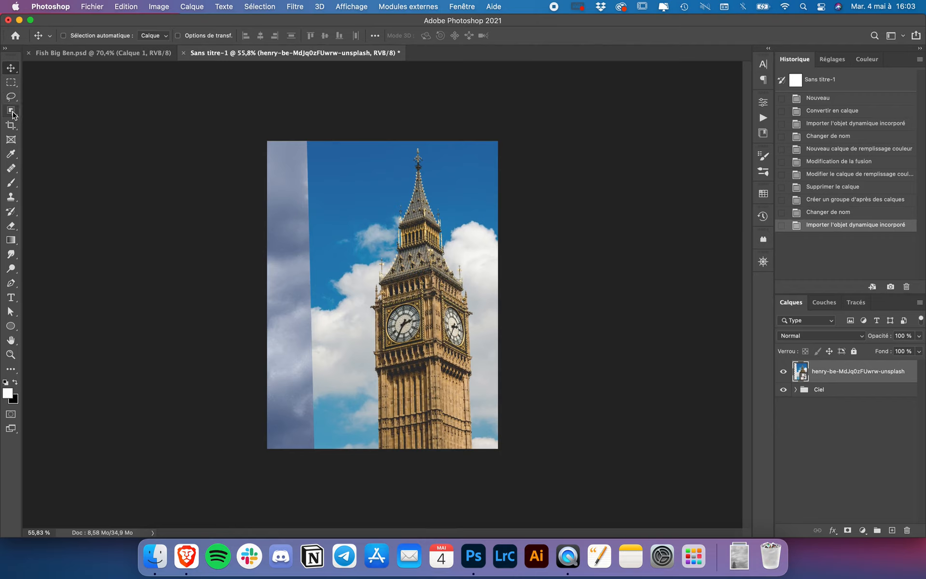
# Select the tower automatically with the Object Selection tool's subject detection and open the selection in Sélectionner et masquer.
pyautogui.click(11, 111)
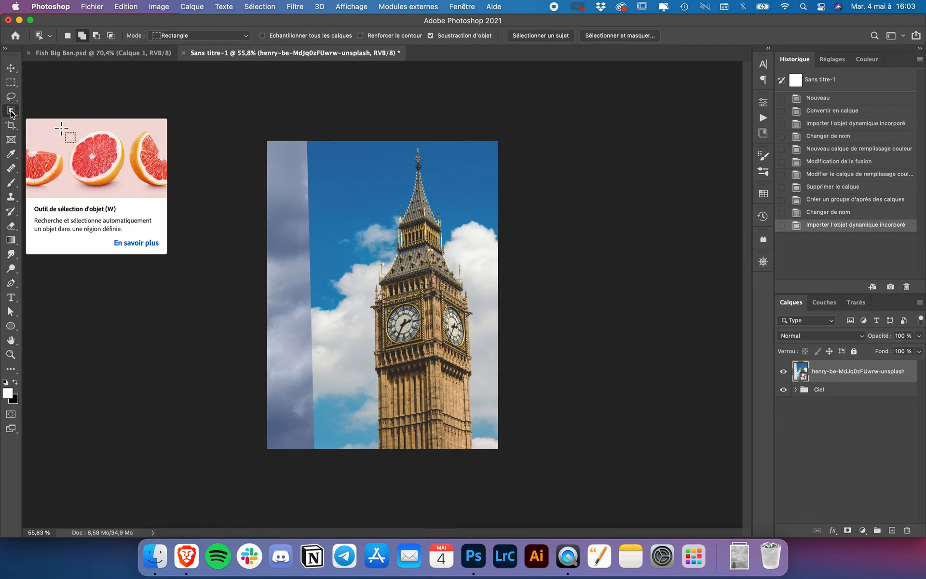
pyautogui.click(12, 111)
pyautogui.click(47, 109)
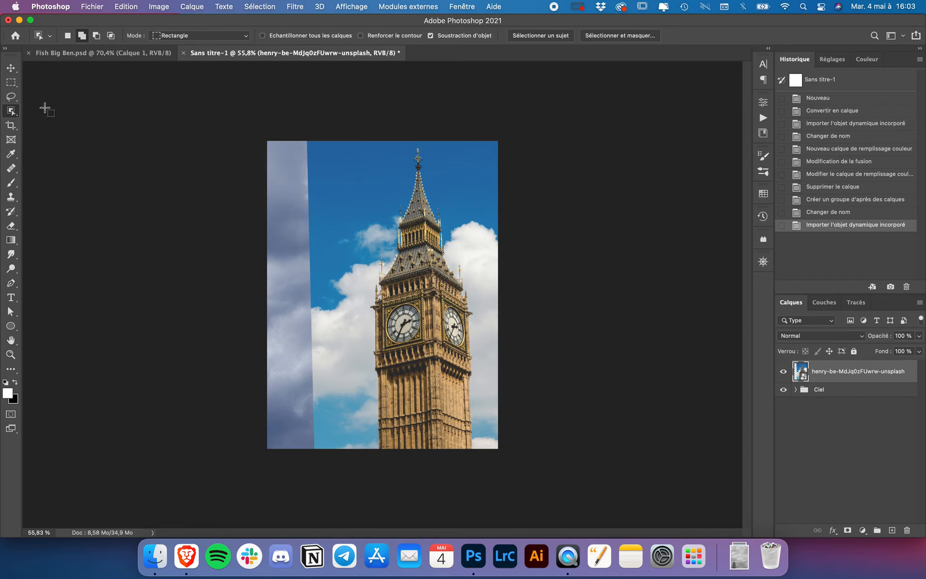
pyautogui.click(533, 35)
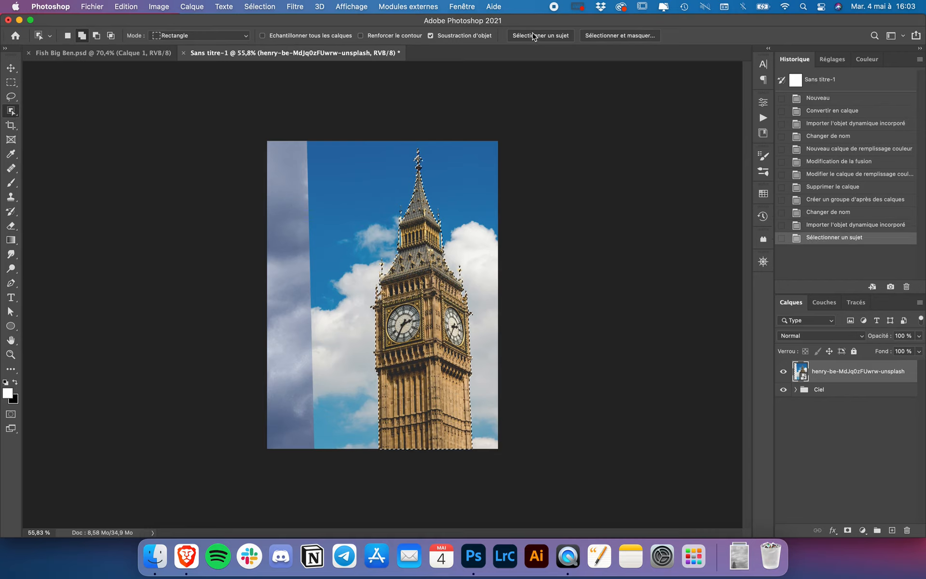
pyautogui.click(620, 35)
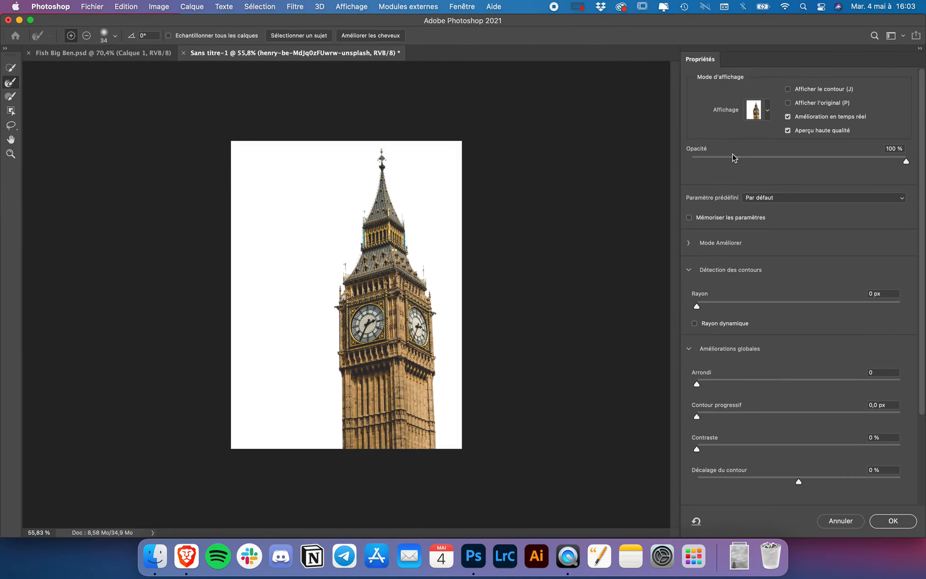
# Compare the cutout with the original at 6 % preview opacity, restore 100 %, and switch the preview to Pelure d'oignon.
pyautogui.click(769, 113)
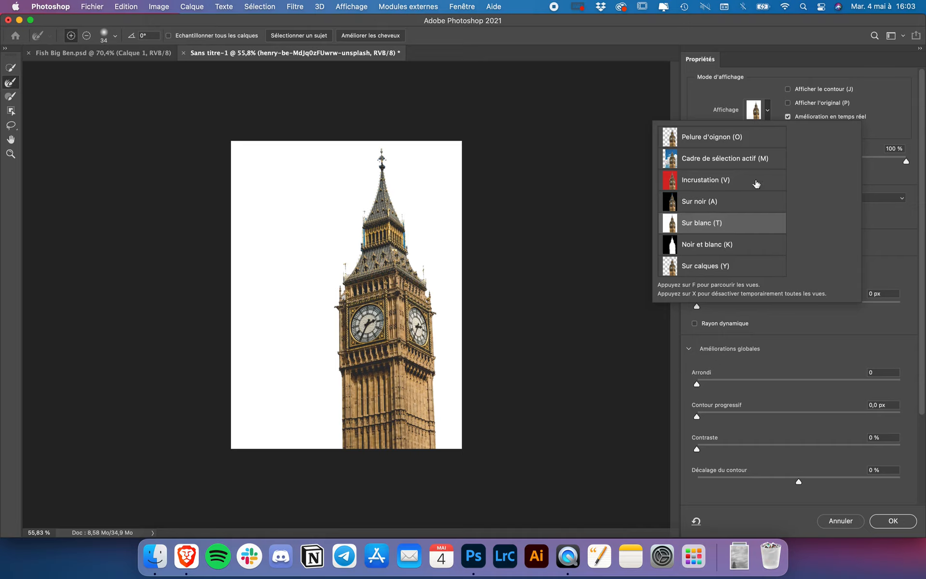
pyautogui.click(907, 136)
pyautogui.moveTo(866, 163); pyautogui.dragTo(700, 163)
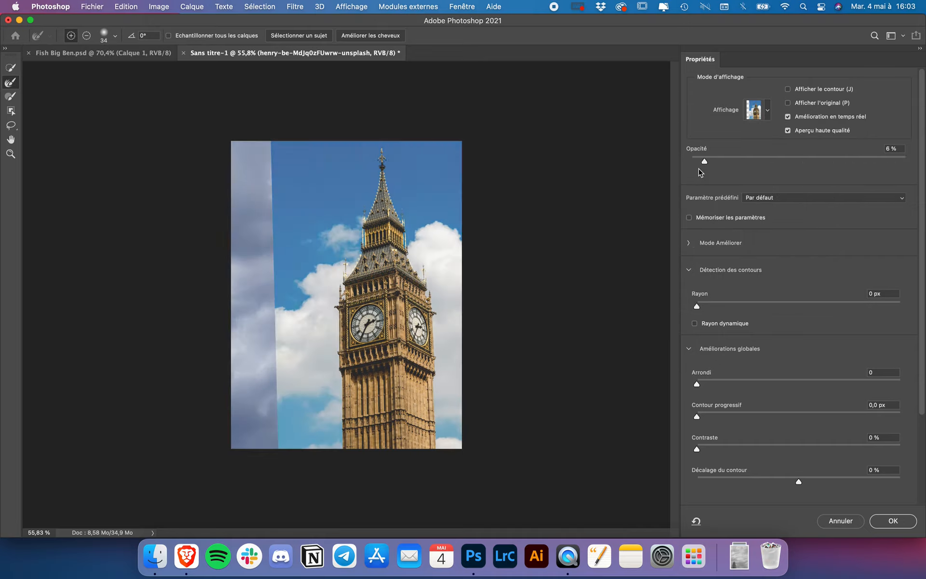
pyautogui.moveTo(807, 157); pyautogui.dragTo(919, 155)
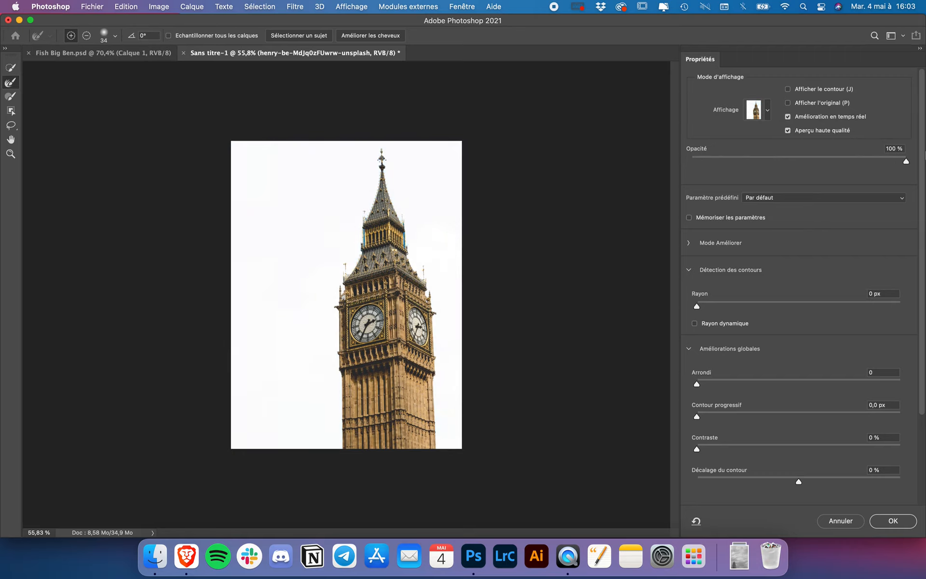
pyautogui.click(768, 111)
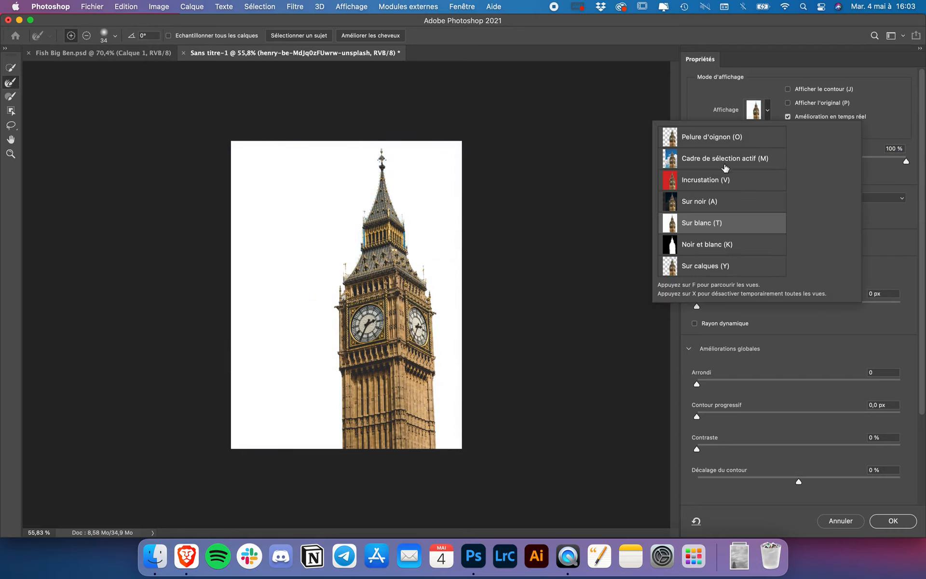
pyautogui.click(752, 139)
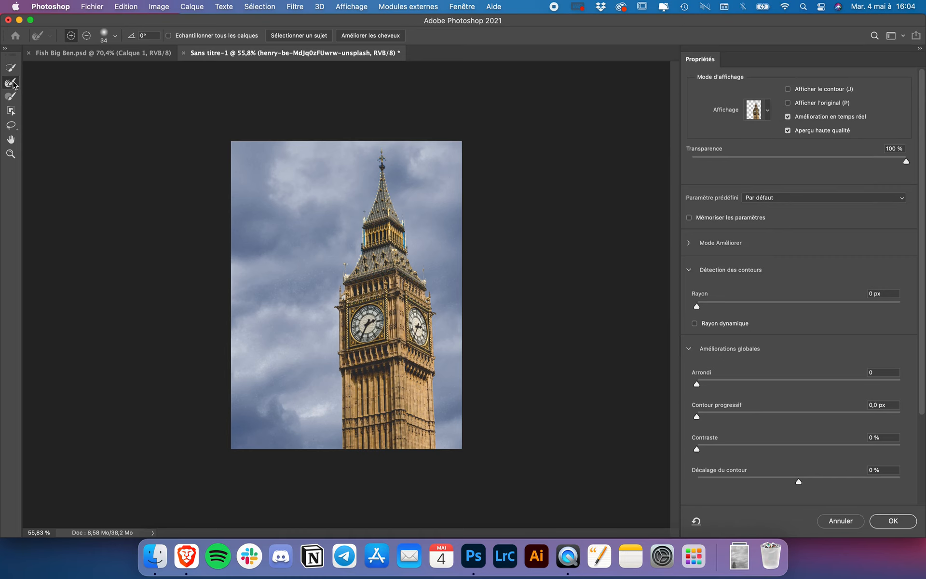
# Refine the selection edge over the blue sky remnants on both sides of the belfry and around the spire's finial.
pyautogui.scroll(10, 347, 227)
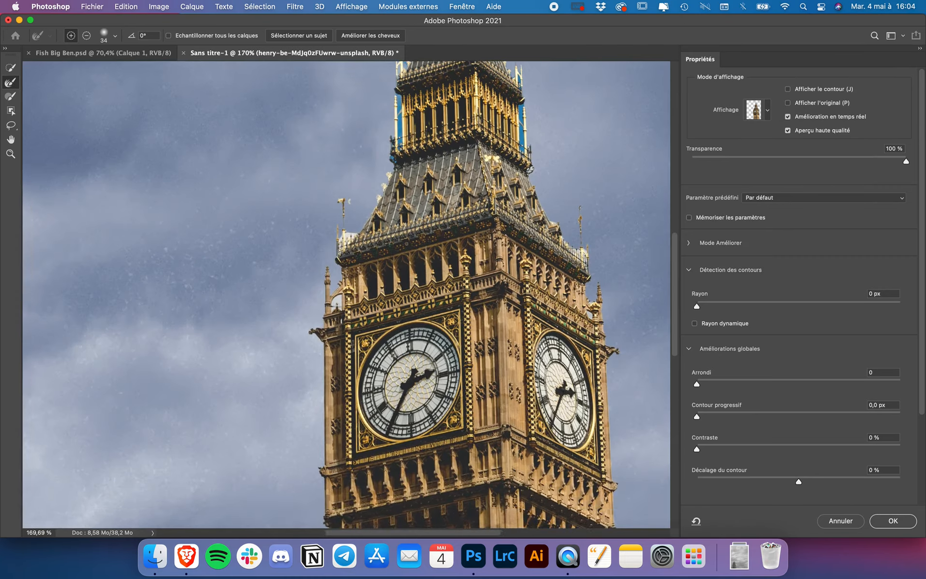
pyautogui.scroll(4, 394, 226)
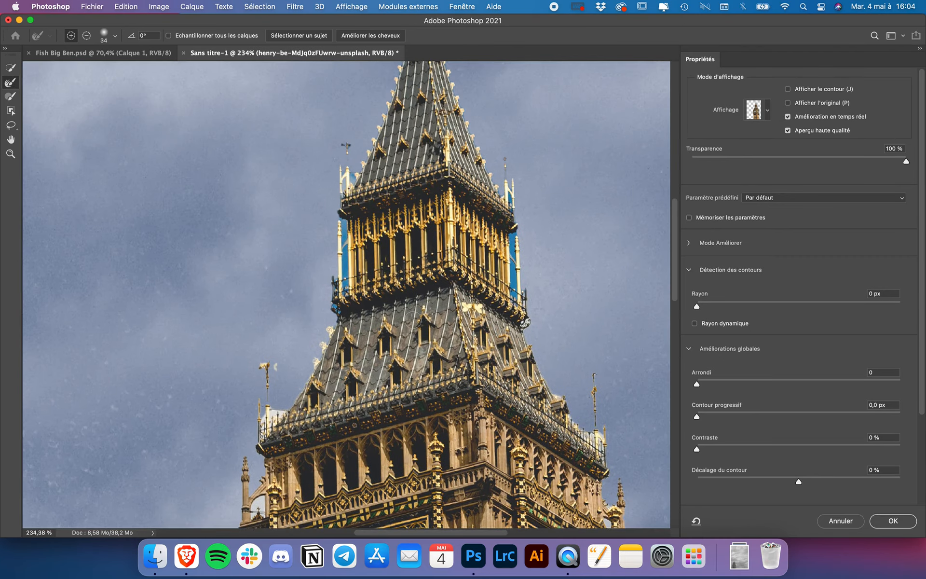
pyautogui.moveTo(336, 216); pyautogui.dragTo(343, 285)
pyautogui.moveTo(520, 200)
pyautogui.mouseDown()
pyautogui.moveTo(510, 193)
pyautogui.moveTo(516, 309)
pyautogui.mouseUp()
pyautogui.scroll(5, 546, 231)
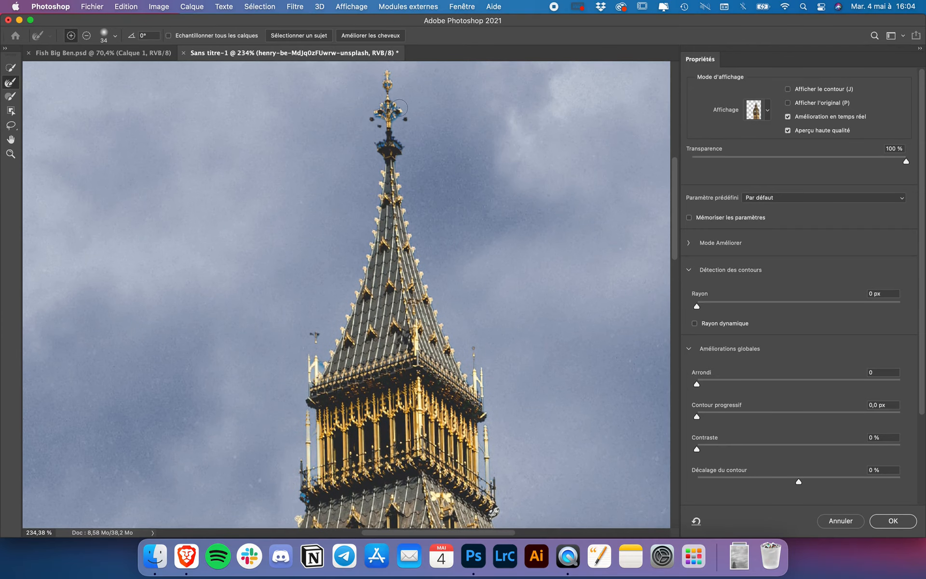
pyautogui.moveTo(399, 107)
pyautogui.mouseDown()
pyautogui.moveTo(377, 114)
pyautogui.moveTo(398, 122)
pyautogui.moveTo(403, 152)
pyautogui.moveTo(400, 139)
pyautogui.moveTo(370, 141)
pyautogui.mouseUp()
# Inspect the cutout's edges from the clock faces down to the tower's base for leftover sky.
pyautogui.scroll(-15, 388, 242)
pyautogui.scroll(-5, 389, 244)
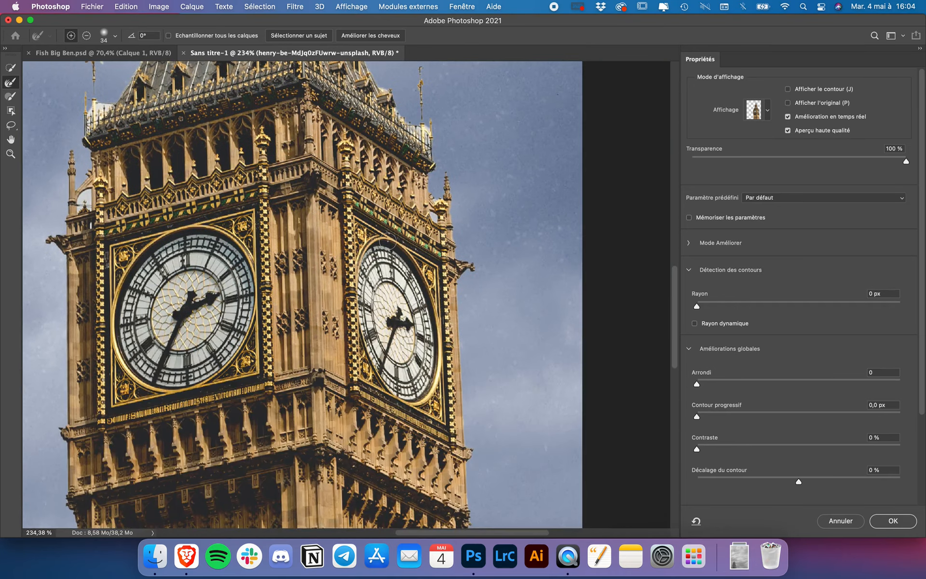
pyautogui.scroll(-3, 390, 244)
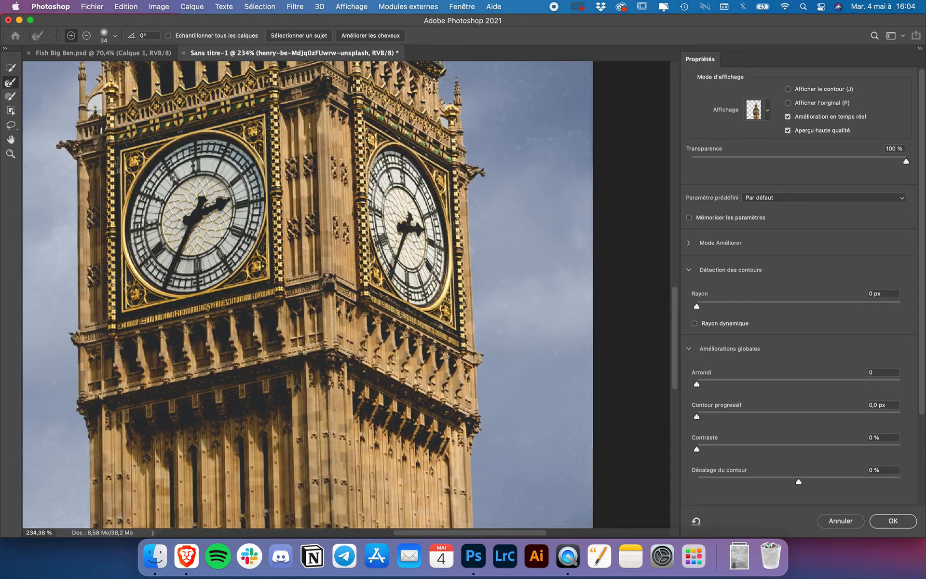
pyautogui.hscroll(-5, 387, 240)
pyautogui.scroll(2, 387, 240)
pyautogui.scroll(-10, 387, 240)
pyautogui.hscroll(2, 395, 238)
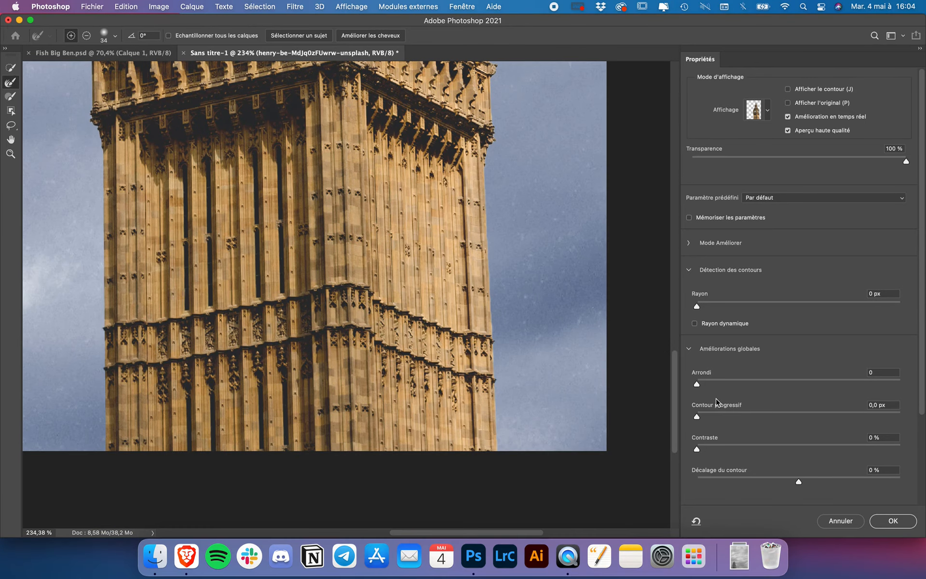
# Output the refined selection as a Masque de fusion on the Big Ben layer.
pyautogui.scroll(-3, 716, 400)
pyautogui.click(758, 476)
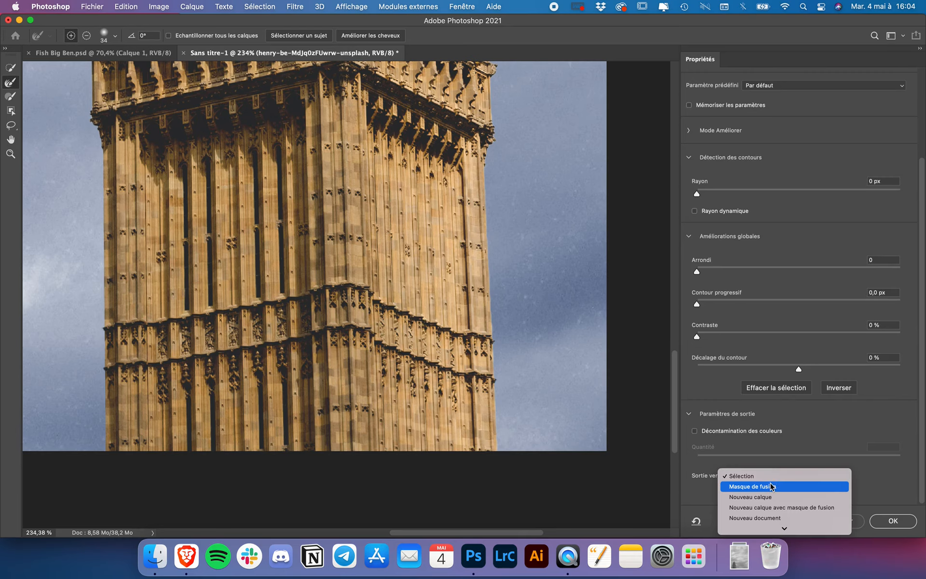
pyautogui.click(770, 487)
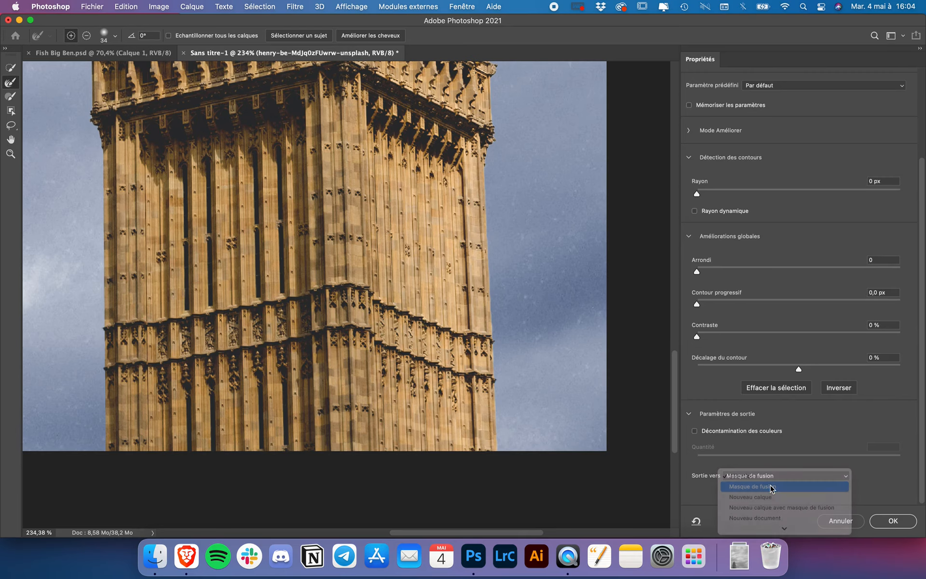
pyautogui.click(878, 522)
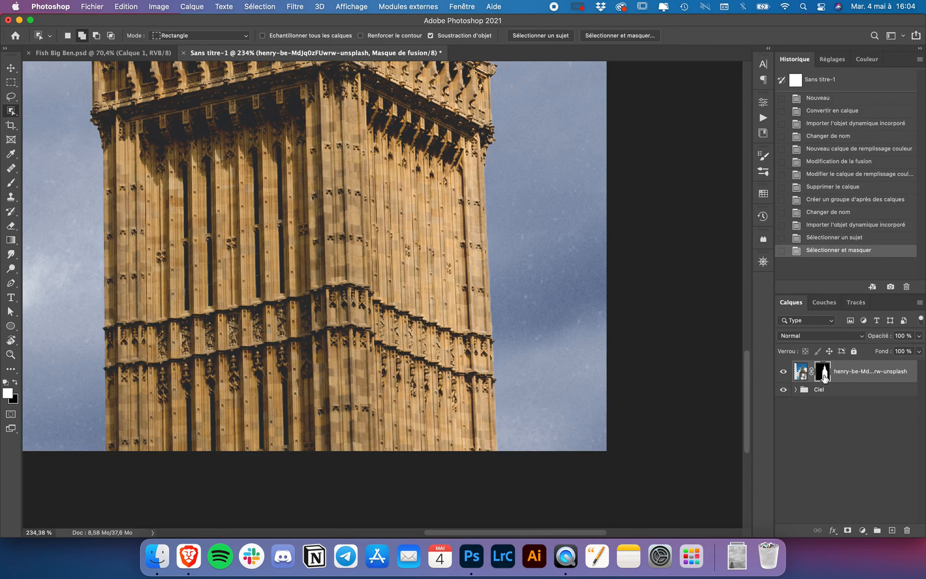
# Set up the Brush tool with the Arrondi flou preset at a size of 20 px.
pyautogui.click(11, 182)
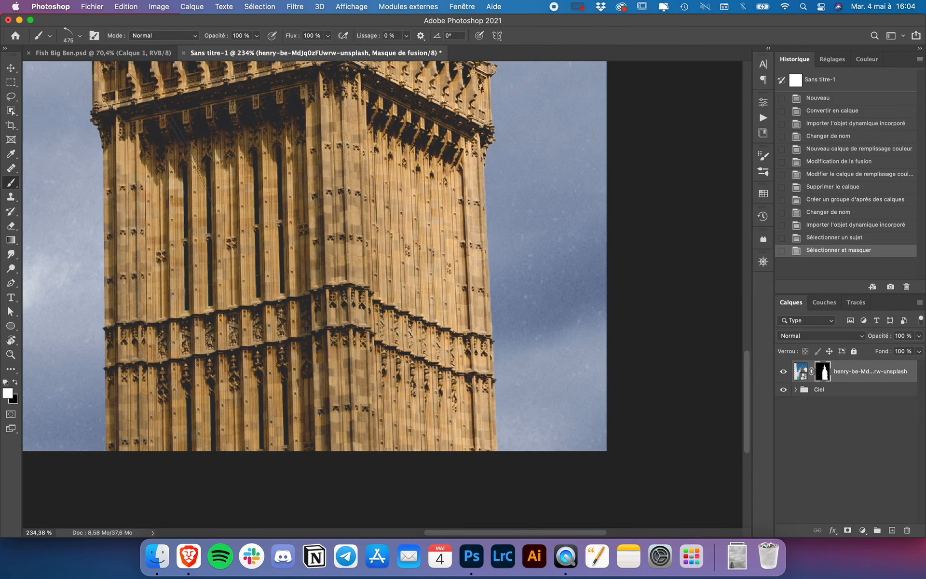
pyautogui.click(80, 36)
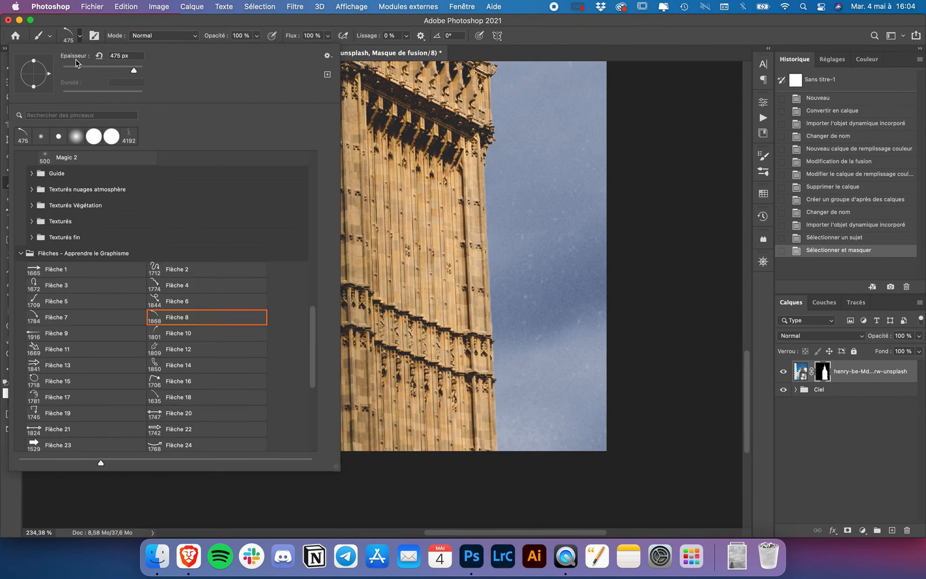
pyautogui.click(183, 177)
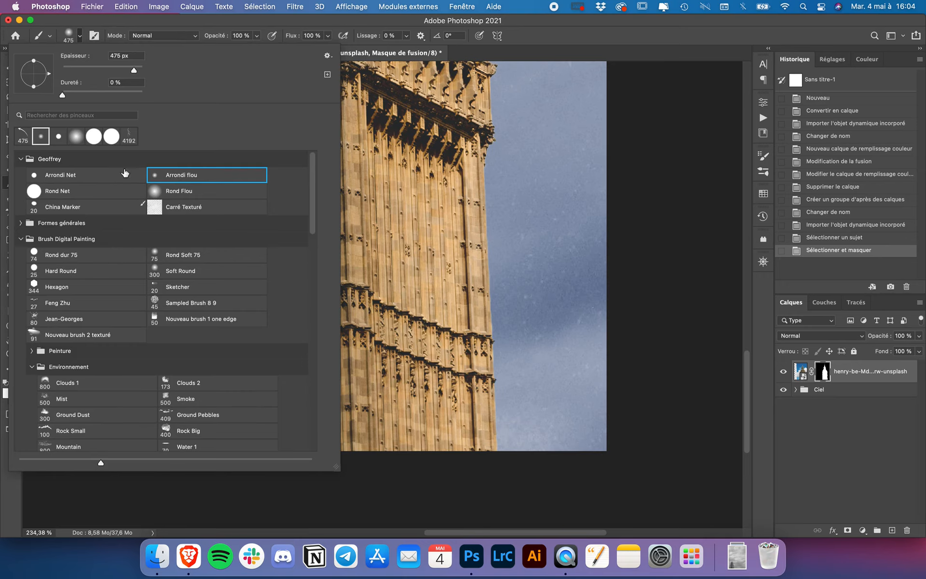
pyautogui.click(159, 29)
pyautogui.click(79, 37)
pyautogui.click(73, 71)
pyautogui.click(101, 25)
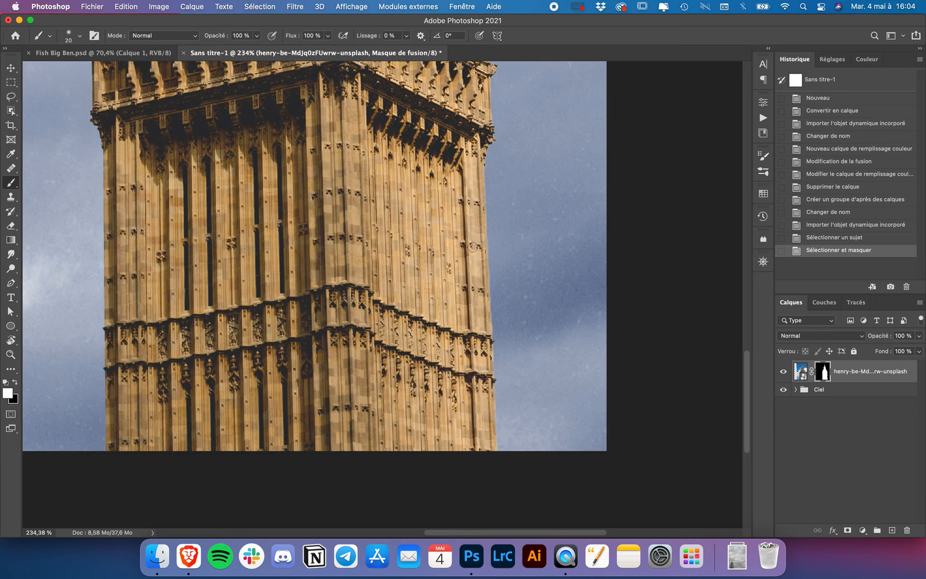
# Reduce the soft brush to 3 px for the small sky gap beside the golden turret at the belfry's right corner.
pyautogui.scroll(10, 493, 244)
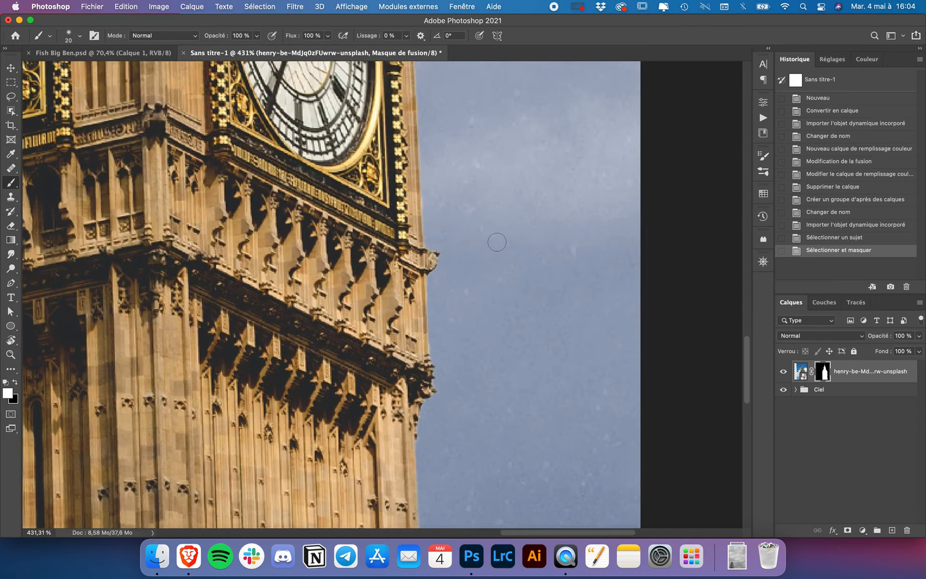
pyautogui.scroll(5, 497, 241)
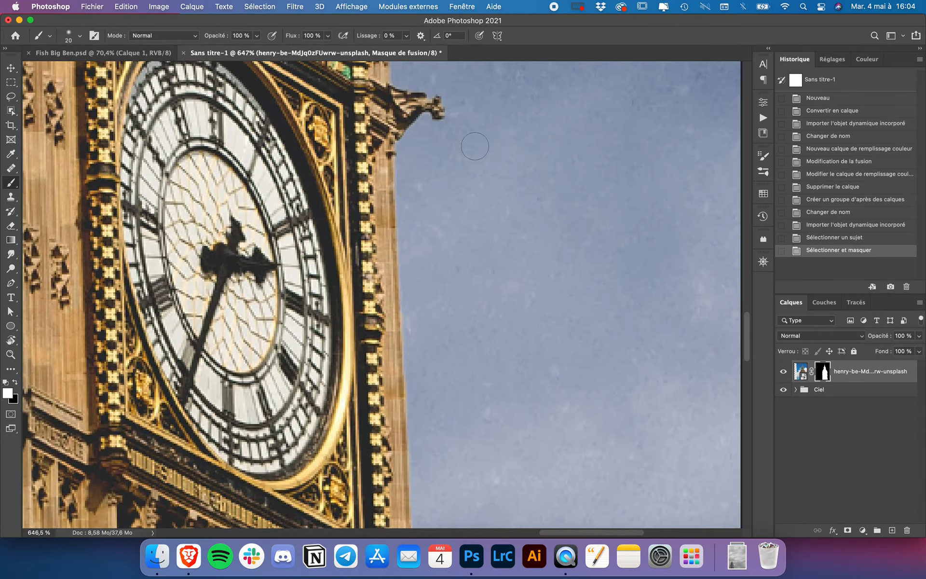
pyautogui.scroll(3, 475, 149)
pyautogui.scroll(6, 412, 188)
pyautogui.scroll(3, 354, 354)
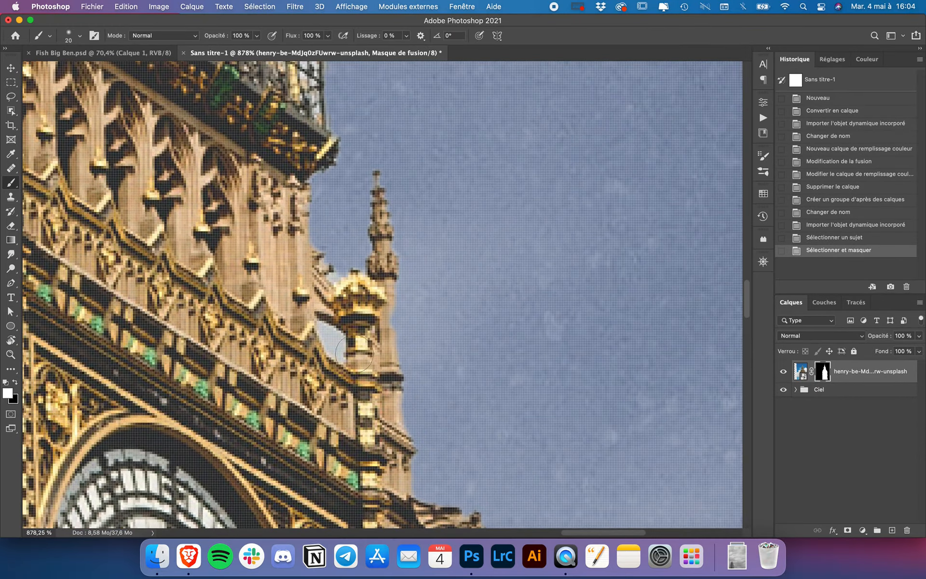
pyautogui.moveTo(337, 338); pyautogui.dragTo(337, 340)
pyautogui.scroll(5, 297, 341)
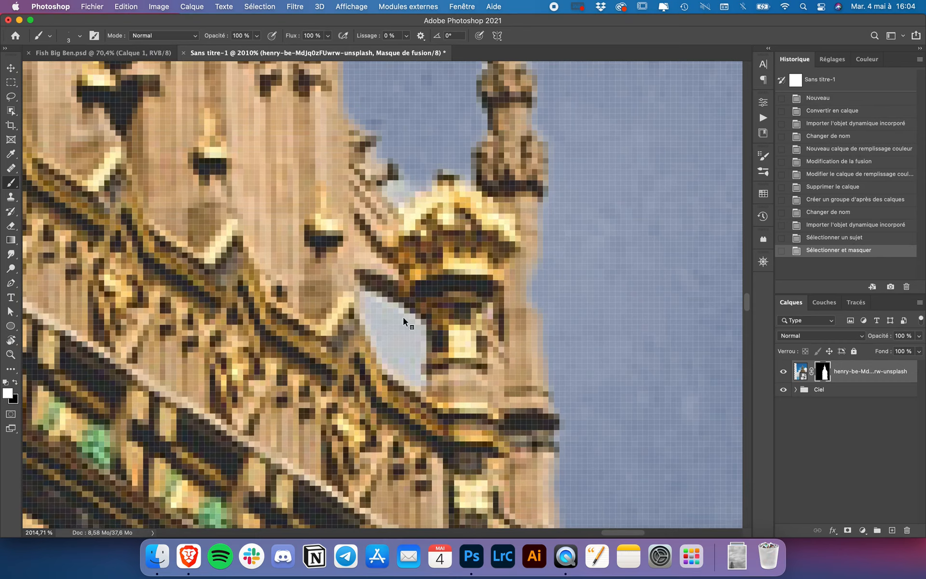
pyautogui.moveTo(404, 321); pyautogui.dragTo(429, 323)
pyautogui.click(69, 37)
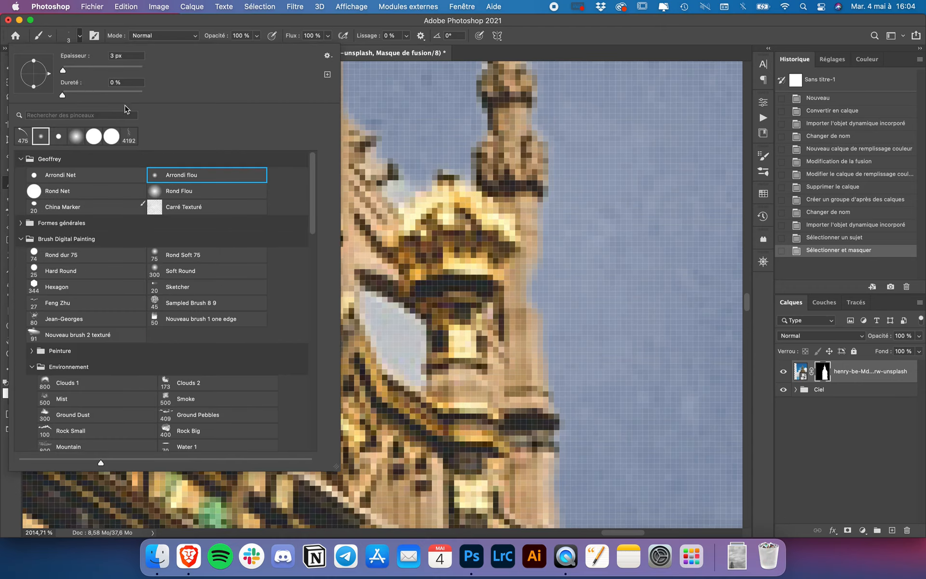
pyautogui.click(92, 23)
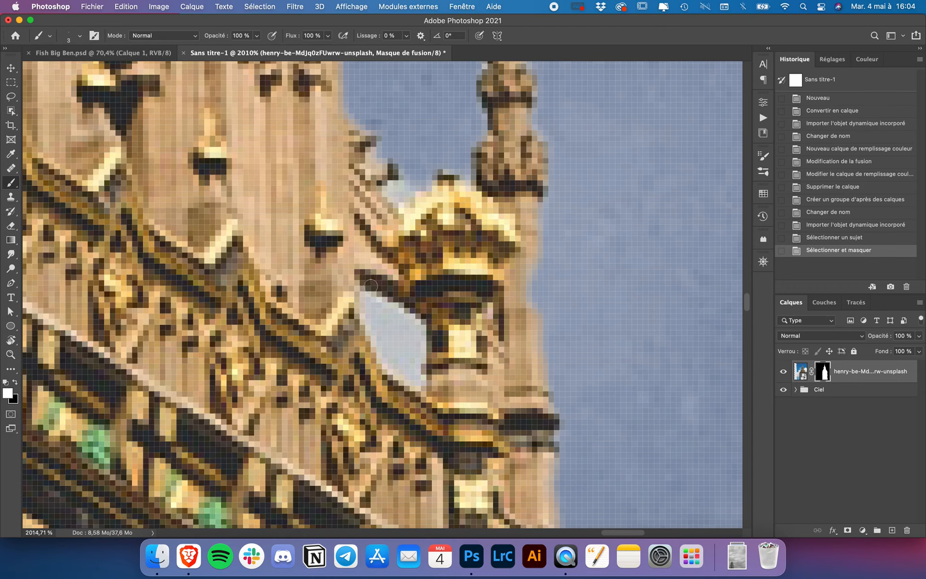
# Paint black on the layer mask over the leftover grey sky in the gap beside the right corner's golden turret.
pyautogui.moveTo(381, 314)
pyautogui.mouseDown()
pyautogui.moveTo(399, 344)
pyautogui.moveTo(371, 307)
pyautogui.moveTo(383, 343)
pyautogui.moveTo(408, 368)
pyautogui.moveTo(392, 358)
pyautogui.moveTo(413, 375)
pyautogui.moveTo(415, 332)
pyautogui.moveTo(379, 308)
pyautogui.moveTo(401, 317)
pyautogui.moveTo(408, 343)
pyautogui.mouseUp()
pyautogui.press('x')
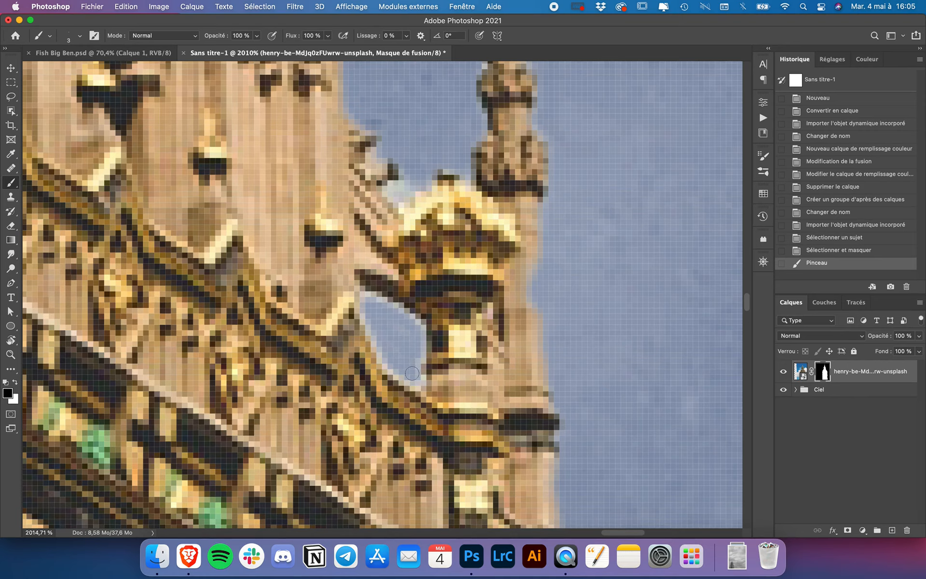
pyautogui.moveTo(371, 302)
pyautogui.mouseDown()
pyautogui.moveTo(398, 321)
pyautogui.moveTo(414, 375)
pyautogui.mouseUp()
pyautogui.moveTo(377, 322); pyautogui.dragTo(385, 305)
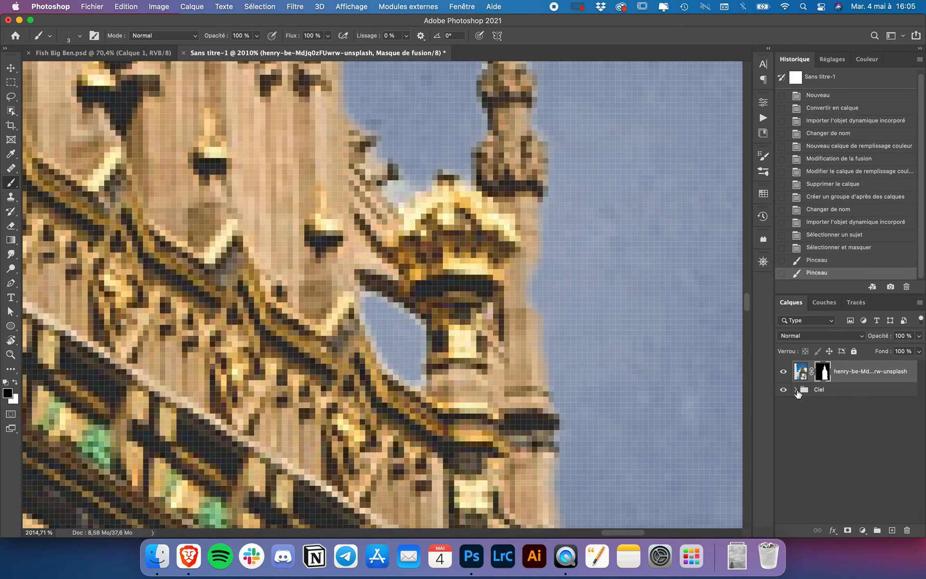
# Mask out the leftover pale sky inside the flying buttress arch at the tower's left corner, using a 6 px soft brush.
pyautogui.scroll(-5, 406, 307)
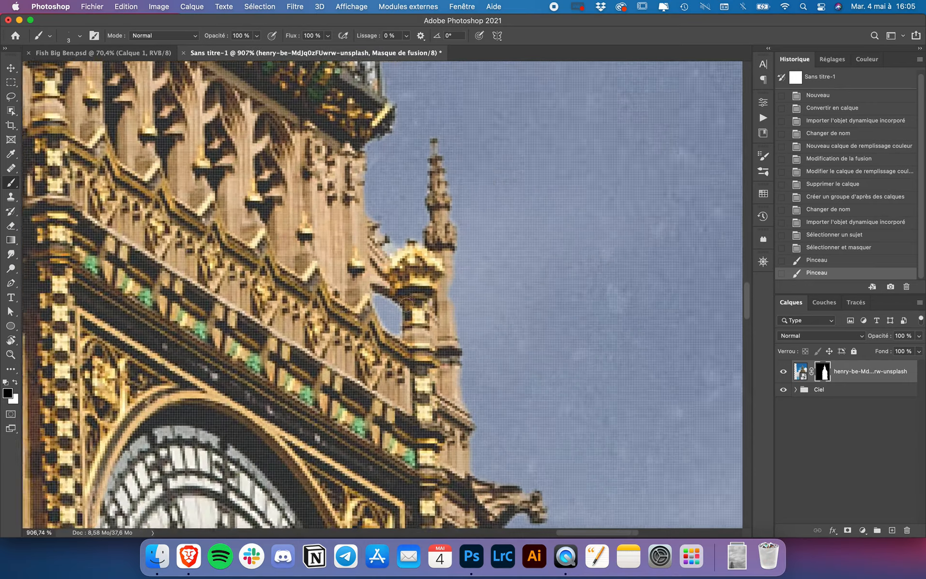
pyautogui.hscroll(-10, 406, 306)
pyautogui.hscroll(-15, 406, 304)
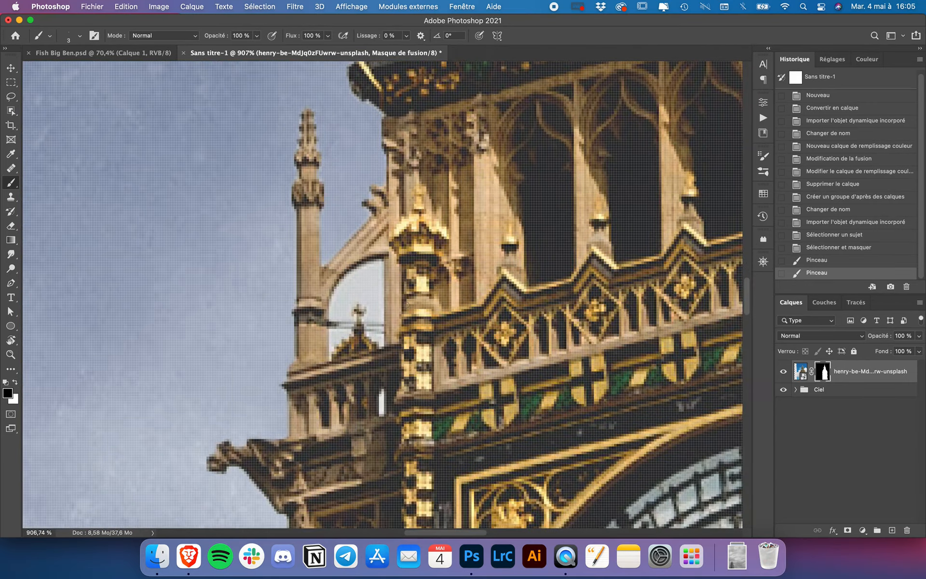
pyautogui.scroll(4, 388, 251)
pyautogui.moveTo(376, 240)
pyautogui.mouseDown()
pyautogui.moveTo(319, 272)
pyautogui.moveTo(300, 316)
pyautogui.moveTo(313, 277)
pyautogui.moveTo(295, 330)
pyautogui.moveTo(322, 332)
pyautogui.moveTo(314, 317)
pyautogui.moveTo(339, 303)
pyautogui.moveTo(323, 319)
pyautogui.moveTo(346, 309)
pyautogui.moveTo(361, 334)
pyautogui.moveTo(354, 337)
pyautogui.moveTo(374, 337)
pyautogui.moveTo(378, 249)
pyautogui.moveTo(352, 273)
pyautogui.moveTo(363, 274)
pyautogui.moveTo(352, 273)
pyautogui.moveTo(370, 249)
pyautogui.moveTo(338, 268)
pyautogui.moveTo(305, 322)
pyautogui.moveTo(360, 274)
pyautogui.moveTo(370, 326)
pyautogui.moveTo(363, 297)
pyautogui.moveTo(352, 294)
pyautogui.moveTo(365, 305)
pyautogui.moveTo(366, 253)
pyautogui.moveTo(338, 293)
pyautogui.moveTo(366, 261)
pyautogui.moveTo(338, 265)
pyautogui.moveTo(299, 318)
pyautogui.mouseUp()
pyautogui.rightClick(303, 364)
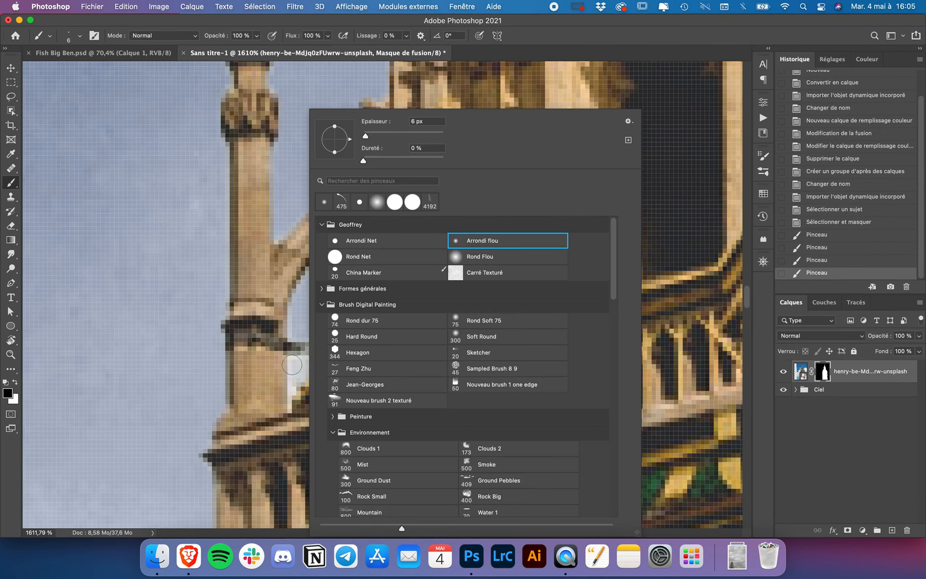
# With a 3 px brush, mask out the remaining sky around the small finial under the arch and in the narrow slot below.
pyautogui.moveTo(285, 368); pyautogui.dragTo(276, 367)
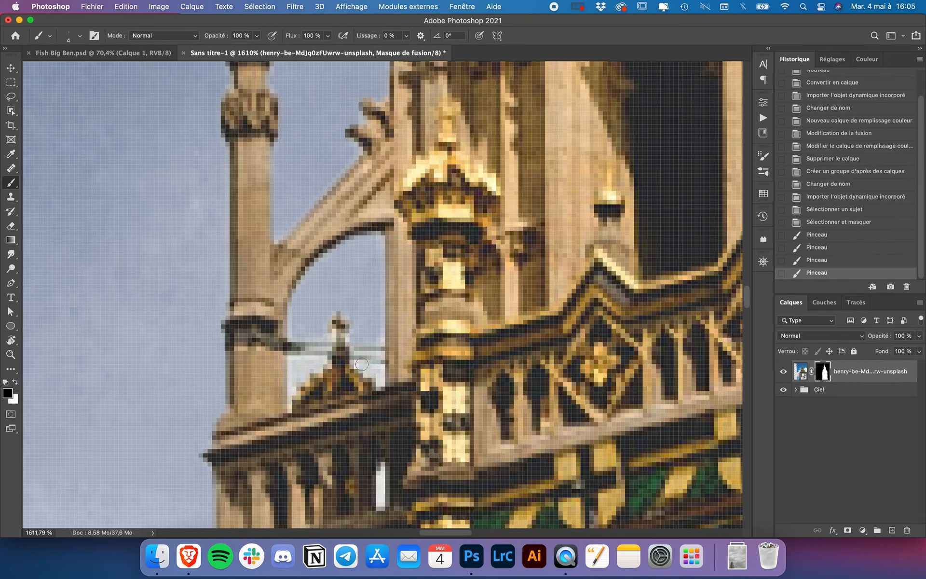
pyautogui.scroll(-3, 293, 358)
pyautogui.scroll(-3, 343, 302)
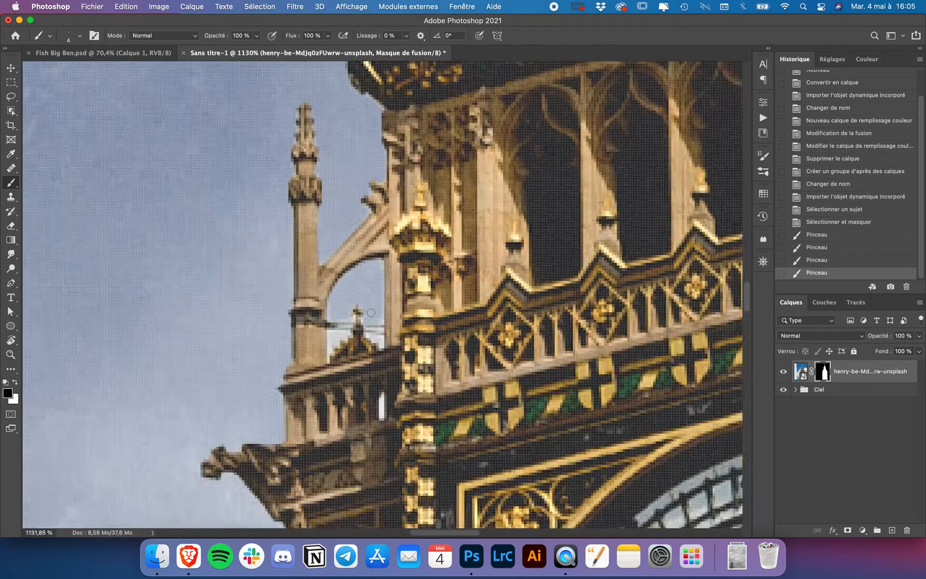
pyautogui.scroll(5, 366, 308)
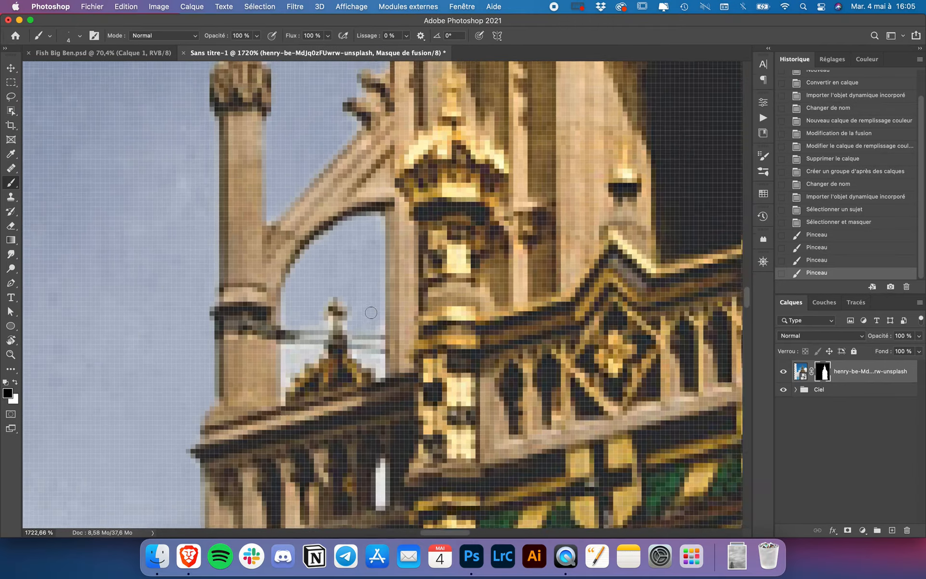
pyautogui.scroll(2, 328, 300)
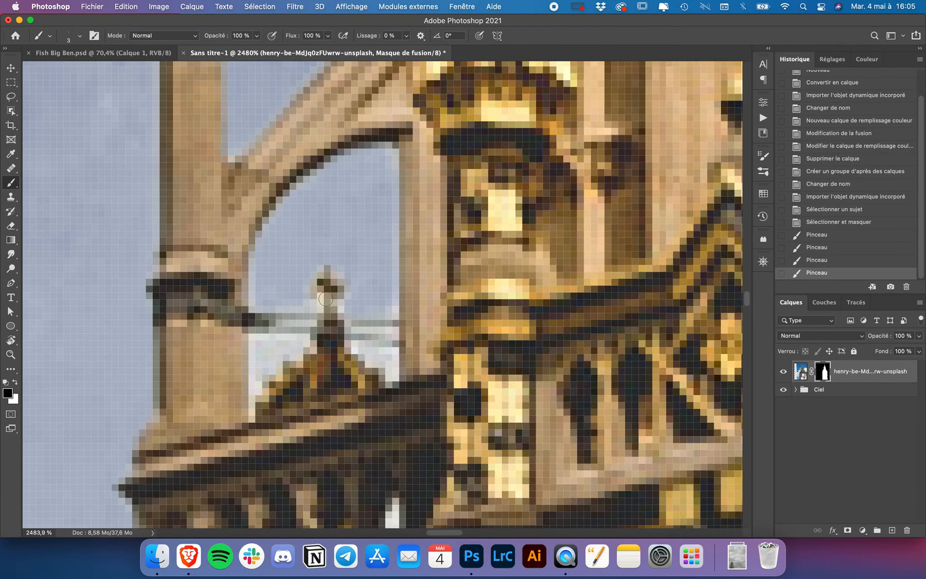
pyautogui.moveTo(263, 300); pyautogui.dragTo(258, 272)
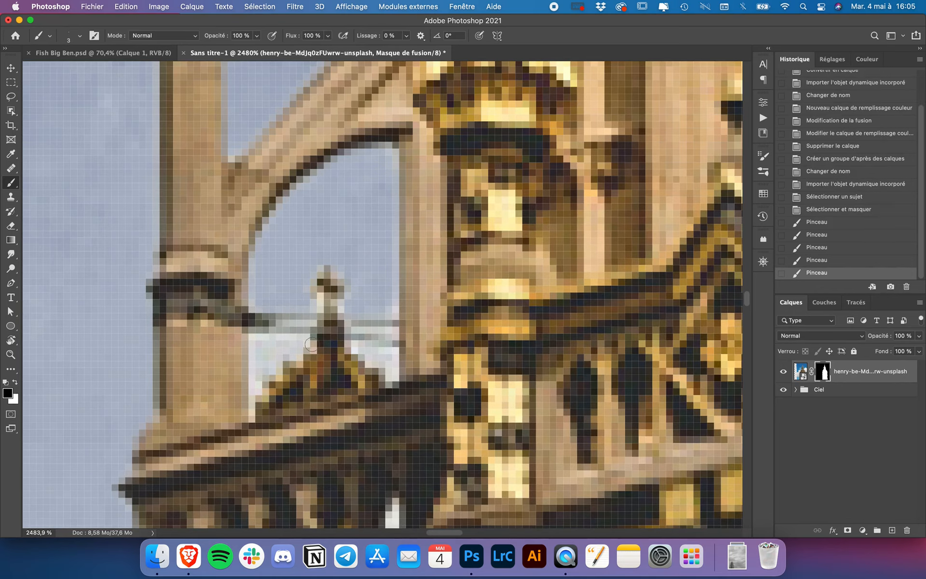
pyautogui.moveTo(311, 343)
pyautogui.mouseDown()
pyautogui.moveTo(261, 341)
pyautogui.moveTo(257, 398)
pyautogui.moveTo(256, 336)
pyautogui.moveTo(256, 365)
pyautogui.moveTo(300, 342)
pyautogui.mouseUp()
pyautogui.moveTo(378, 341)
pyautogui.mouseDown()
pyautogui.moveTo(358, 348)
pyautogui.moveTo(390, 369)
pyautogui.moveTo(392, 409)
pyautogui.mouseUp()
pyautogui.scroll(-3, 388, 356)
pyautogui.scroll(-5, 386, 309)
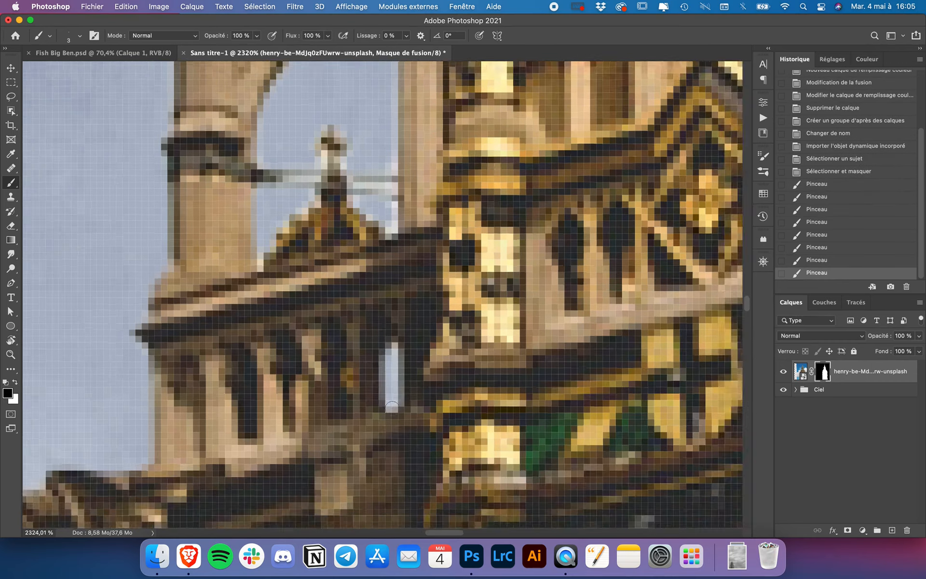
# Start a Teinte/Saturation adjustment on the Big Ben layer's image instead of its mask to treat the blue fringe by the upper gallery.
pyautogui.scroll(-5, 386, 309)
pyautogui.scroll(7, 386, 308)
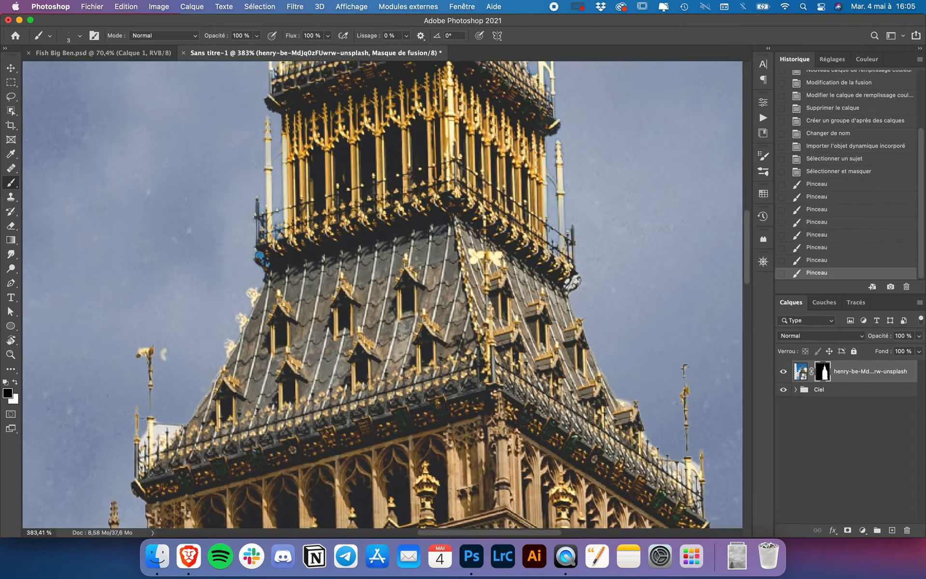
pyautogui.scroll(5, 249, 264)
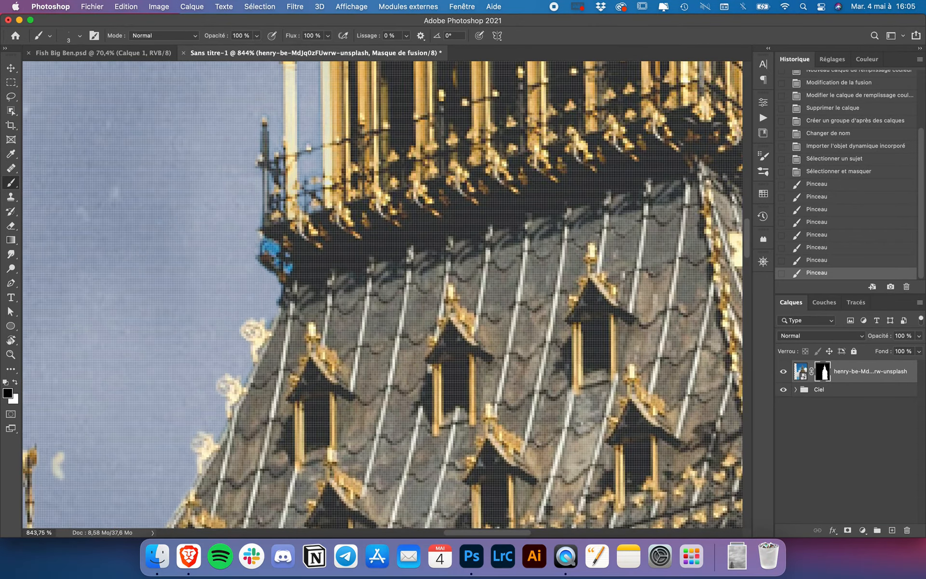
pyautogui.click(13, 71)
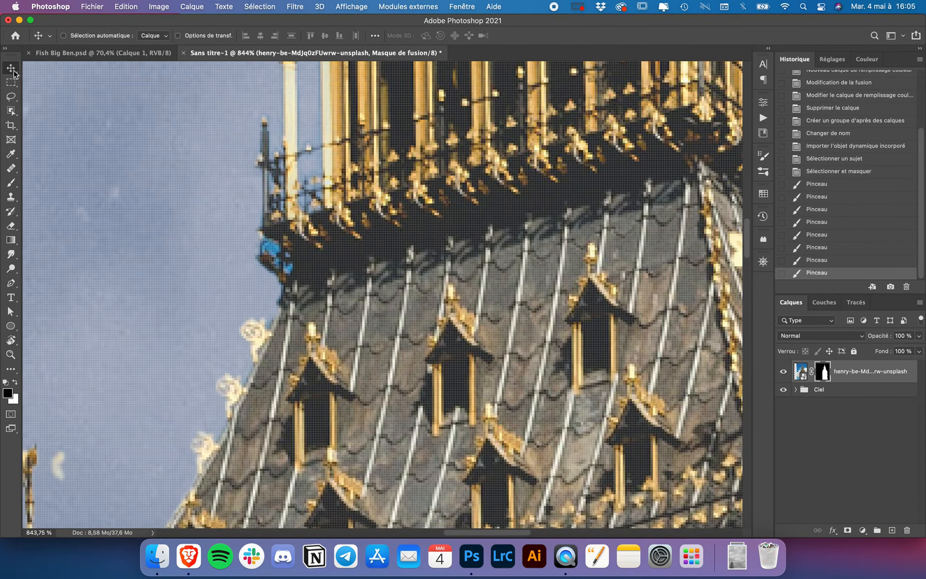
pyautogui.click(876, 373)
pyautogui.click(166, 6)
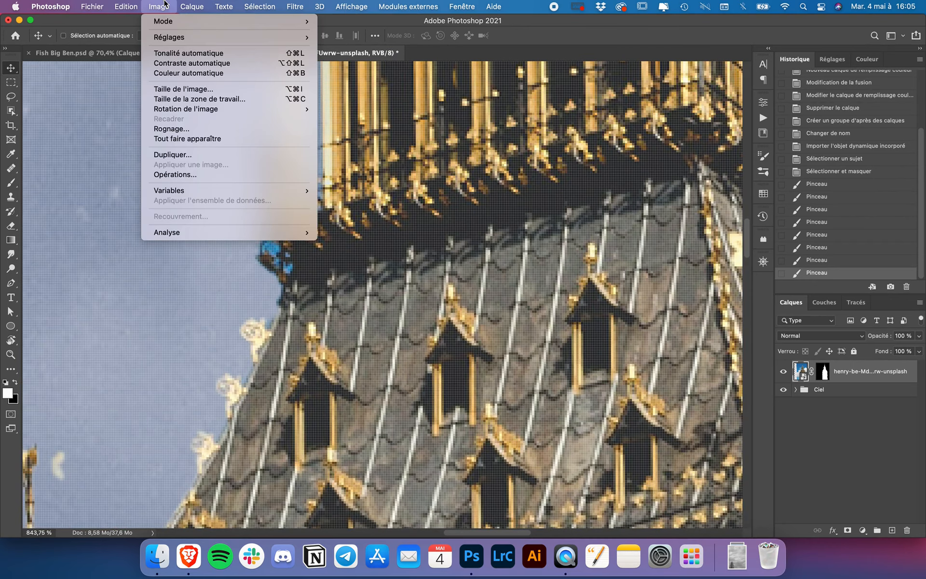
pyautogui.moveTo(180, 37)
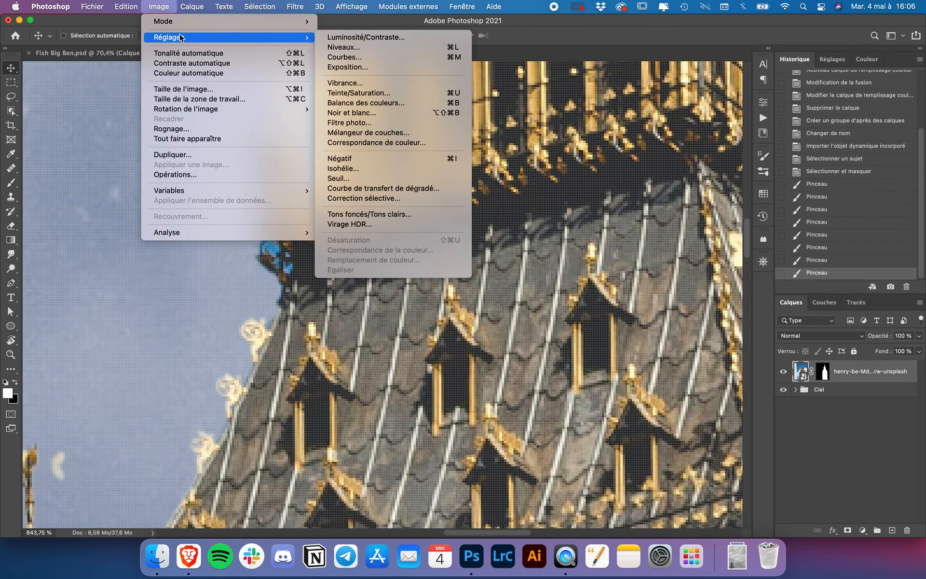
pyautogui.click(359, 93)
# Set the saturation of Cyans to -100 and of Bleus to -61, and apply the adjustment.
pyautogui.click(484, 180)
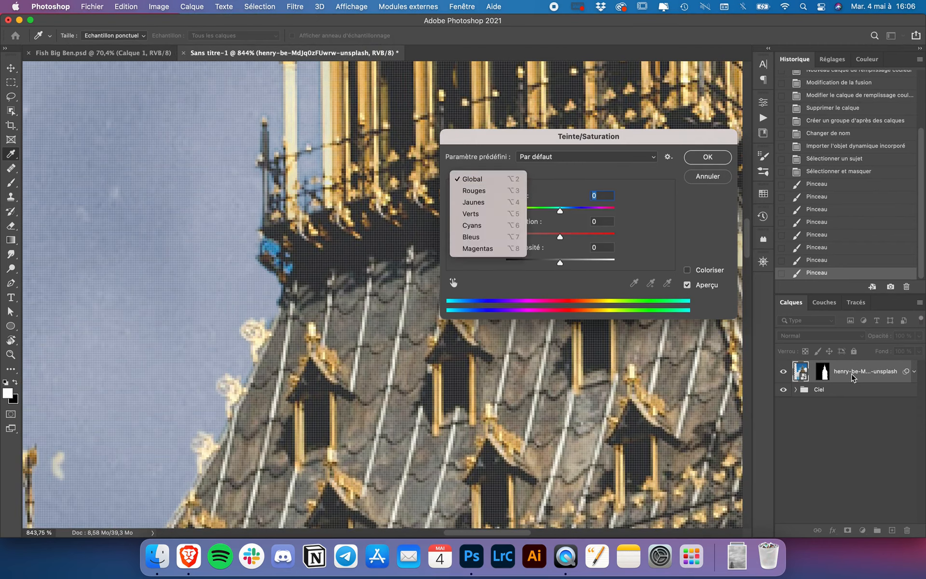
pyautogui.click(483, 225)
pyautogui.moveTo(559, 237); pyautogui.dragTo(496, 244)
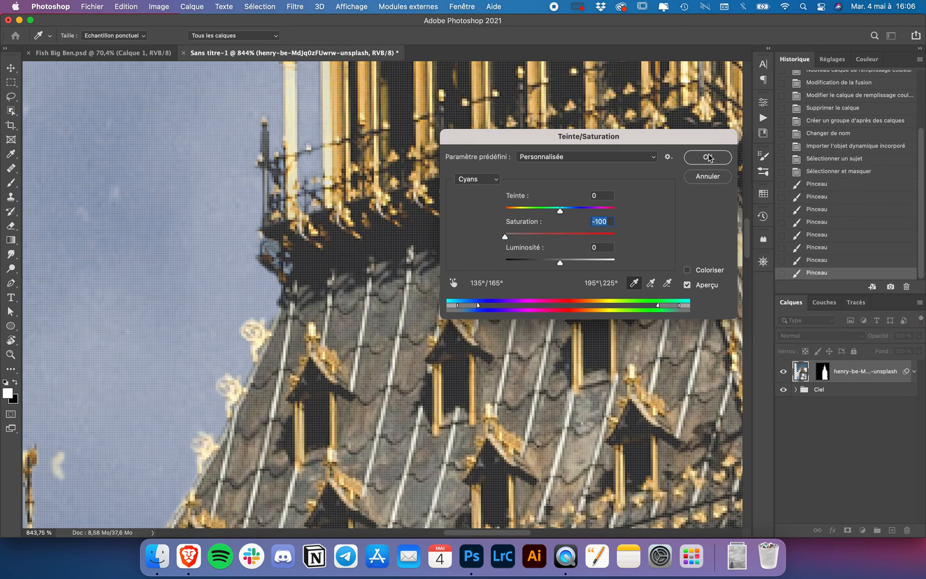
pyautogui.click(498, 179)
pyautogui.click(516, 189)
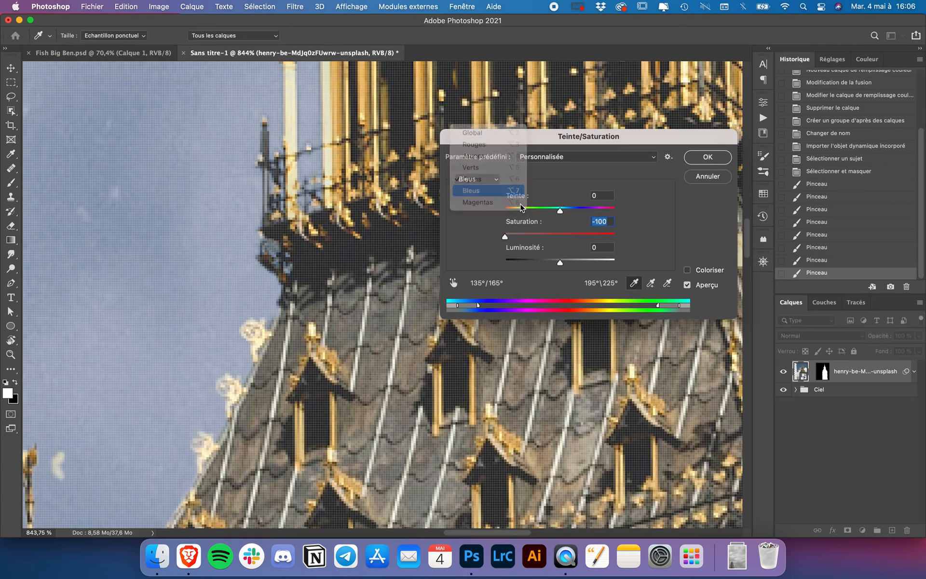
pyautogui.click(526, 234)
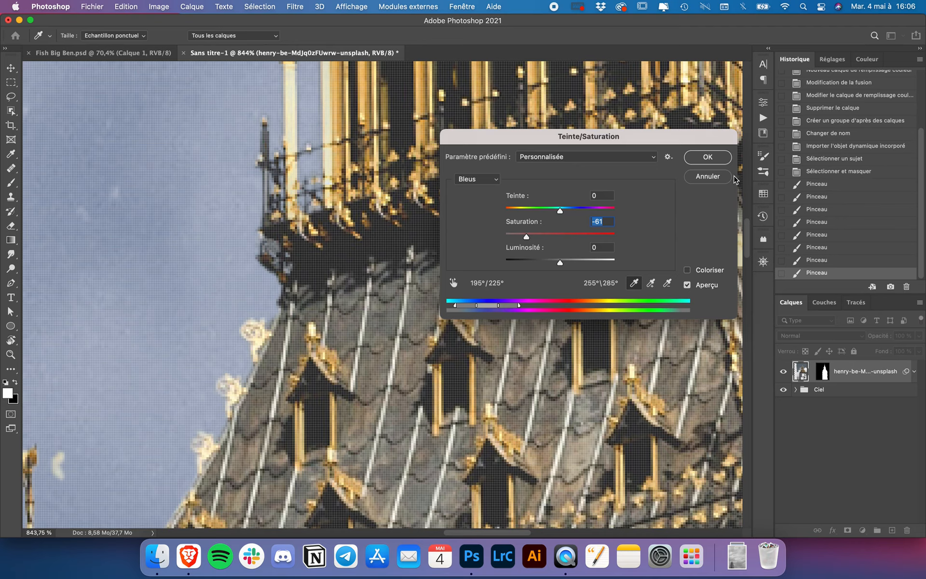
pyautogui.click(712, 160)
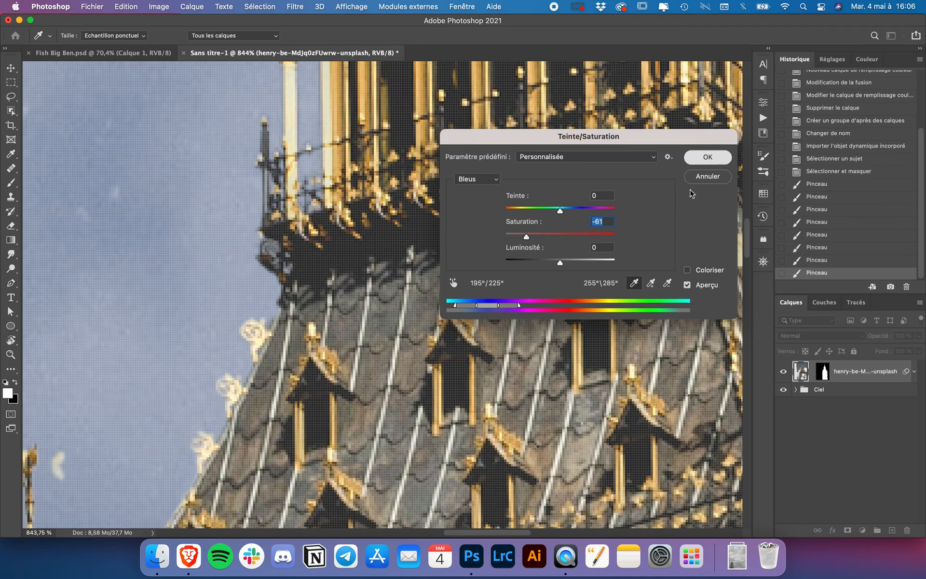
# Compare the tower with and without the Teinte/Saturation adjustment and examine the whole cutout against the cloudy sky.
pyautogui.scroll(-10, 540, 291)
pyautogui.scroll(-2, 540, 290)
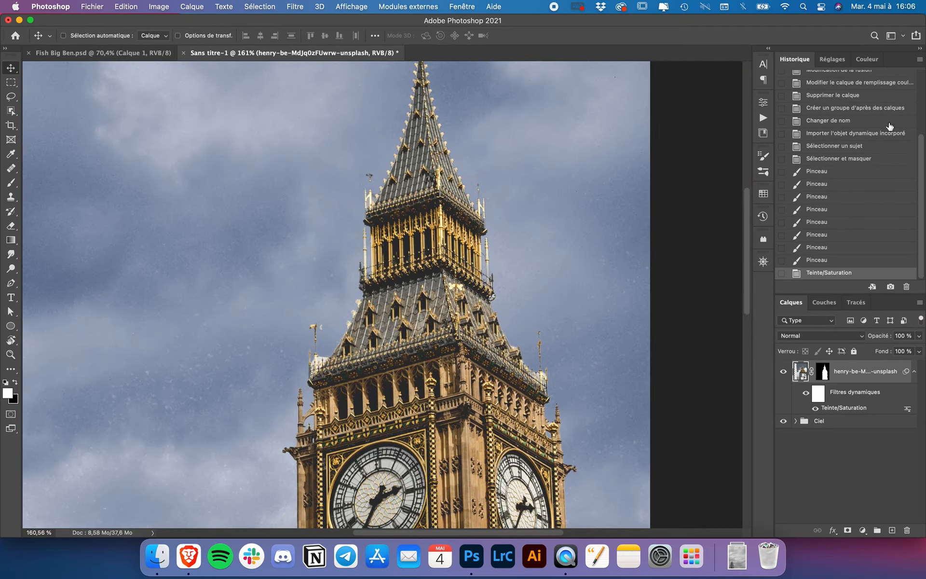
pyautogui.click(834, 264)
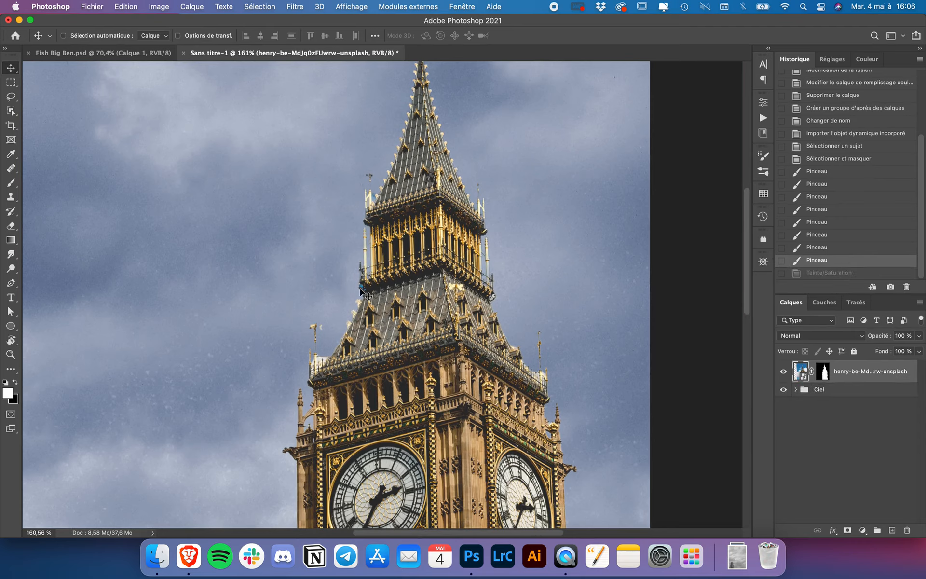
pyautogui.click(850, 273)
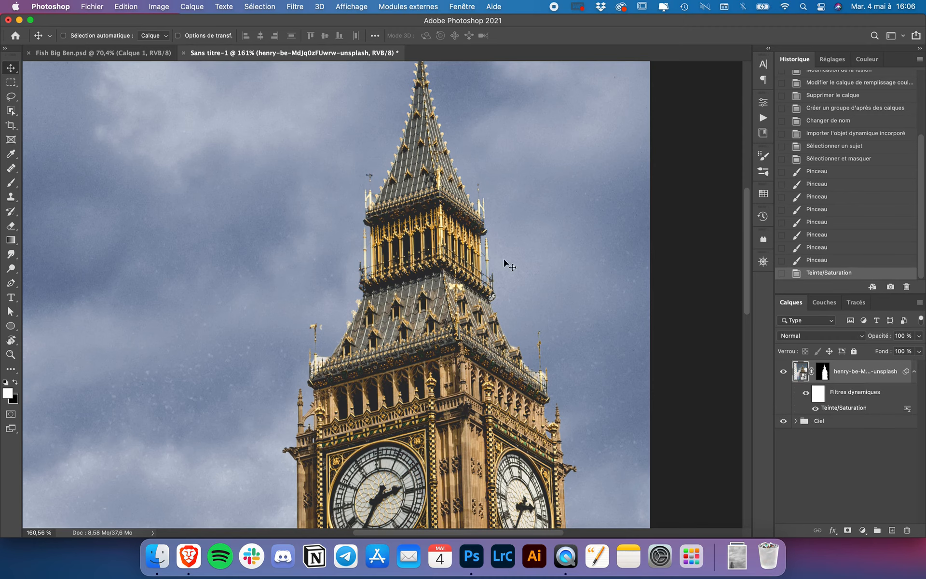
pyautogui.scroll(-2, 469, 269)
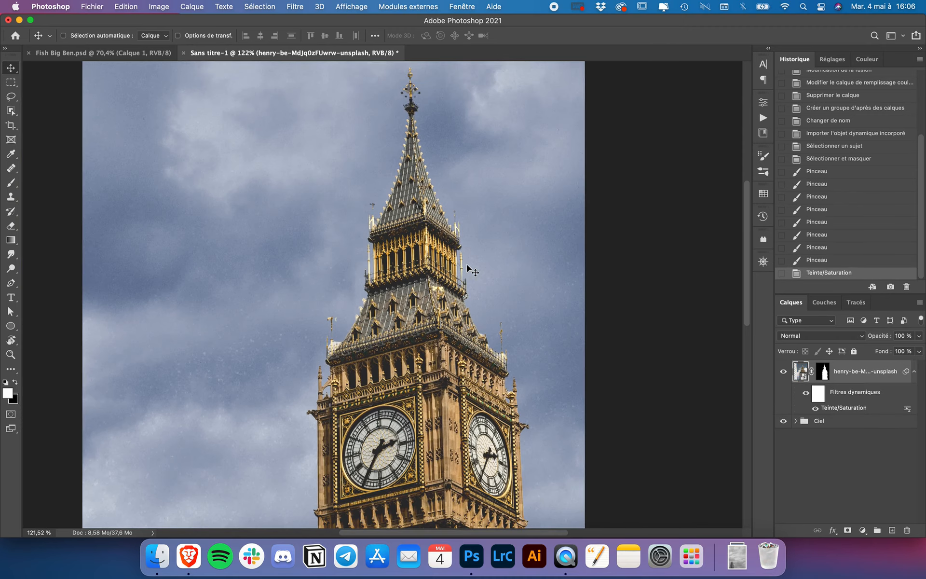
pyautogui.scroll(-5, 470, 268)
pyautogui.hscroll(1, 469, 268)
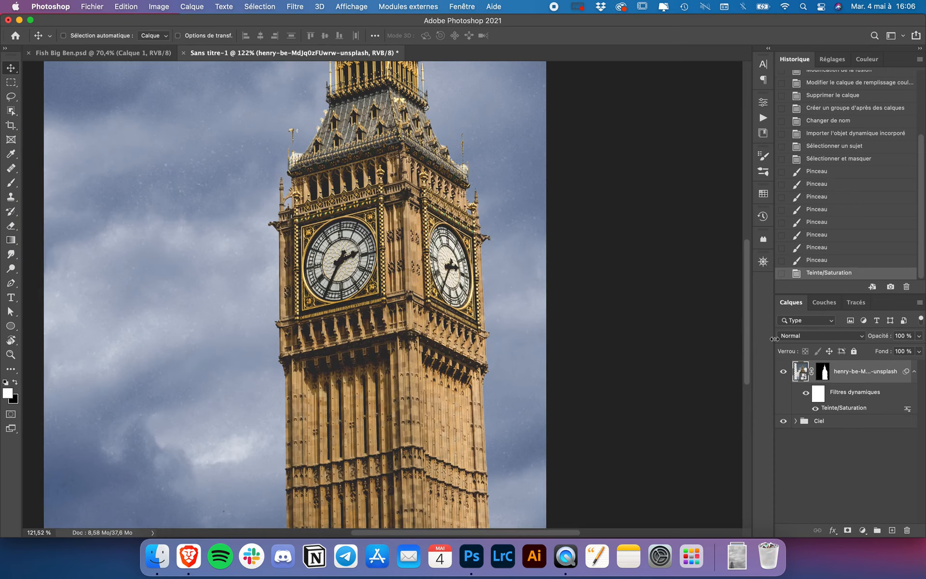
pyautogui.scroll(-2, 537, 428)
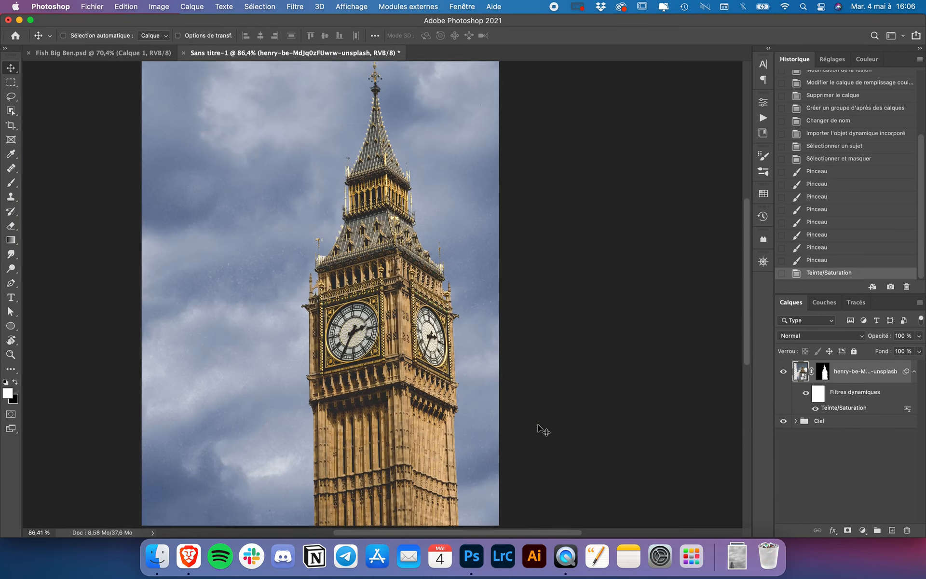
pyautogui.scroll(1, 537, 428)
pyautogui.hscroll(1, 537, 428)
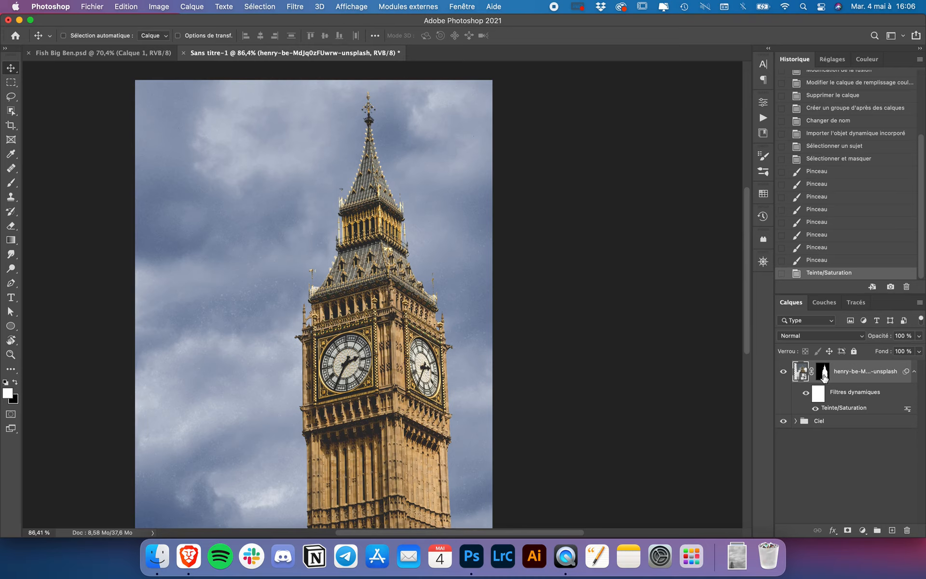
# Rename the tower layer as BigBen.
pyautogui.click(824, 373)
pyautogui.doubleClick(851, 372)
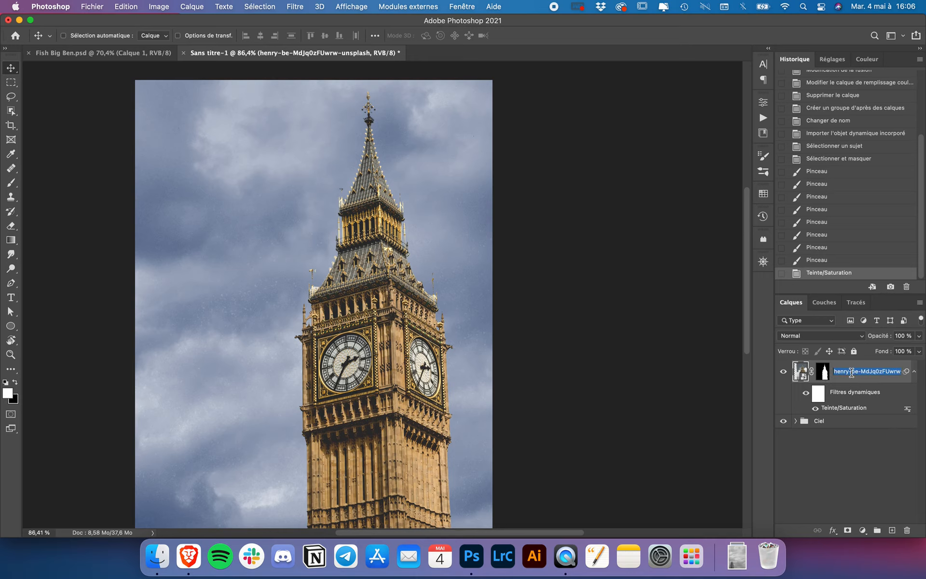
pyautogui.write('BigBen')
pyautogui.press('Return')
pyautogui.scroll(-3, 491, 286)
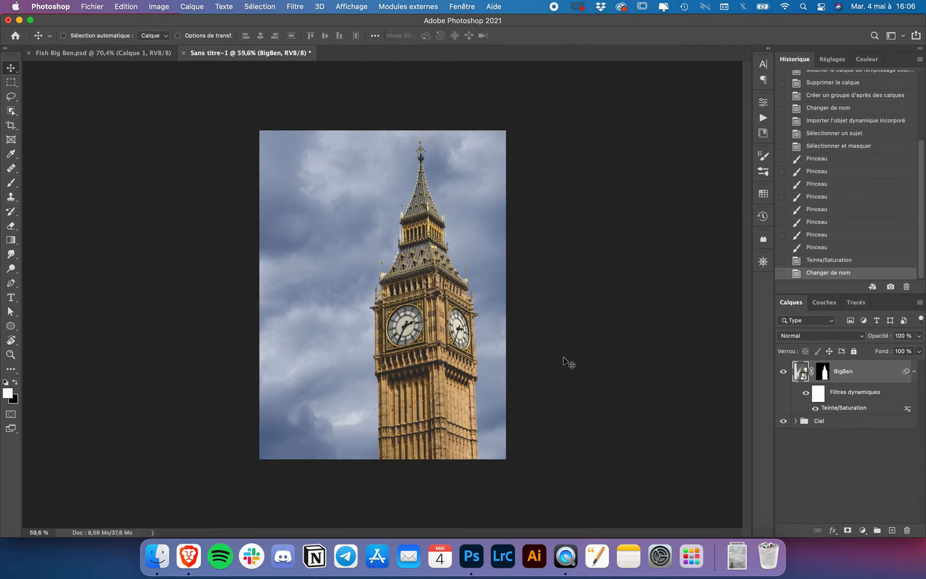
# Place the goldfish photo zhengtao-tang-V7SKRhXskv8-unsplash.jpeg above the tower, scaled to about 10.83 % and roughly centred on the canvas.
pyautogui.click(737, 555)
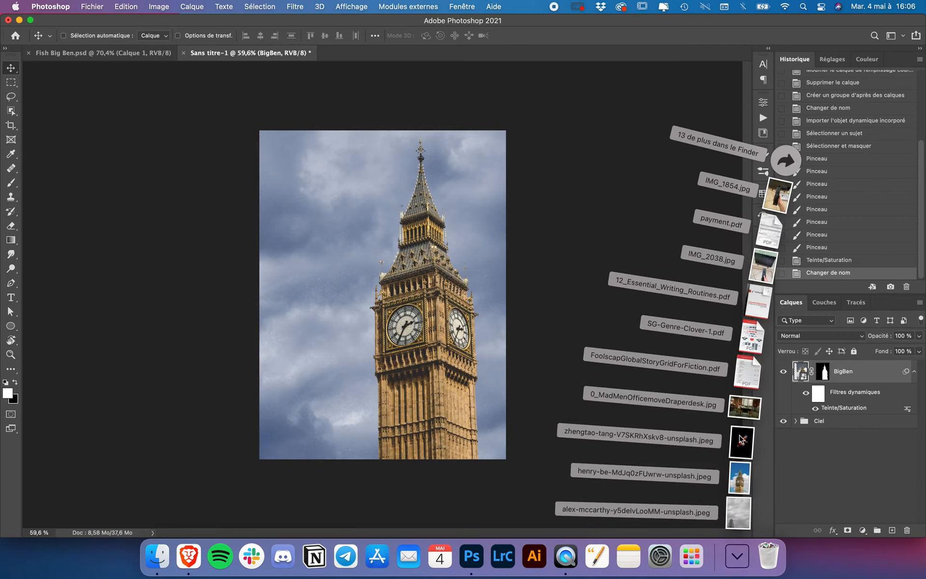
pyautogui.moveTo(741, 439); pyautogui.dragTo(397, 255)
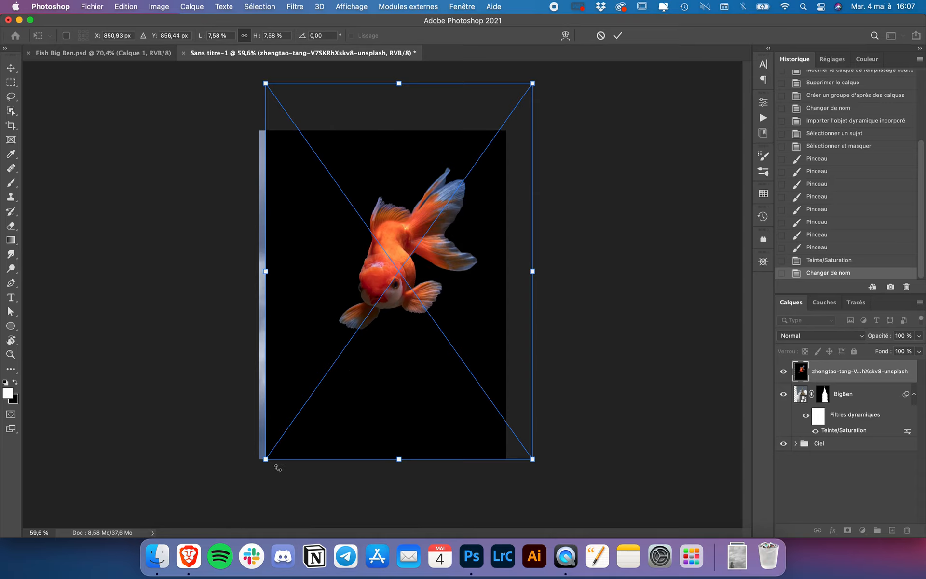
pyautogui.moveTo(266, 460); pyautogui.dragTo(197, 528)
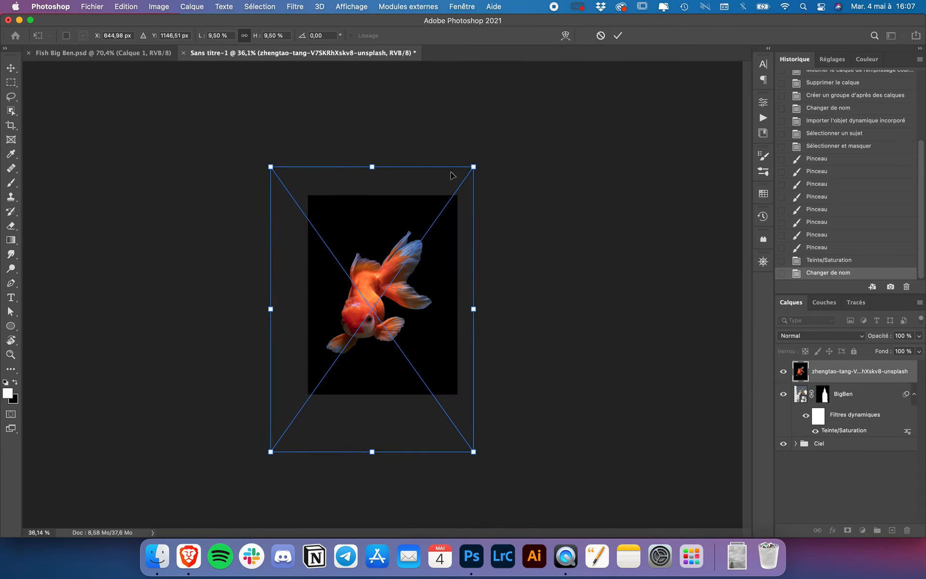
pyautogui.moveTo(479, 164); pyautogui.dragTo(495, 138)
pyautogui.moveTo(456, 195); pyautogui.dragTo(453, 208)
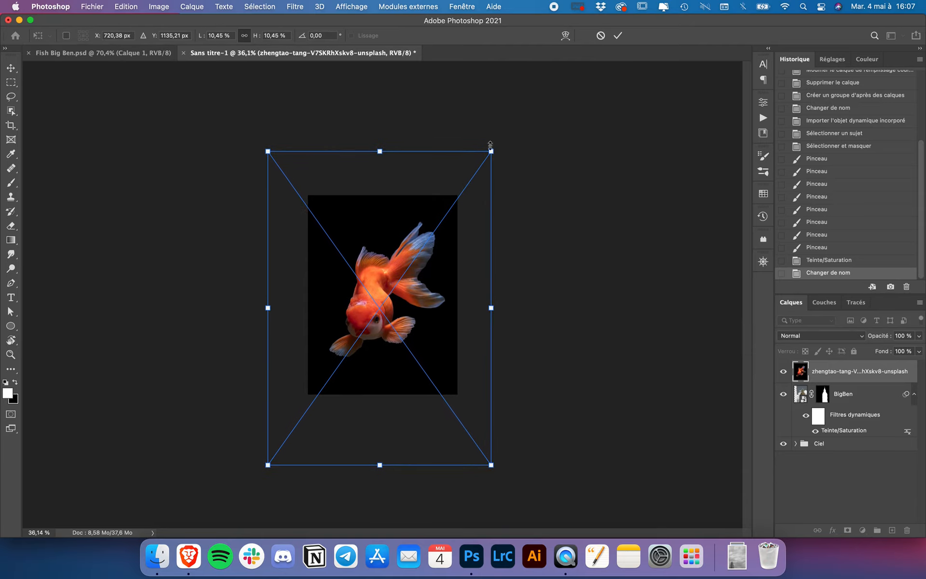
pyautogui.moveTo(492, 149); pyautogui.dragTo(498, 139)
pyautogui.moveTo(446, 203); pyautogui.dragTo(440, 207)
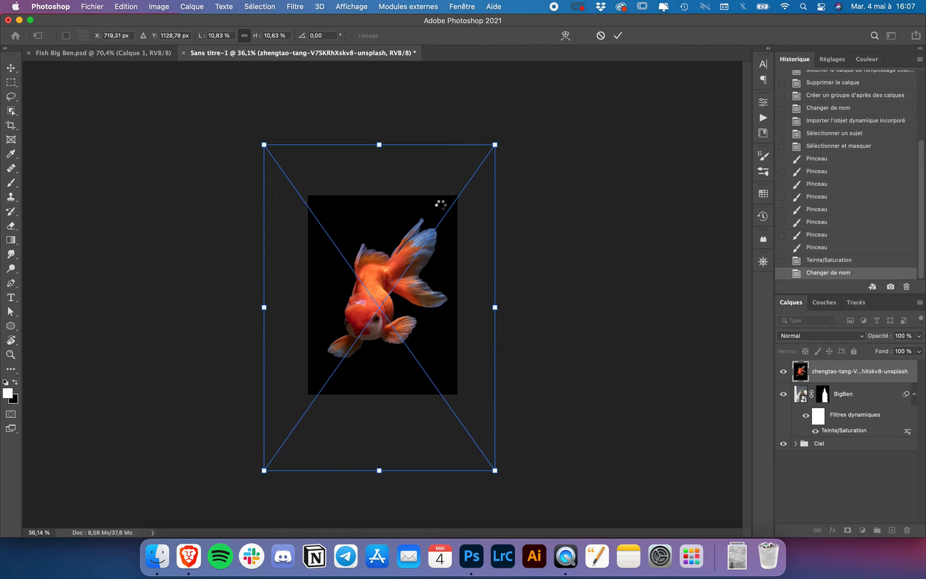
pyautogui.press('Return')
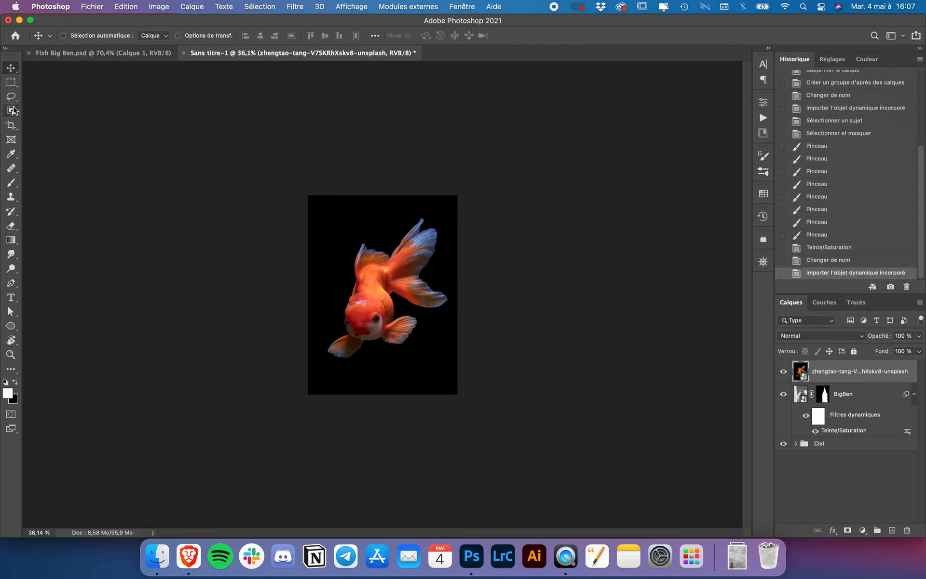
# Select the goldfish automatically as the subject of its photo.
pyautogui.click(14, 111)
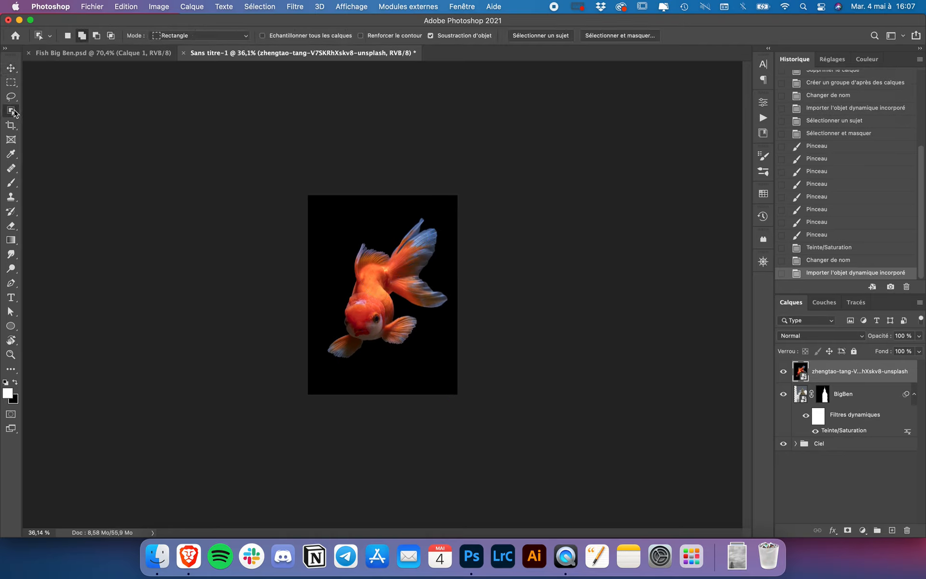
pyautogui.click(553, 38)
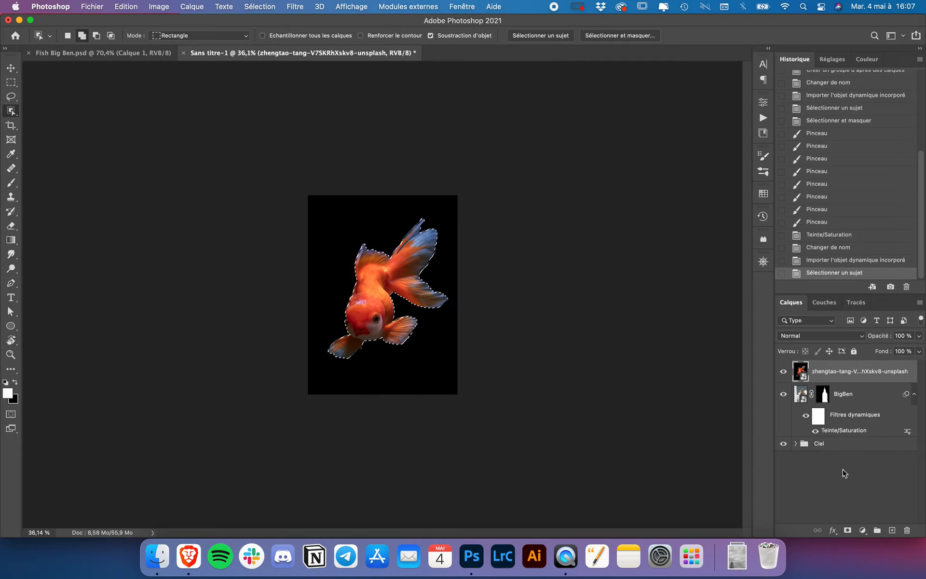
# Try masking the goldfish with the unmodified subject selection, inspect its edges up close, and undo the mask.
pyautogui.click(847, 530)
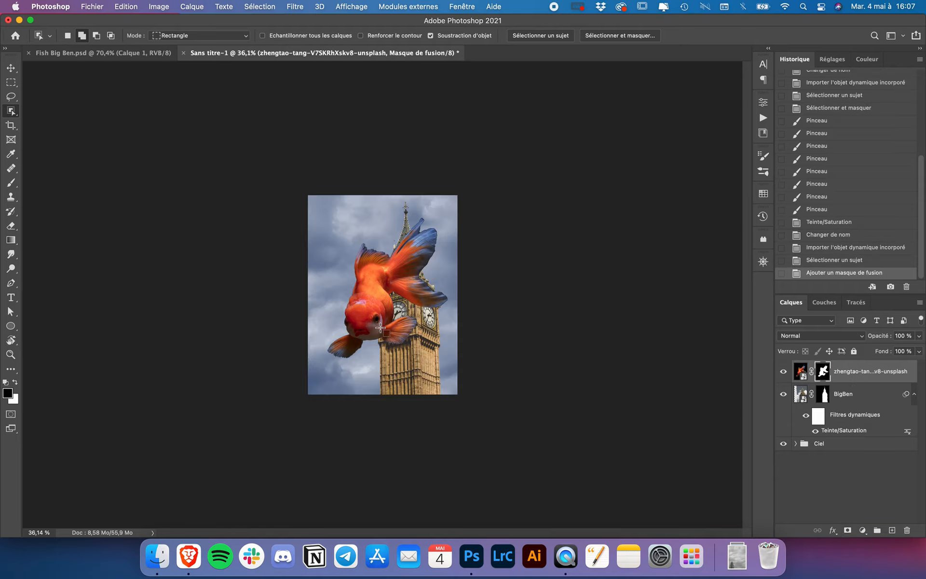
pyautogui.press('super+0')
pyautogui.scroll(3, 381, 327)
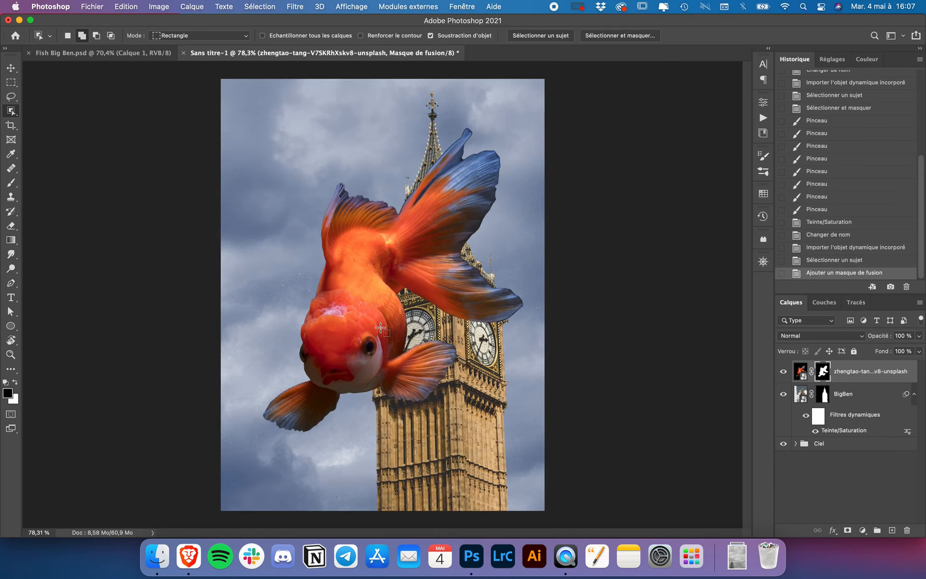
pyautogui.scroll(6, 380, 327)
pyautogui.scroll(-5, 381, 327)
pyautogui.scroll(4, 380, 327)
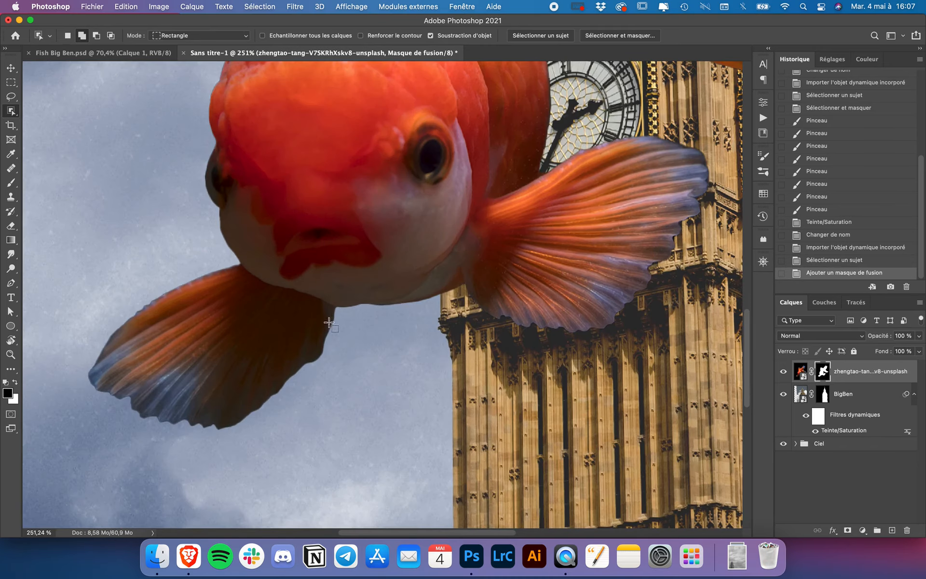
pyautogui.scroll(-8, 152, 325)
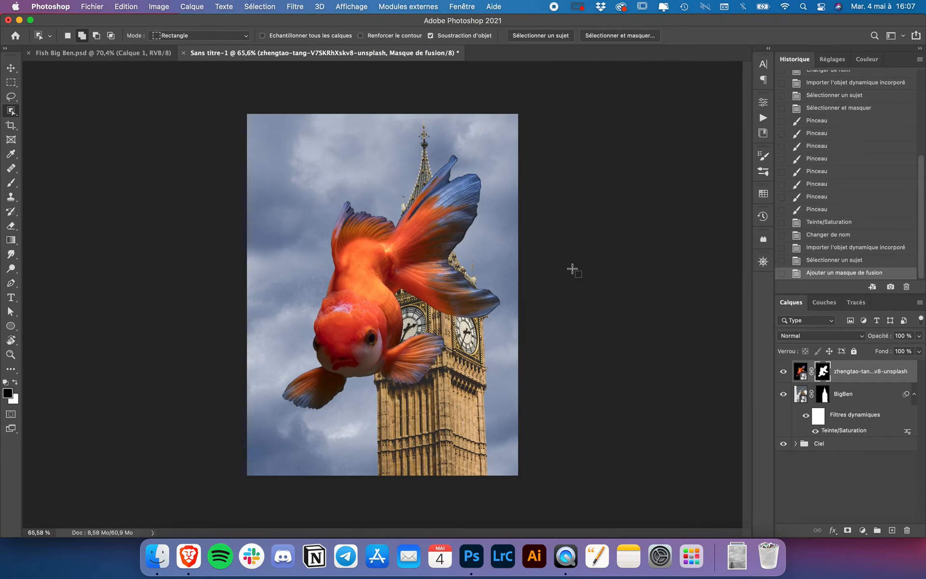
pyautogui.press('super+z')
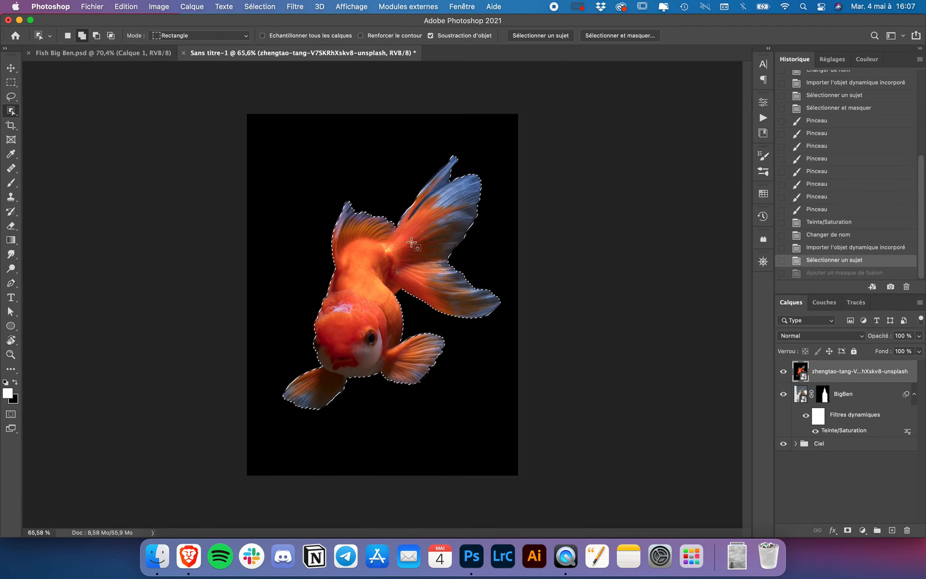
# Contract the goldfish selection by 2 pixels and turn it into a mask on the goldfish layer.
pyautogui.click(260, 7)
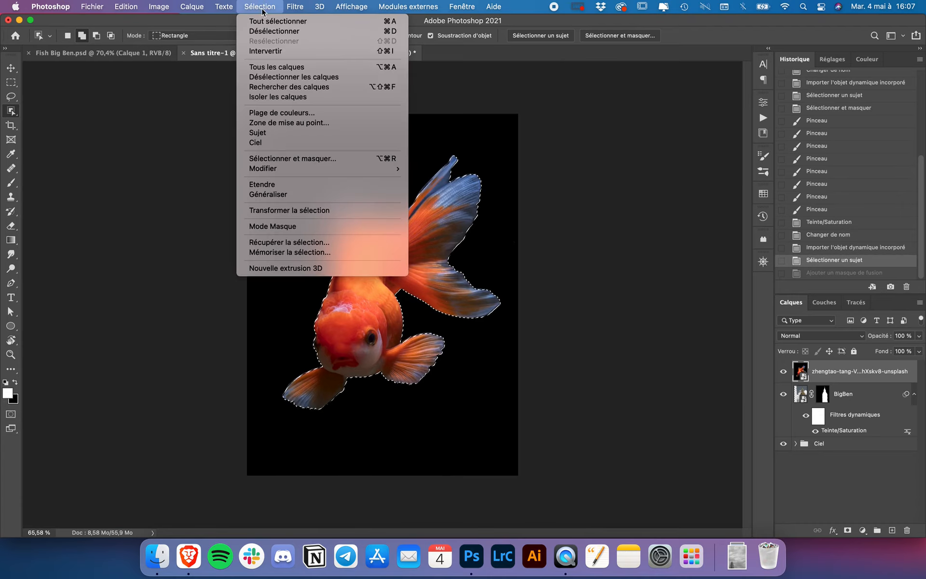
pyautogui.moveTo(293, 167)
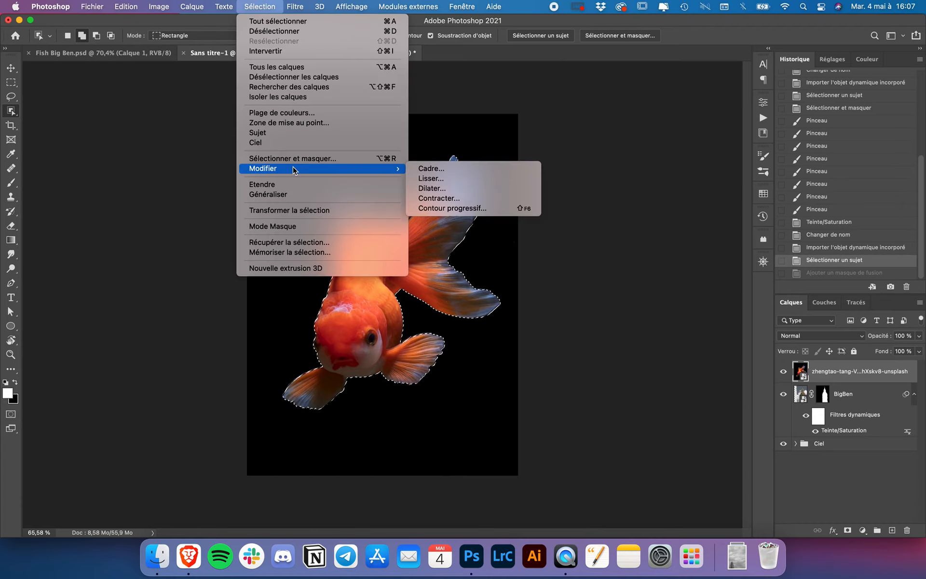
pyautogui.click(456, 198)
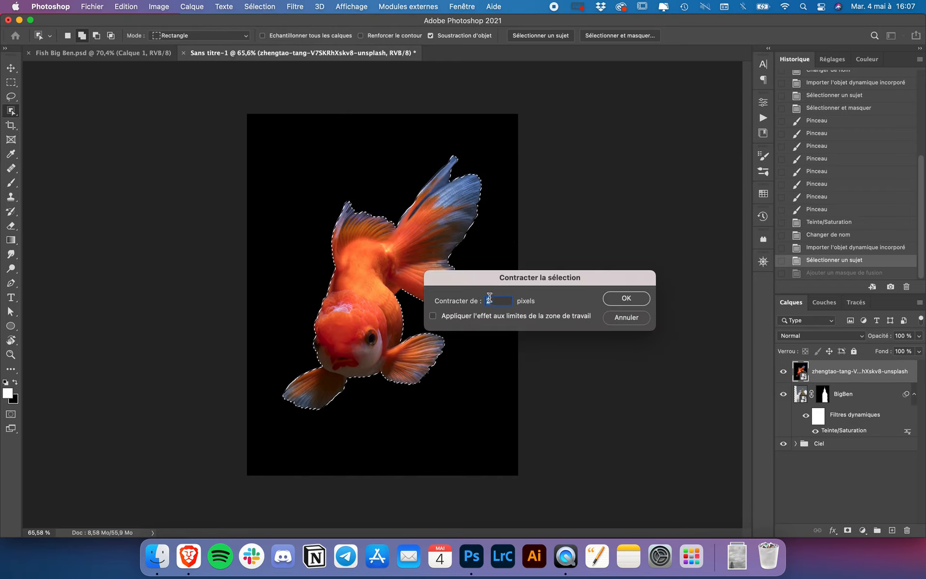
pyautogui.click(625, 299)
pyautogui.press('super+plus')
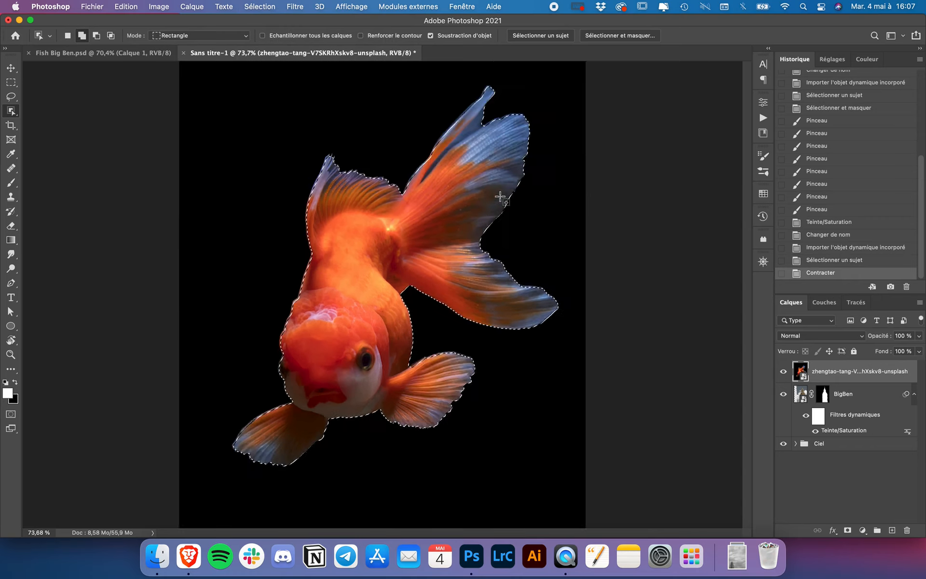
pyautogui.press('super+plus')
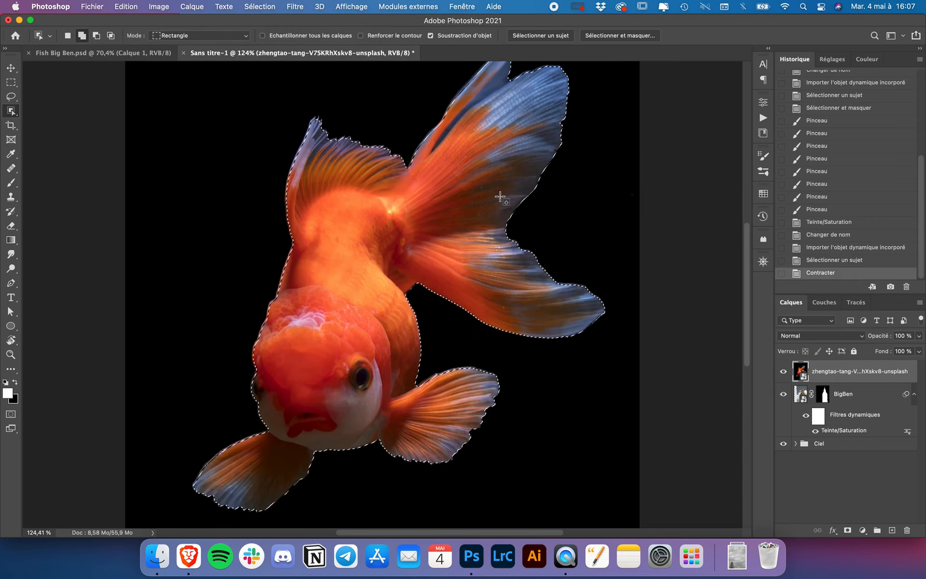
pyautogui.click(848, 531)
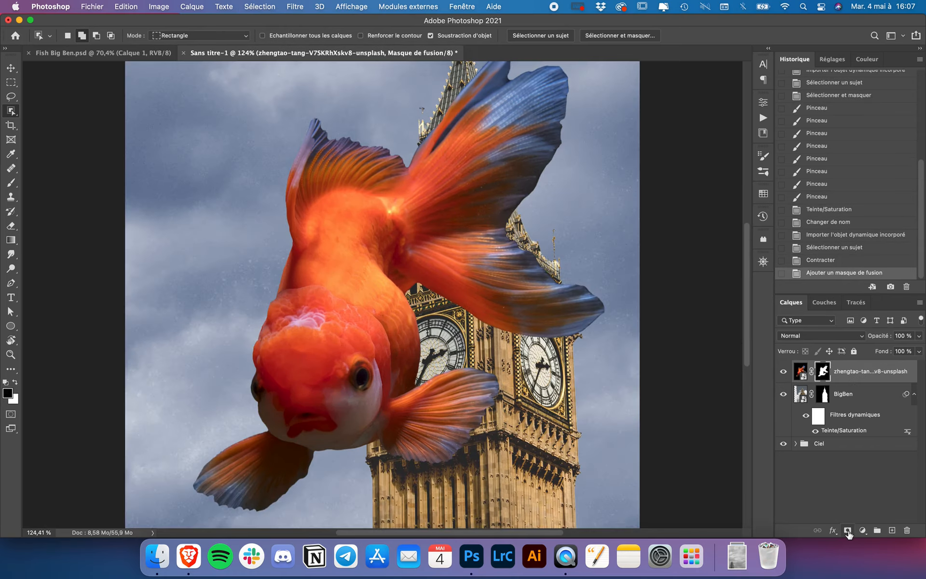
pyautogui.press('super+minus')
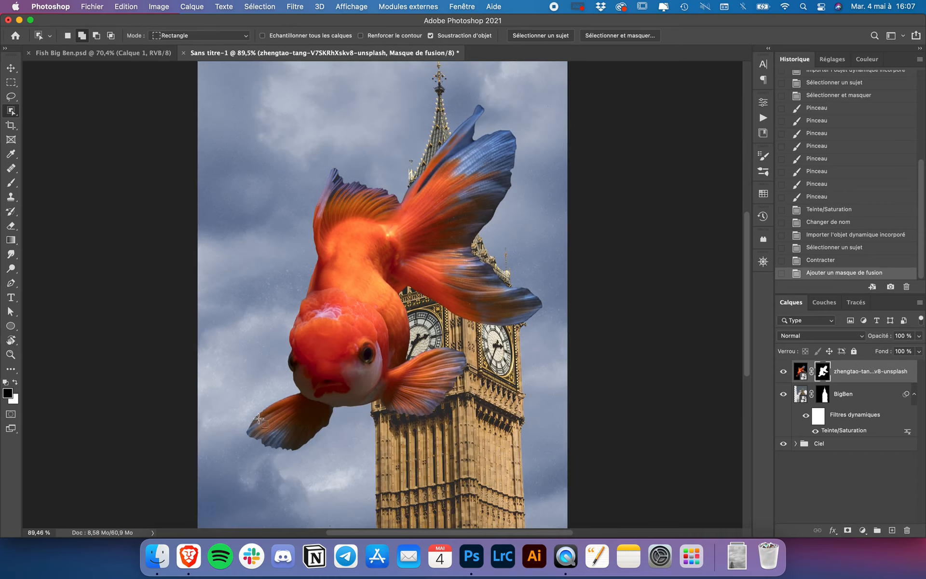
# Soften the goldfish layer's mask with a Flou gaussien of 1,0 pixel radius.
pyautogui.click(13, 70)
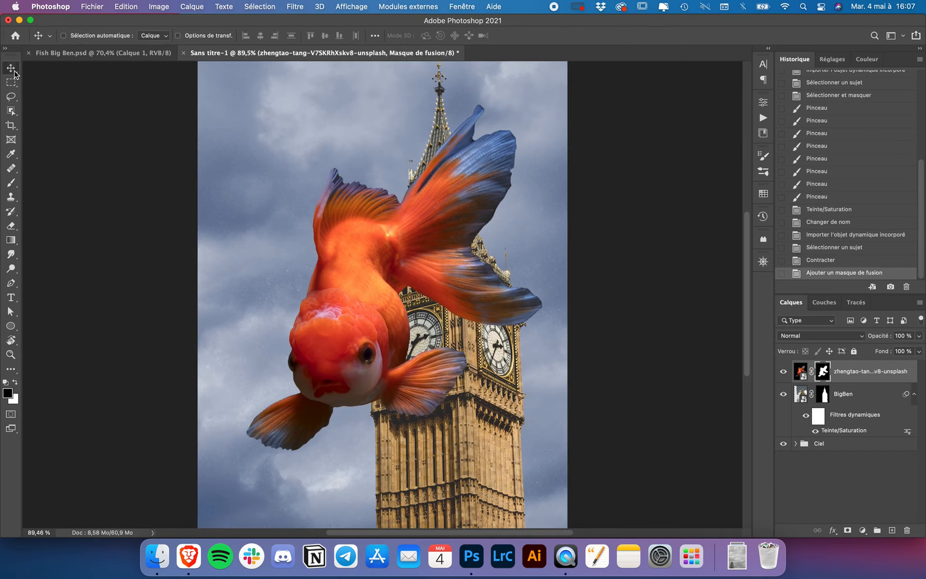
pyautogui.press('super+minus')
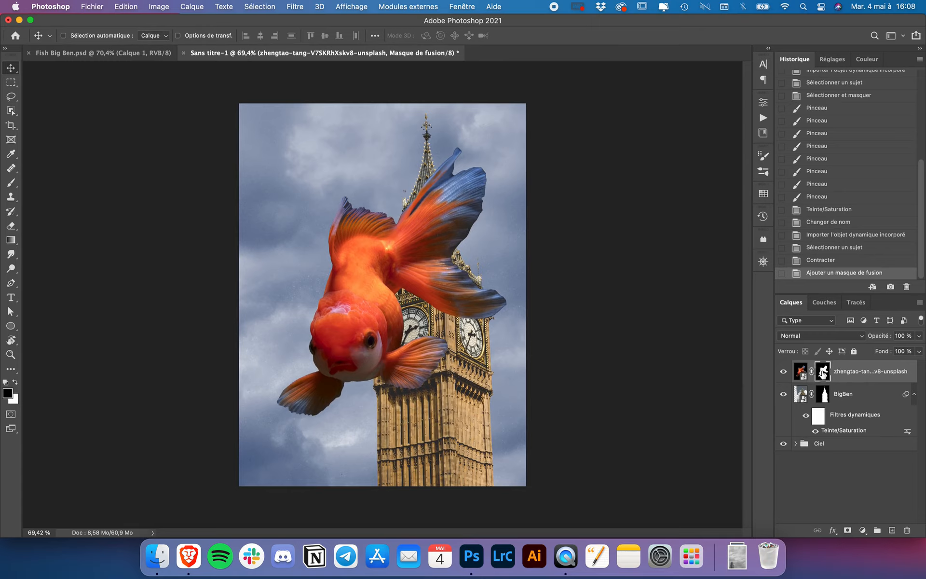
pyautogui.click(303, 6)
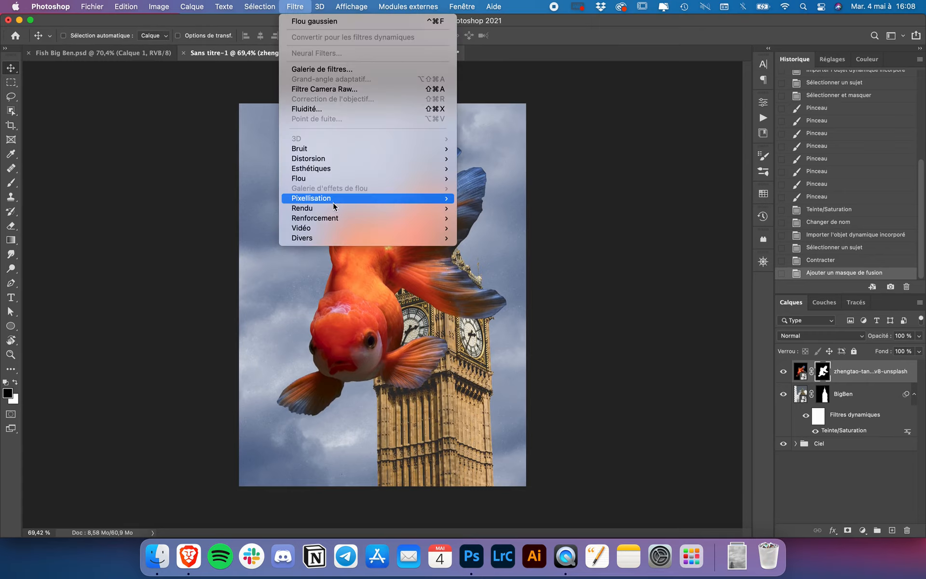
pyautogui.moveTo(320, 176)
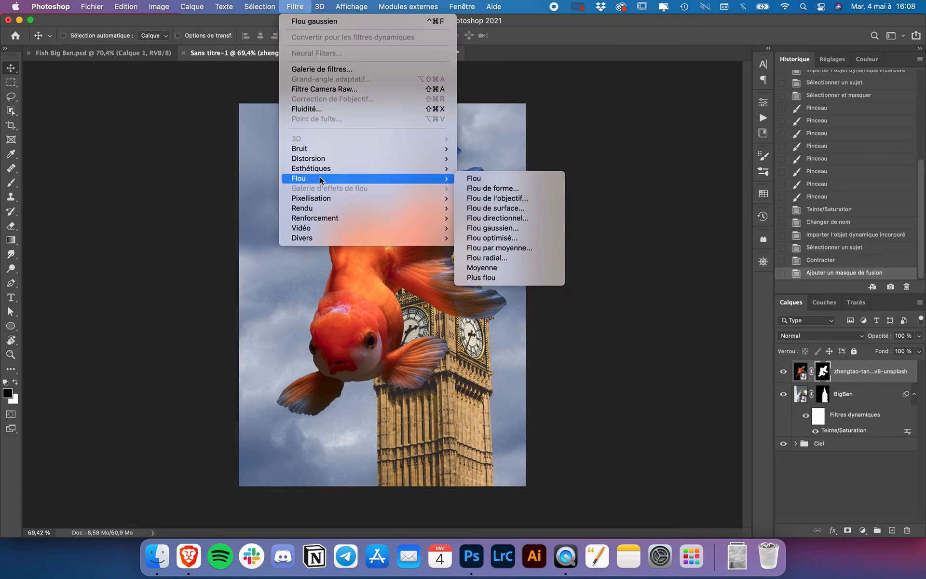
pyautogui.click(502, 230)
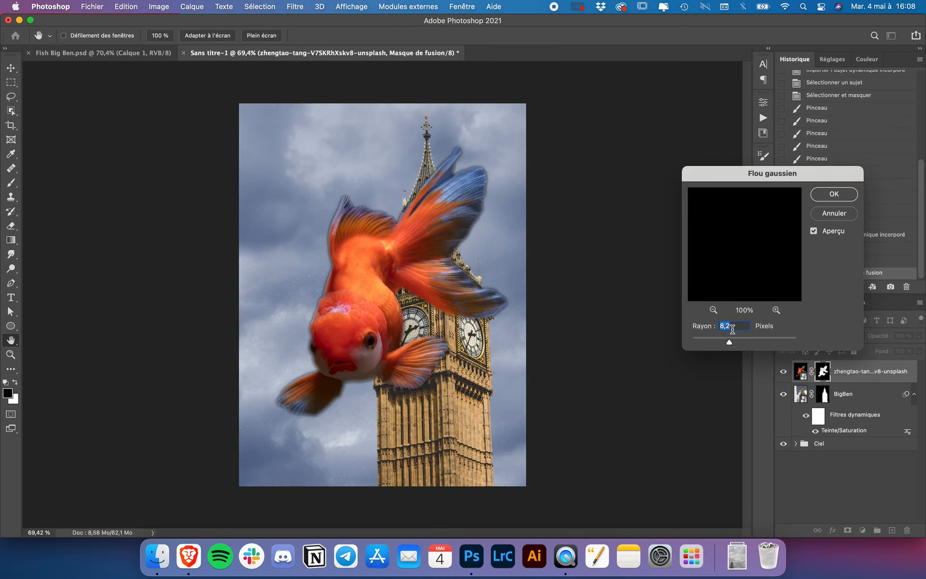
pyautogui.moveTo(729, 342); pyautogui.dragTo(706, 343)
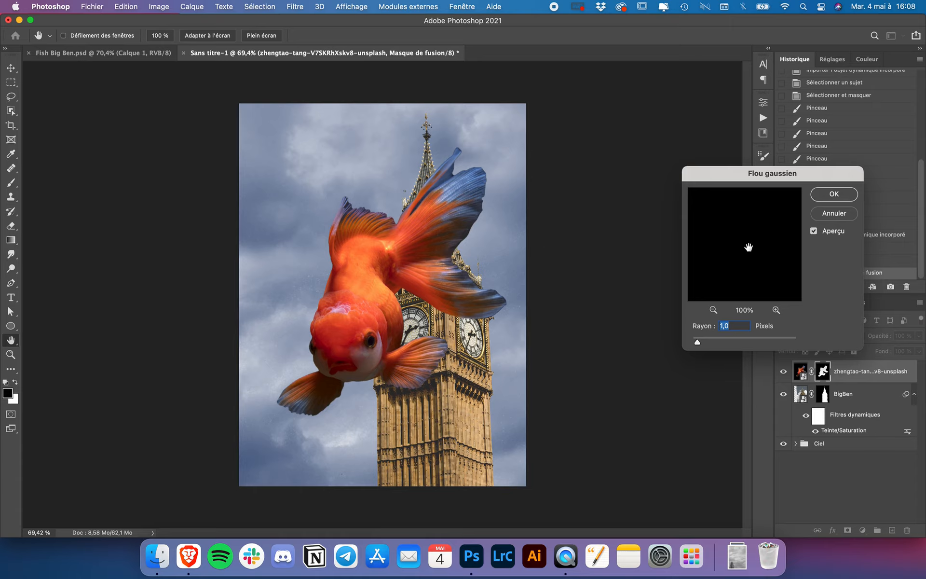
pyautogui.click(839, 195)
# Examine the goldfish's edges up close against the tower, comparing the mask before and after the Flou gaussien.
pyautogui.scroll(6, 429, 278)
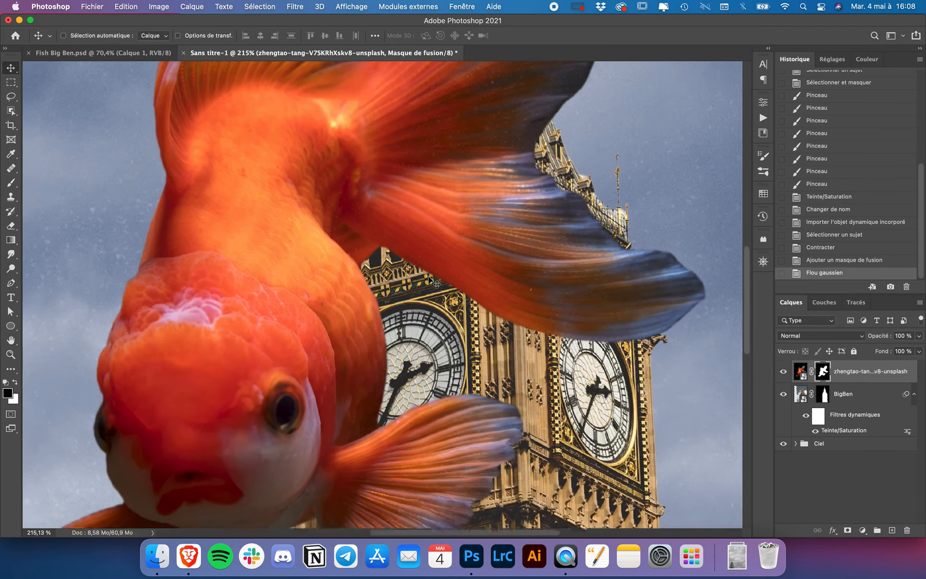
pyautogui.hscroll(3, 429, 279)
pyautogui.scroll(-2, 429, 278)
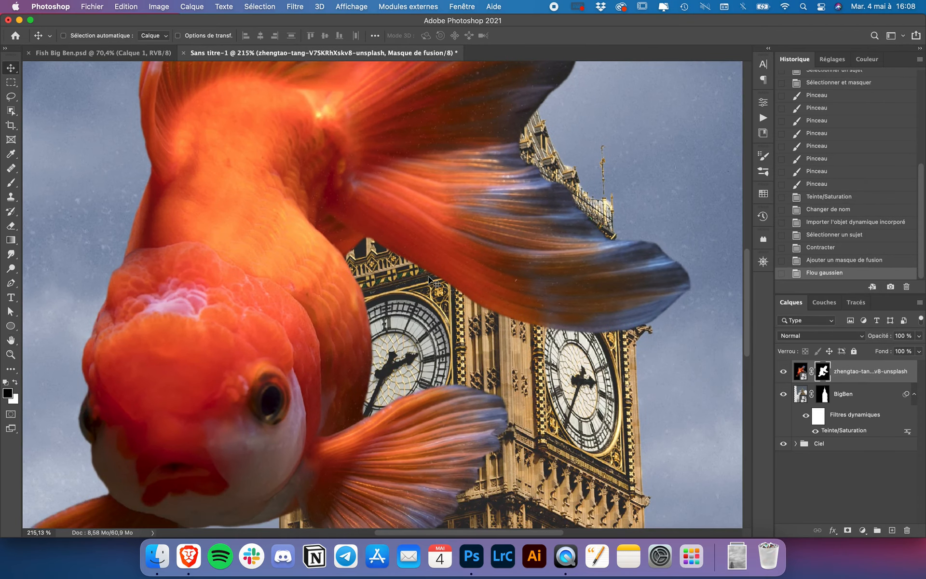
pyautogui.click(826, 260)
pyautogui.click(823, 273)
pyautogui.scroll(-3, 596, 343)
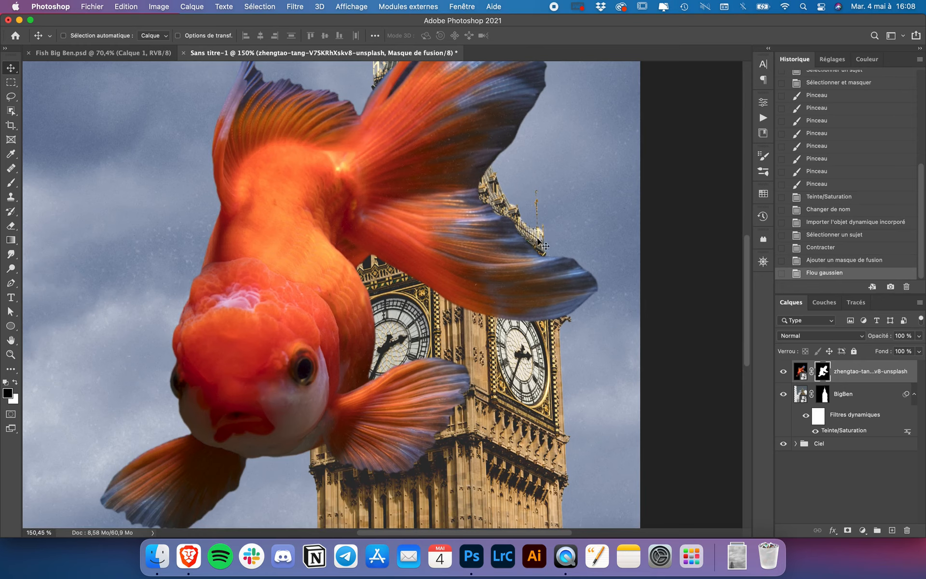
pyautogui.scroll(-2, 559, 269)
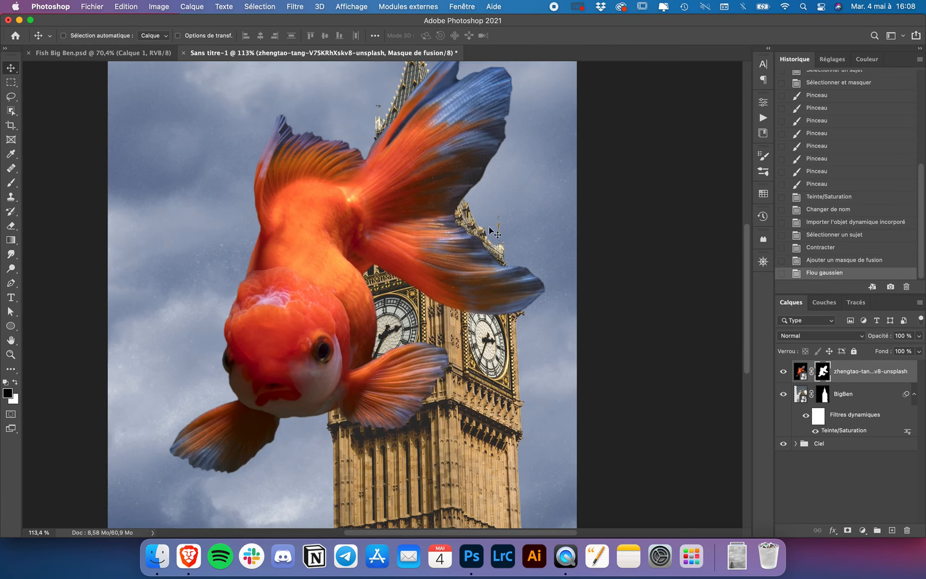
pyautogui.scroll(-1, 511, 282)
# Try a Flou gaussien of 1,0 pixel radius on the BigBen layer's mask with the goldfish temporarily hidden.
pyautogui.click(783, 371)
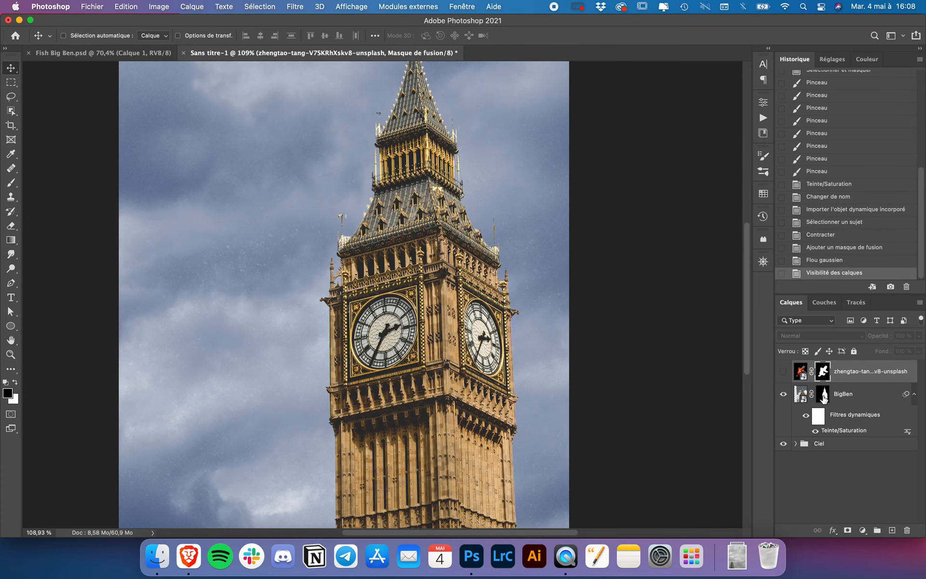
pyautogui.click(823, 397)
pyautogui.click(294, 6)
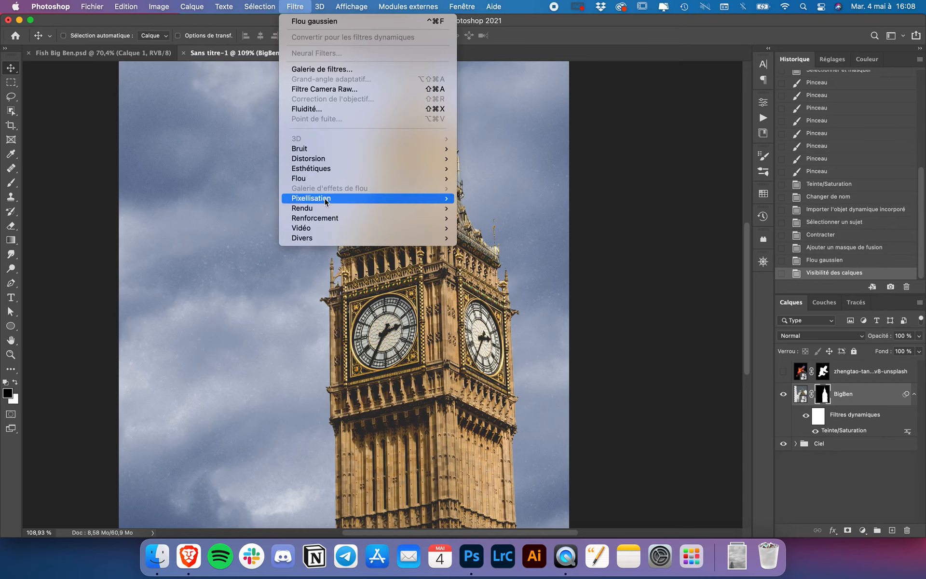
pyautogui.moveTo(366, 178)
pyautogui.click(510, 233)
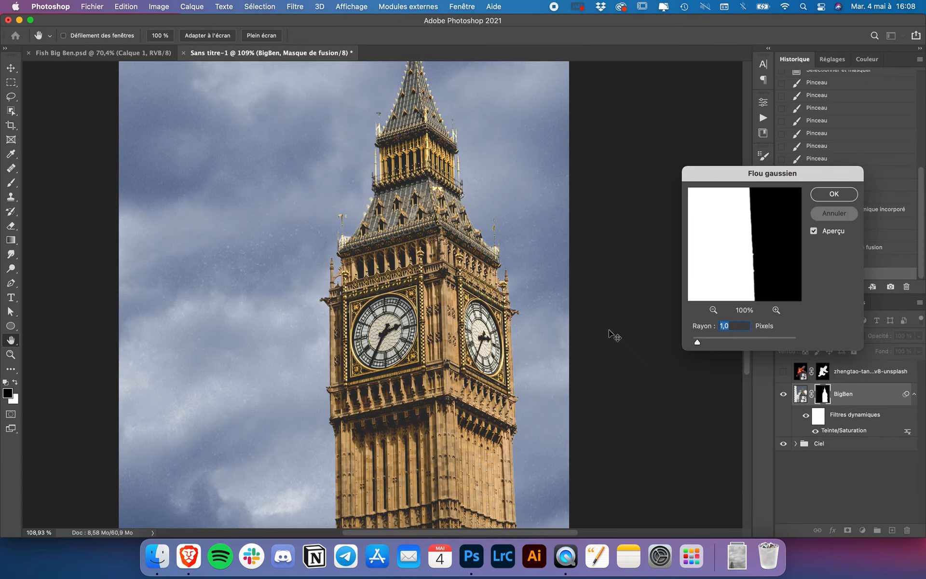
pyautogui.press('Return')
pyautogui.scroll(-3, 550, 323)
pyautogui.click(868, 378)
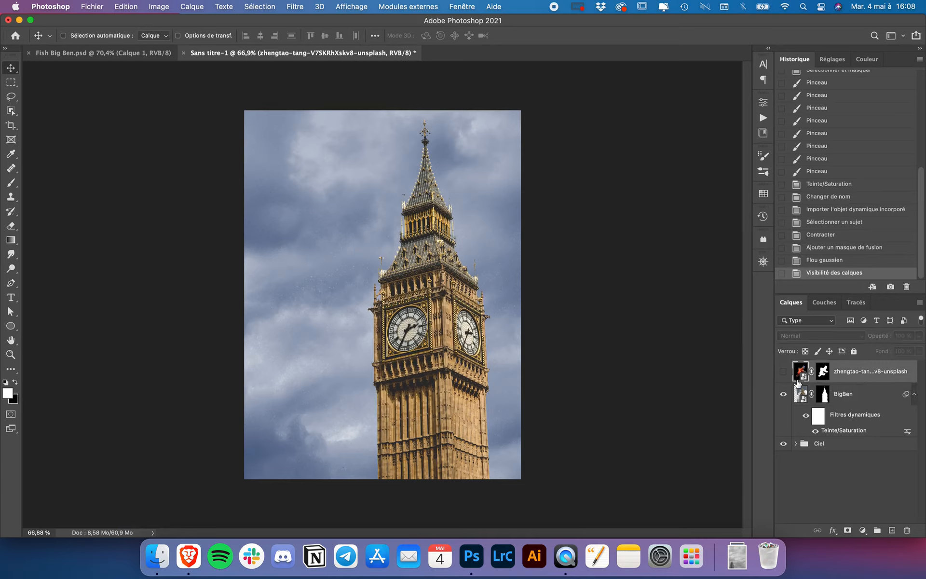
pyautogui.click(783, 372)
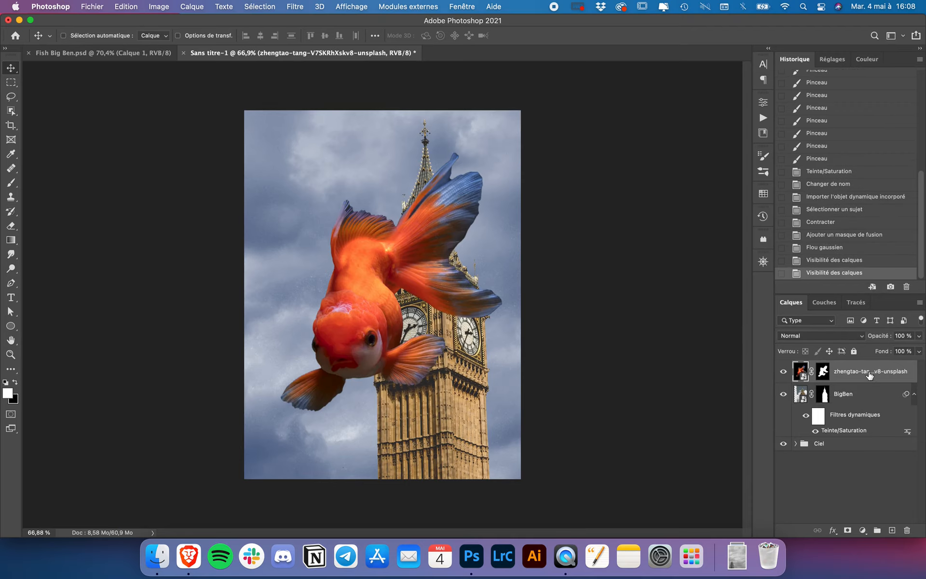
# Shift the BigBen tower slightly to the right and reposition the goldfish slightly higher in front of it.
pyautogui.scroll(-2, 395, 239)
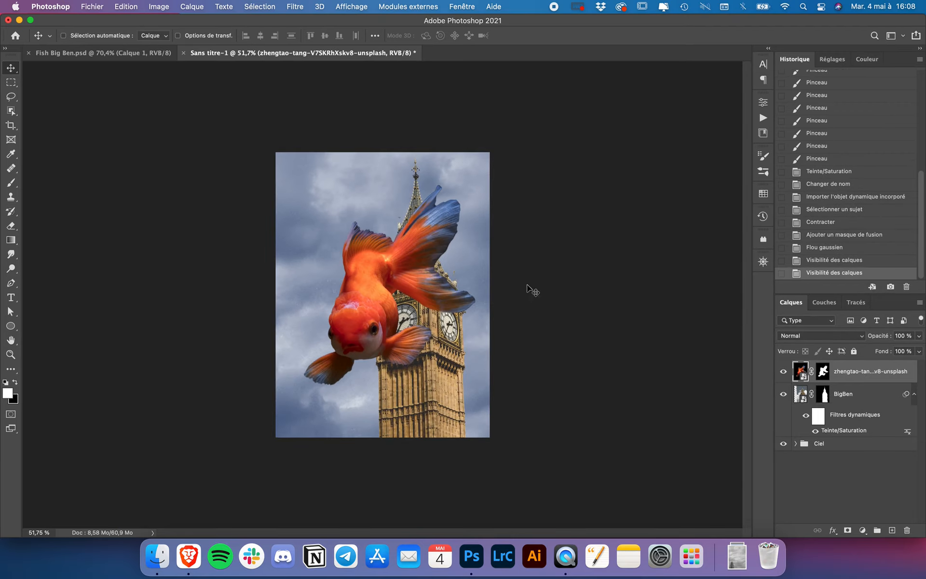
pyautogui.moveTo(409, 247)
pyautogui.mouseDown()
pyautogui.moveTo(373, 220)
pyautogui.moveTo(388, 241)
pyautogui.moveTo(396, 237)
pyautogui.mouseUp()
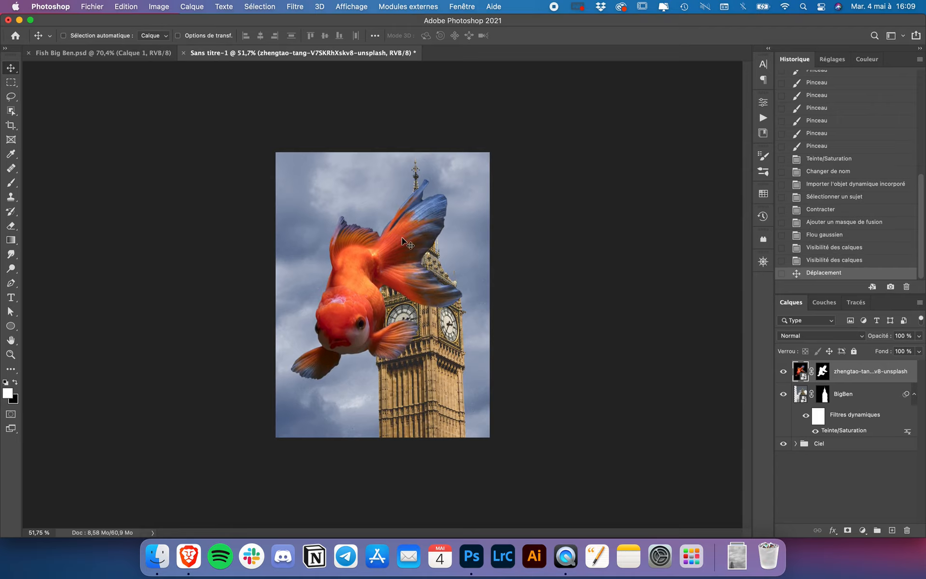
pyautogui.click(859, 392)
pyautogui.moveTo(448, 355); pyautogui.dragTo(456, 358)
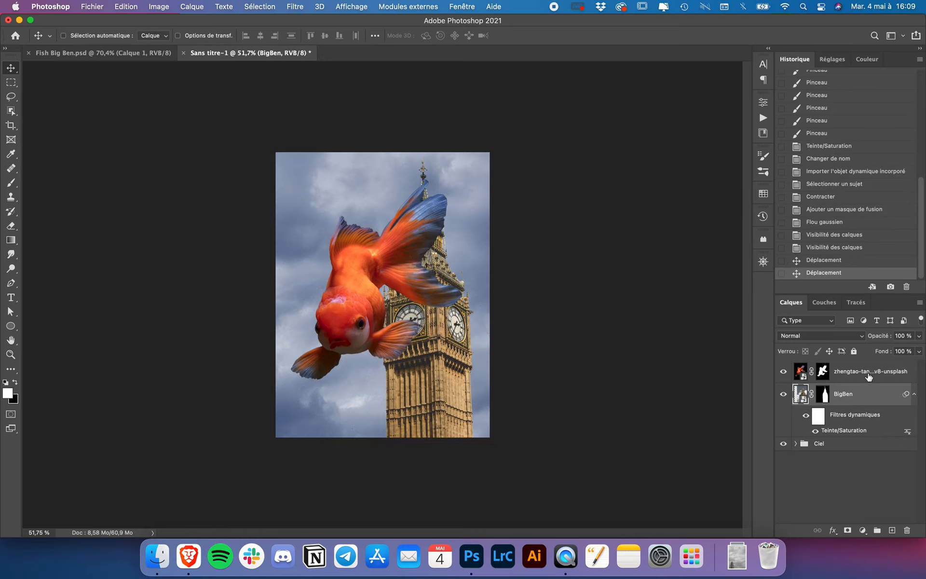
pyautogui.click(869, 376)
pyautogui.moveTo(404, 253); pyautogui.dragTo(414, 253)
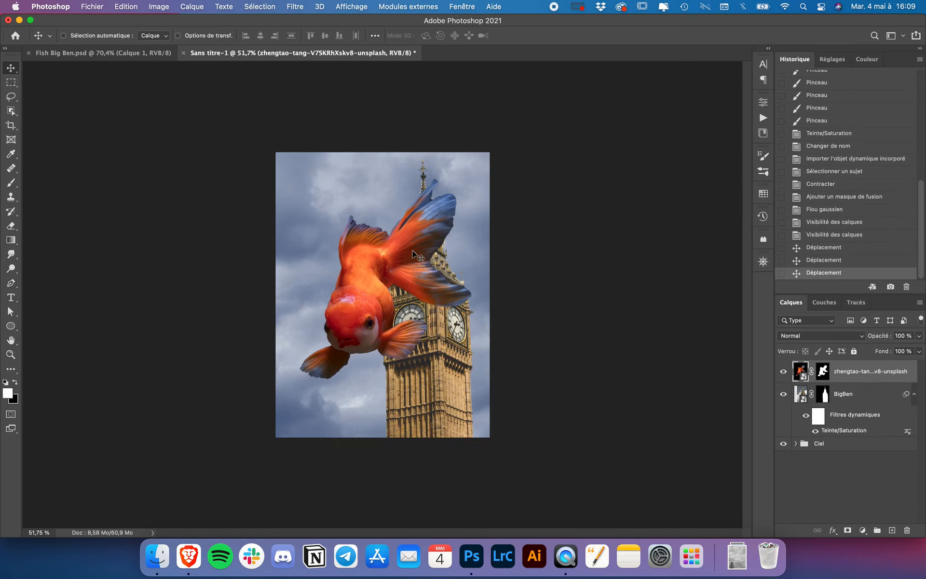
# Begin a free transform on the goldfish, rotating it clockwise about 3,08° and shifting it slightly left.
pyautogui.press('super+t')
pyautogui.moveTo(557, 104); pyautogui.dragTo(589, 91)
pyautogui.moveTo(467, 238); pyautogui.dragTo(442, 245)
pyautogui.press('super+minus')
pyautogui.press('super+minus')
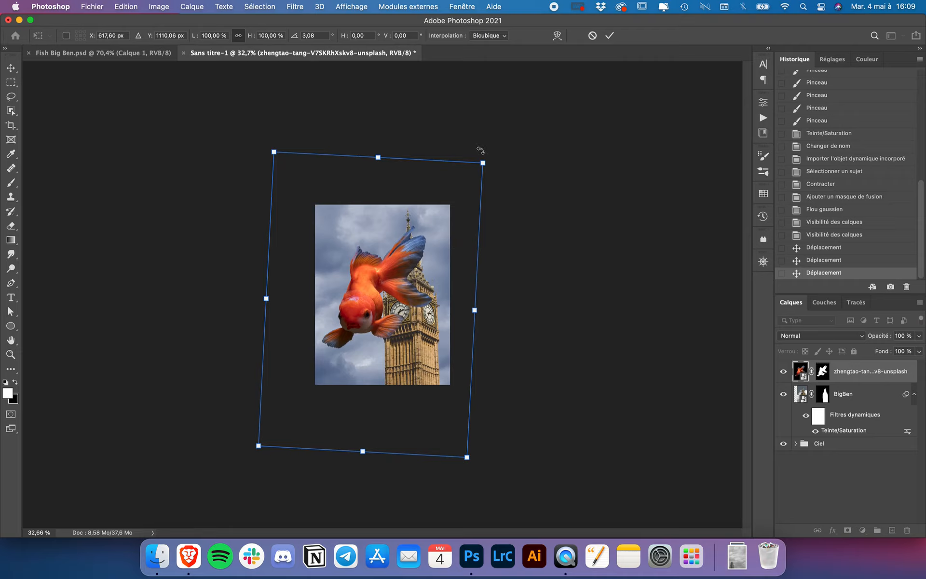
# Enlarge the goldfish proportionally to about 113 % and adjust its position in front of the tower.
pyautogui.moveTo(483, 164); pyautogui.dragTo(516, 122)
pyautogui.moveTo(445, 196); pyautogui.dragTo(435, 207)
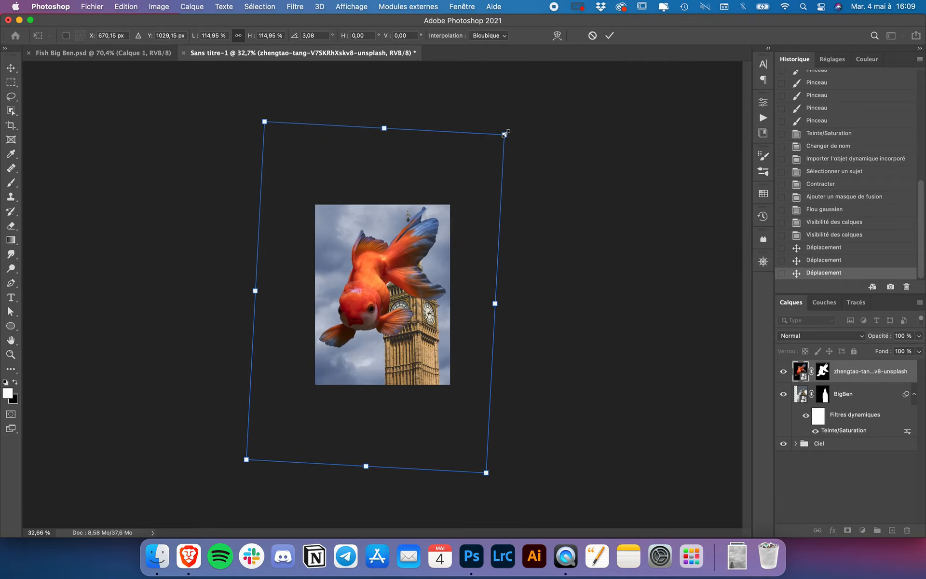
pyautogui.moveTo(504, 135); pyautogui.dragTo(500, 139)
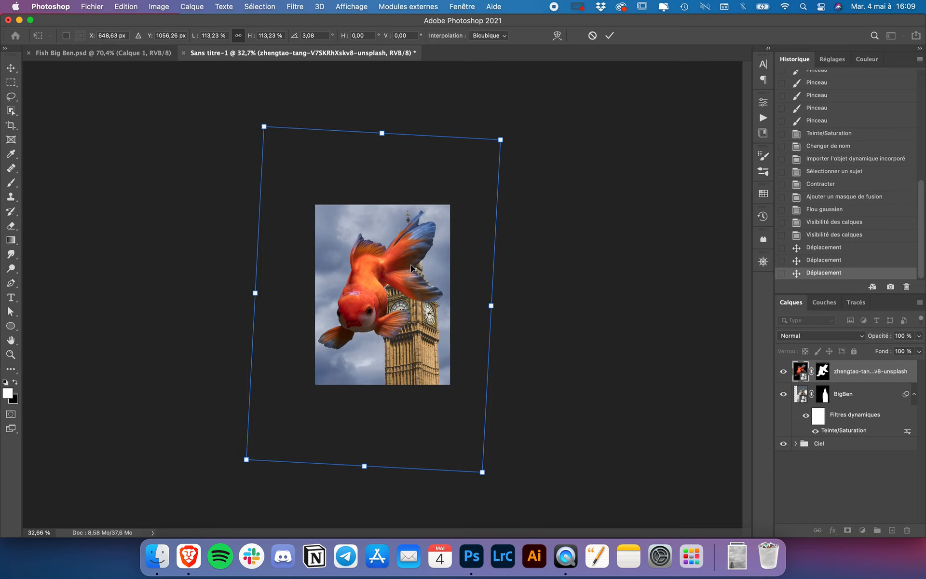
pyautogui.moveTo(411, 264); pyautogui.dragTo(410, 268)
pyautogui.scroll(4, 423, 277)
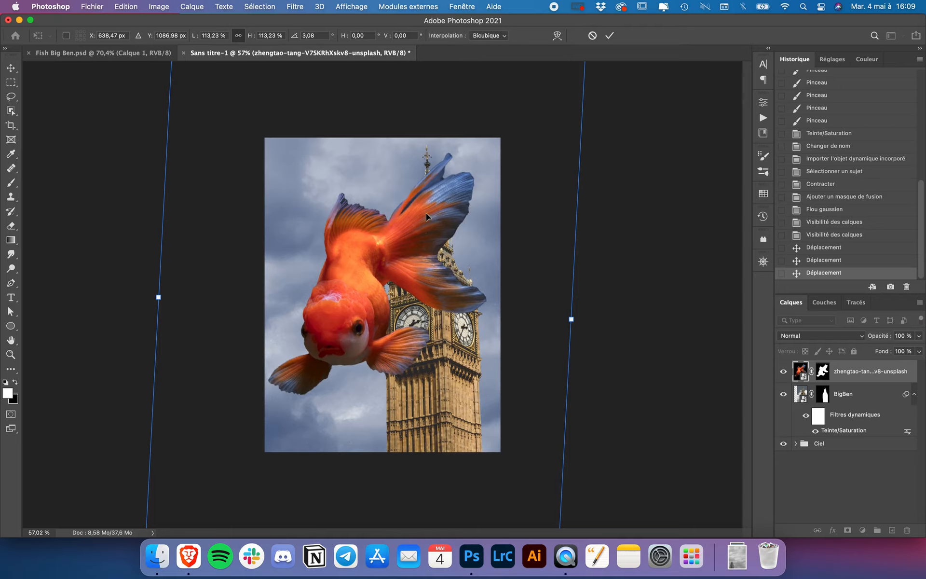
# Reduce the goldfish's rotation to about 0,42°, lower it slightly over the tower, and apply the transformation.
pyautogui.moveTo(394, 283); pyautogui.dragTo(398, 262)
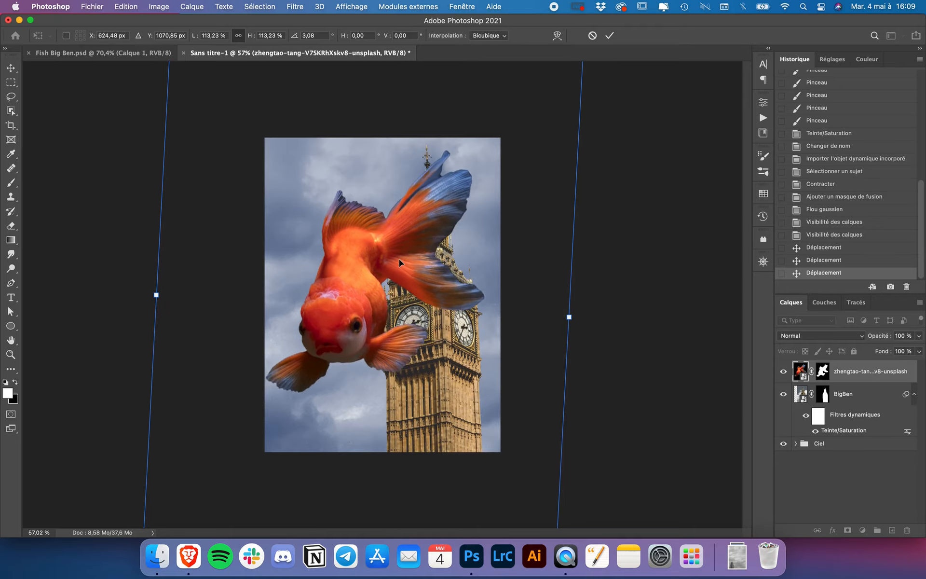
pyautogui.moveTo(605, 218)
pyautogui.mouseDown()
pyautogui.moveTo(611, 194)
pyautogui.moveTo(591, 205)
pyautogui.mouseUp()
pyautogui.moveTo(403, 274); pyautogui.dragTo(404, 293)
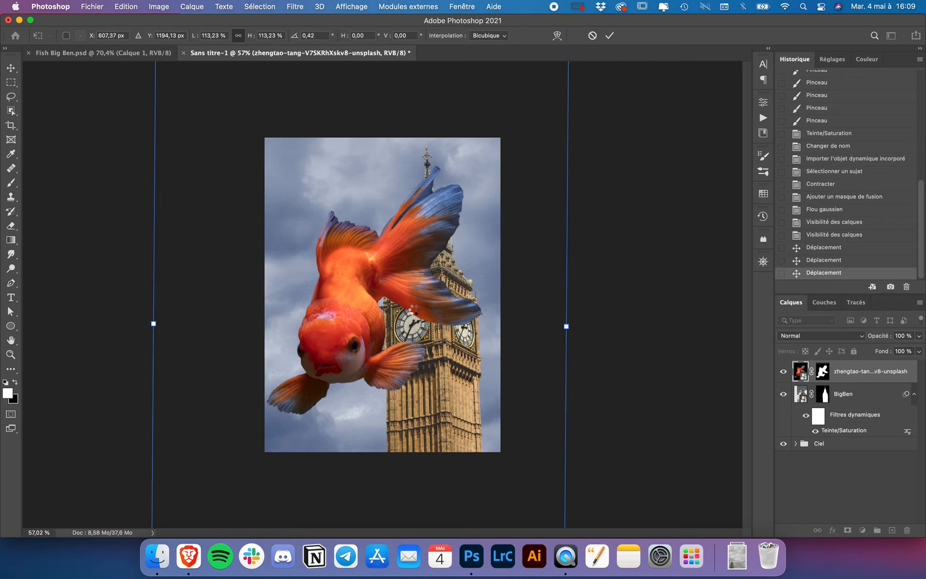
pyautogui.press('Return')
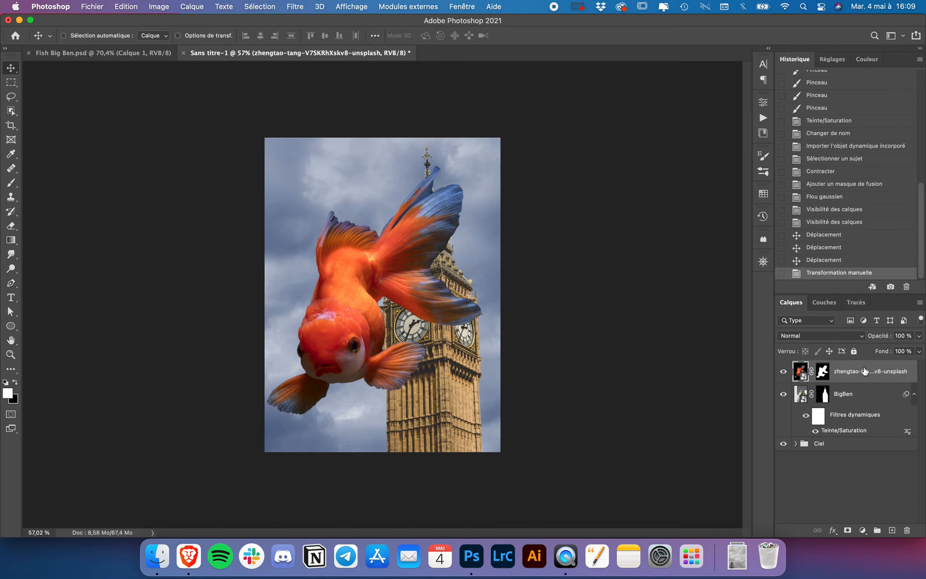
# Try placing the goldfish layer below the BigBen layer, and undo the change of layer order.
pyautogui.moveTo(864, 371); pyautogui.dragTo(844, 435)
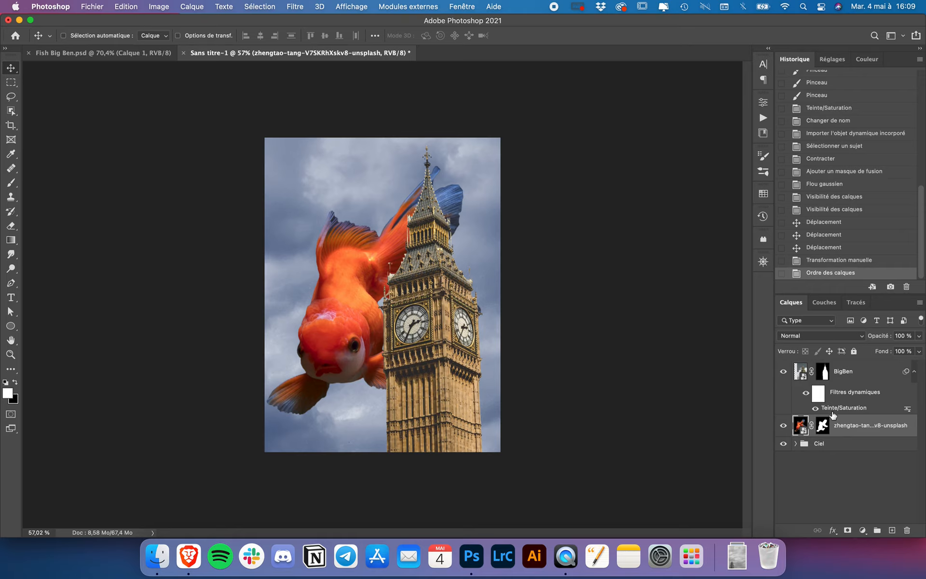
pyautogui.press('super+z')
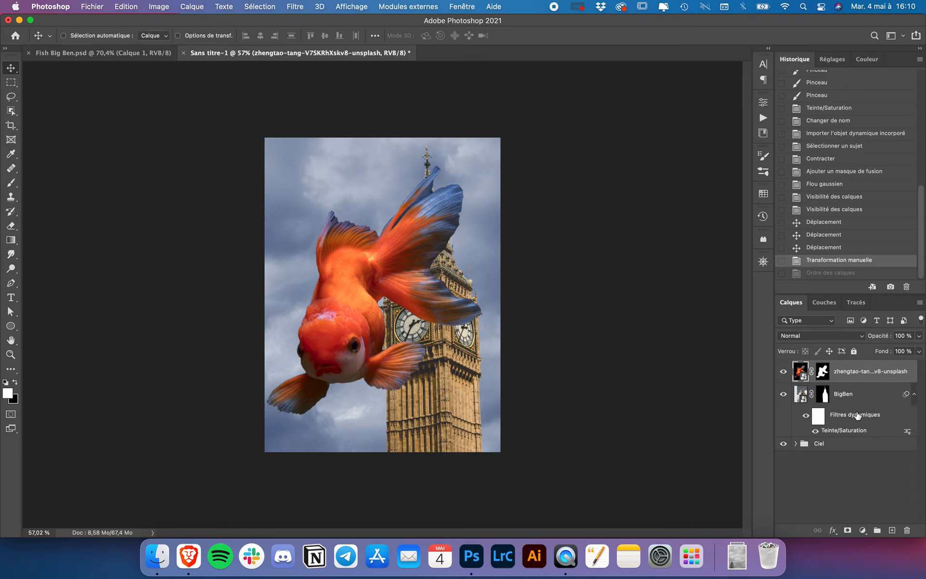
# Compare the BigBen layer with its smart filters disabled and enabled, and return to the goldfish layer.
pyautogui.click(851, 398)
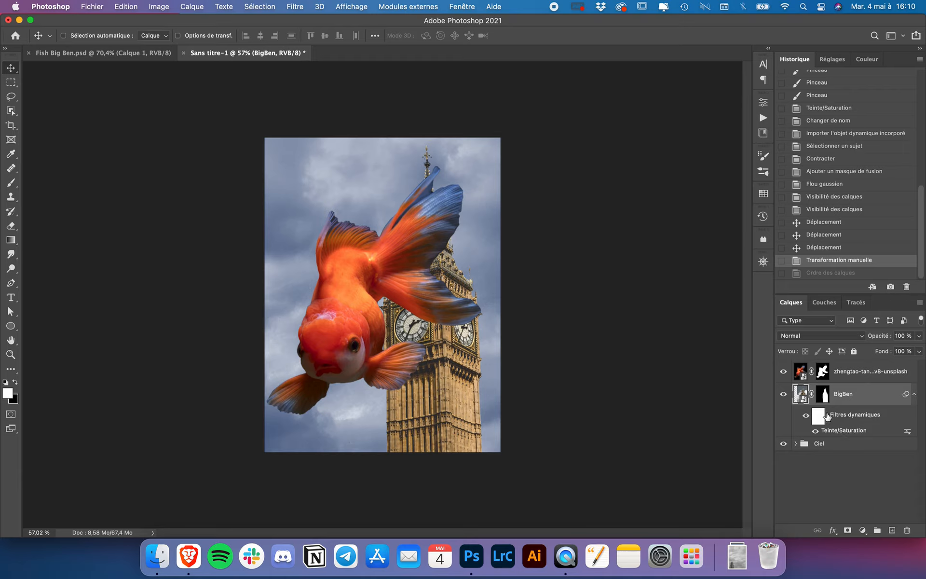
pyautogui.click(805, 416)
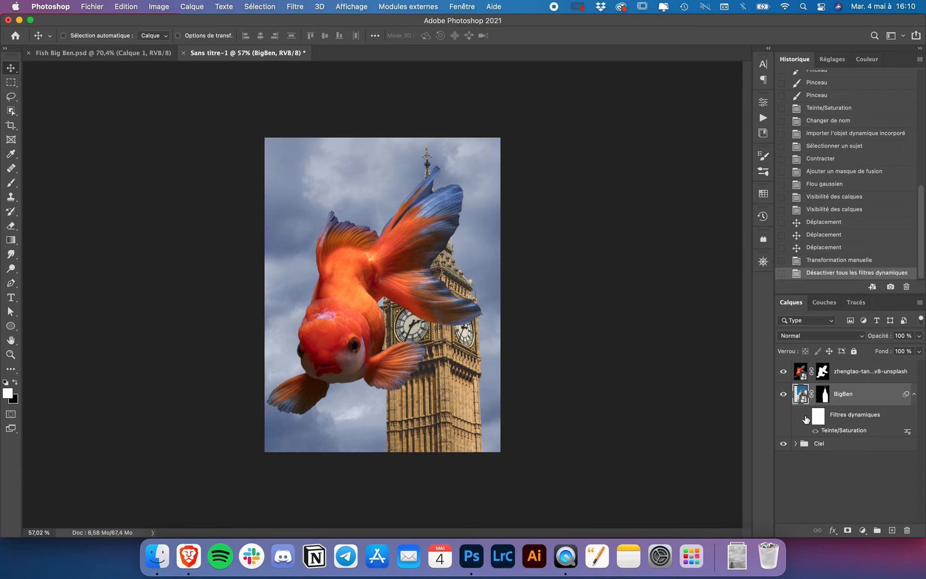
pyautogui.click(805, 416)
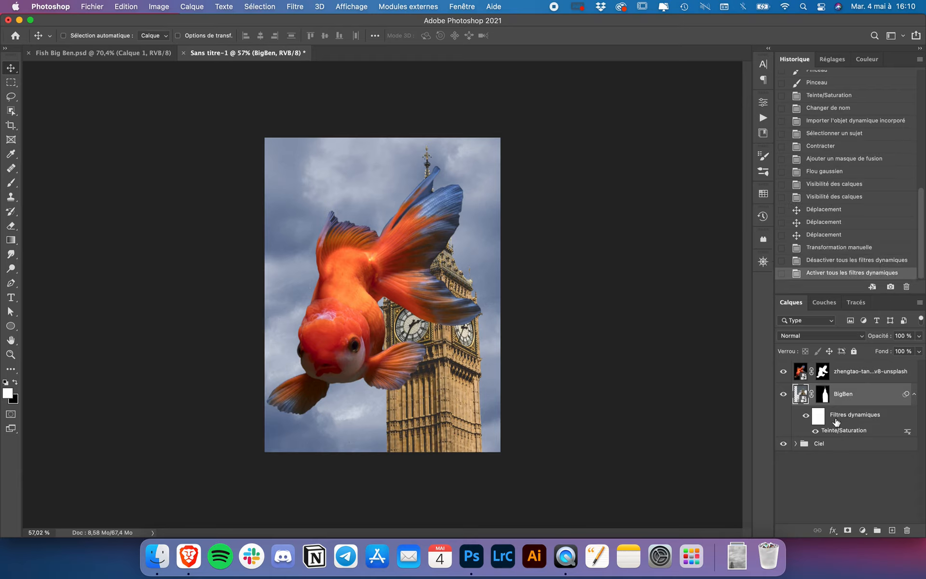
pyautogui.click(852, 374)
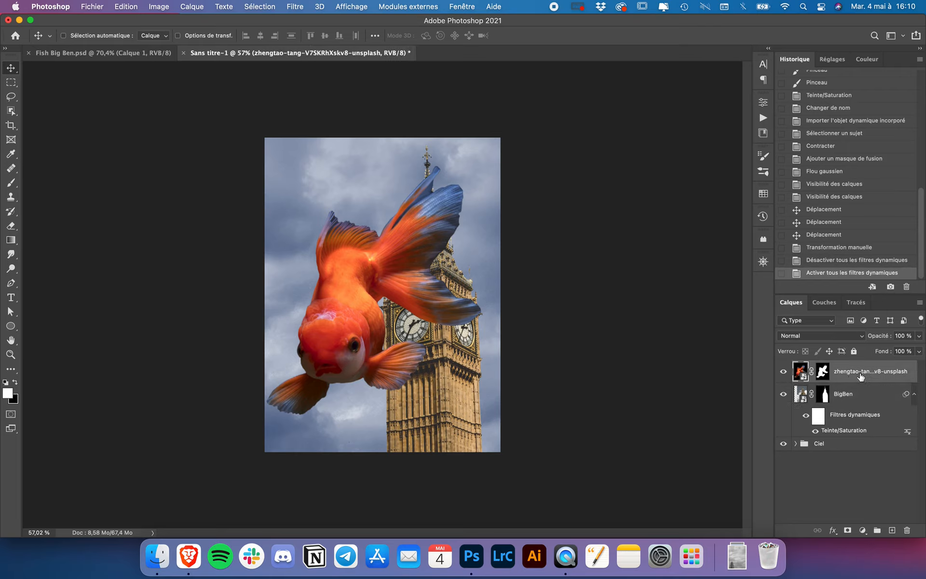
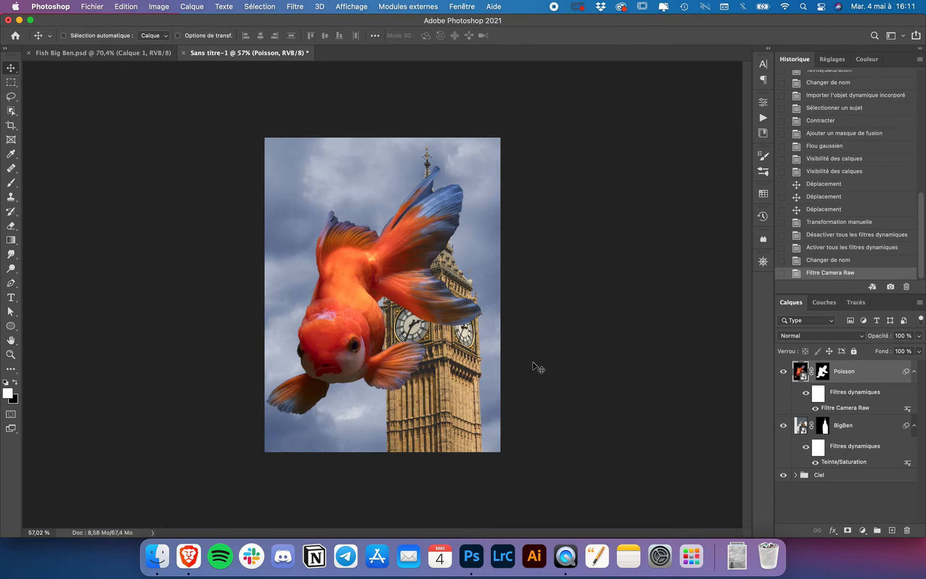
# Apply a Filtre Camera Raw tonal adjustment to the BigBen layer and compare the image before and after it.
pyautogui.click(851, 428)
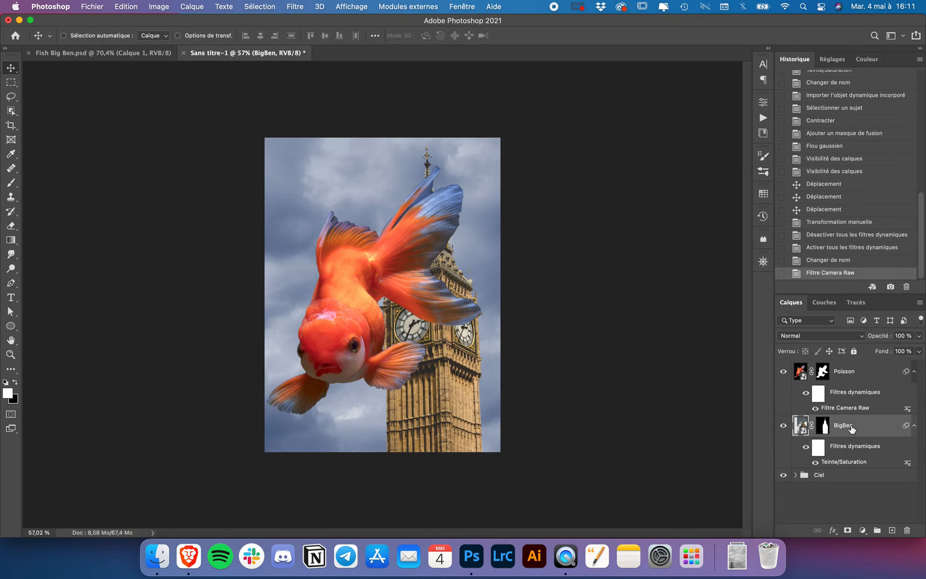
pyautogui.click(294, 6)
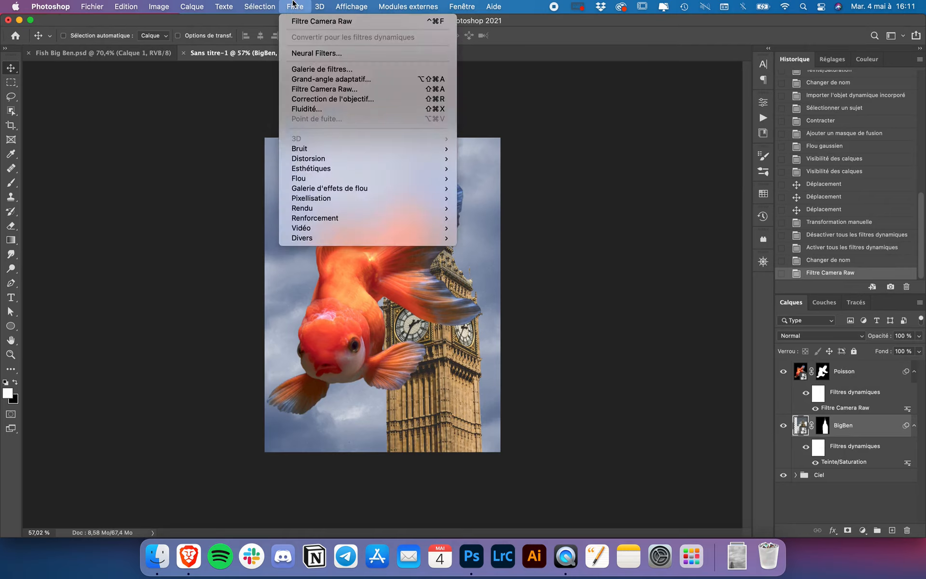
pyautogui.click(319, 90)
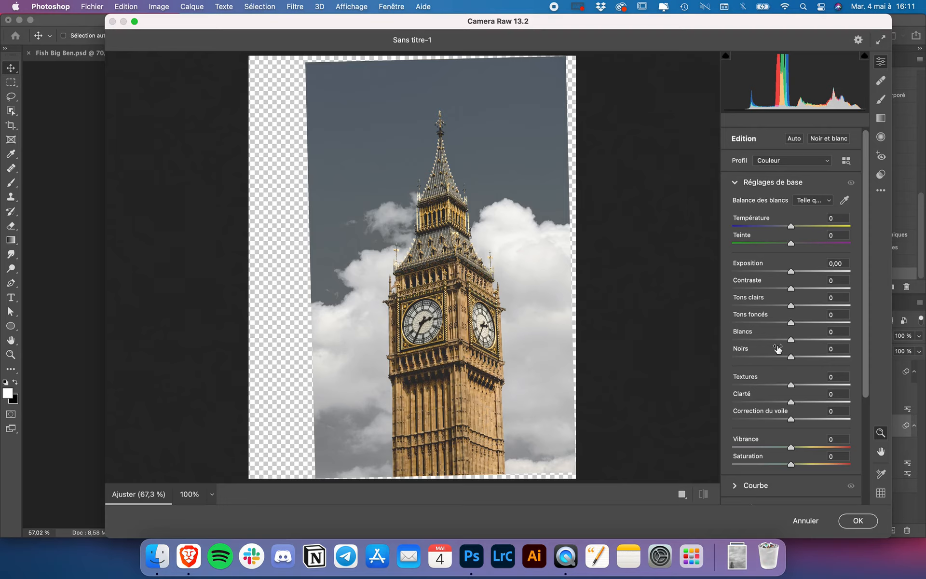
pyautogui.moveTo(792, 271); pyautogui.dragTo(782, 363)
pyautogui.click(858, 520)
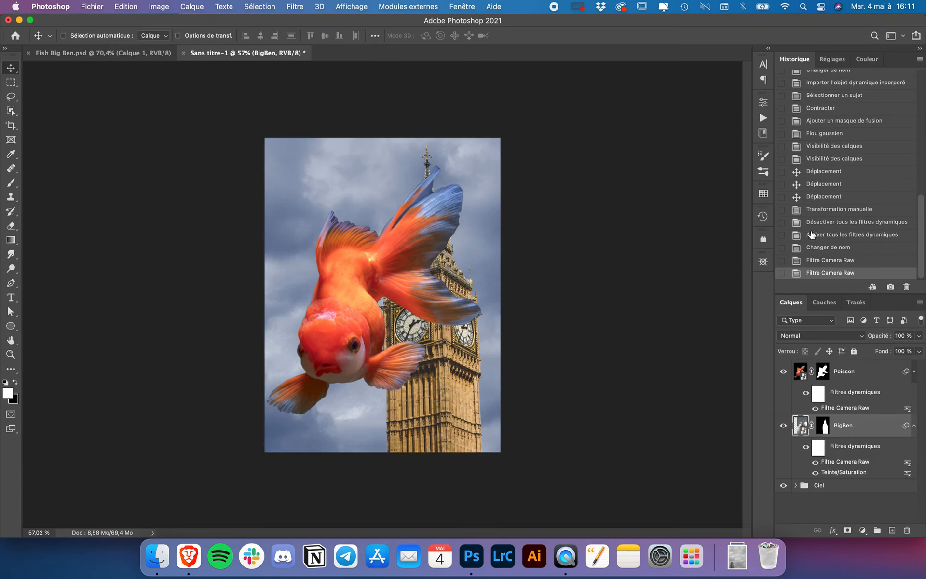
pyautogui.click(823, 263)
pyautogui.click(825, 274)
# Create a new layer group above the goldfish layer and name it Poisson.
pyautogui.click(855, 381)
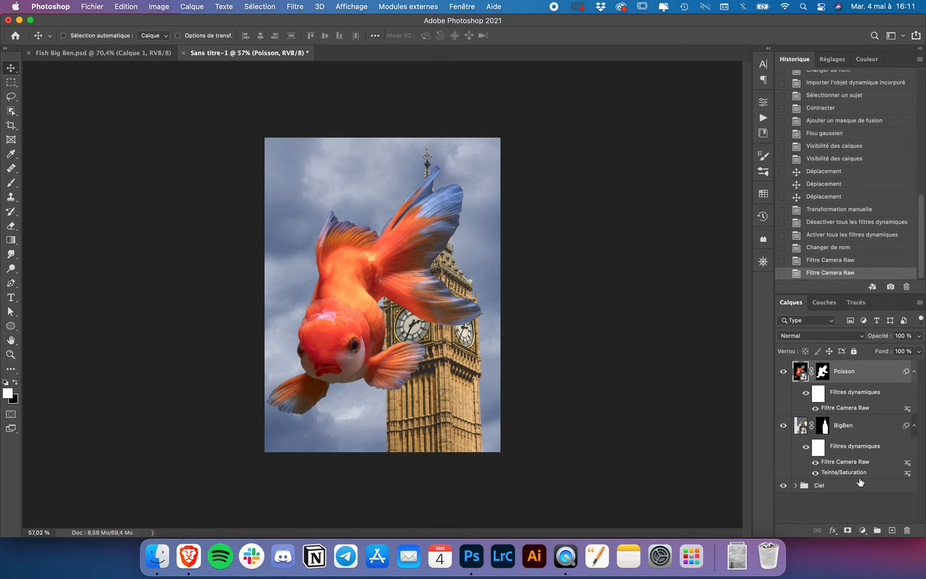
pyautogui.click(877, 530)
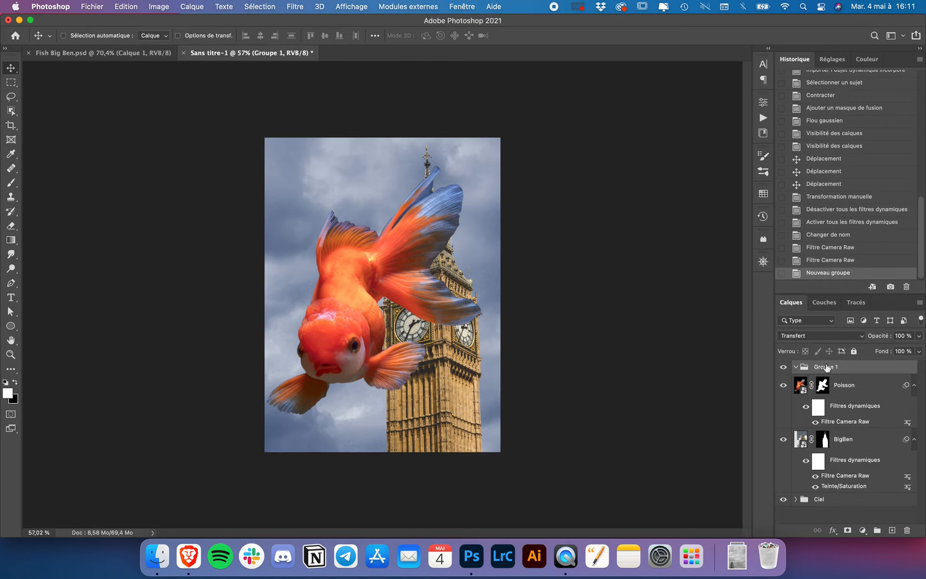
pyautogui.doubleClick(827, 366)
pyautogui.write('Poisson')
pyautogui.press('Return')
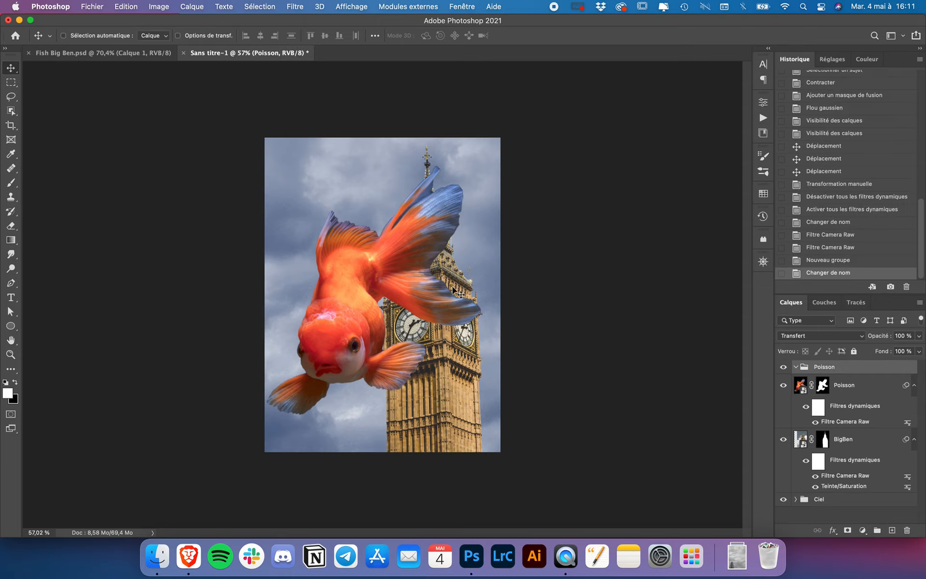
# Move the Poisson layer into the Poisson group, check the group's contents, and select the goldfish layer inside it.
pyautogui.click(822, 384)
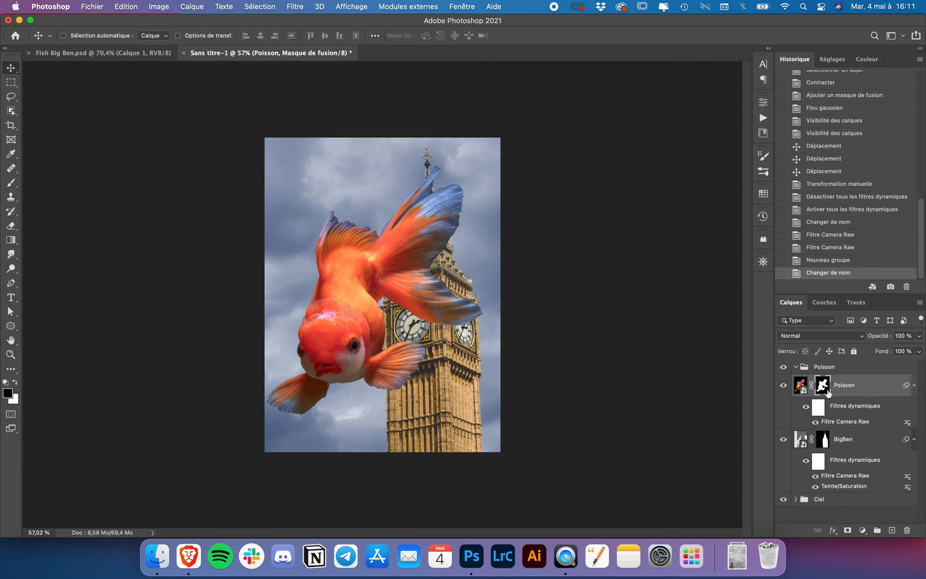
pyautogui.click(854, 386)
pyautogui.moveTo(856, 388); pyautogui.dragTo(852, 369)
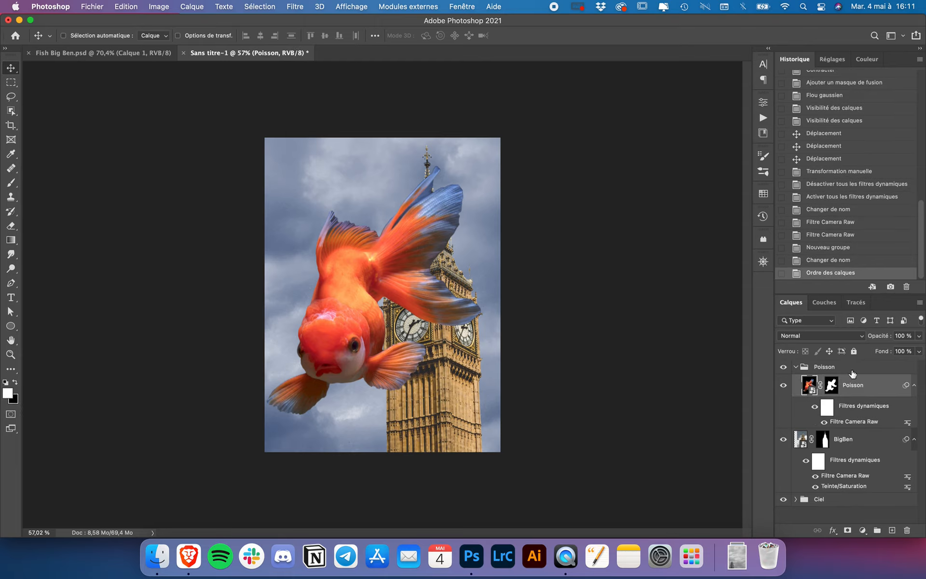
pyautogui.click(838, 368)
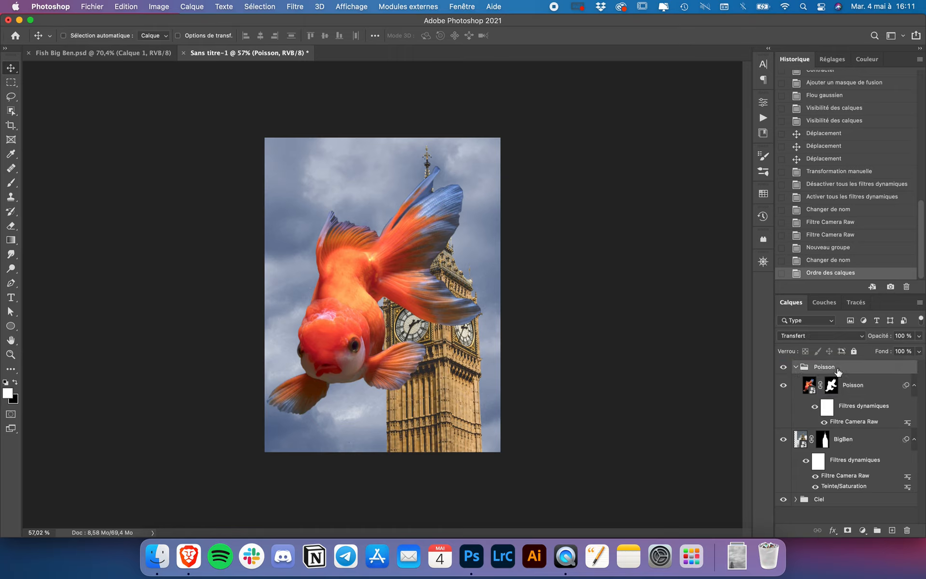
pyautogui.click(796, 368)
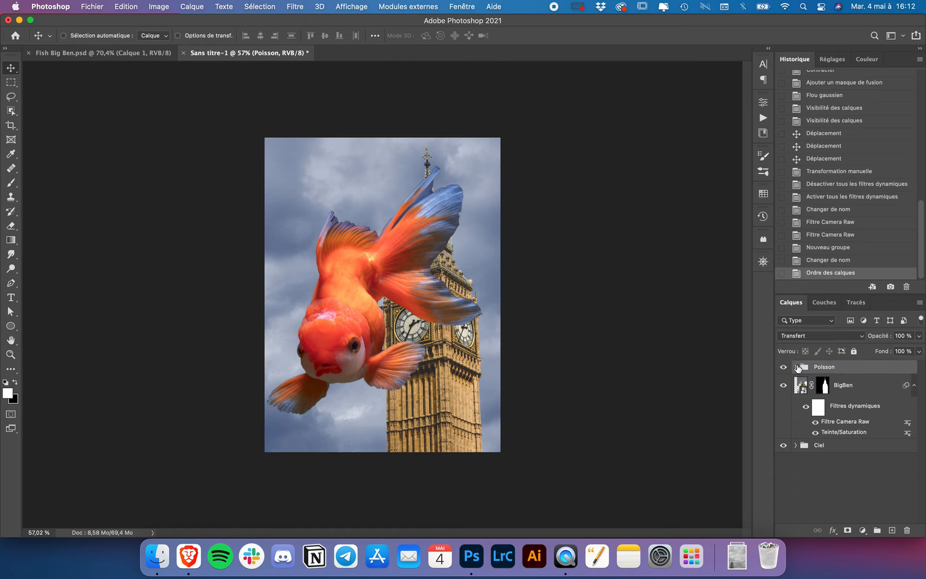
pyautogui.click(796, 367)
pyautogui.click(832, 398)
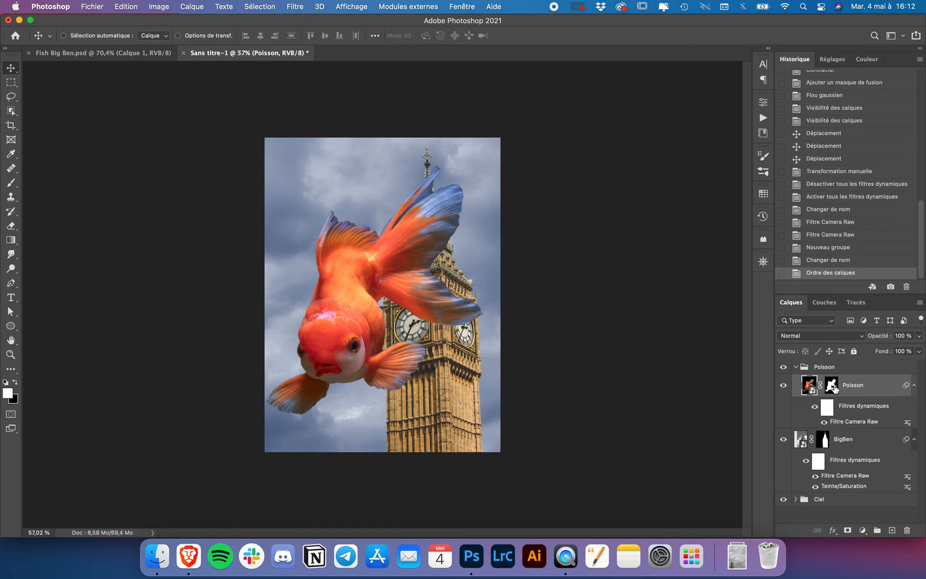
# Load the BigBen layer mask as a selection and clear the blank mask added to the Poisson group.
pyautogui.click(828, 369)
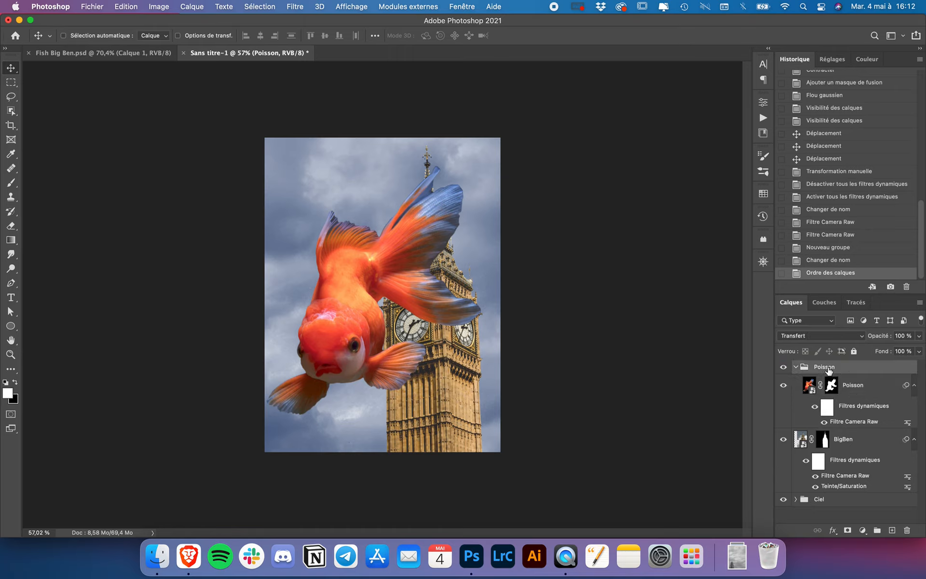
pyautogui.click(847, 531)
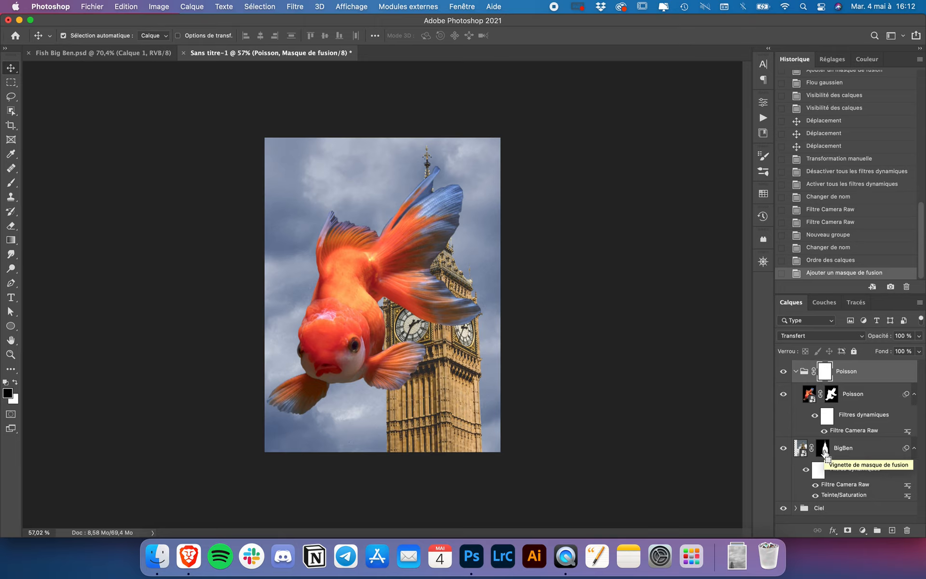
pyautogui.keyDown('super'); pyautogui.click(824, 452); pyautogui.keyUp('super')
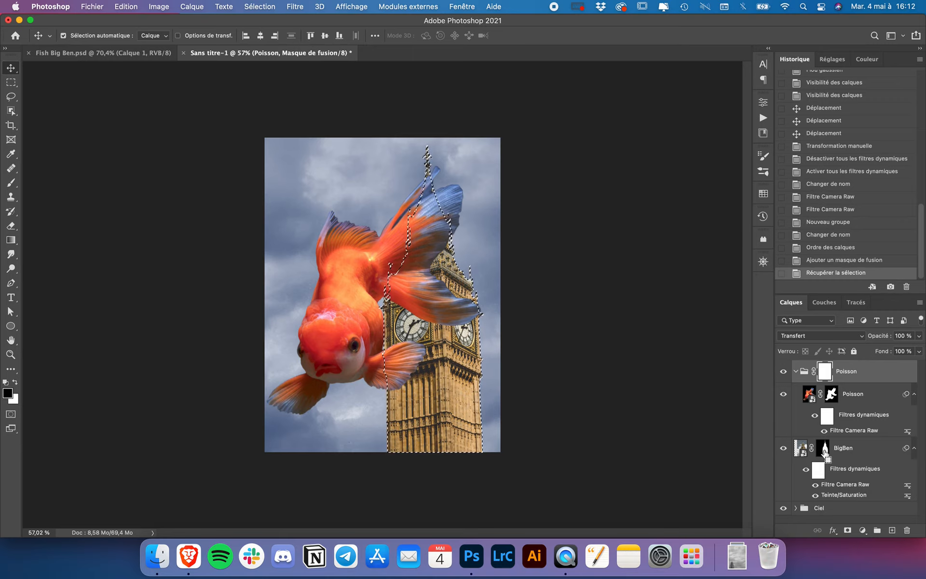
pyautogui.rightClick(828, 374)
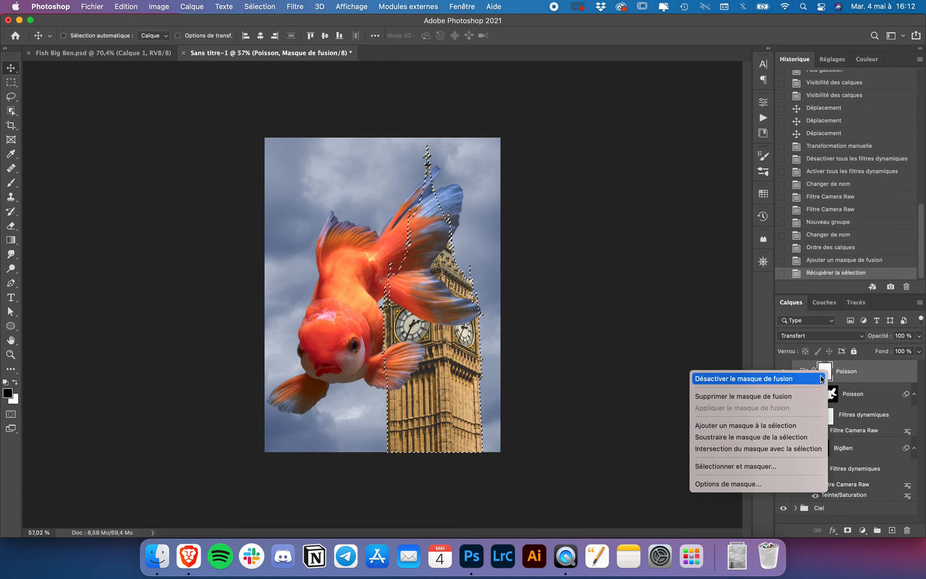
pyautogui.click(803, 391)
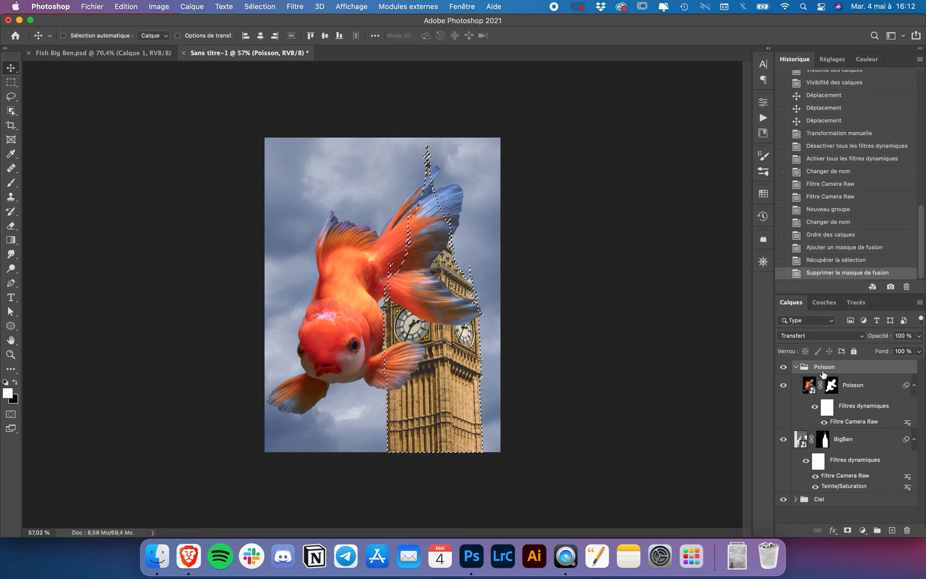
# Mask the Poisson group with the tower selection and invert the mask to place the goldfish behind Big Ben.
pyautogui.click(847, 530)
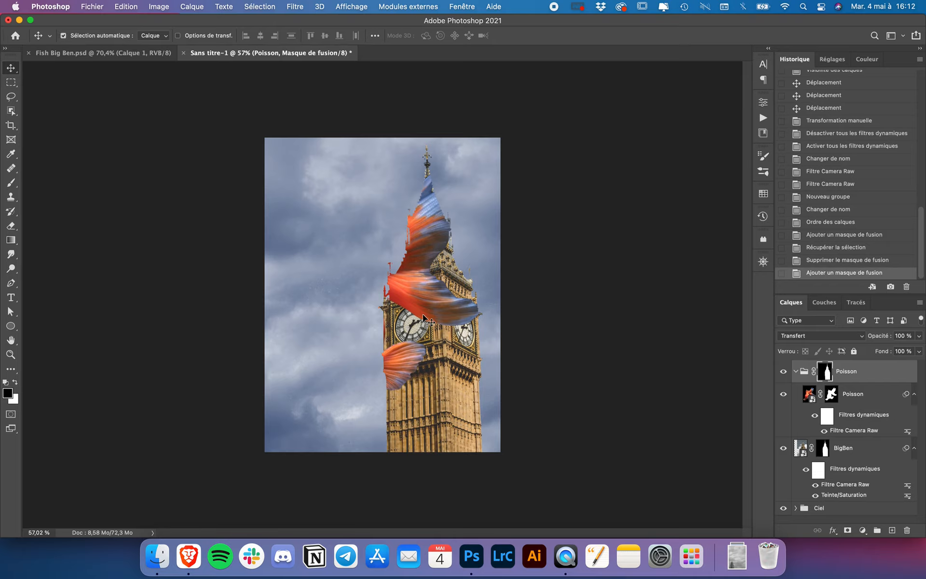
pyautogui.moveTo(423, 314); pyautogui.dragTo(422, 315)
pyautogui.press('super+i')
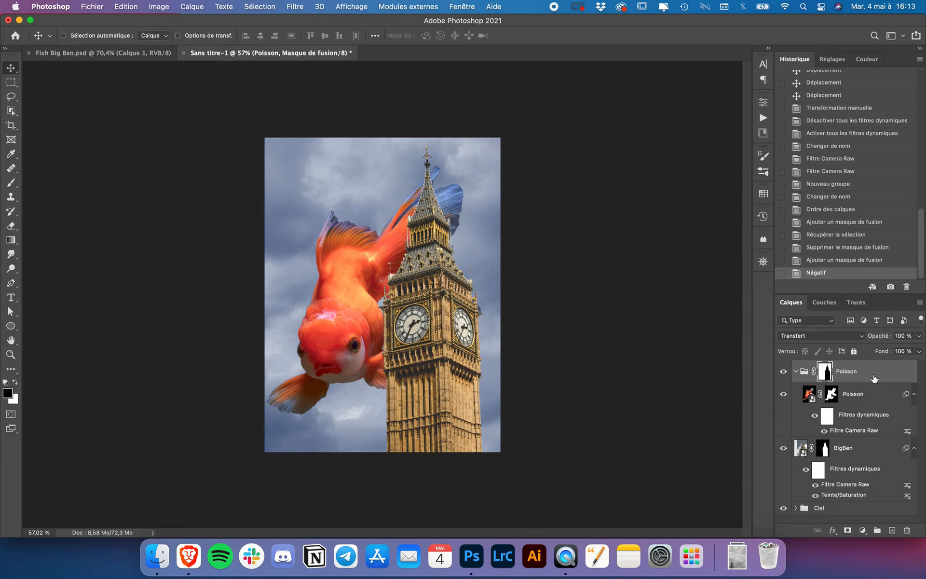
# Activate the BigBen layer mask and set the soft round Brush to 5 px for retouching the upper roof edge.
pyautogui.scroll(3, 429, 278)
pyautogui.scroll(8, 430, 278)
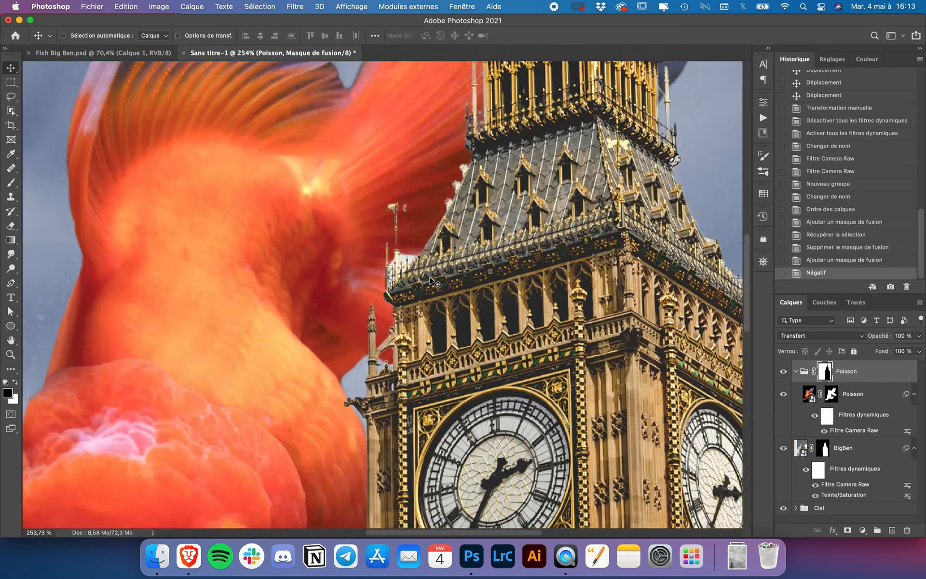
pyautogui.scroll(10, 430, 278)
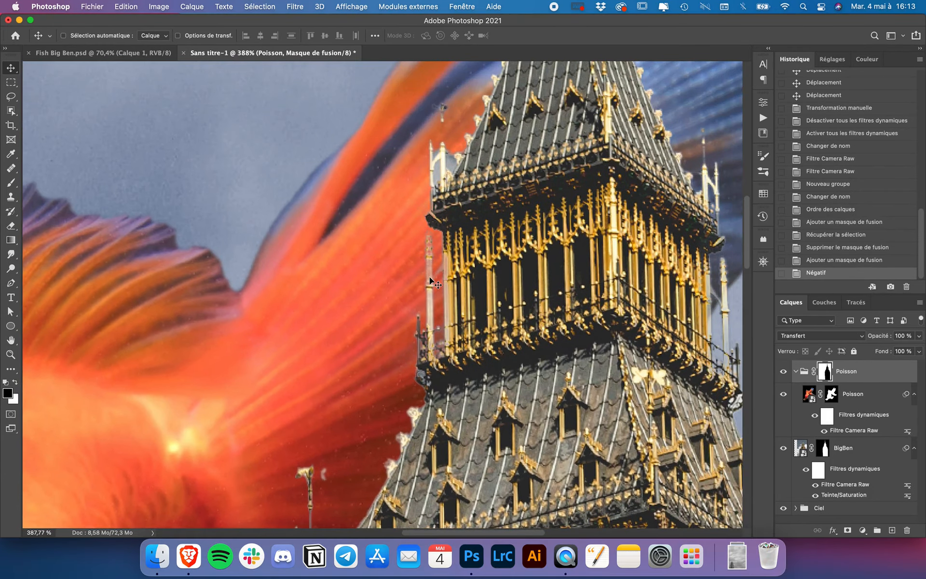
pyautogui.scroll(4, 430, 280)
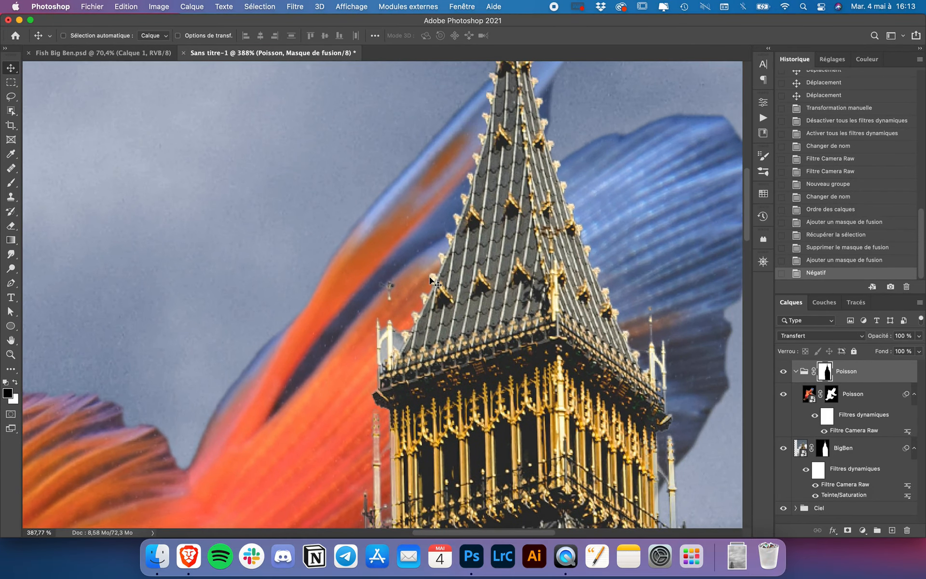
pyautogui.scroll(-3, 443, 291)
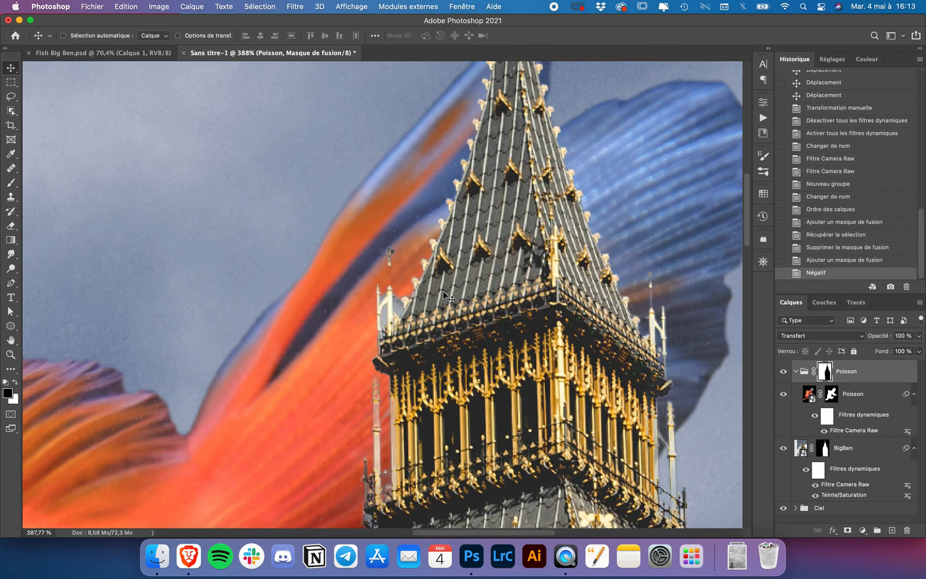
pyautogui.click(823, 449)
pyautogui.click(10, 183)
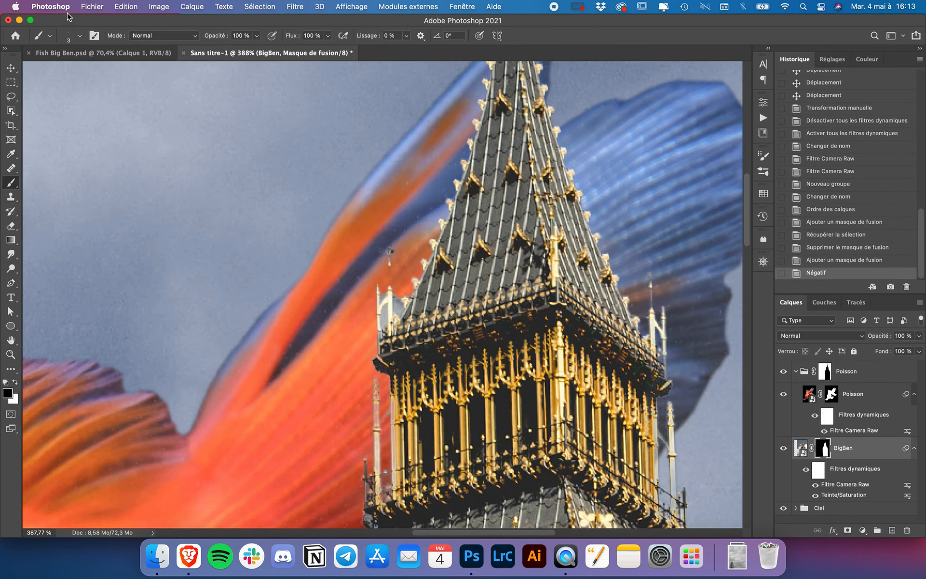
pyautogui.click(73, 34)
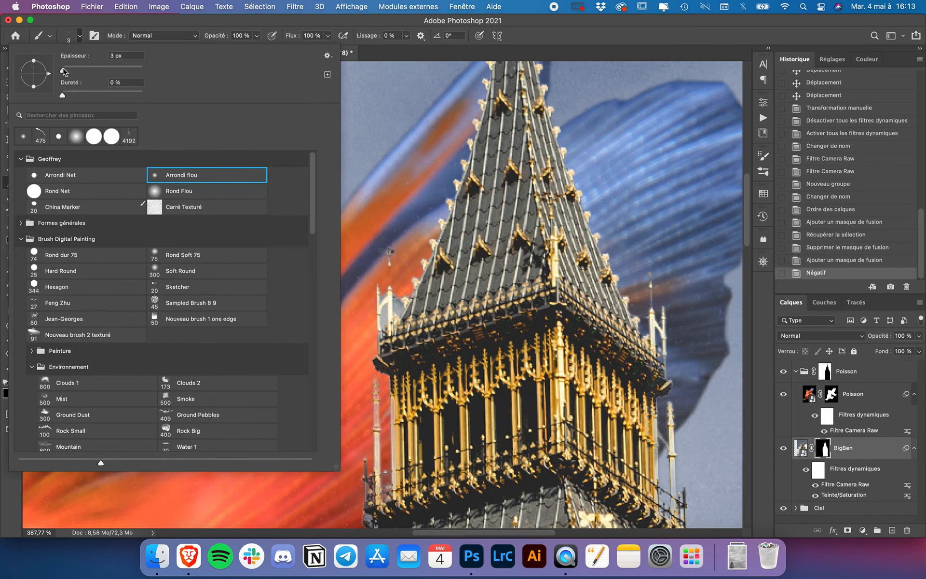
pyautogui.scroll(5, 439, 239)
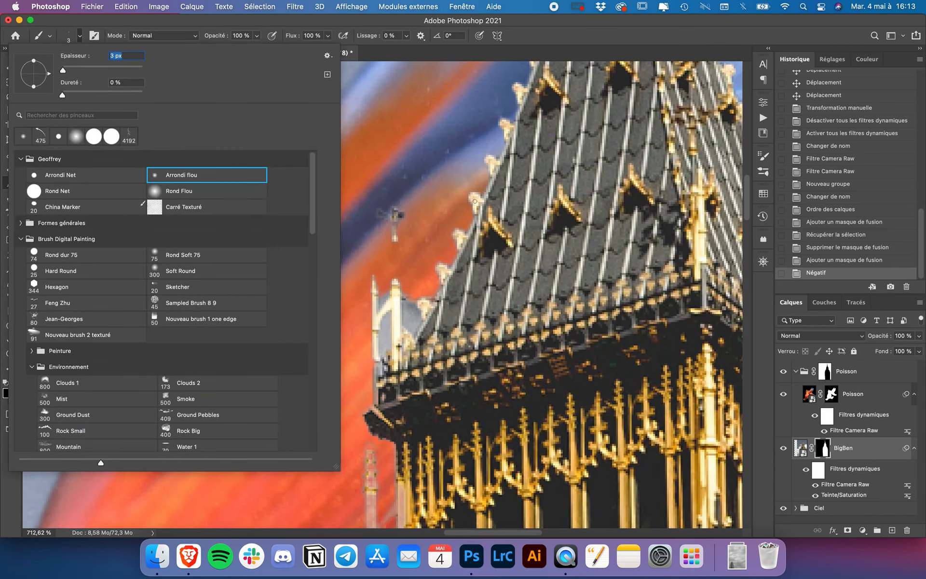
pyautogui.write('5')
pyautogui.press('Return')
pyautogui.scroll(4, 396, 198)
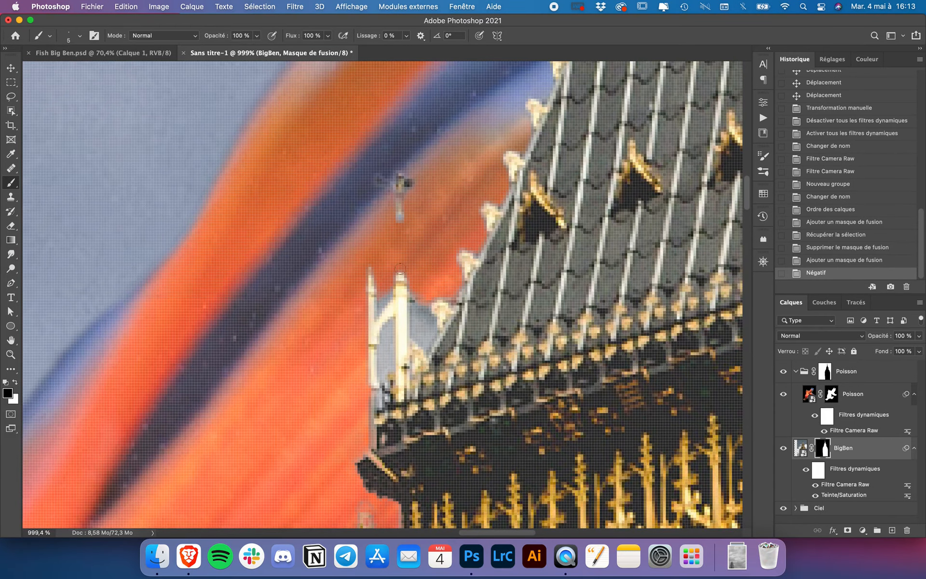
# Try to rebuild the missing shaft of the upper-left roof pinnacle by painting black and white on the BigBen mask.
pyautogui.moveTo(400, 268); pyautogui.dragTo(397, 210)
pyautogui.press('x')
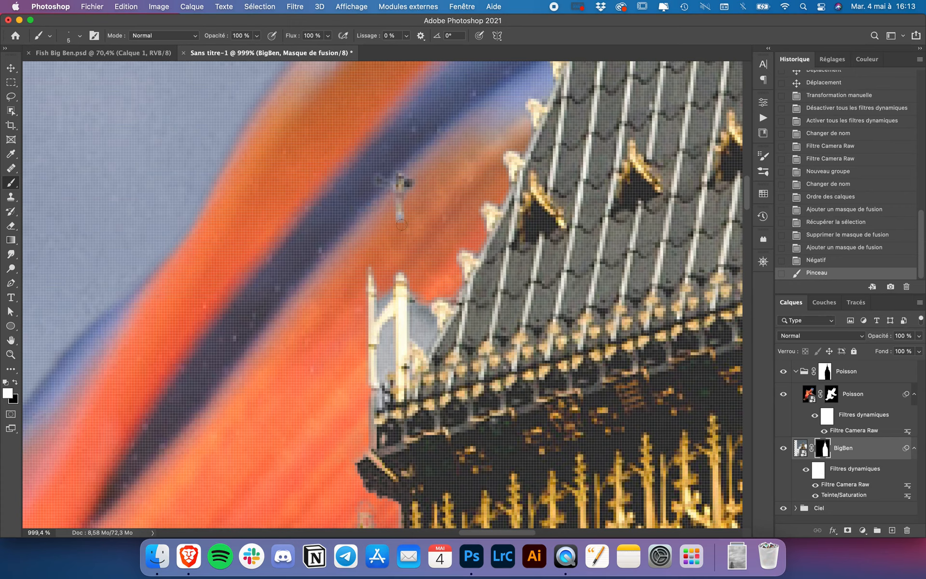
pyautogui.moveTo(404, 276); pyautogui.dragTo(404, 278)
pyautogui.press('x')
pyautogui.moveTo(399, 200)
pyautogui.mouseDown()
pyautogui.moveTo(403, 279)
pyautogui.moveTo(399, 203)
pyautogui.moveTo(399, 222)
pyautogui.mouseUp()
pyautogui.press('x')
# Open the original Big Ben photo in Aperçu, examine the upper-left roof pinnacle up close, and return to Photoshop.
pyautogui.click(737, 556)
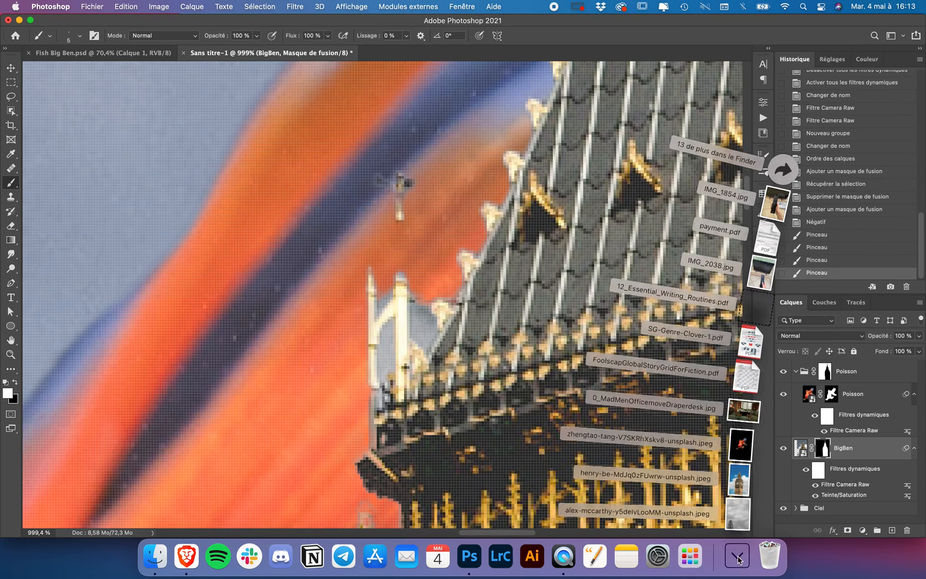
pyautogui.click(740, 477)
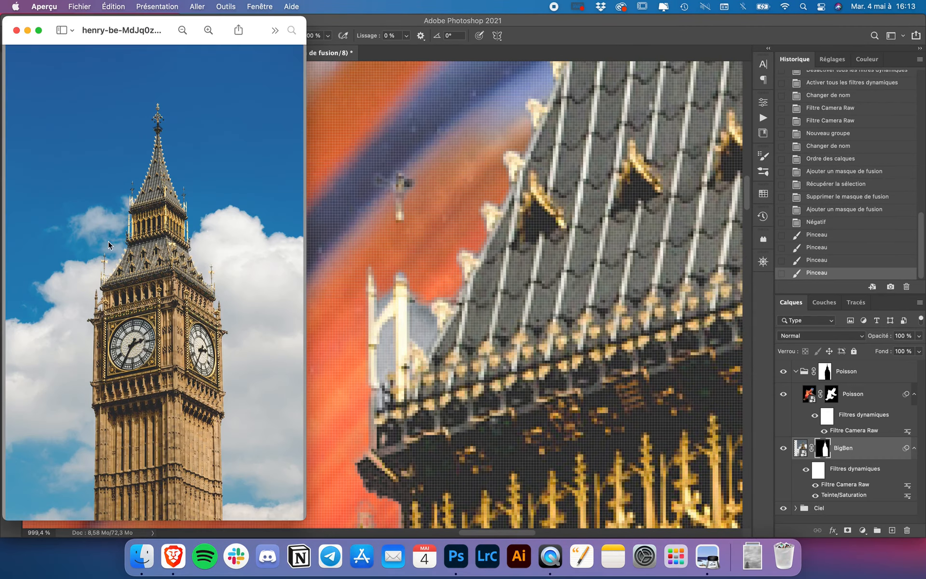
pyautogui.scroll(5, 89, 231)
pyautogui.scroll(5, 218, 124)
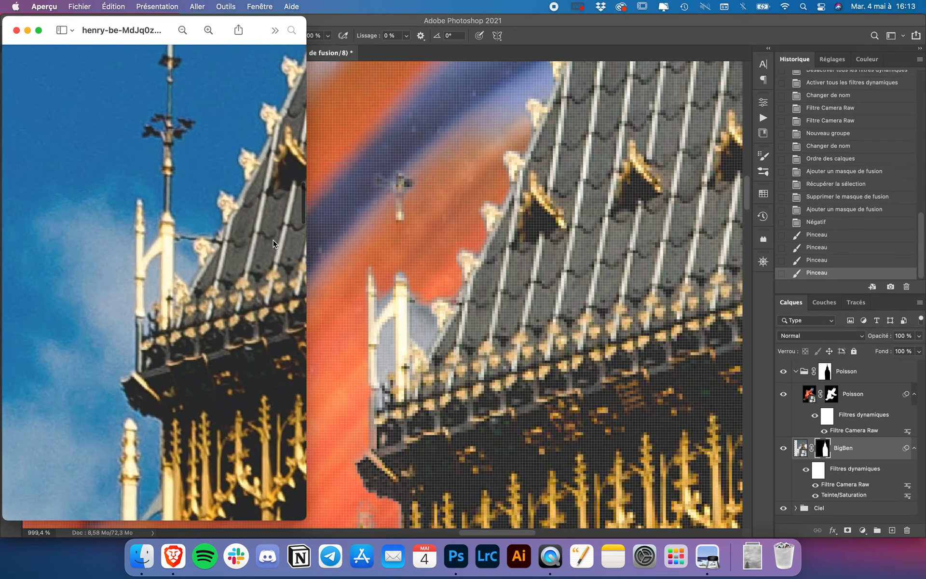
pyautogui.click(451, 278)
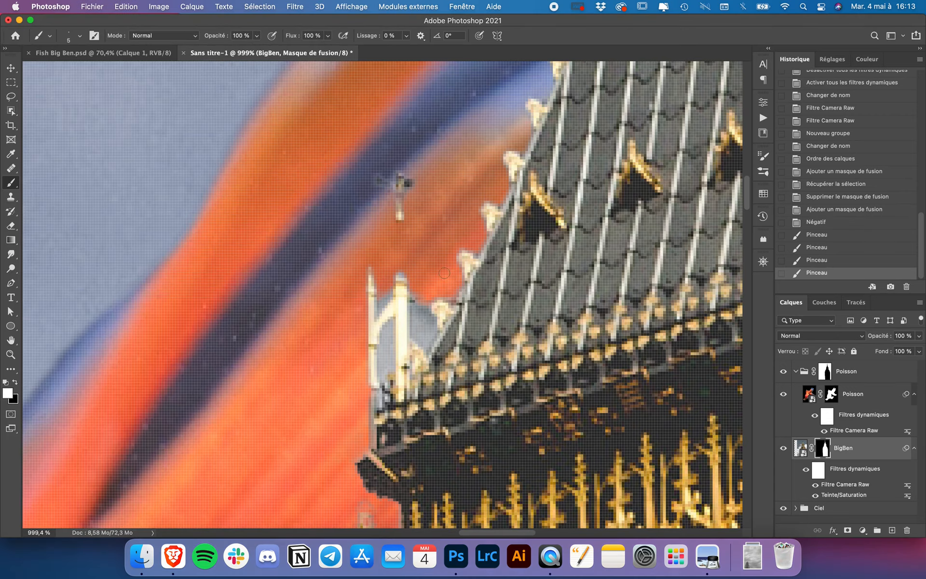
# Collapse the Poisson group and compare the pinnacle area with the group hidden and shown.
pyautogui.click(795, 371)
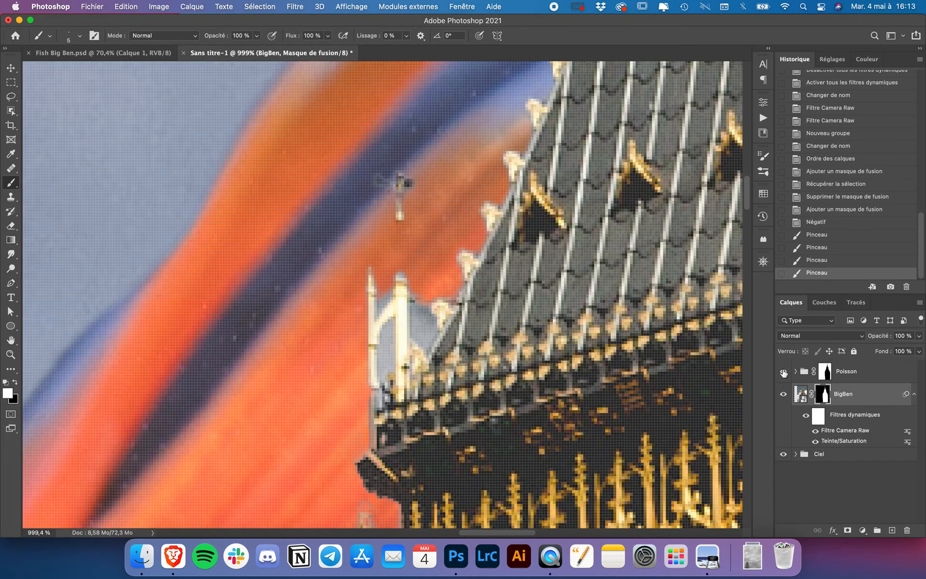
pyautogui.click(783, 371)
pyautogui.click(783, 372)
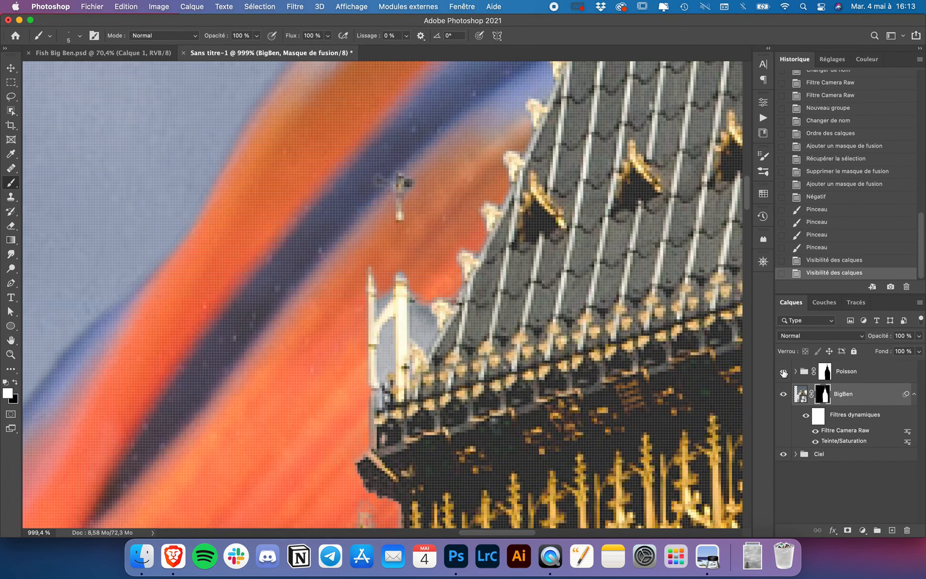
# Paint black on the Poisson group mask along the upper-left pinnacle to reveal its missing shaft.
pyautogui.click(803, 373)
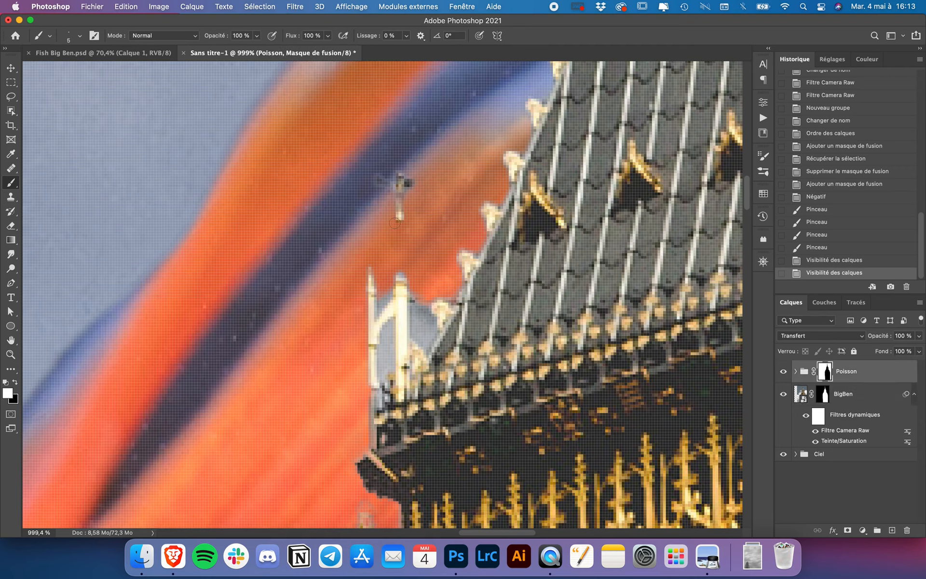
pyautogui.click(399, 250)
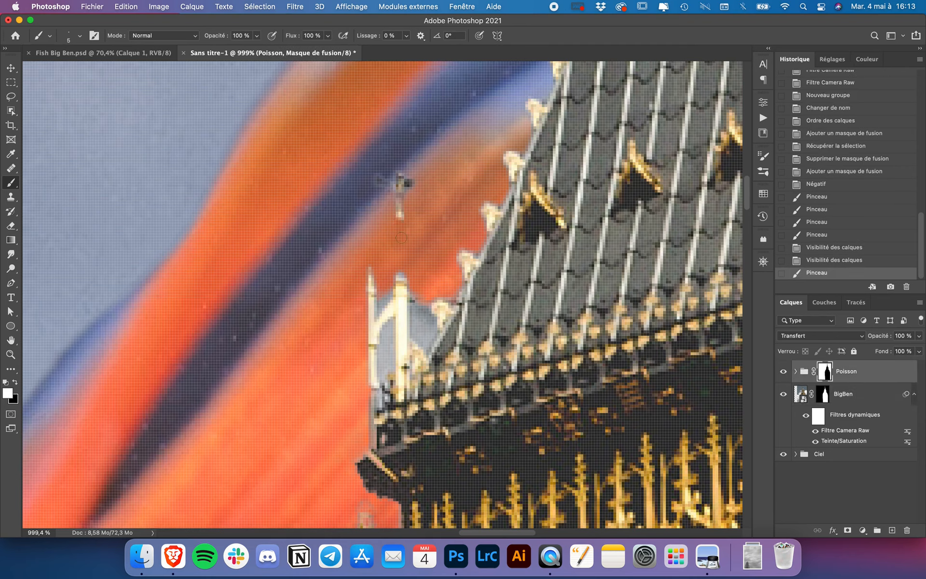
pyautogui.press('x')
pyautogui.moveTo(400, 221)
pyautogui.mouseDown()
pyautogui.moveTo(403, 299)
pyautogui.moveTo(384, 294)
pyautogui.moveTo(411, 312)
pyautogui.moveTo(418, 297)
pyautogui.moveTo(419, 327)
pyautogui.mouseUp()
pyautogui.press('x')
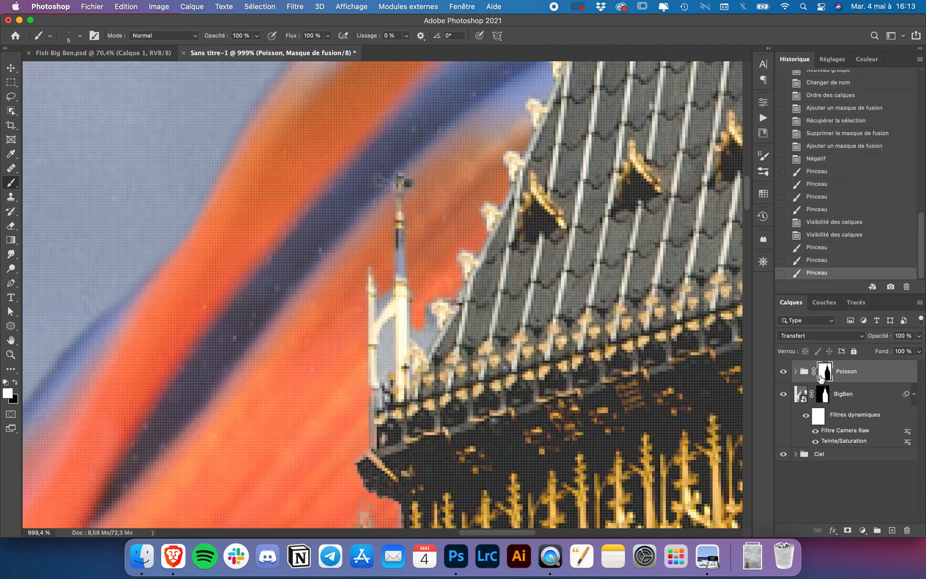
# Paint white on the Poisson group mask with a 3 px brush to restore the goldfish in the gaps around the pinnacle.
pyautogui.scroll(2, 382, 292)
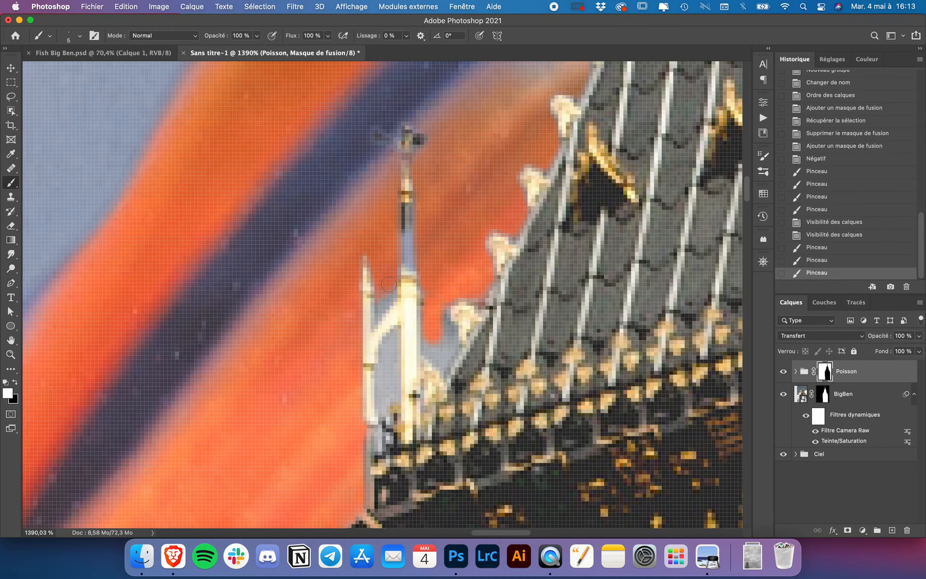
pyautogui.moveTo(383, 296)
pyautogui.mouseDown()
pyautogui.moveTo(368, 323)
pyautogui.moveTo(373, 306)
pyautogui.moveTo(370, 336)
pyautogui.moveTo(389, 345)
pyautogui.moveTo(383, 407)
pyautogui.moveTo(393, 342)
pyautogui.moveTo(394, 392)
pyautogui.mouseUp()
pyautogui.press('x')
pyautogui.press('x')
pyautogui.moveTo(392, 340)
pyautogui.mouseDown()
pyautogui.moveTo(442, 344)
pyautogui.moveTo(434, 334)
pyautogui.moveTo(427, 349)
pyautogui.moveTo(441, 363)
pyautogui.moveTo(453, 338)
pyautogui.moveTo(441, 313)
pyautogui.moveTo(451, 350)
pyautogui.mouseUp()
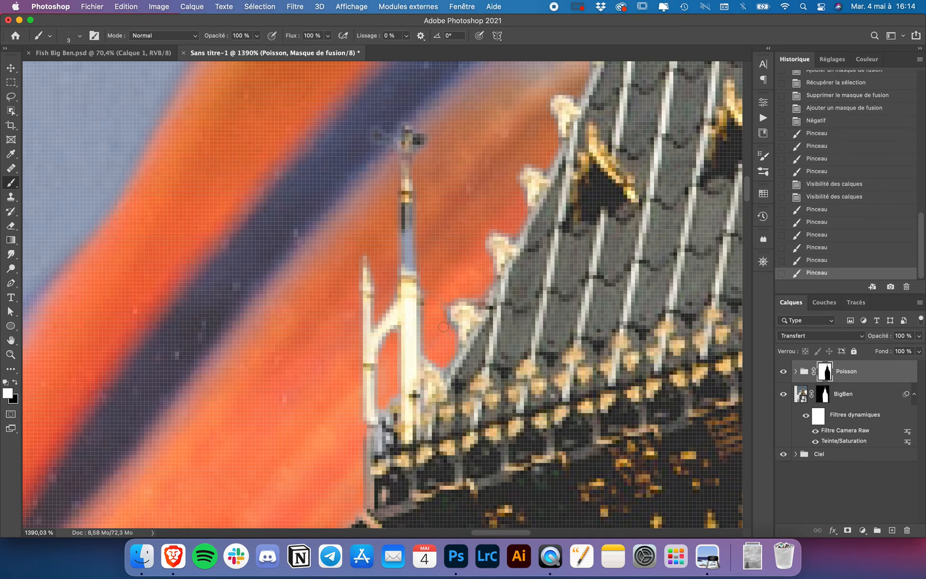
pyautogui.moveTo(442, 313); pyautogui.dragTo(470, 300)
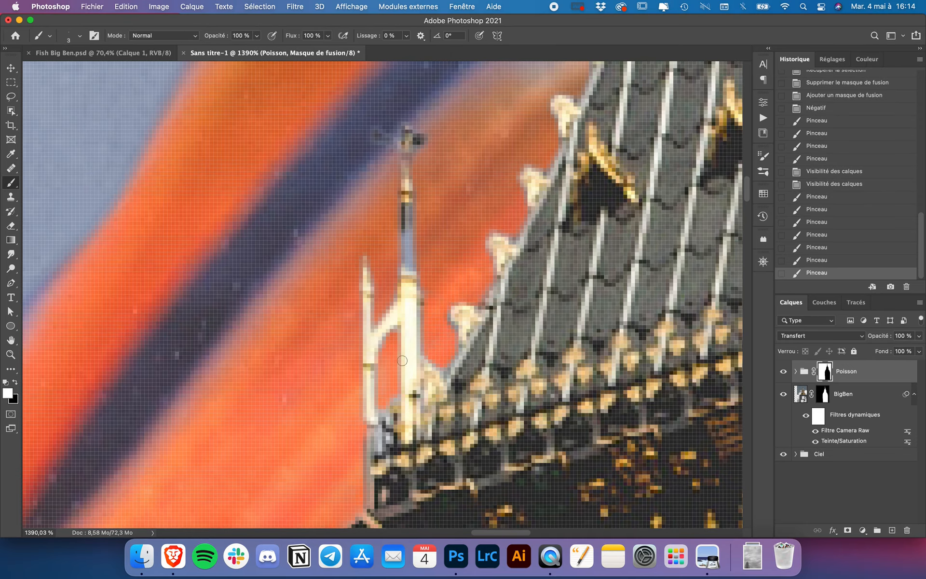
# On the Poisson group mask, reveal the lower-left roof finial's missing pole and paint out the stray crescent beside it.
pyautogui.scroll(-10, 396, 363)
pyautogui.scroll(-10, 397, 363)
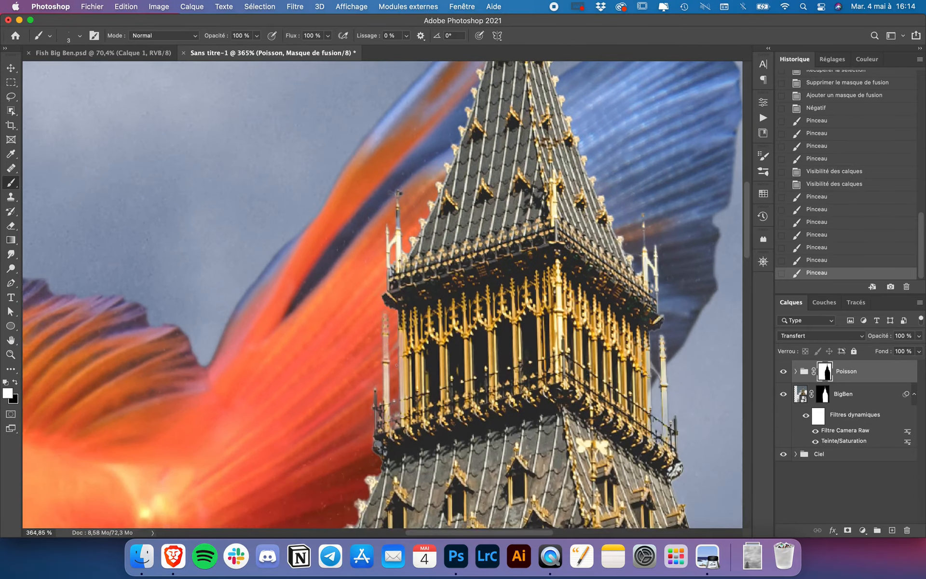
pyautogui.scroll(-2, 396, 363)
pyautogui.hscroll(-1, 397, 363)
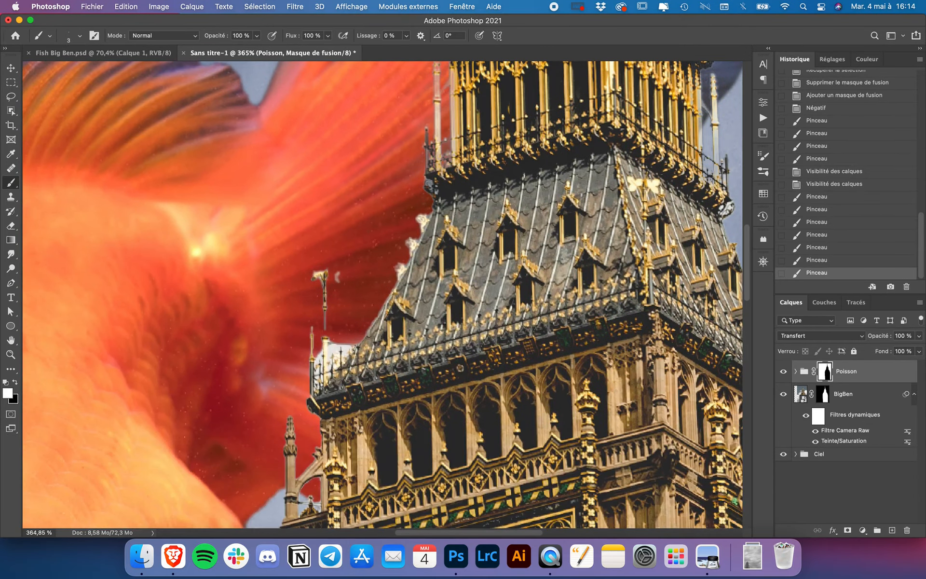
pyautogui.scroll(8, 307, 330)
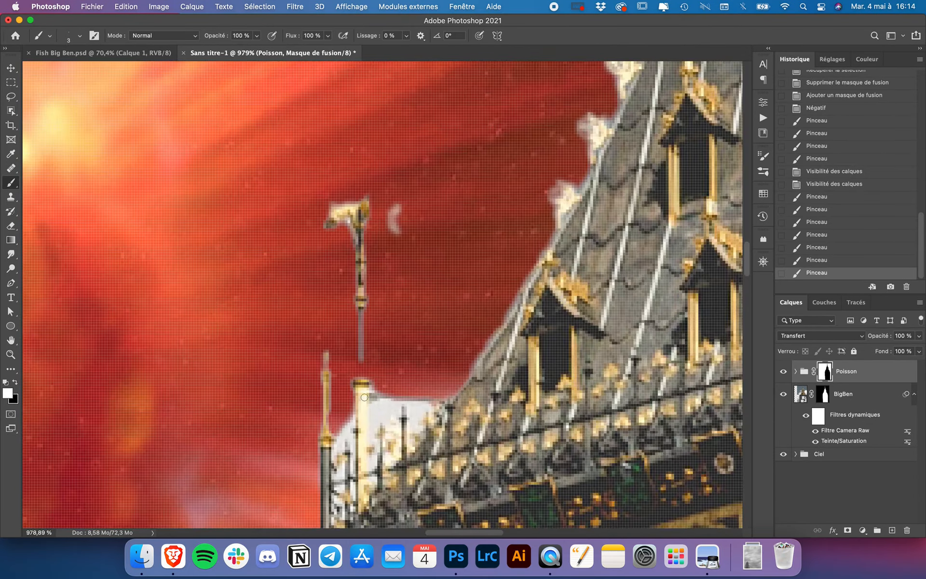
pyautogui.moveTo(359, 340)
pyautogui.mouseDown()
pyautogui.moveTo(360, 372)
pyautogui.moveTo(361, 330)
pyautogui.moveTo(359, 380)
pyautogui.moveTo(361, 306)
pyautogui.mouseUp()
pyautogui.press('x')
pyautogui.press('x')
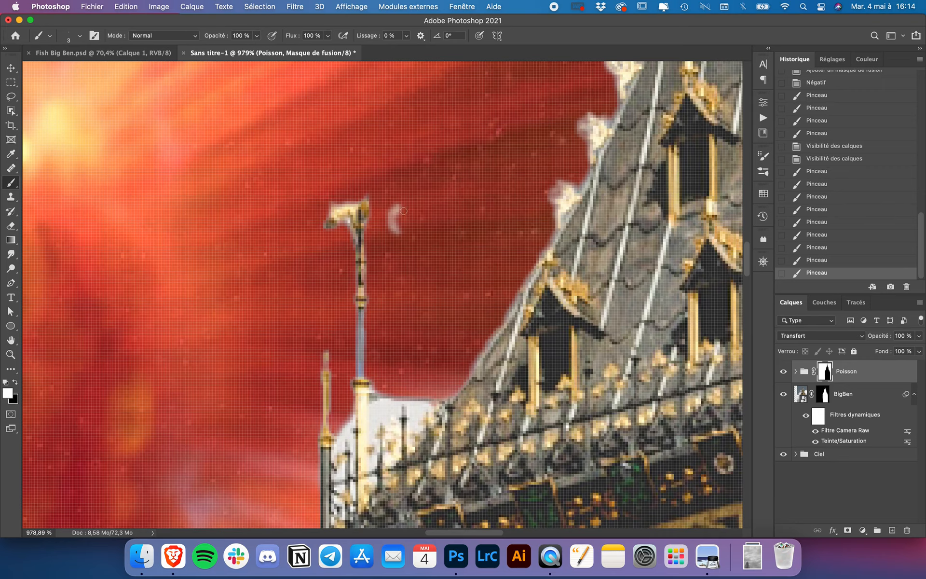
pyautogui.moveTo(400, 208)
pyautogui.mouseDown()
pyautogui.moveTo(396, 226)
pyautogui.moveTo(397, 212)
pyautogui.mouseUp()
pyautogui.moveTo(396, 218); pyautogui.dragTo(405, 260)
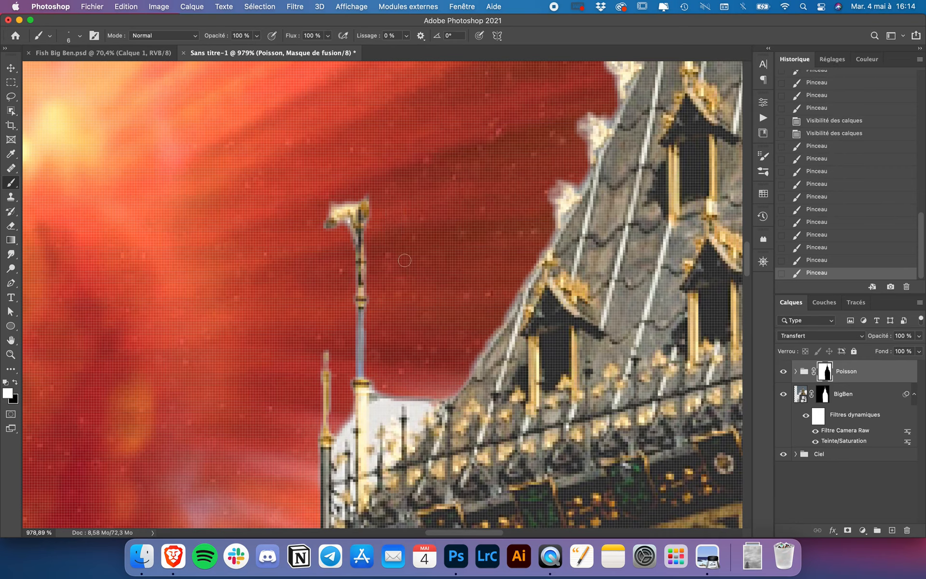
# Examine the boundary between the goldfish and the tower from the lower roof past the clock face to the side fin.
pyautogui.scroll(-5, 434, 242)
pyautogui.scroll(-5, 418, 342)
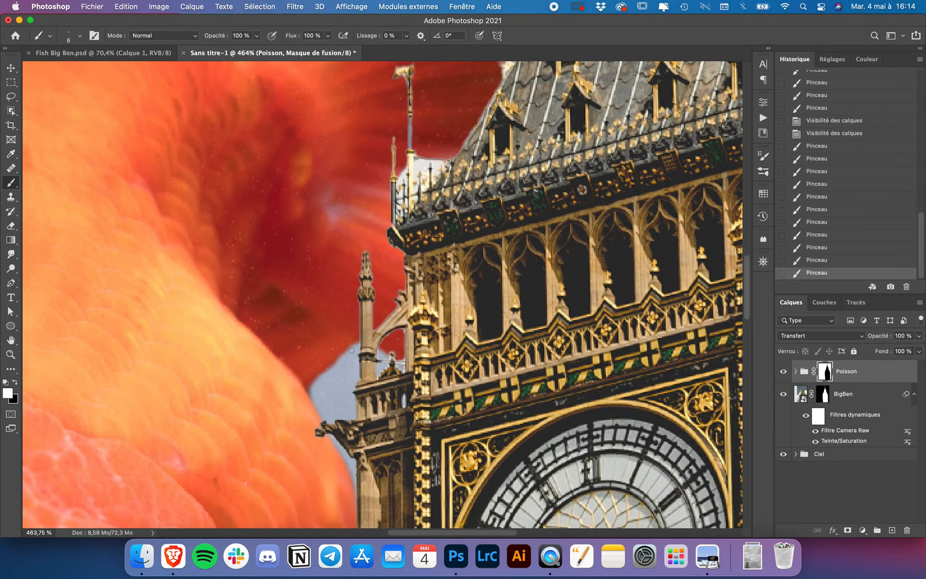
pyautogui.scroll(-5, 351, 350)
pyautogui.scroll(-5, 354, 397)
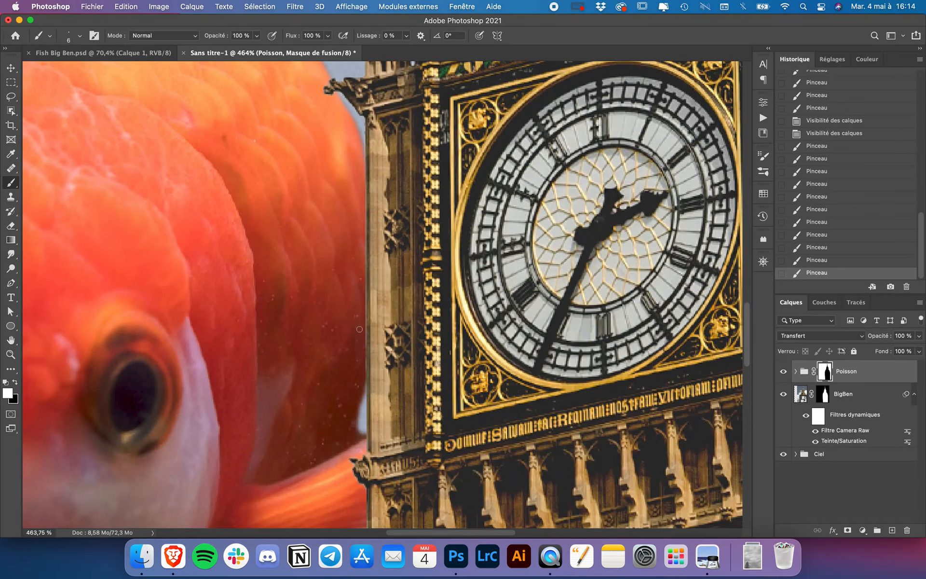
pyautogui.scroll(5, 359, 329)
pyautogui.scroll(-3, 357, 368)
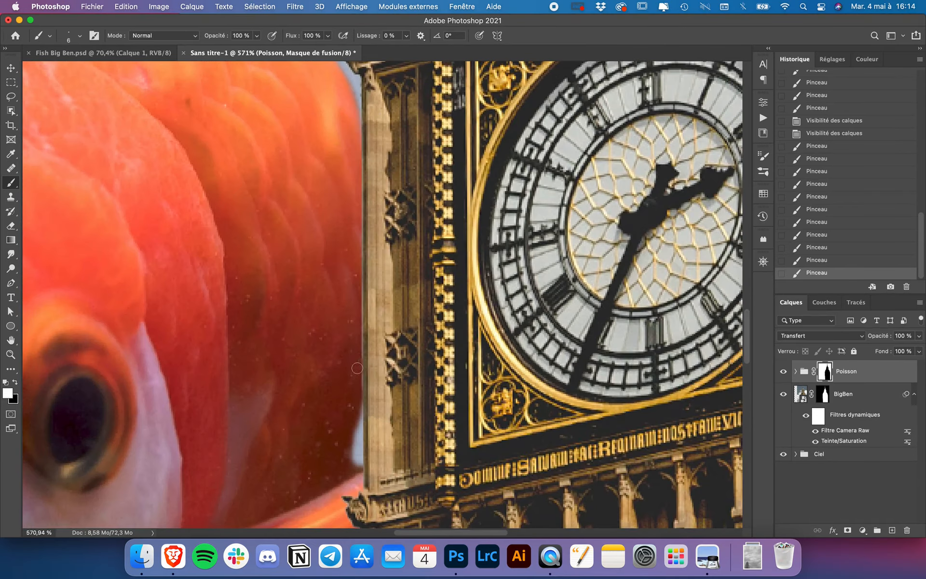
pyautogui.scroll(-2, 372, 278)
pyautogui.scroll(-10, 373, 278)
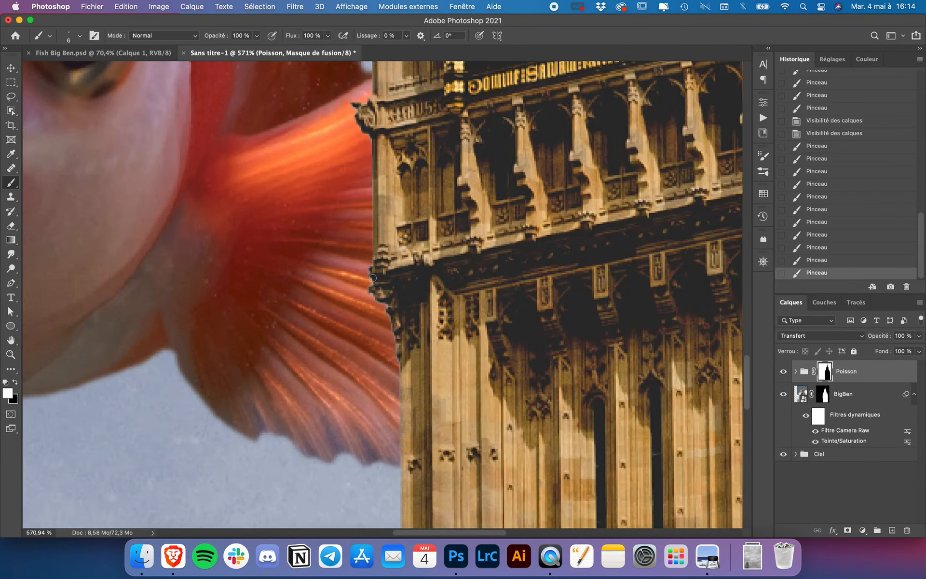
pyautogui.scroll(-15, 373, 278)
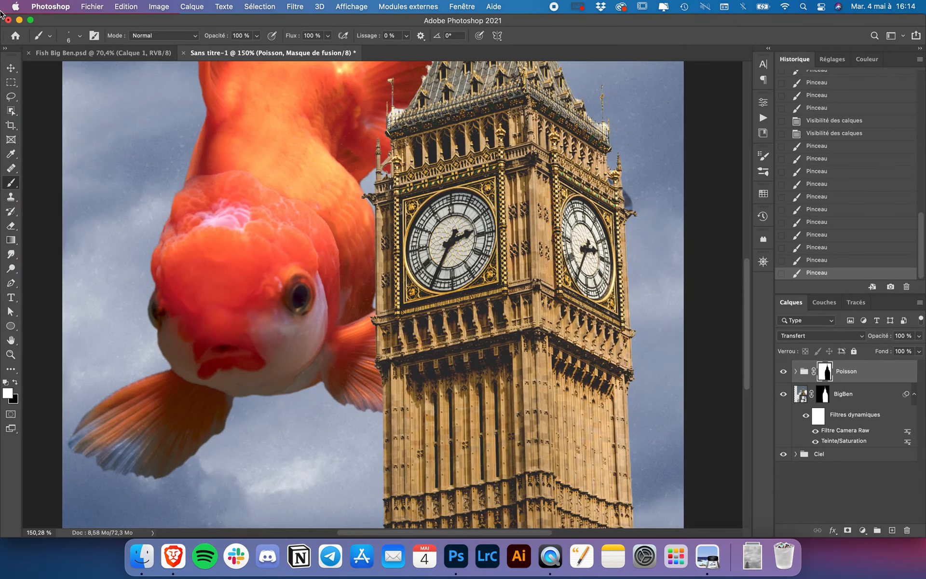
# Paint white on the Poisson group's mask with a 4–6 px brush to cover the pale patch between the tall corner pinnacle and the roof.
pyautogui.click(10, 67)
pyautogui.scroll(-4, 404, 220)
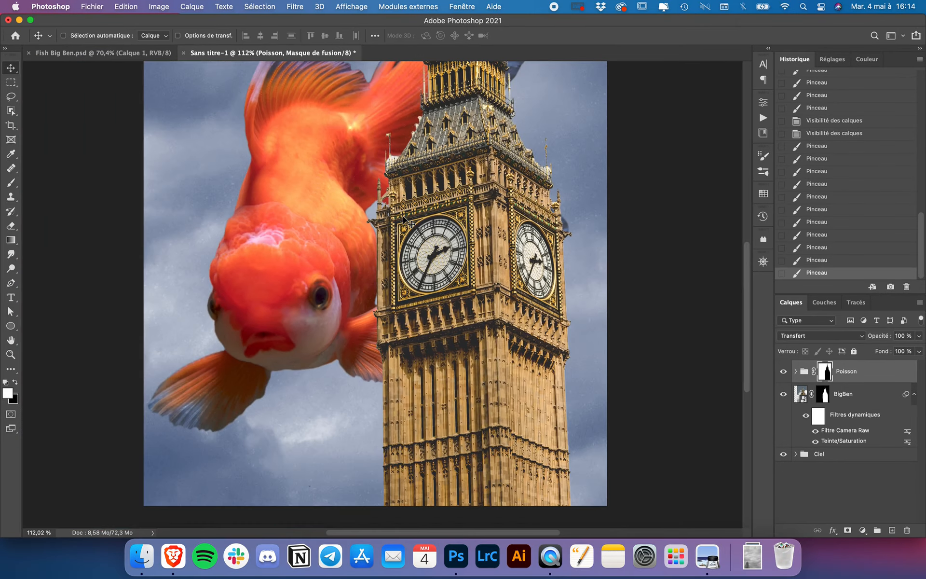
pyautogui.scroll(-3, 404, 220)
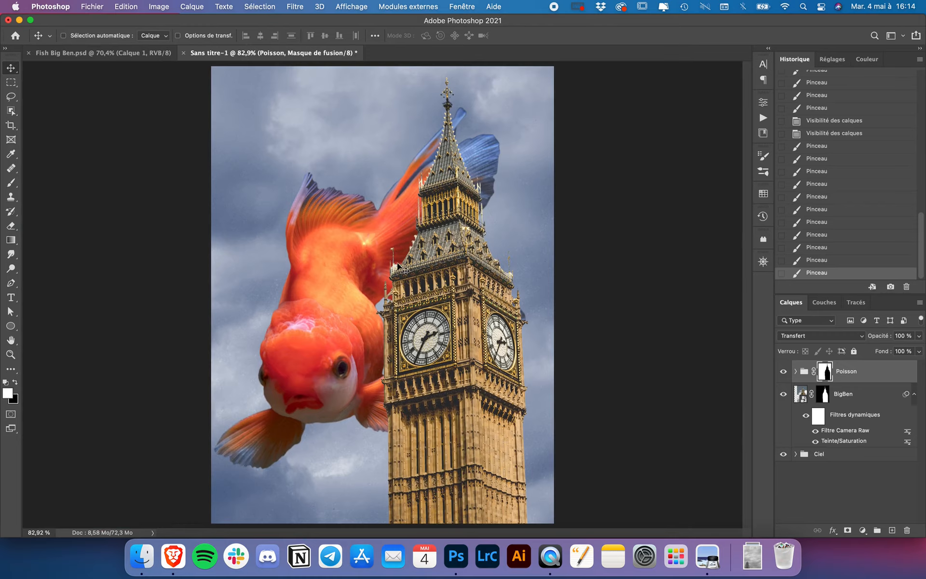
pyautogui.scroll(20, 398, 266)
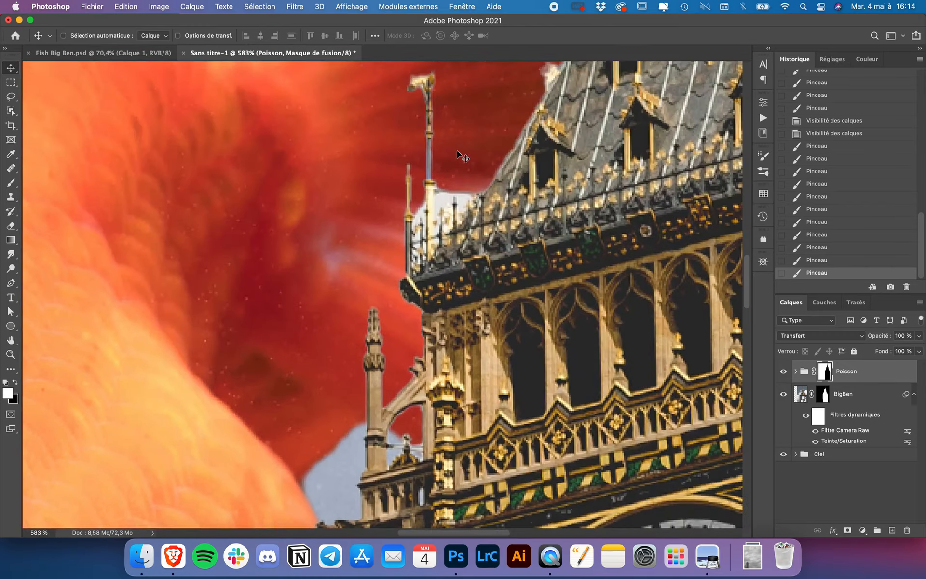
pyautogui.scroll(6, 457, 153)
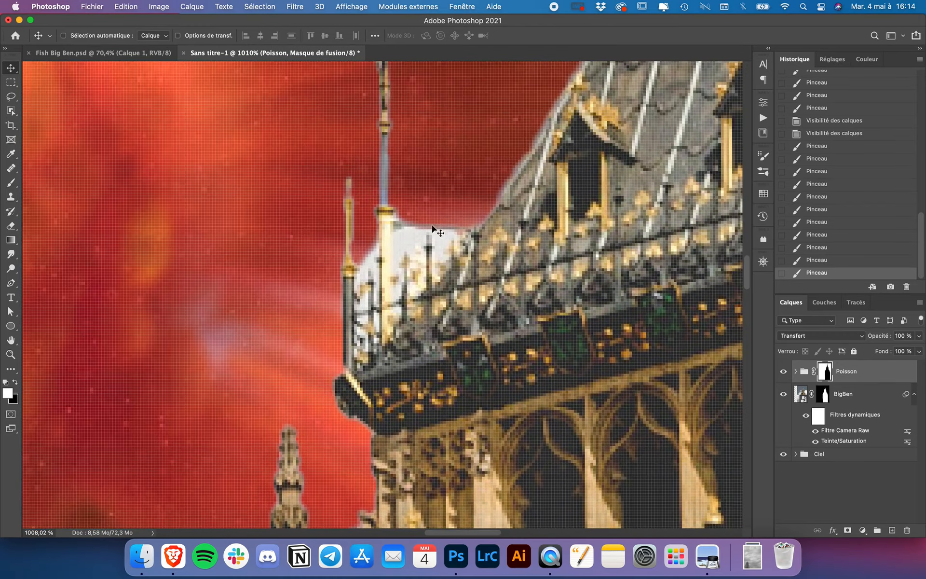
pyautogui.press('b')
pyautogui.scroll(4, 446, 238)
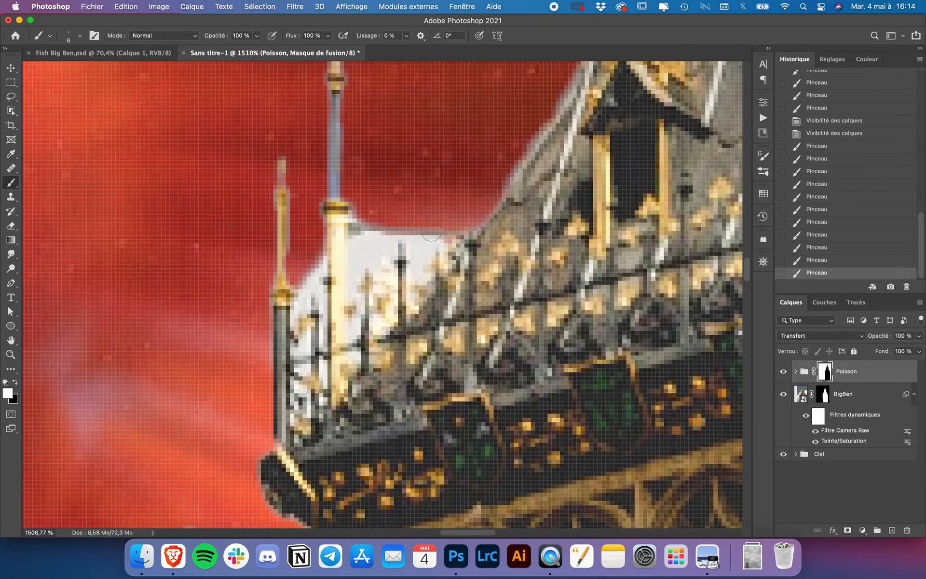
pyautogui.moveTo(388, 240); pyautogui.dragTo(355, 253)
pyautogui.moveTo(413, 253)
pyautogui.mouseDown()
pyautogui.moveTo(397, 251)
pyautogui.moveTo(392, 240)
pyautogui.mouseUp()
pyautogui.moveTo(383, 281); pyautogui.dragTo(394, 284)
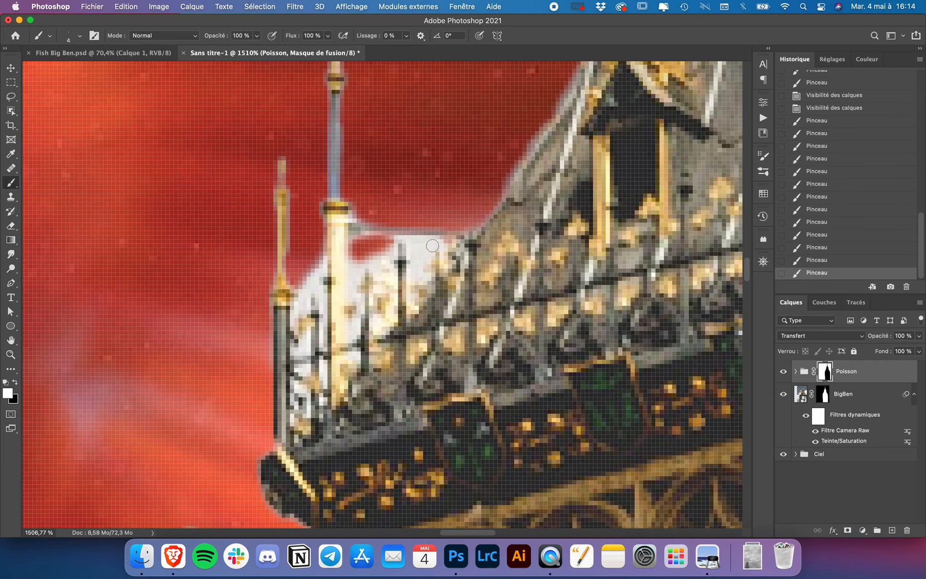
pyautogui.moveTo(434, 244)
pyautogui.mouseDown()
pyautogui.moveTo(403, 241)
pyautogui.moveTo(357, 289)
pyautogui.moveTo(358, 346)
pyautogui.moveTo(442, 257)
pyautogui.moveTo(370, 264)
pyautogui.mouseUp()
pyautogui.rightClick(400, 260)
pyautogui.click(354, 255)
pyautogui.moveTo(374, 263)
pyautogui.mouseDown()
pyautogui.moveTo(408, 257)
pyautogui.moveTo(373, 254)
pyautogui.moveTo(419, 242)
pyautogui.moveTo(425, 263)
pyautogui.moveTo(382, 301)
pyautogui.moveTo(382, 278)
pyautogui.moveTo(406, 258)
pyautogui.moveTo(374, 271)
pyautogui.moveTo(369, 316)
pyautogui.mouseUp()
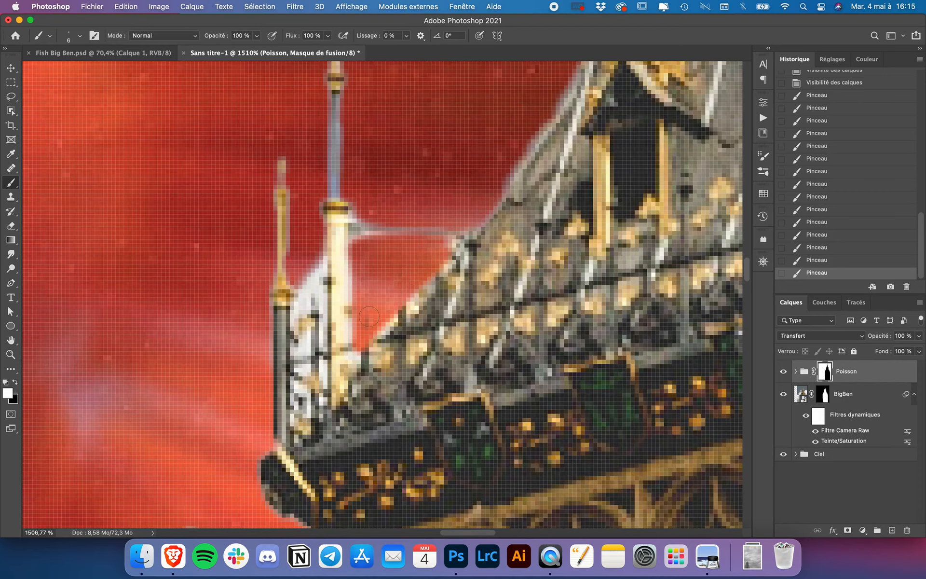
pyautogui.moveTo(365, 259); pyautogui.dragTo(358, 331)
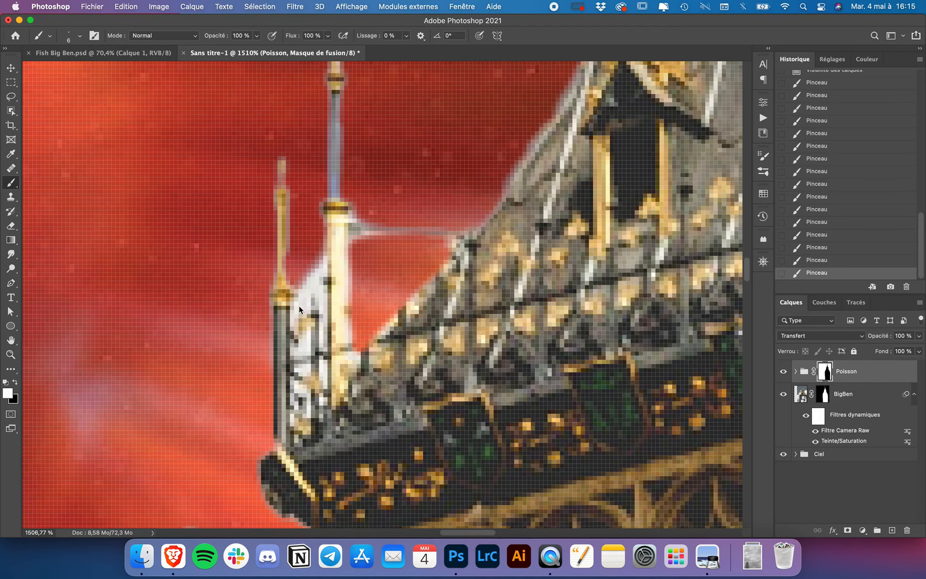
# Paint white with a 5 px brush on the same mask to cover the pale gap between the two thin corner spires.
pyautogui.rightClick(302, 311)
pyautogui.click(280, 311)
pyautogui.moveTo(306, 300)
pyautogui.mouseDown()
pyautogui.moveTo(319, 280)
pyautogui.moveTo(313, 410)
pyautogui.moveTo(304, 399)
pyautogui.moveTo(301, 416)
pyautogui.moveTo(302, 292)
pyautogui.moveTo(311, 285)
pyautogui.moveTo(297, 345)
pyautogui.moveTo(306, 306)
pyautogui.moveTo(299, 325)
pyautogui.mouseUp()
pyautogui.press('super+z')
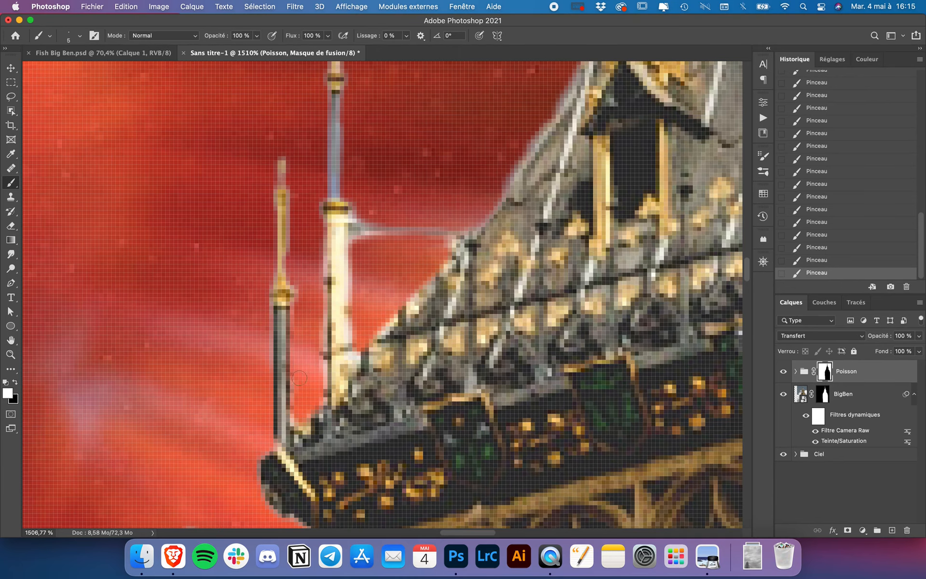
# Examine the mask edges along the tower's roof and spires, and check the whole composition.
pyautogui.scroll(8, 308, 369)
pyautogui.hscroll(5, 309, 368)
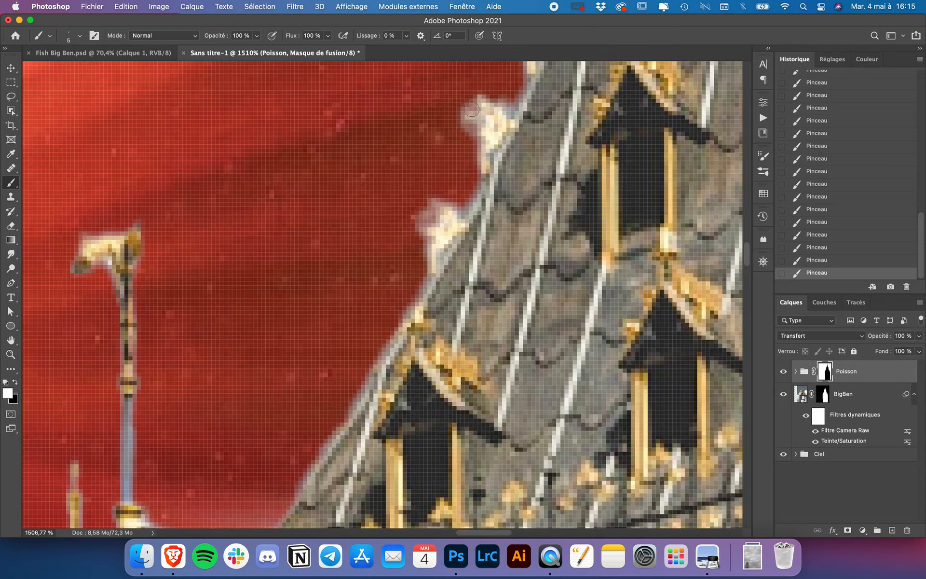
pyautogui.scroll(-5, 440, 155)
pyautogui.hscroll(-4, 440, 155)
pyautogui.scroll(-3, 250, 294)
pyautogui.hscroll(-2, 250, 295)
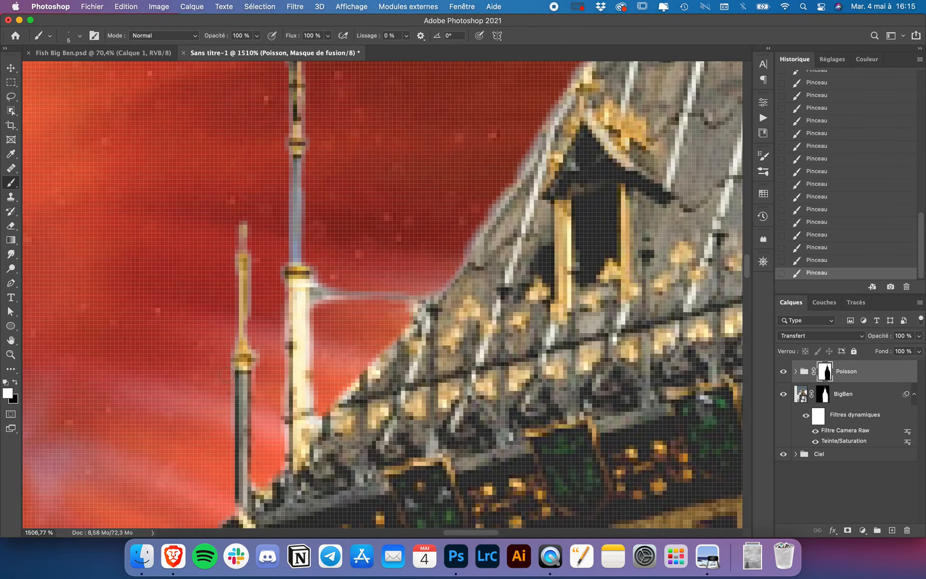
pyautogui.press('super+0')
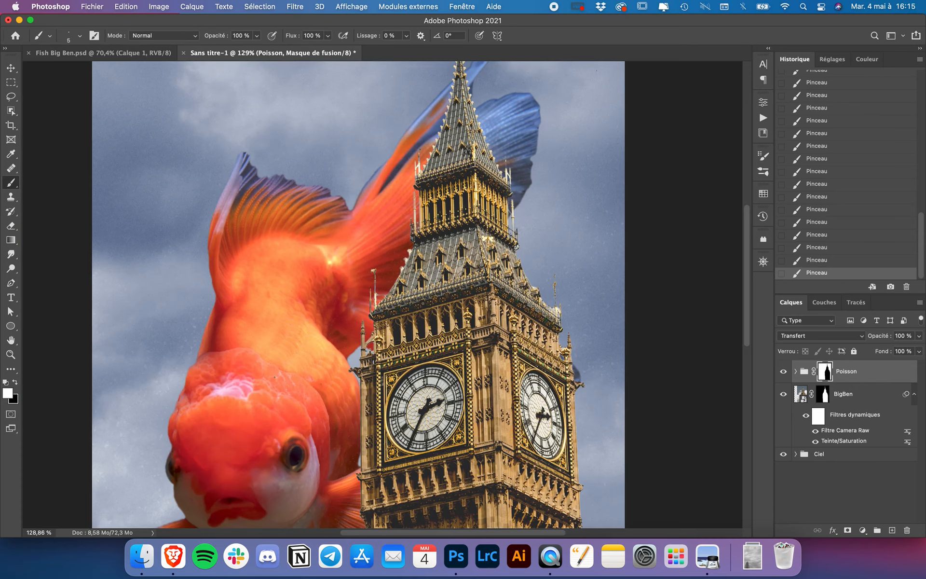
pyautogui.scroll(-3, 274, 377)
pyautogui.scroll(1, 389, 289)
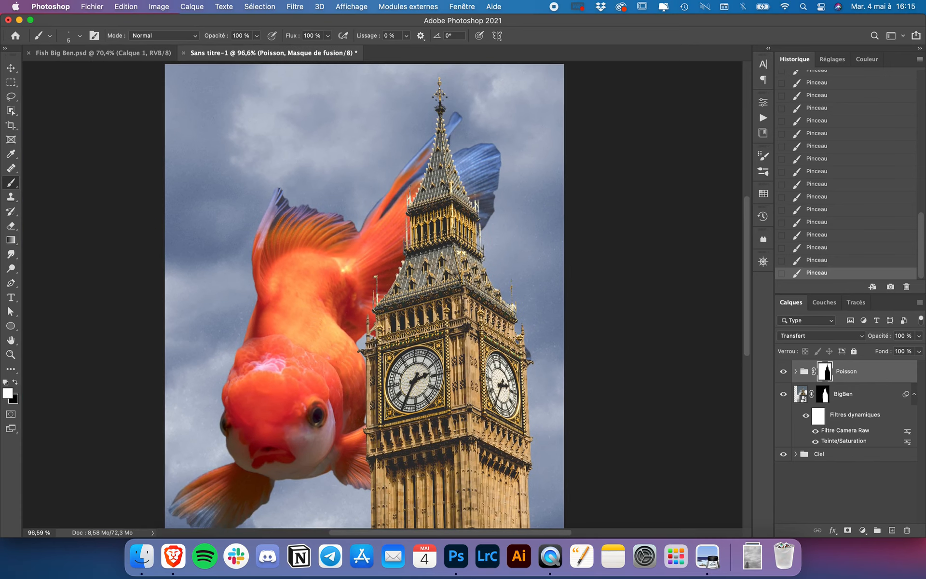
pyautogui.click(10, 68)
pyautogui.scroll(-1, 383, 248)
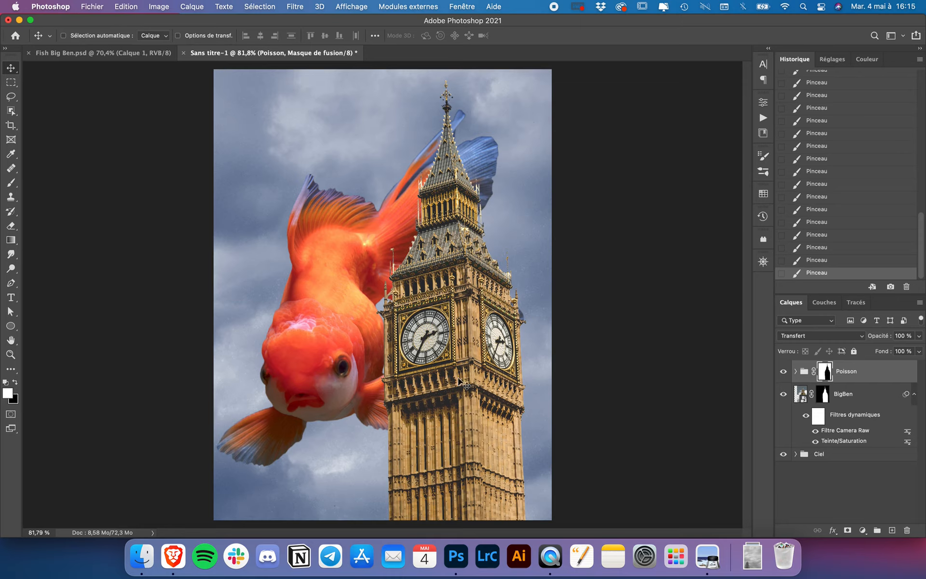
pyautogui.scroll(2, 413, 416)
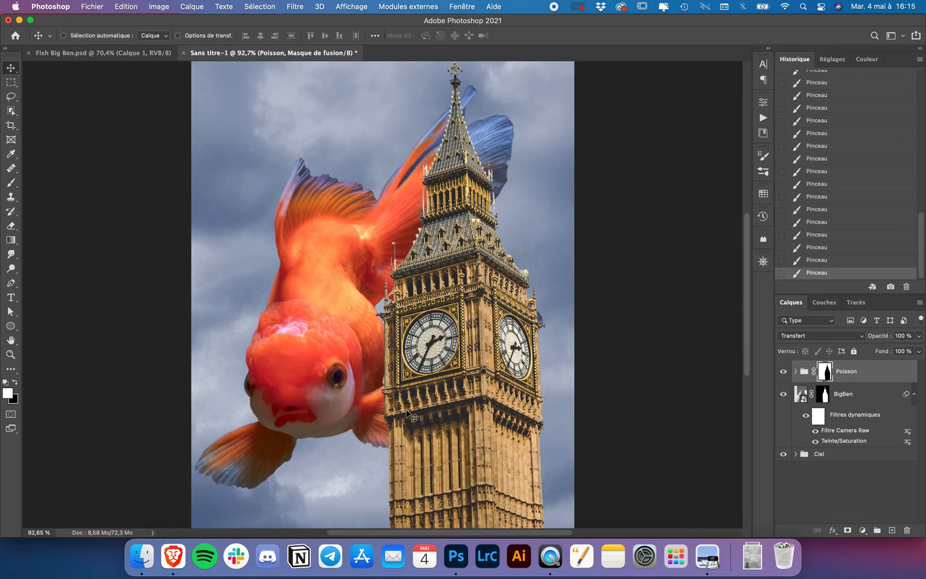
# Paint white on the Poisson group's mask with a soft 95 px brush to bring the fish's side fin in front of the tower.
pyautogui.press('b')
pyautogui.scroll(3, 443, 480)
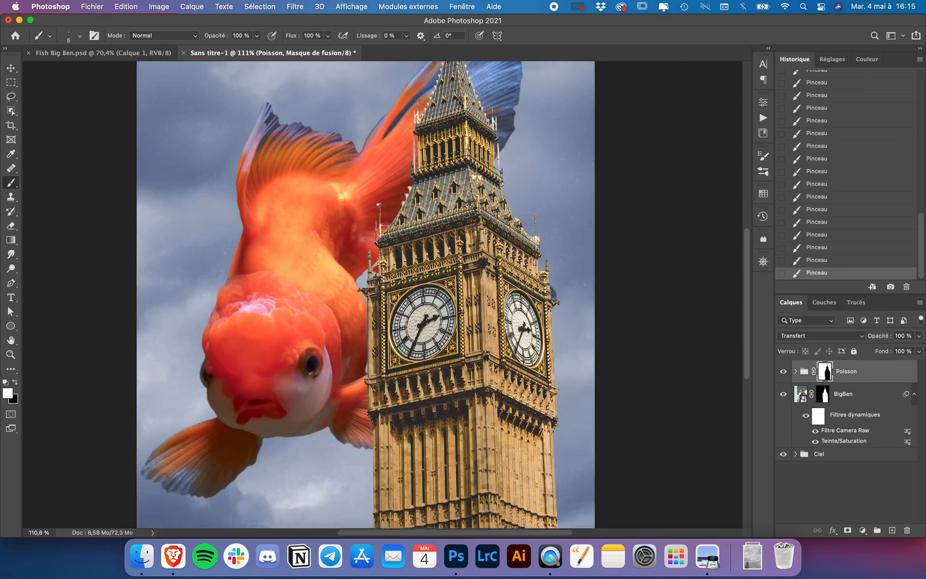
pyautogui.scroll(3, 443, 479)
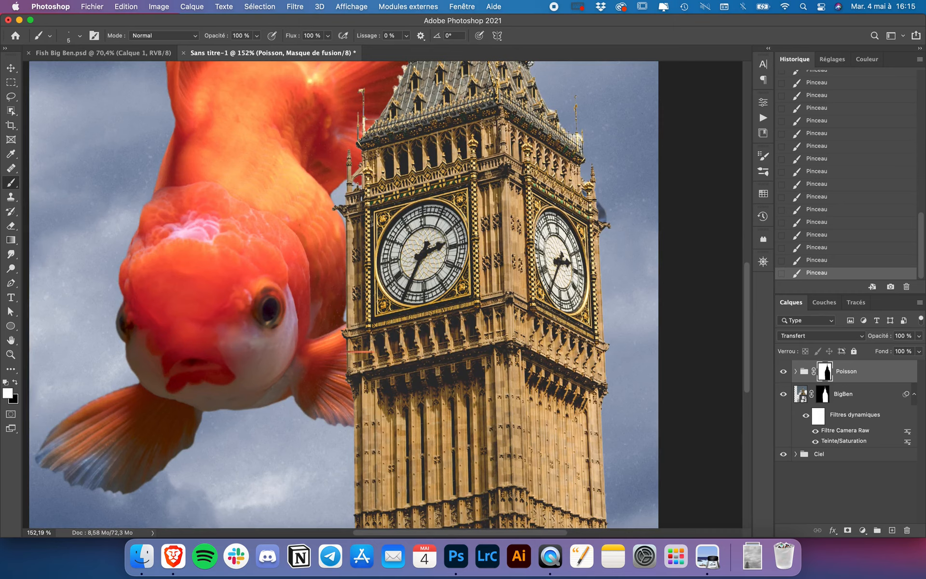
pyautogui.press('super+z')
pyautogui.moveTo(347, 362)
pyautogui.mouseDown()
pyautogui.moveTo(382, 363)
pyautogui.moveTo(360, 399)
pyautogui.moveTo(381, 415)
pyautogui.moveTo(402, 405)
pyautogui.moveTo(416, 424)
pyautogui.moveTo(401, 419)
pyautogui.mouseUp()
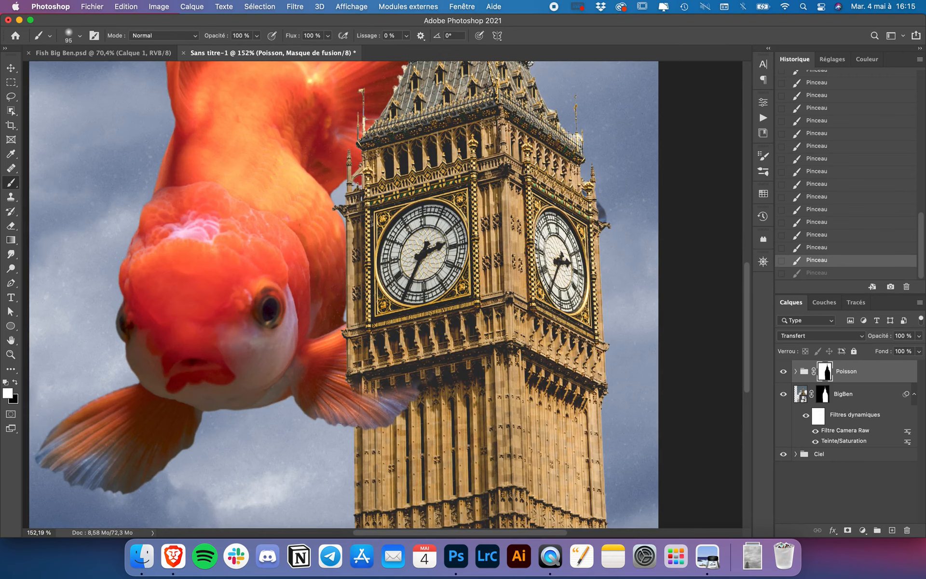
pyautogui.moveTo(344, 408)
pyautogui.mouseDown()
pyautogui.moveTo(371, 371)
pyautogui.moveTo(382, 381)
pyautogui.moveTo(382, 369)
pyautogui.moveTo(414, 394)
pyautogui.moveTo(443, 354)
pyautogui.moveTo(442, 315)
pyautogui.moveTo(397, 336)
pyautogui.moveTo(364, 376)
pyautogui.moveTo(364, 337)
pyautogui.moveTo(345, 333)
pyautogui.mouseUp()
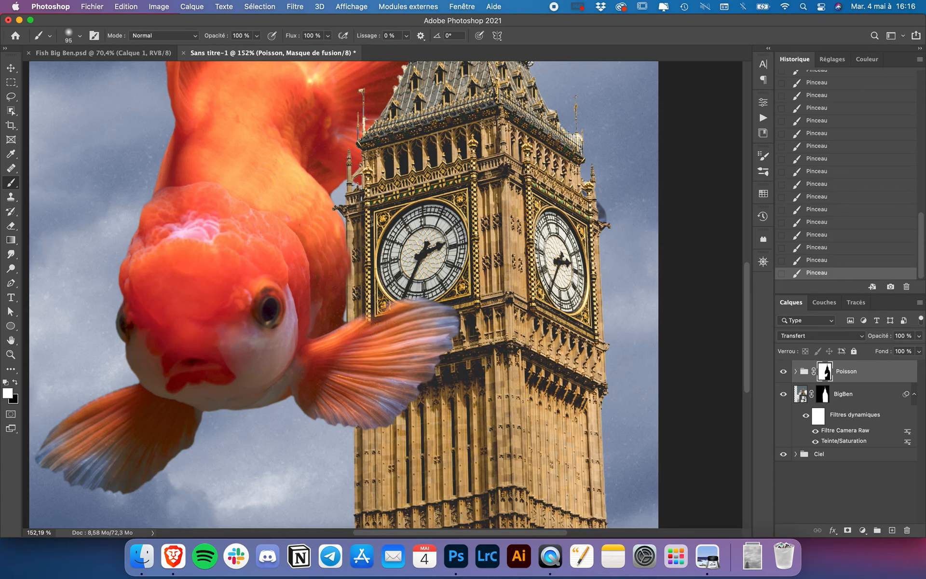
pyautogui.press('super+z')
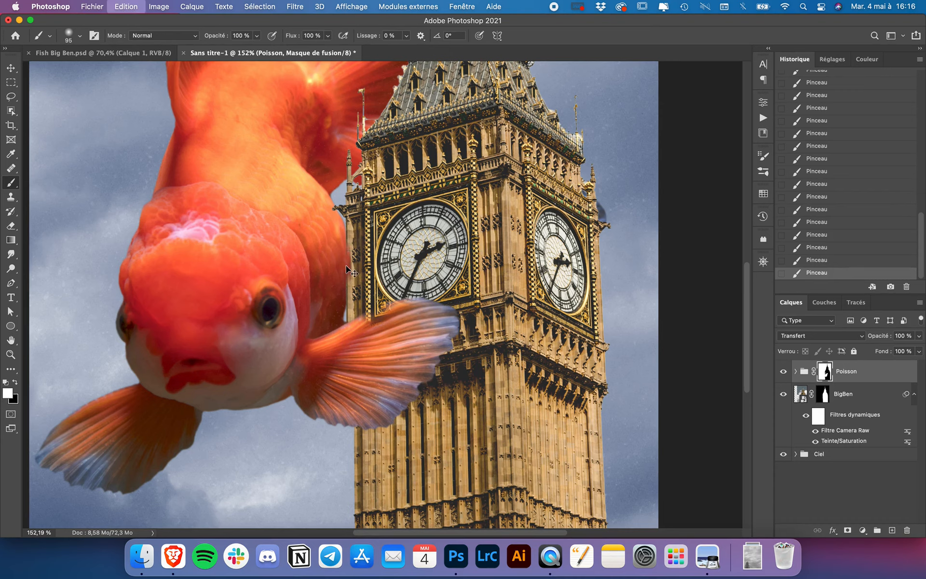
pyautogui.moveTo(374, 330)
pyautogui.mouseDown()
pyautogui.moveTo(389, 302)
pyautogui.moveTo(368, 323)
pyautogui.mouseUp()
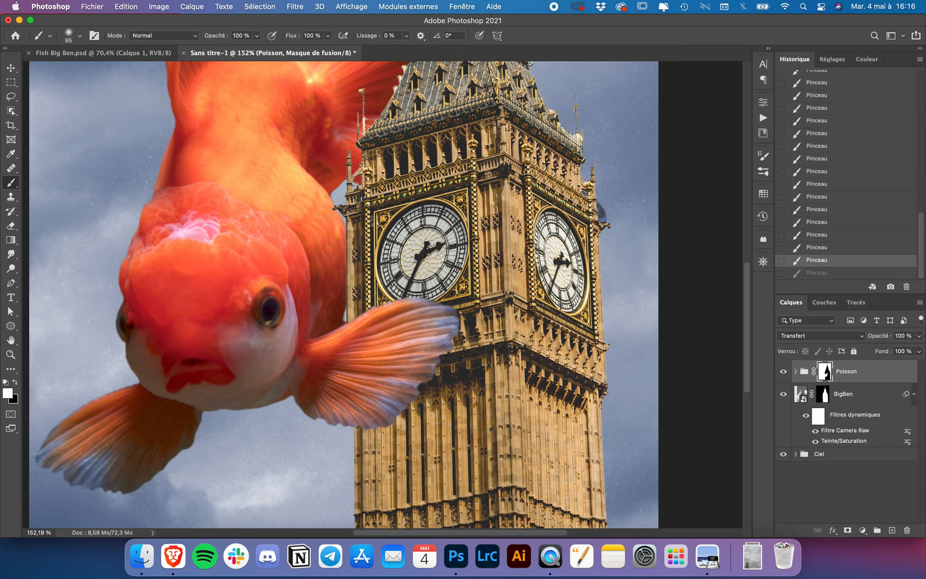
pyautogui.scroll(-10, 383, 292)
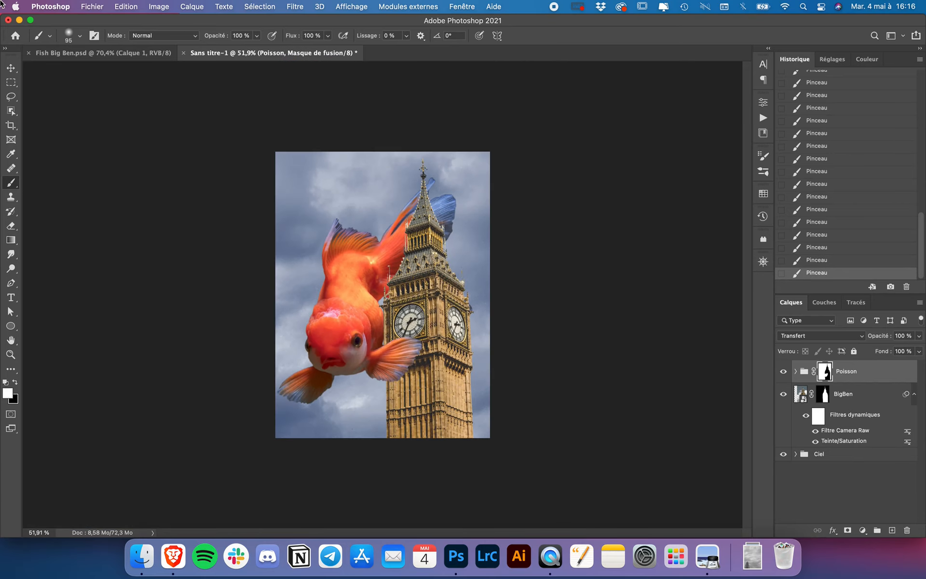
pyautogui.click(10, 67)
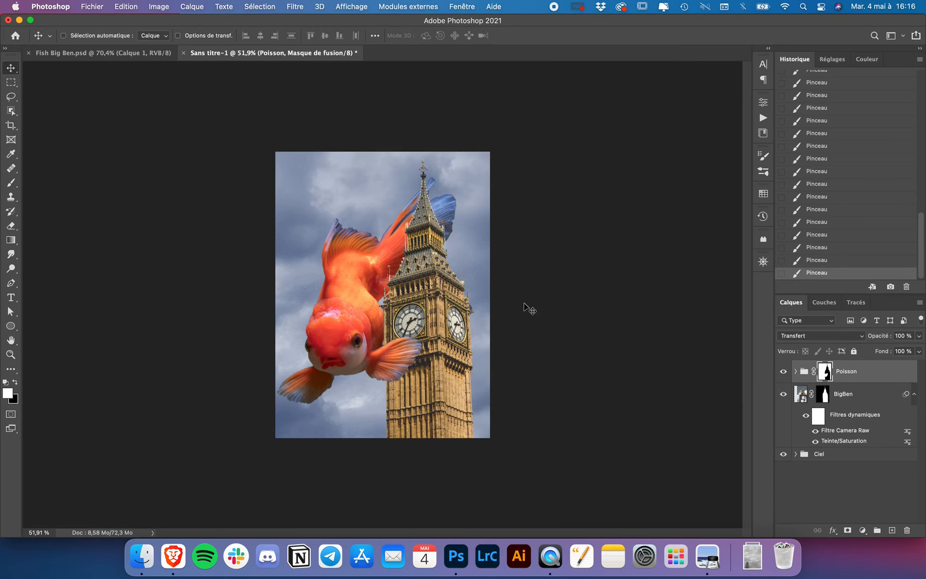
# Create a new layer above the fish layer inside the Poisson group and name it Ombres.
pyautogui.scroll(3, 524, 302)
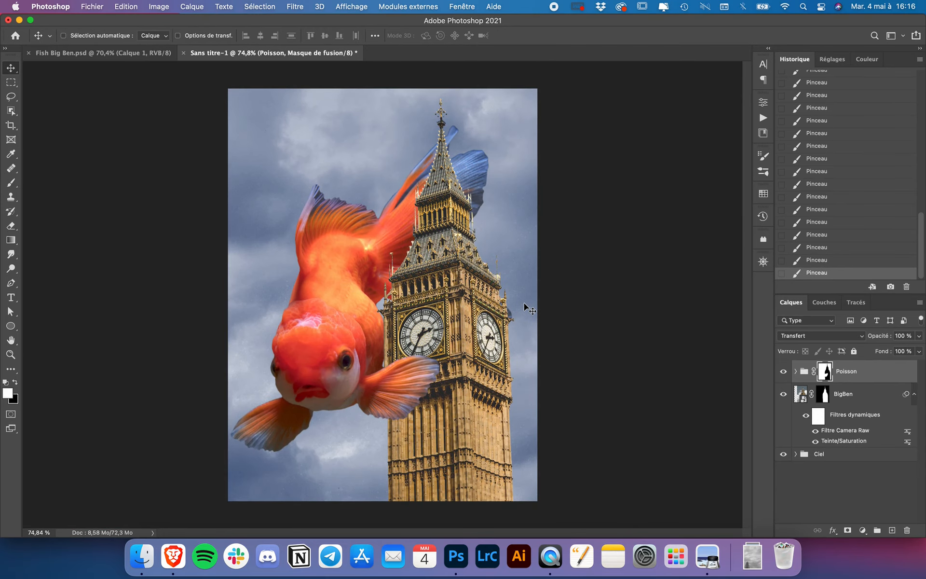
pyautogui.click(875, 375)
pyautogui.click(795, 373)
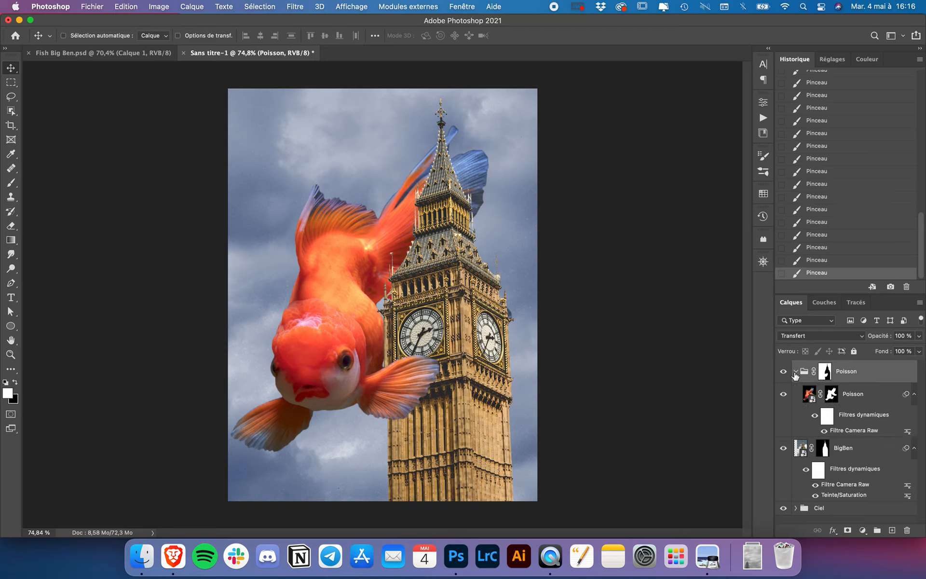
pyautogui.click(862, 400)
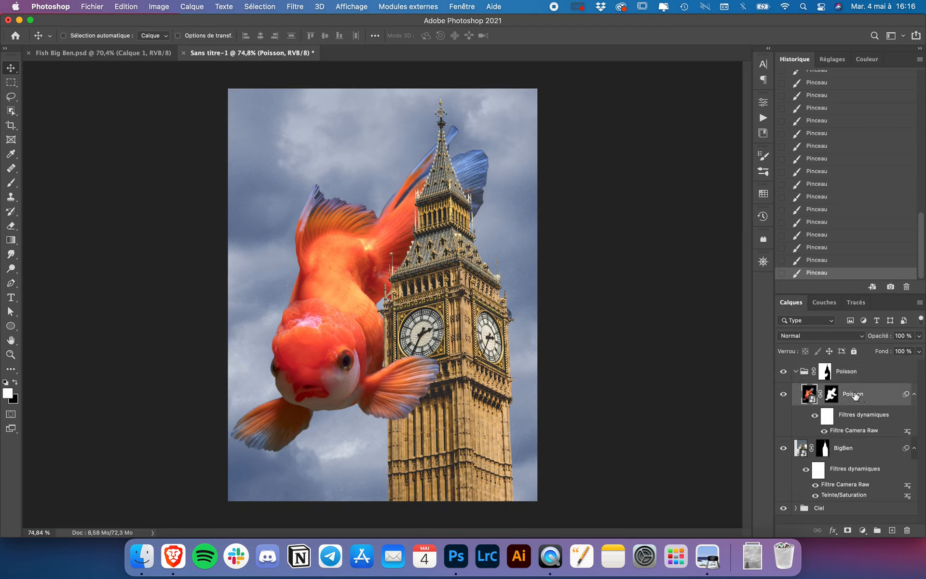
pyautogui.click(891, 529)
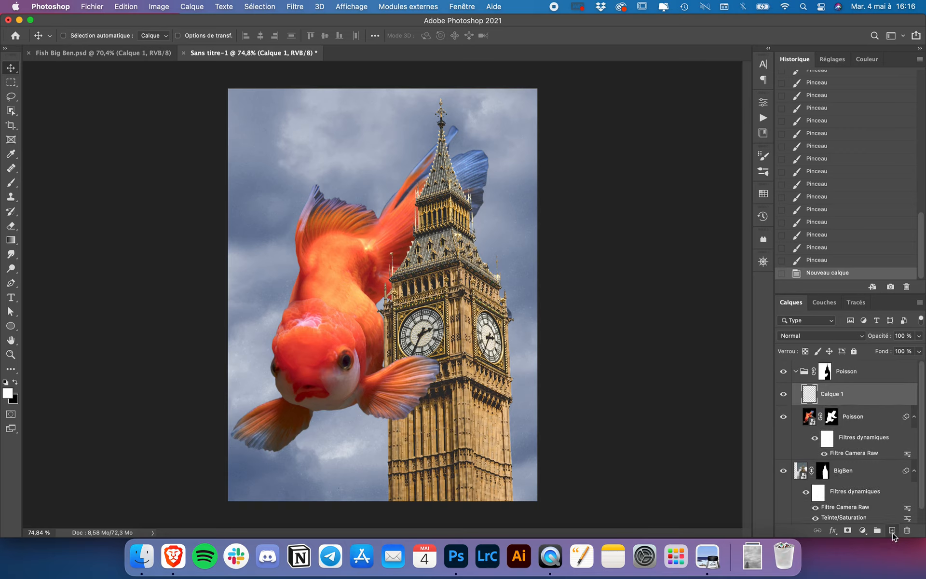
pyautogui.doubleClick(830, 393)
pyautogui.write('Ombres')
pyautogui.press('Return')
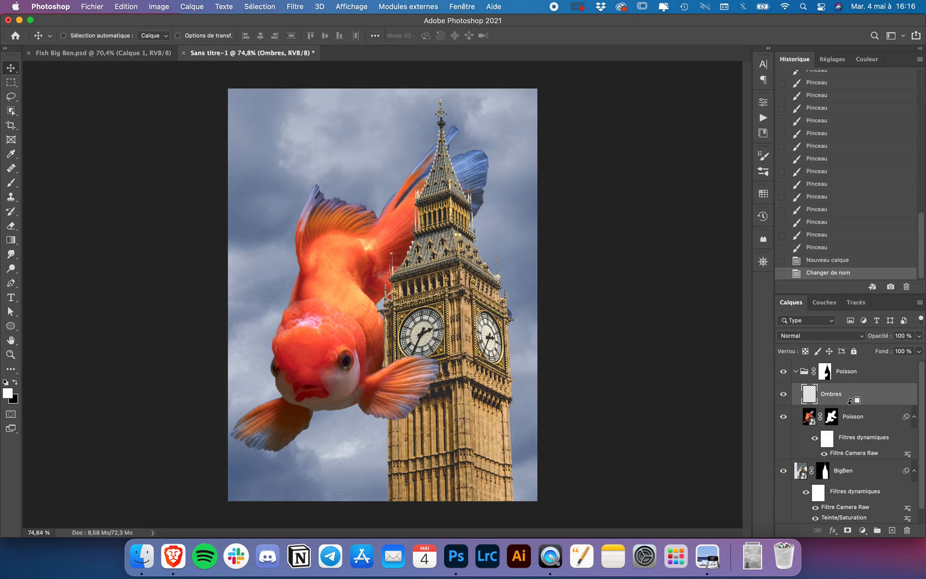
pyautogui.keyDown('alt'); pyautogui.click(850, 401); pyautogui.keyUp('alt')
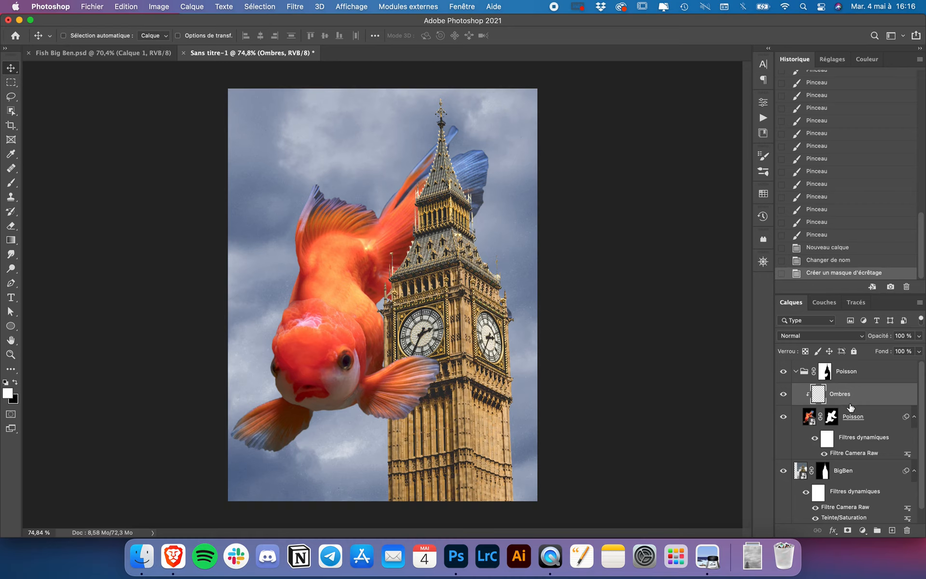
pyautogui.rightClick(858, 395)
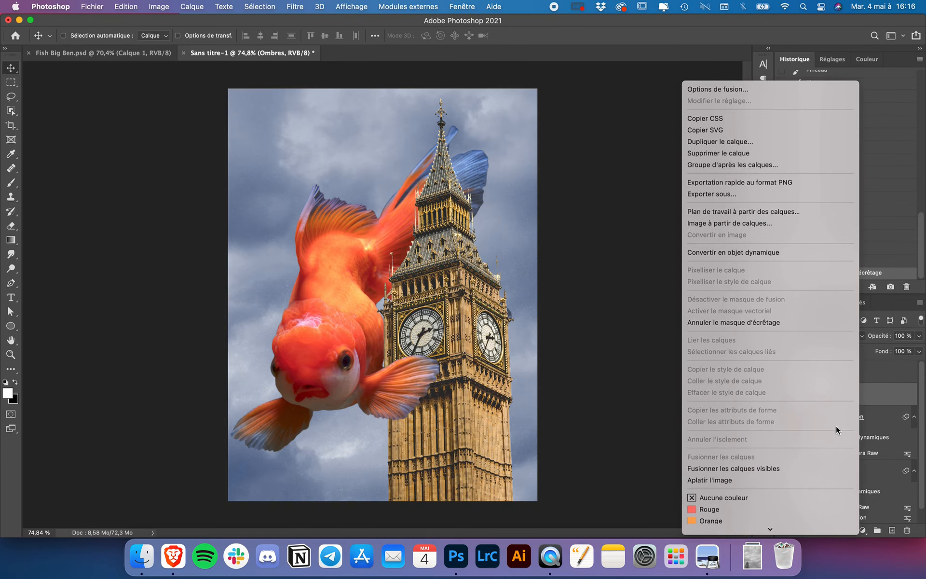
pyautogui.click(810, 320)
# Clip the Ombres layer to the Poisson fish layer with a clipping mask.
pyautogui.rightClick(850, 394)
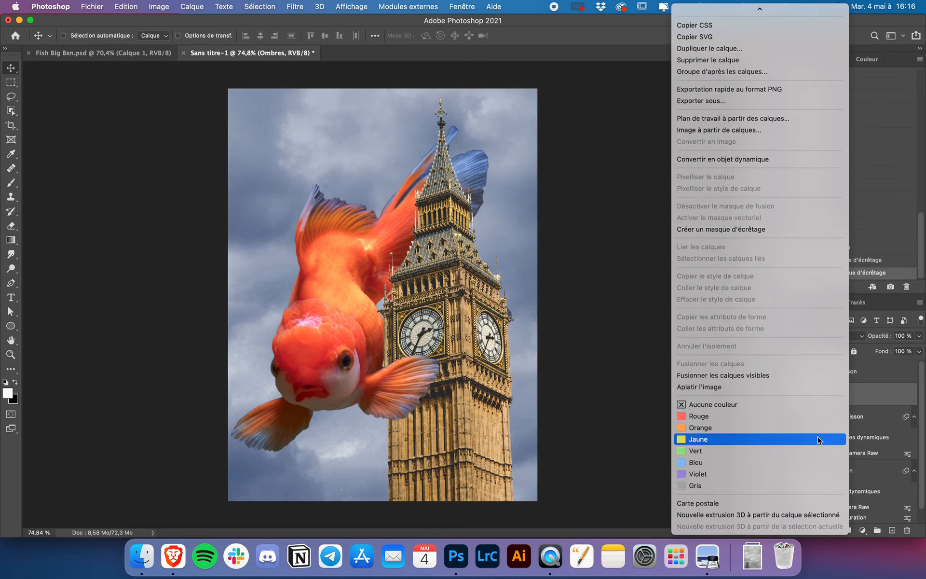
pyautogui.click(719, 232)
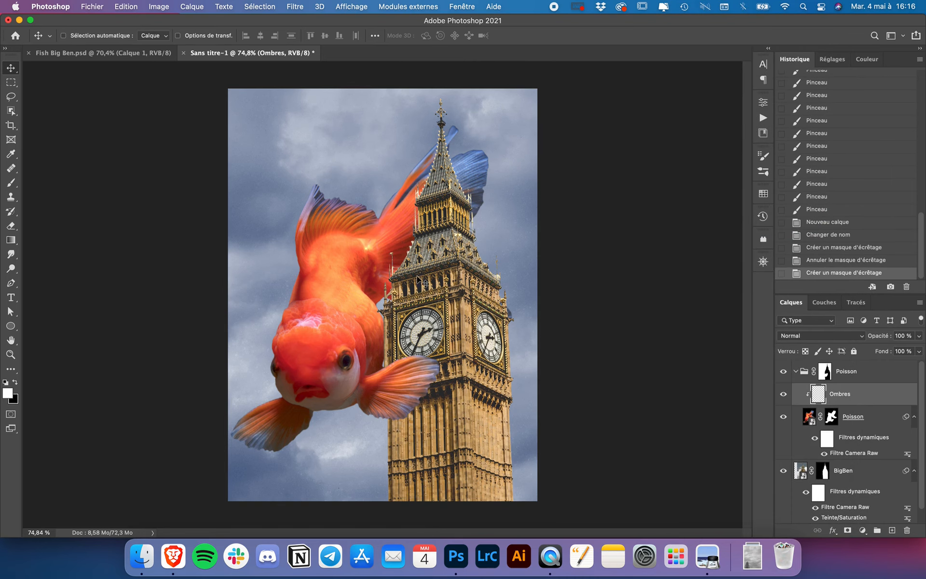
# Set the Brush tool's opacity to 19% and check the soft round brush among the presets.
pyautogui.press('b')
pyautogui.click(256, 36)
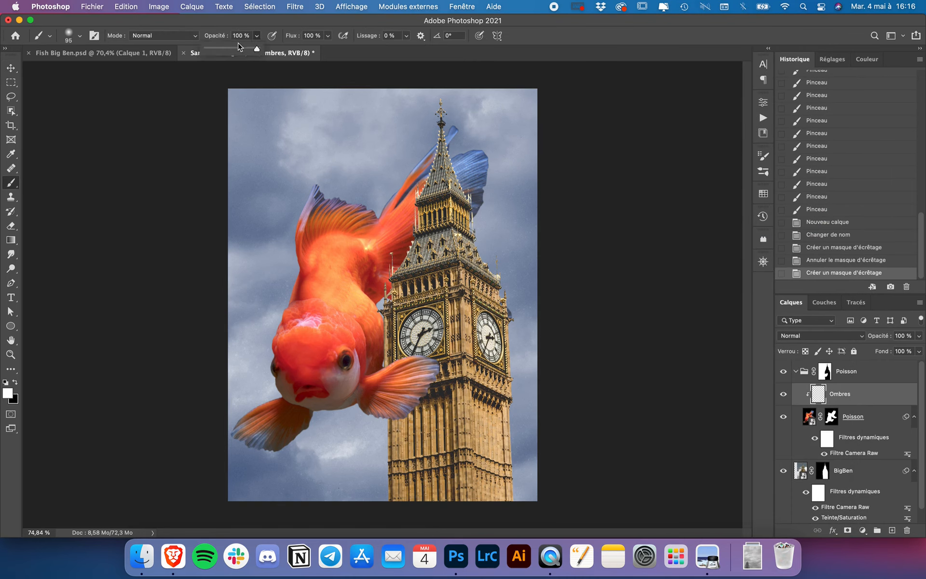
pyautogui.click(217, 49)
pyautogui.click(75, 37)
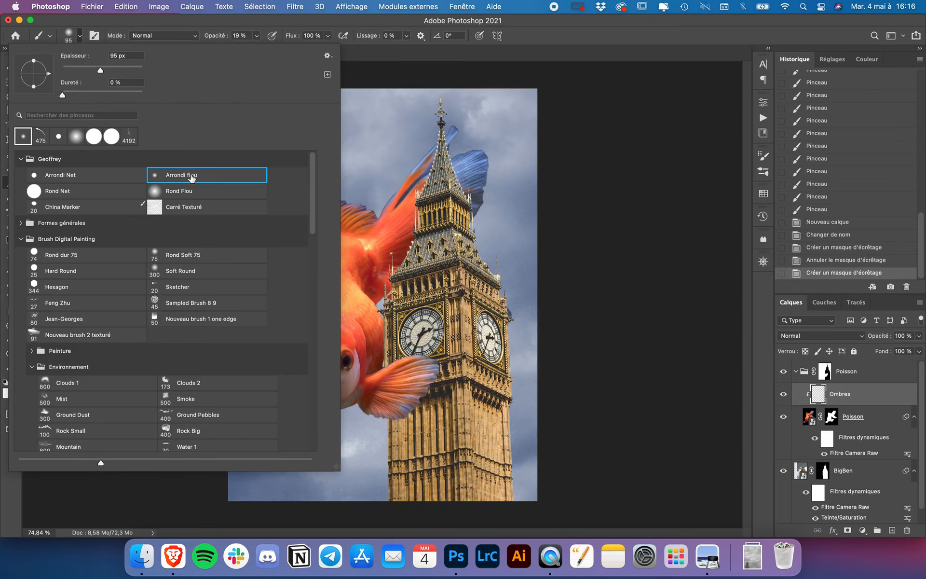
pyautogui.click(133, 25)
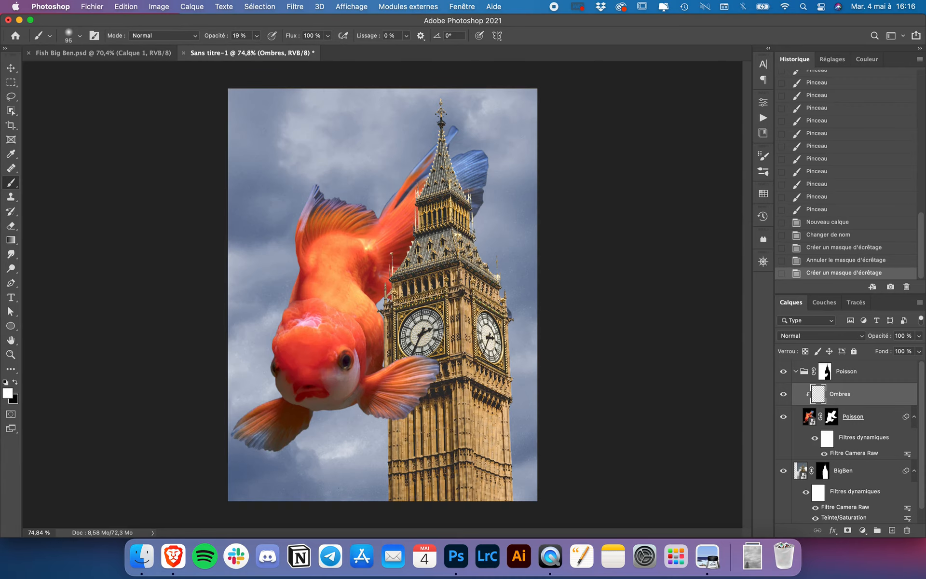
# Set the brush size to 415 px and show the Color panel, checking that it displays the colour wheel (Roue chromatique).
pyautogui.moveTo(409, 213); pyautogui.dragTo(483, 179)
pyautogui.click(867, 58)
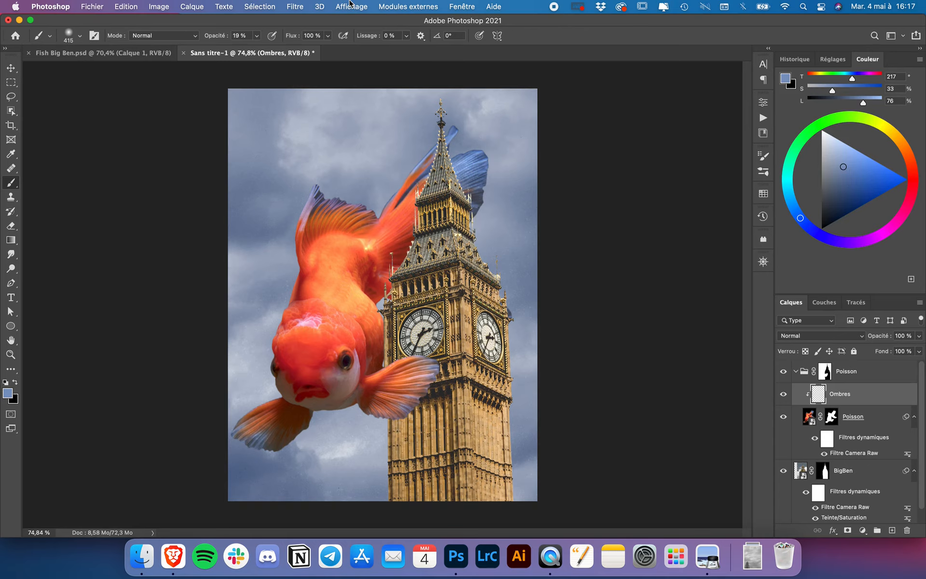
pyautogui.click(446, 6)
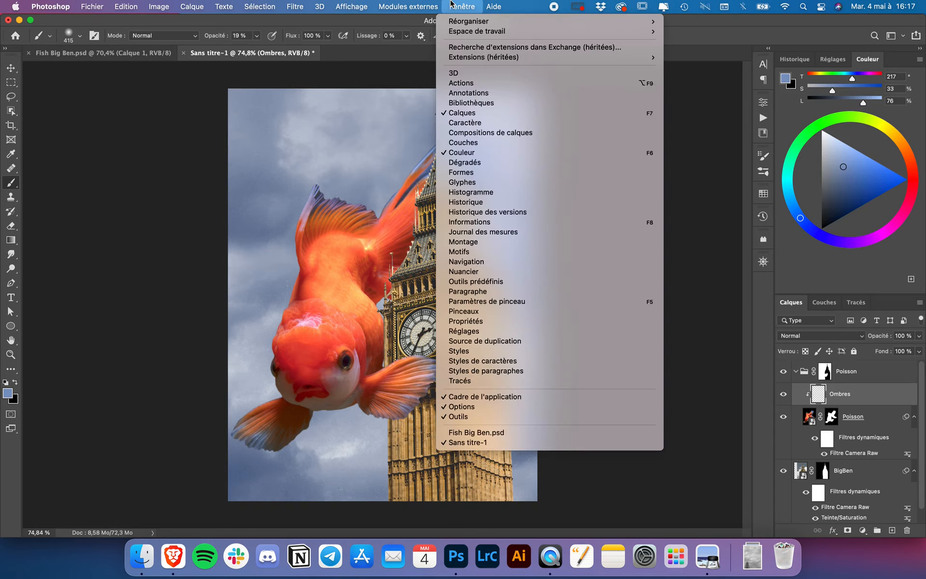
pyautogui.click(459, 4)
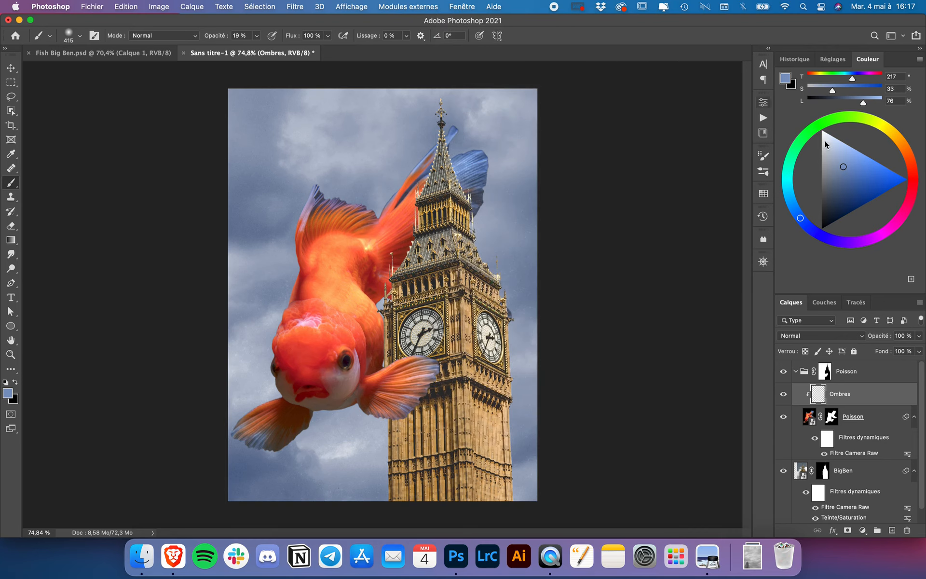
pyautogui.click(919, 60)
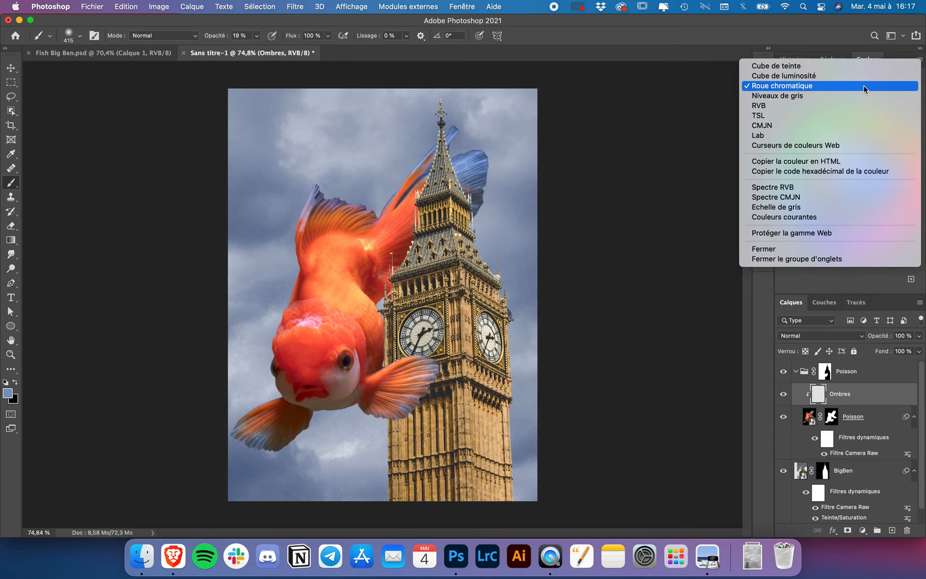
pyautogui.click(699, 151)
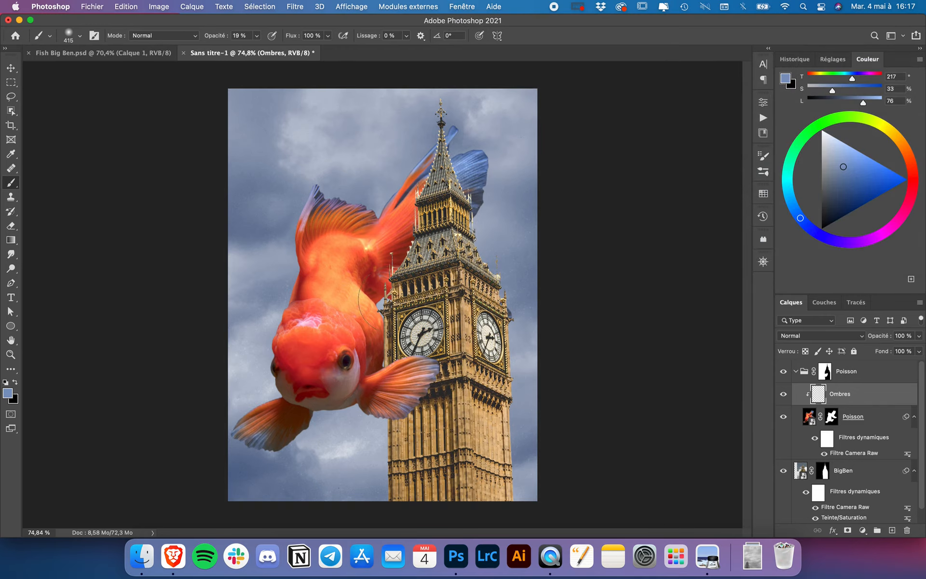
# Sample the blue of the fish's tail fin and darken the foreground colour to hue 215, saturation 43%, brightness 20%.
pyautogui.keyDown('alt'); pyautogui.click(339, 163); pyautogui.keyUp('alt')
pyautogui.keyDown('alt'); pyautogui.click(329, 247); pyautogui.keyUp('alt')
pyautogui.keyDown('alt'); pyautogui.click(460, 224); pyautogui.keyUp('alt')
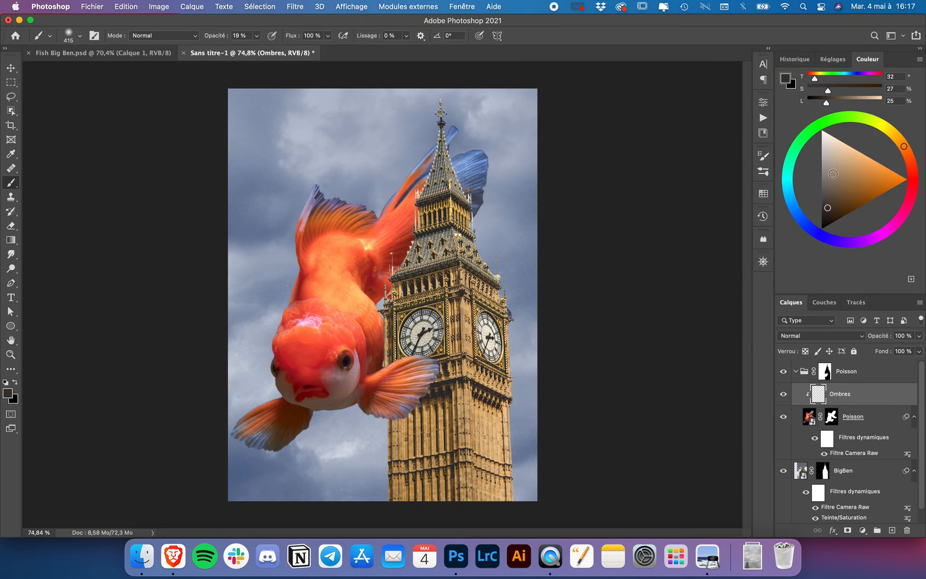
pyautogui.keyDown('alt'); pyautogui.click(467, 172); pyautogui.keyUp('alt')
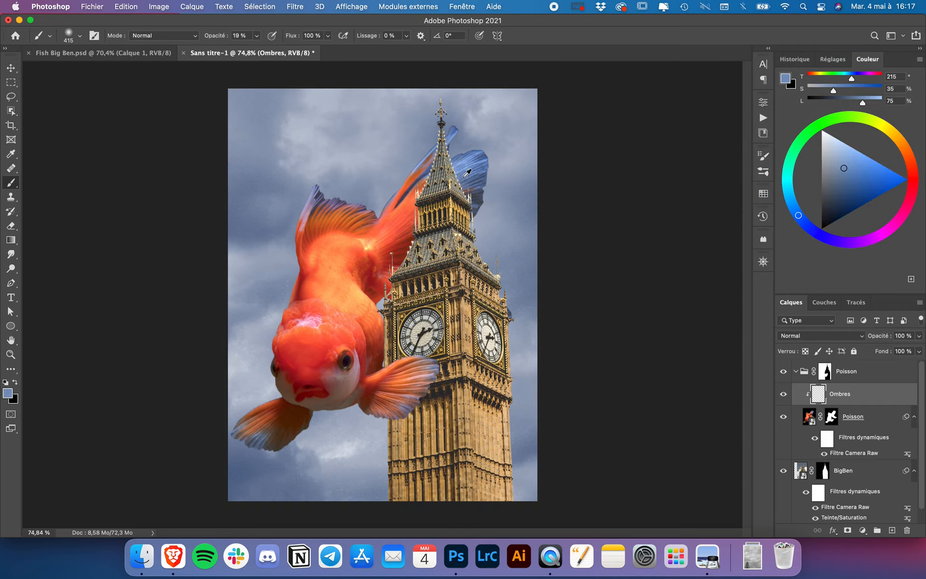
pyautogui.click(829, 215)
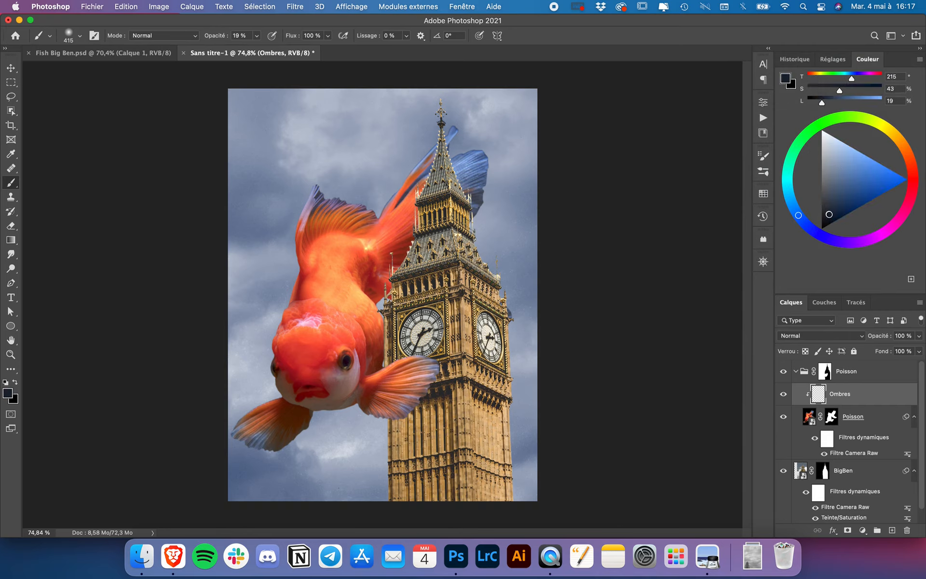
pyautogui.click(828, 213)
# Paint the shadow on the blue tail fin around the spire, darkening the colour to 215/31/14 and adjusting the brush to 403 px and 11% opacity.
pyautogui.moveTo(456, 196); pyautogui.dragTo(418, 197)
pyautogui.moveTo(437, 144); pyautogui.dragTo(460, 206)
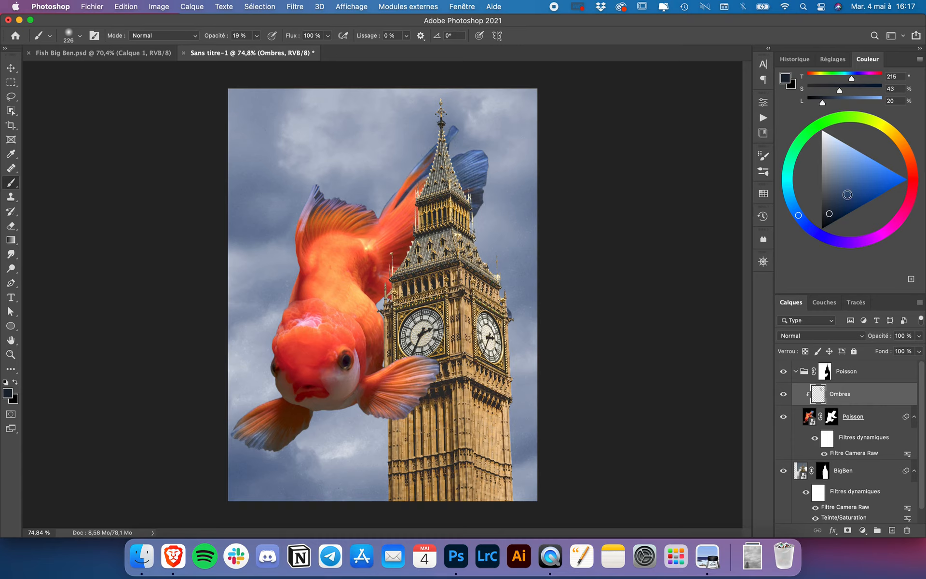
pyautogui.moveTo(827, 213); pyautogui.dragTo(825, 216)
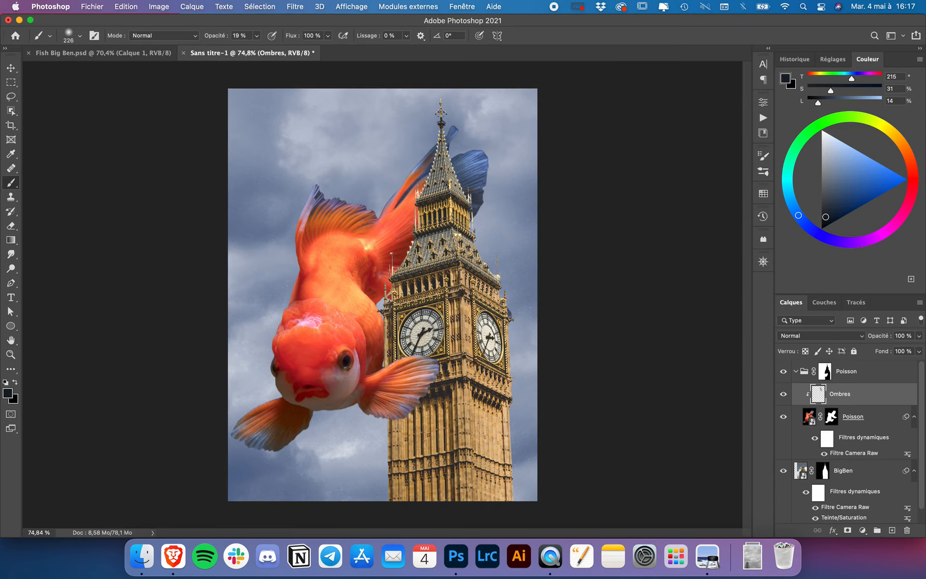
pyautogui.moveTo(482, 176); pyautogui.dragTo(443, 162)
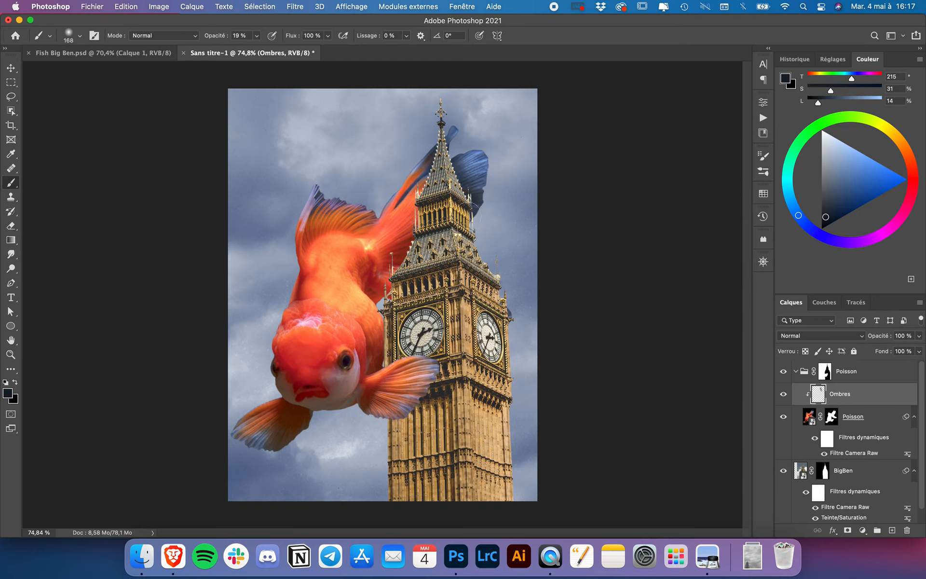
pyautogui.keyDown('ctrl'); pyautogui.keyDown('alt'); pyautogui.moveTo(465, 186); pyautogui.dragTo(502, 187); pyautogui.keyUp('alt'); pyautogui.keyUp('ctrl')
pyautogui.moveTo(252, 40); pyautogui.dragTo(248, 25)
# Check the Eraser's soft round preset (Arrondi flou) and set its opacity to 29%.
pyautogui.press('e')
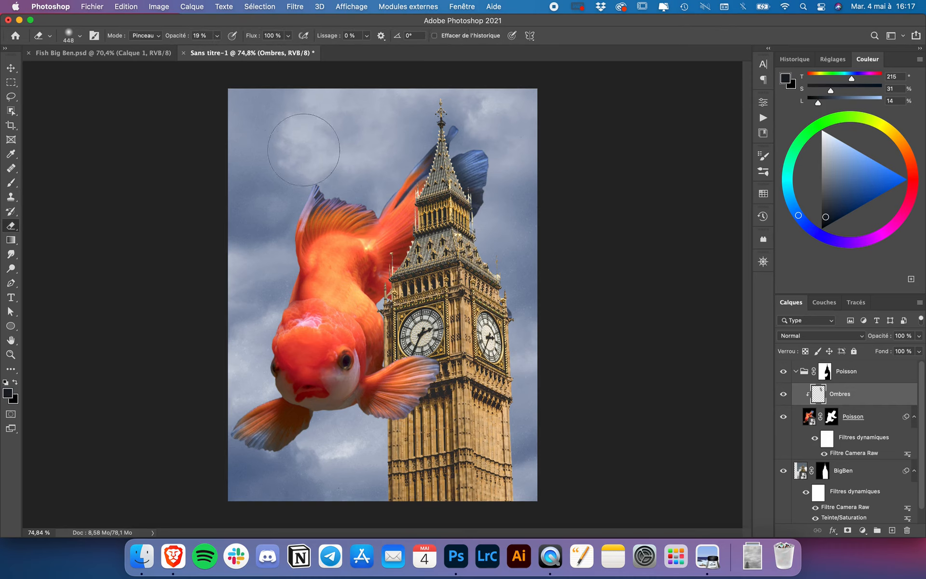
pyautogui.click(74, 37)
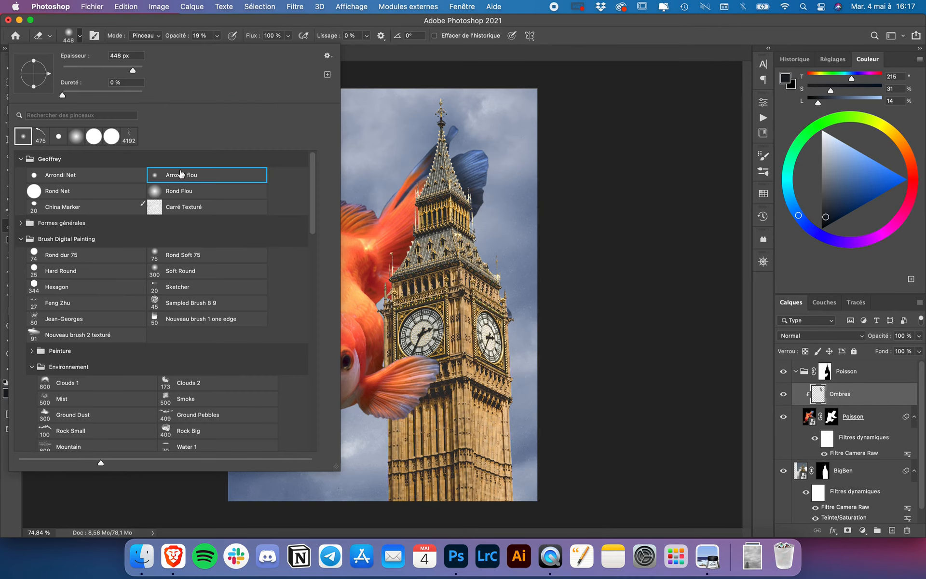
pyautogui.click(199, 30)
pyautogui.click(217, 36)
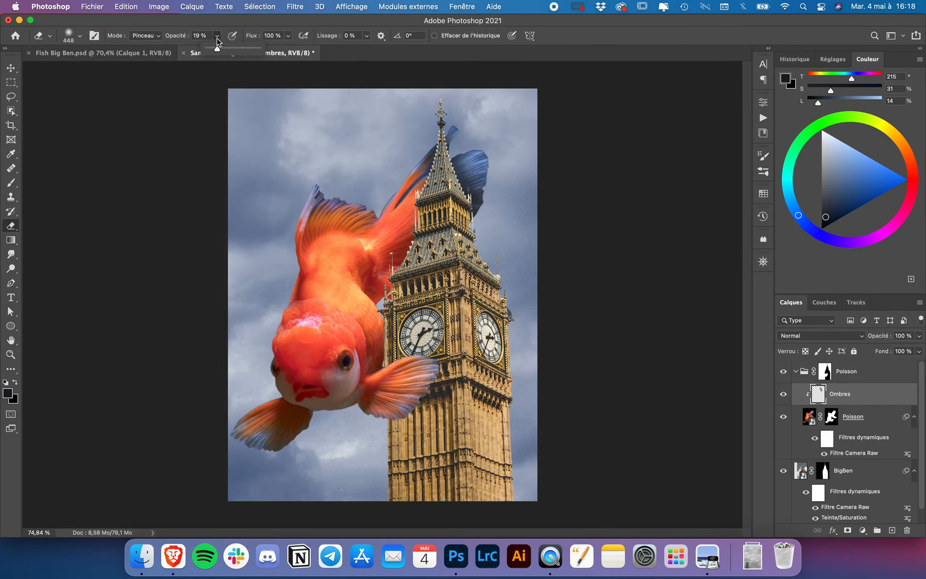
pyautogui.click(222, 51)
pyautogui.click(217, 24)
pyautogui.press('b')
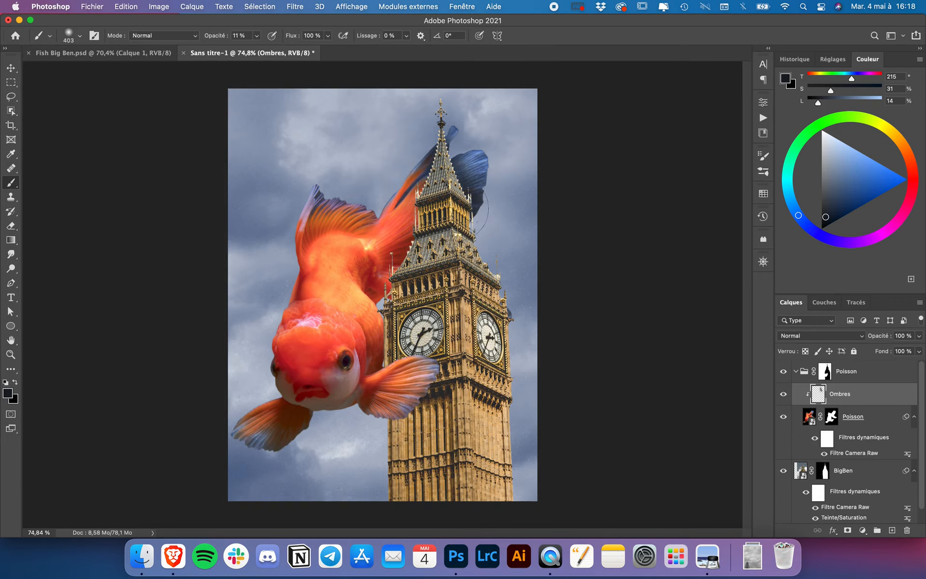
pyautogui.press('e')
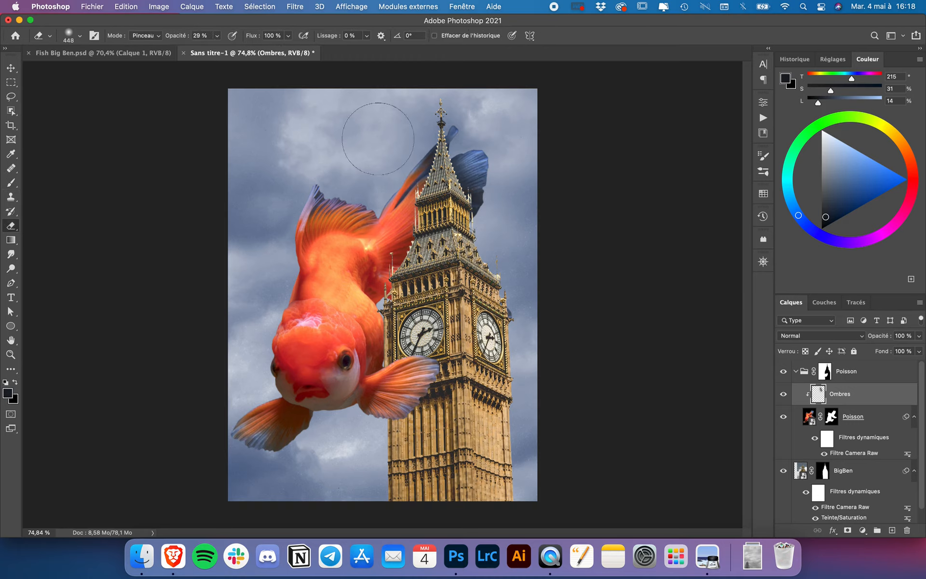
# Erase the excess shadow beside the spire with a 159 px Eraser at 100% opacity and compare with the Ombres layer hidden.
pyautogui.click(218, 37)
pyautogui.moveTo(216, 50); pyautogui.dragTo(304, 53)
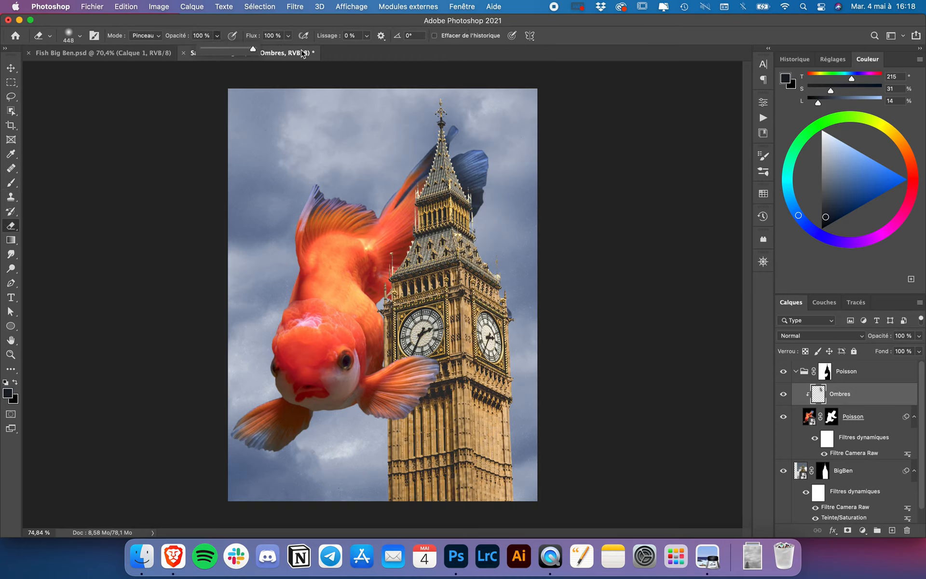
pyautogui.moveTo(423, 176); pyautogui.dragTo(363, 177)
pyautogui.moveTo(423, 142); pyautogui.dragTo(412, 205)
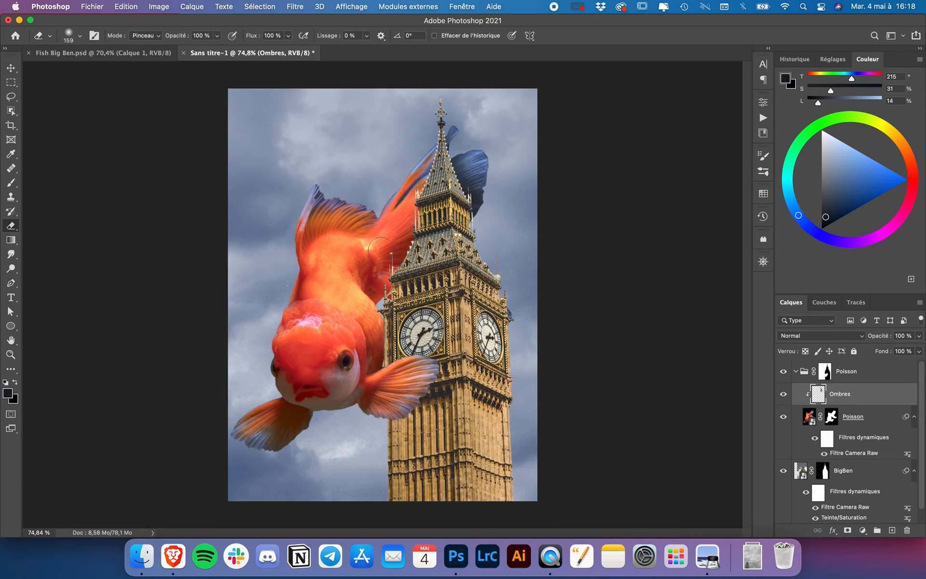
pyautogui.click(783, 394)
pyautogui.click(783, 395)
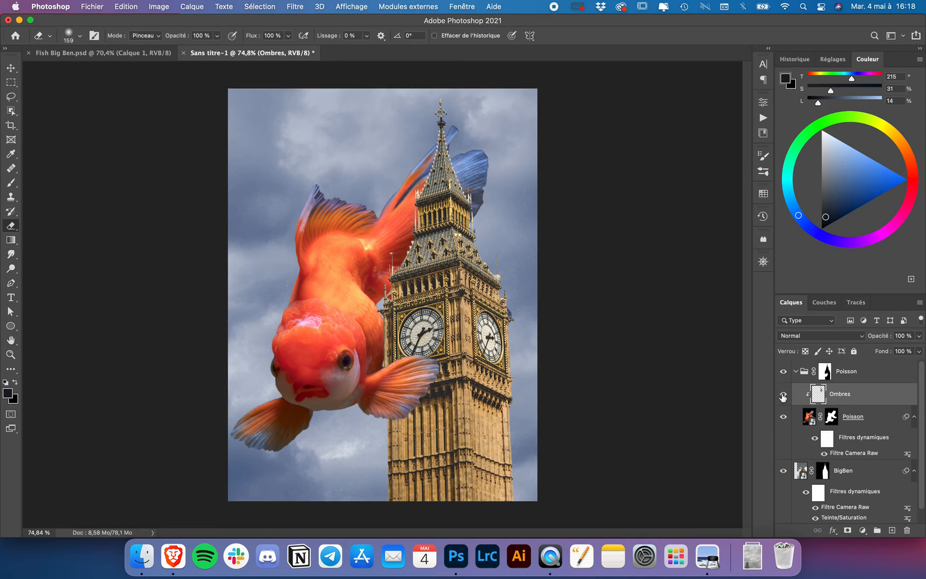
# Rename the Ombres layer as Ombres 1.
pyautogui.doubleClick(851, 395)
pyautogui.click(851, 394)
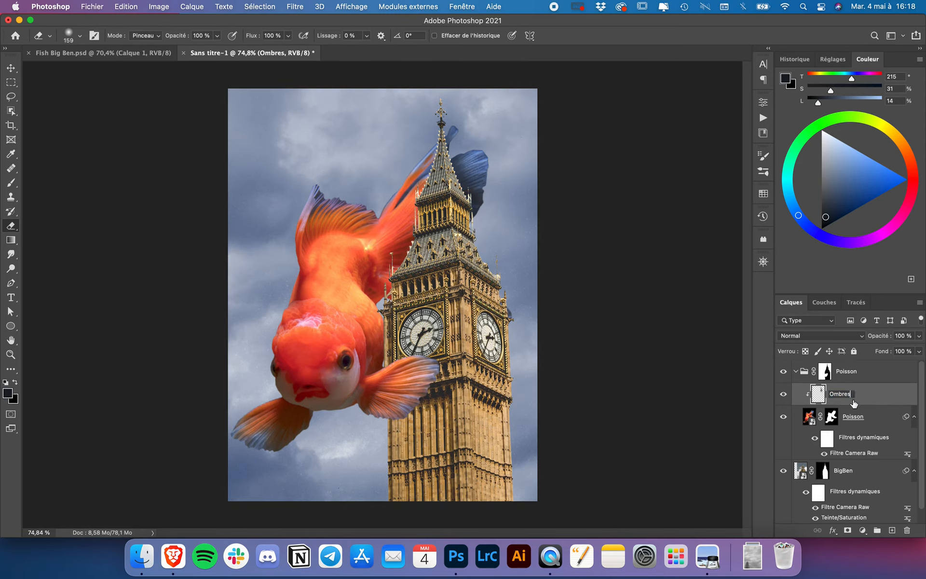
pyautogui.write('1')
pyautogui.press('Return')
# Create a new layer above Ombres 1, clip it to the fish and name it Ombres 2.
pyautogui.click(892, 530)
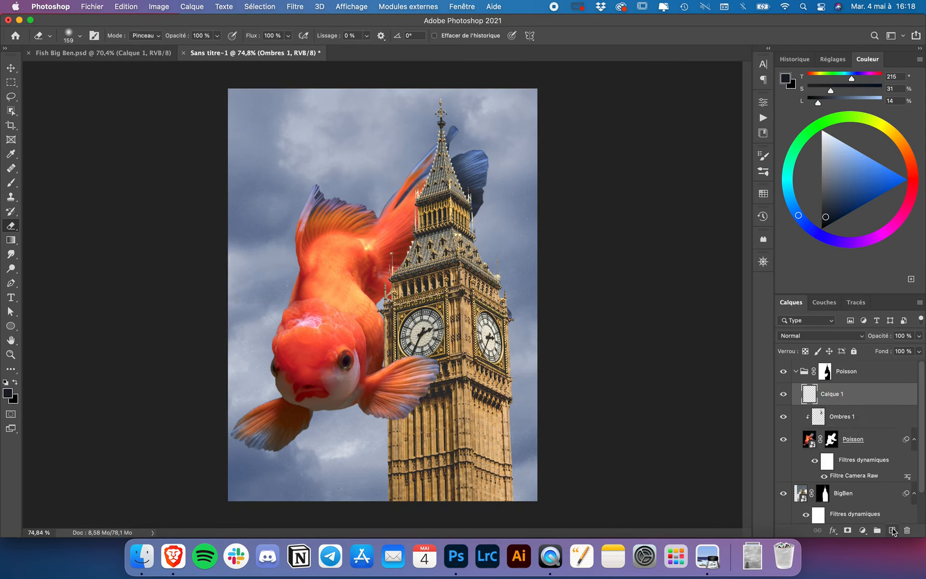
pyautogui.press('super+alt+g')
pyautogui.doubleClick(849, 394)
pyautogui.write('Ombres 2')
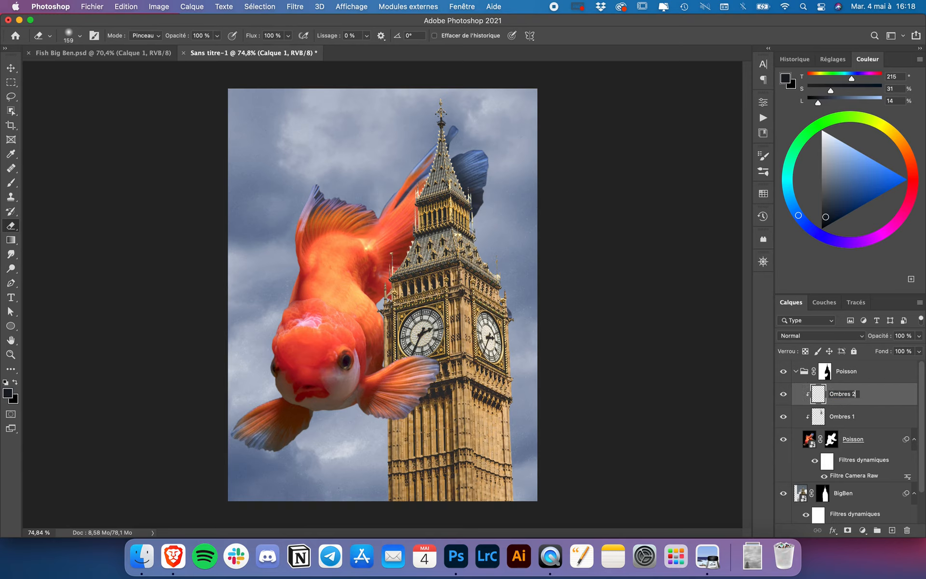
pyautogui.press('Return')
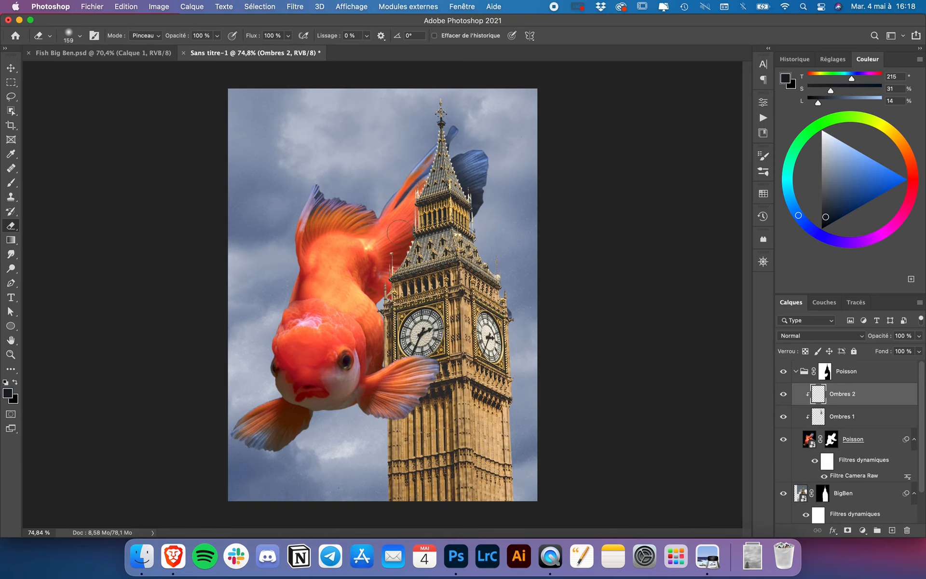
# Sample the fish's red-orange with the Brush active and darken the foreground colour to hue 5, saturation 43%, brightness 22%.
pyautogui.press('b')
pyautogui.moveTo(410, 223); pyautogui.dragTo(406, 225)
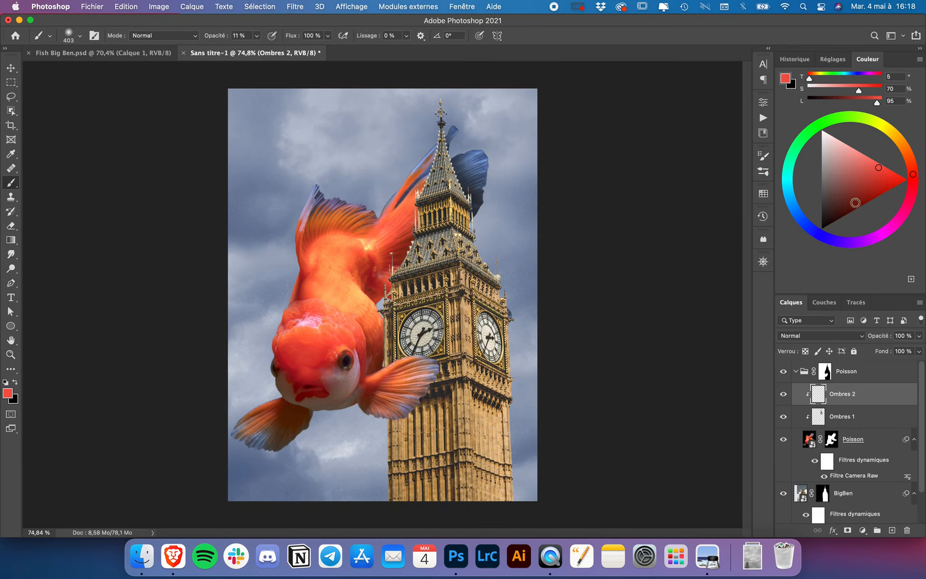
pyautogui.moveTo(855, 203); pyautogui.dragTo(830, 212)
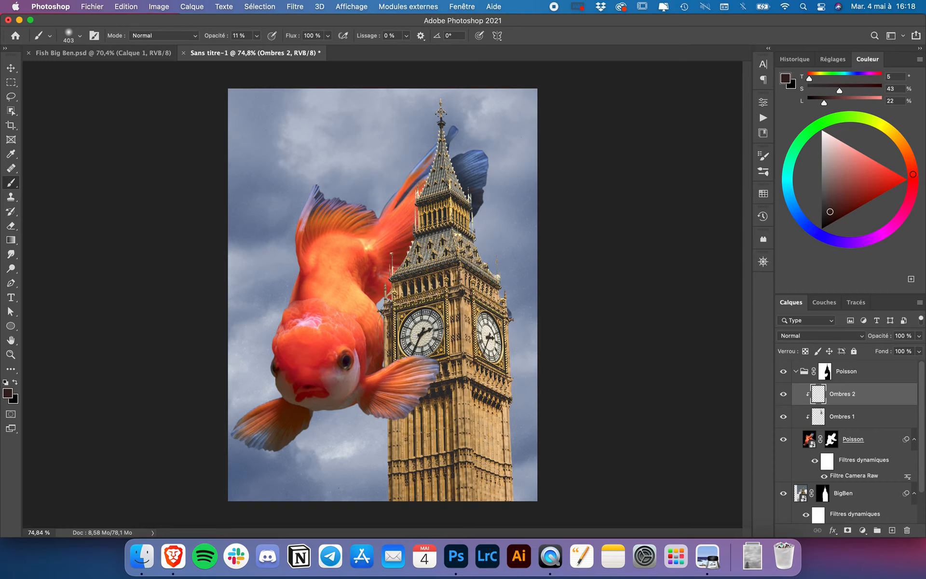
# Paint a light shadow on Ombres 2 where the fish's body meets the tower, using the soft brush at 11% opacity.
pyautogui.moveTo(405, 281); pyautogui.dragTo(385, 280)
pyautogui.moveTo(412, 197); pyautogui.dragTo(422, 195)
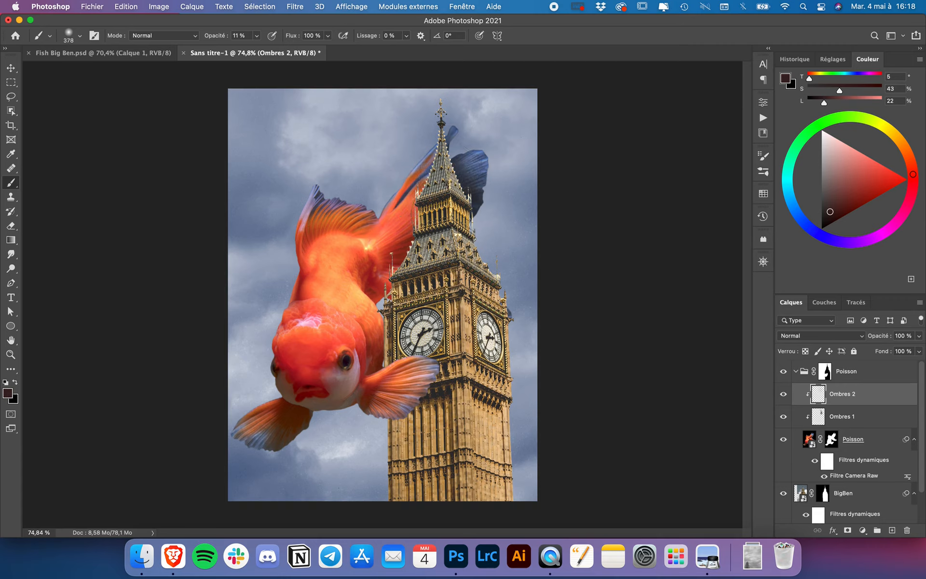
pyautogui.click(440, 179)
pyautogui.click(365, 299)
pyautogui.moveTo(403, 265)
pyautogui.mouseDown()
pyautogui.moveTo(387, 265)
pyautogui.moveTo(402, 262)
pyautogui.mouseUp()
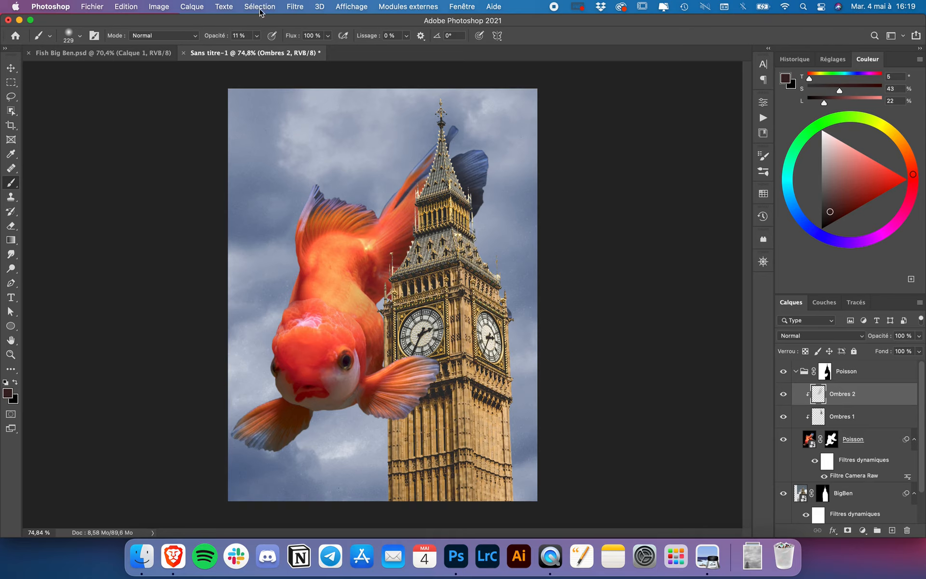
# Deepen the shadow on the fish along the tower's edge with the 229 px brush at 26% opacity.
pyautogui.click(256, 36)
pyautogui.moveTo(256, 48); pyautogui.dragTo(264, 49)
pyautogui.moveTo(388, 291); pyautogui.dragTo(424, 234)
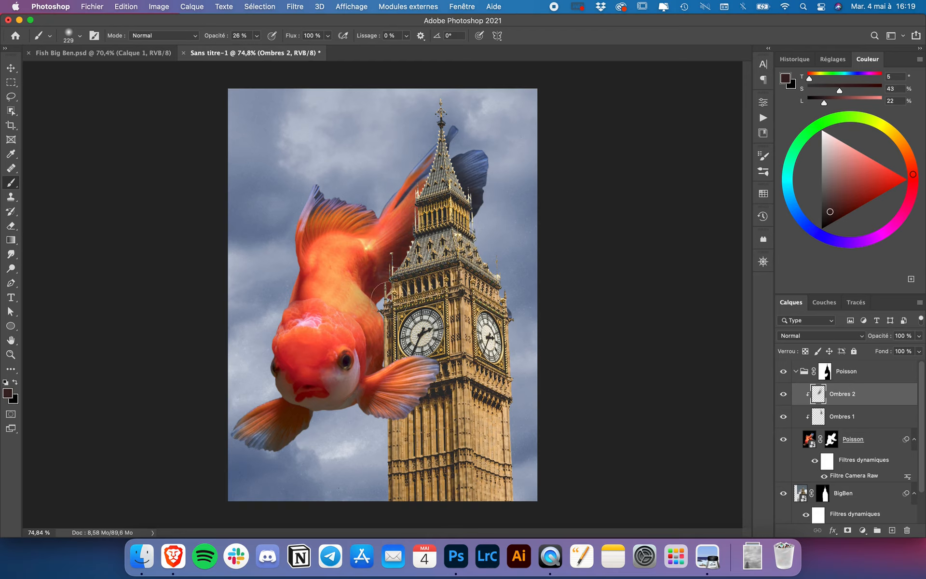
# Soften the shadow's transition beside the tower with a 455 px brush at 10% opacity.
pyautogui.moveTo(390, 288); pyautogui.dragTo(414, 288)
pyautogui.click(257, 35)
pyautogui.moveTo(257, 49); pyautogui.dragTo(246, 49)
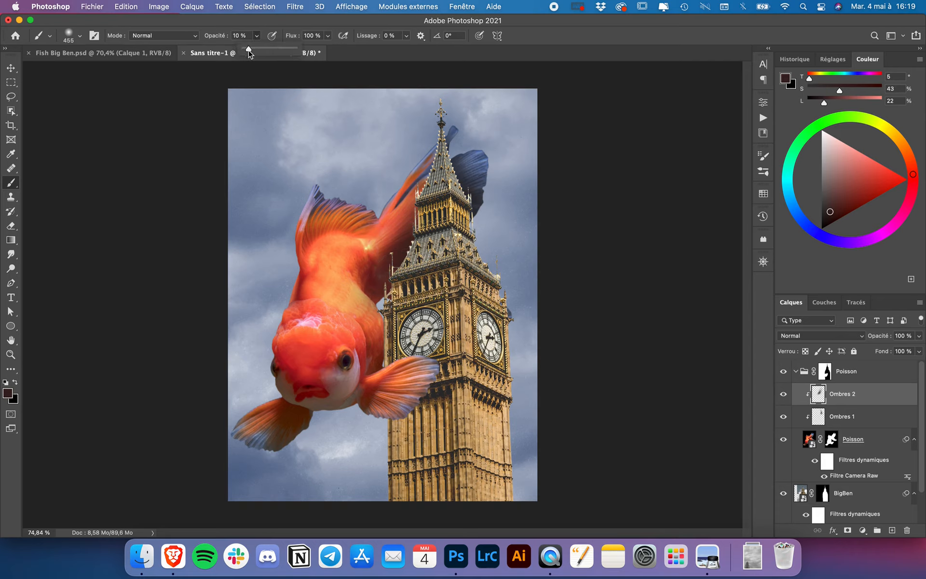
pyautogui.click(410, 260)
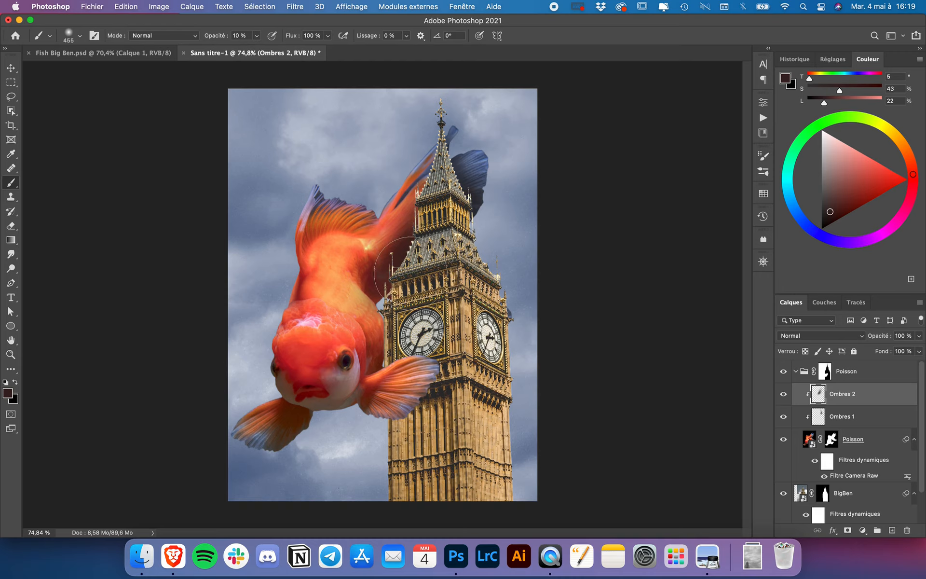
# Lighten the outer part of the body shadow on Ombres 2 with a 473 px Eraser at 24% opacity.
pyautogui.press('e')
pyautogui.moveTo(319, 221); pyautogui.dragTo(381, 225)
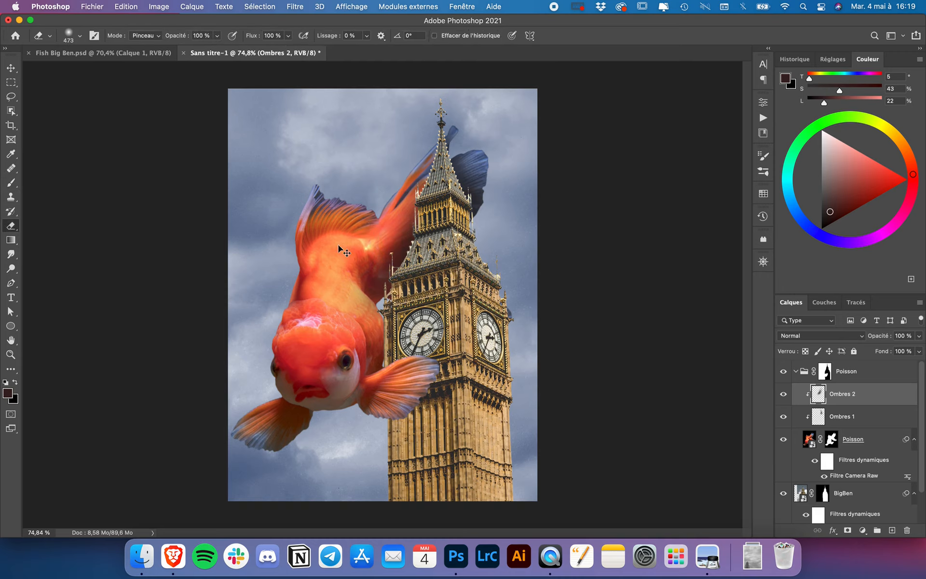
pyautogui.click(217, 35)
pyautogui.moveTo(219, 49); pyautogui.dragTo(179, 49)
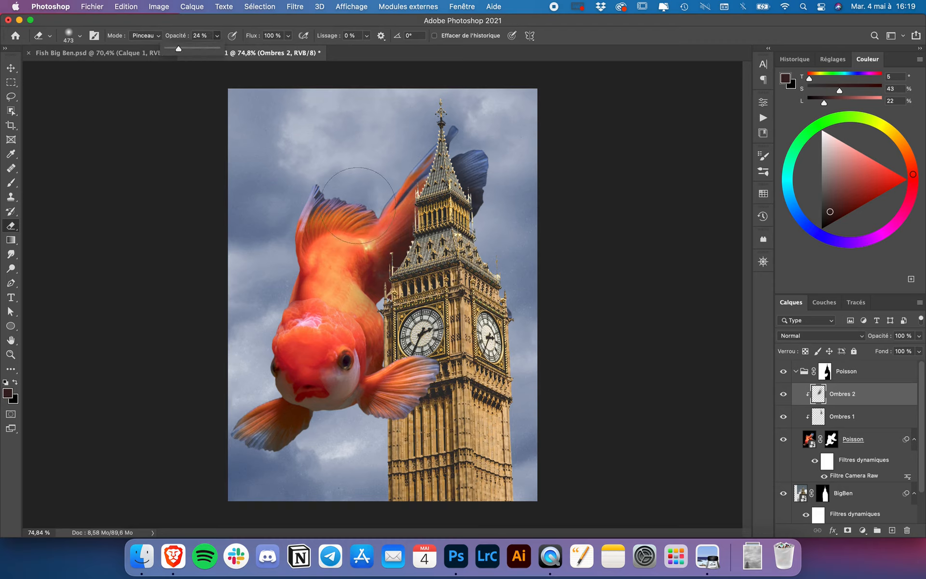
pyautogui.click(368, 205)
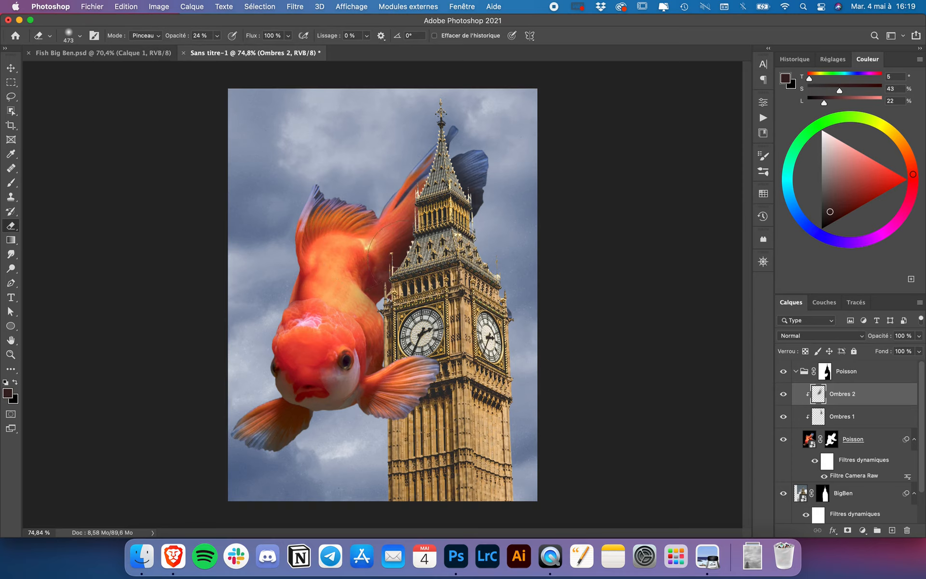
pyautogui.press('b')
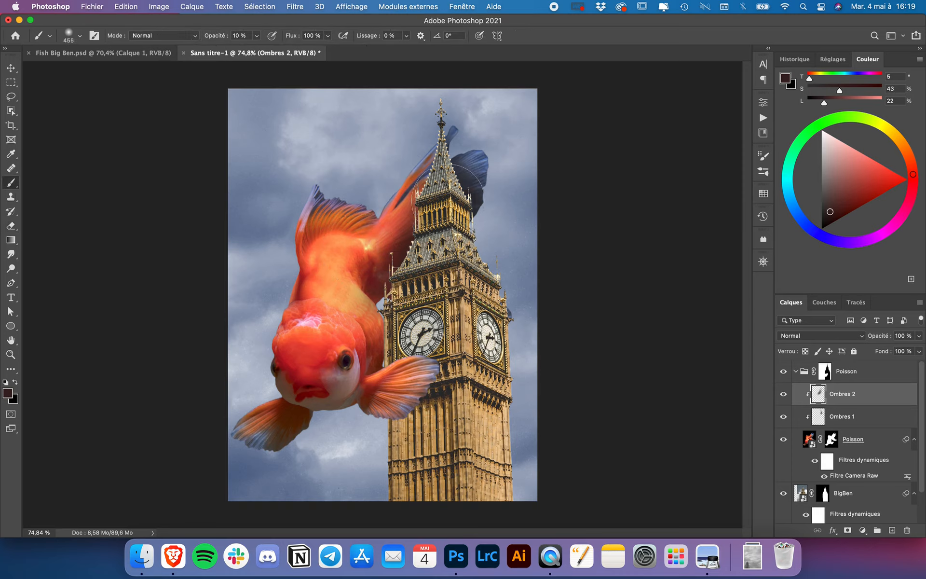
pyautogui.press('e')
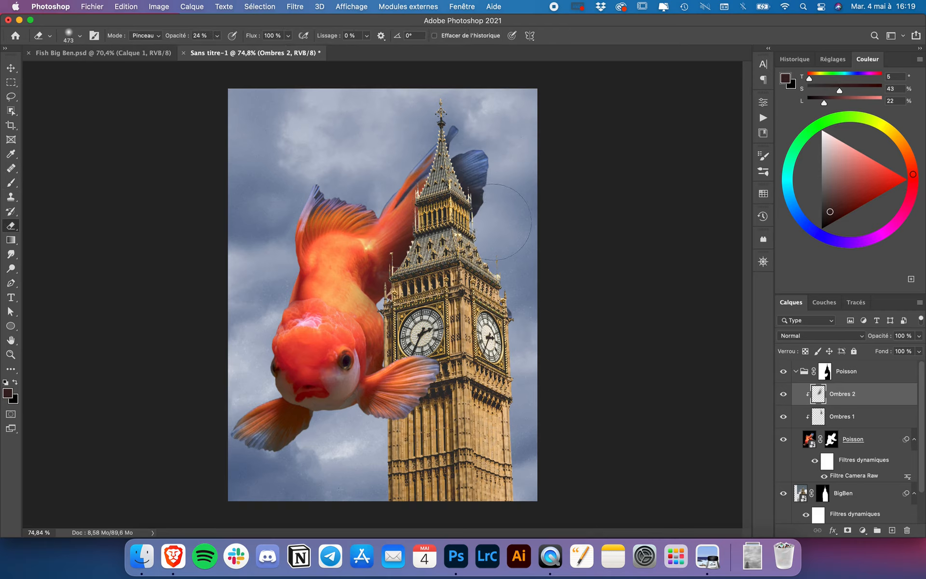
# Lighten the Ombres 2 shadow near the tail and paint soft shadow on the body above the tower-side fin at 10% brush opacity.
pyautogui.moveTo(495, 199); pyautogui.dragTo(470, 196)
pyautogui.press('b')
pyautogui.scroll(3, 381, 348)
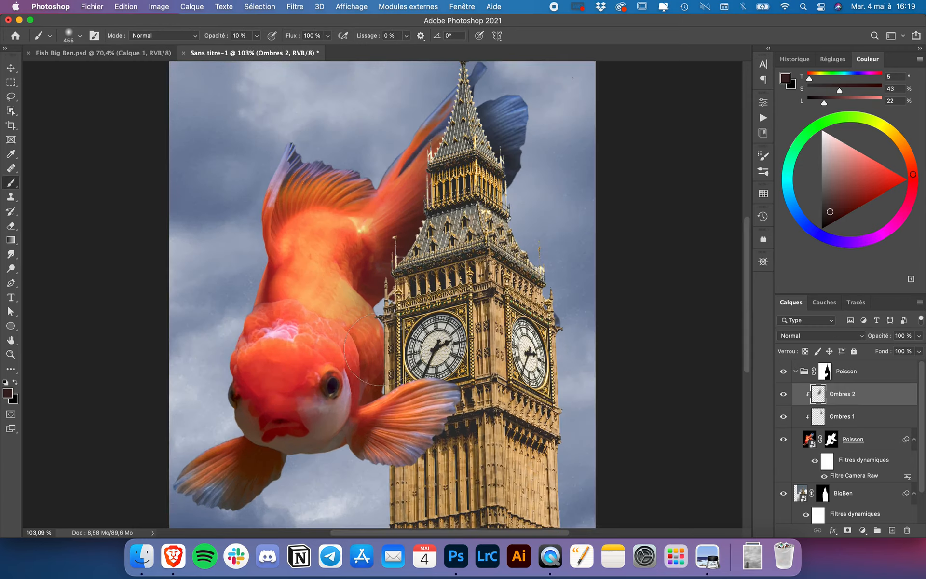
pyautogui.moveTo(409, 351)
pyautogui.mouseDown()
pyautogui.moveTo(359, 351)
pyautogui.moveTo(398, 338)
pyautogui.moveTo(368, 334)
pyautogui.mouseUp()
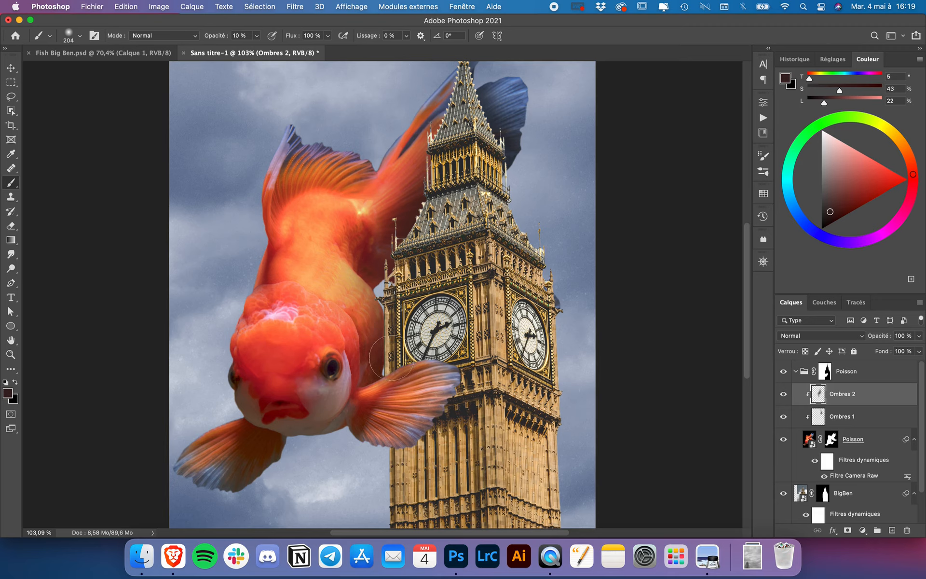
pyautogui.moveTo(387, 332); pyautogui.dragTo(360, 332)
# Erase the Ombres 2 shadow from the fin overlapping the tower with a 120 px Eraser at 100% opacity.
pyautogui.press('e')
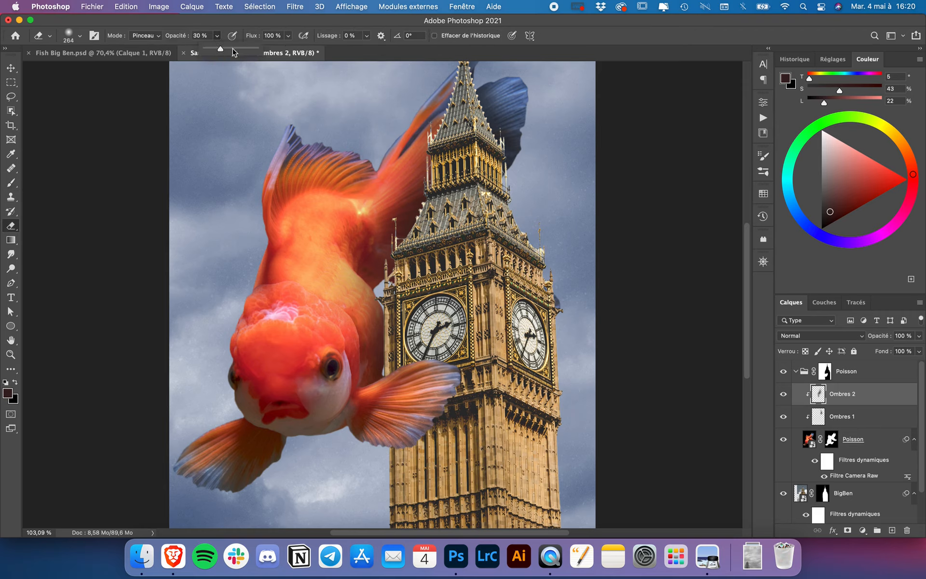
pyautogui.press('0')
pyautogui.moveTo(446, 378)
pyautogui.keyDown('ctrl'); pyautogui.keyDown('alt'); pyautogui.mouseDown()
pyautogui.moveTo(401, 378)
pyautogui.moveTo(376, 401)
pyautogui.mouseUp(); pyautogui.keyUp('alt'); pyautogui.keyUp('ctrl')
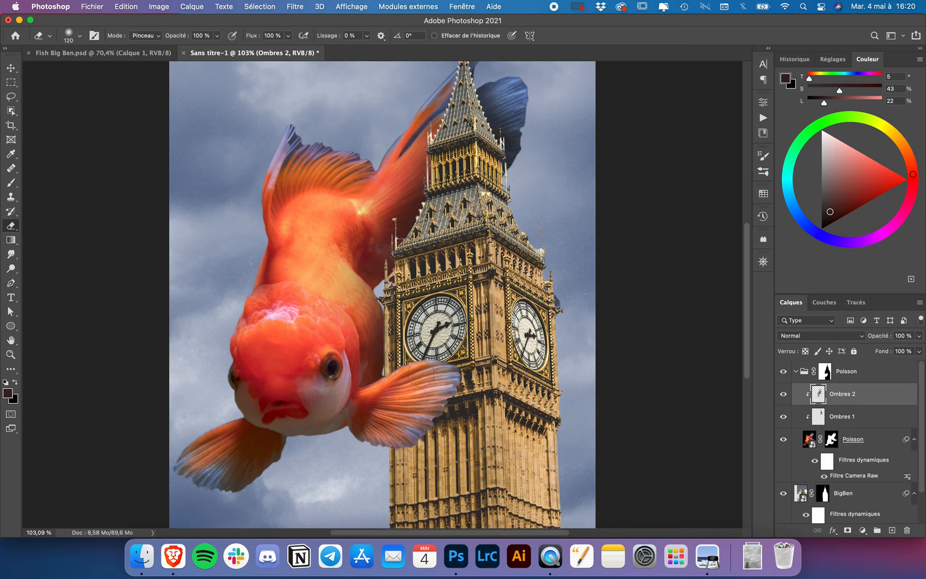
# Compare the whole composition with and without the Ombres 2 layer by toggling its visibility.
pyautogui.scroll(-4, 427, 432)
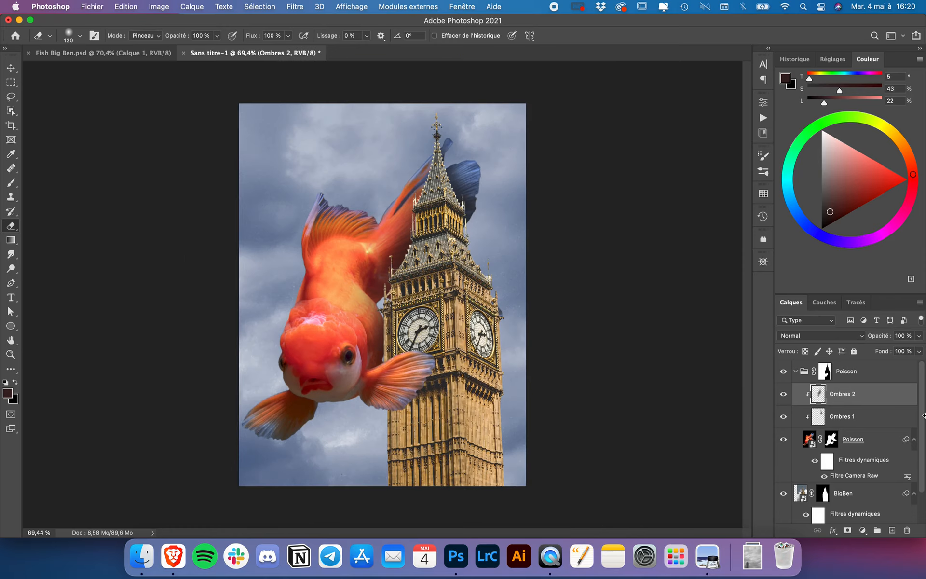
pyautogui.click(783, 395)
pyautogui.click(784, 395)
pyautogui.scroll(-4, 505, 362)
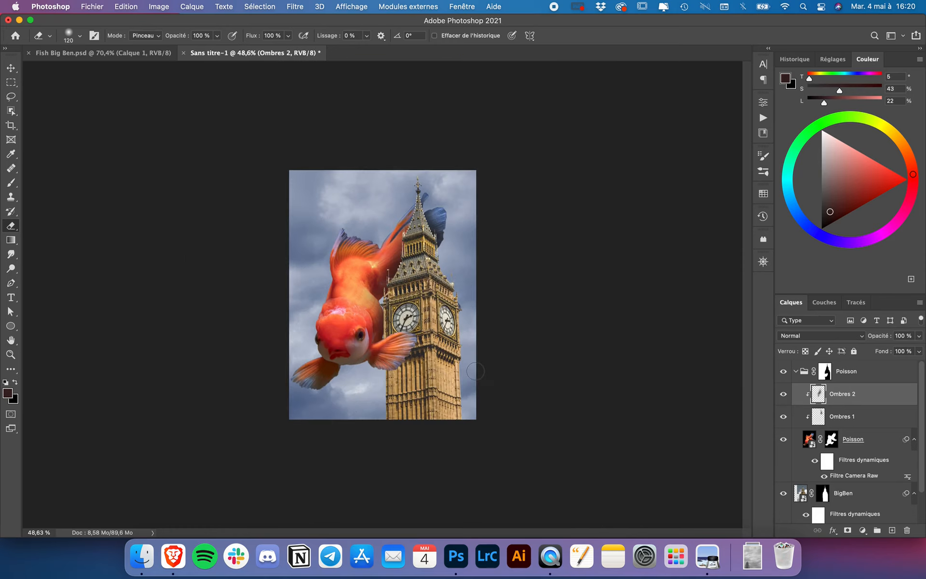
pyautogui.click(783, 394)
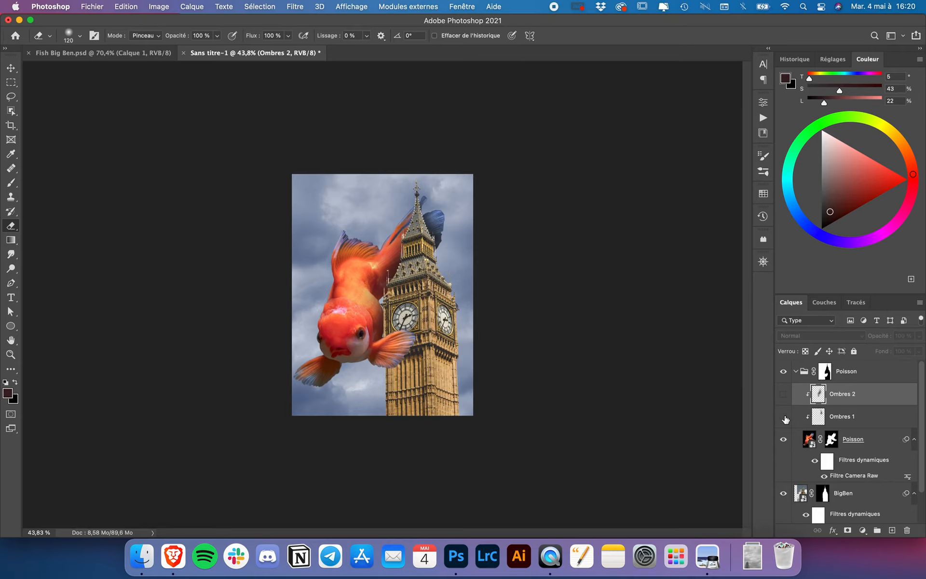
pyautogui.click(784, 394)
pyautogui.scroll(4, 479, 332)
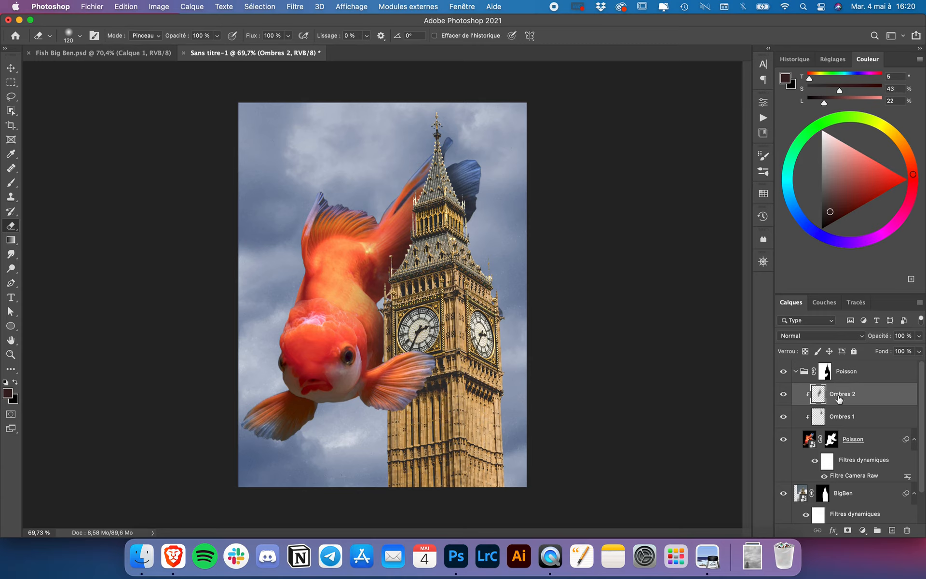
# Collapse the Poisson group and create a layer named Ombre nageoire clipped to BigBen.
pyautogui.click(795, 371)
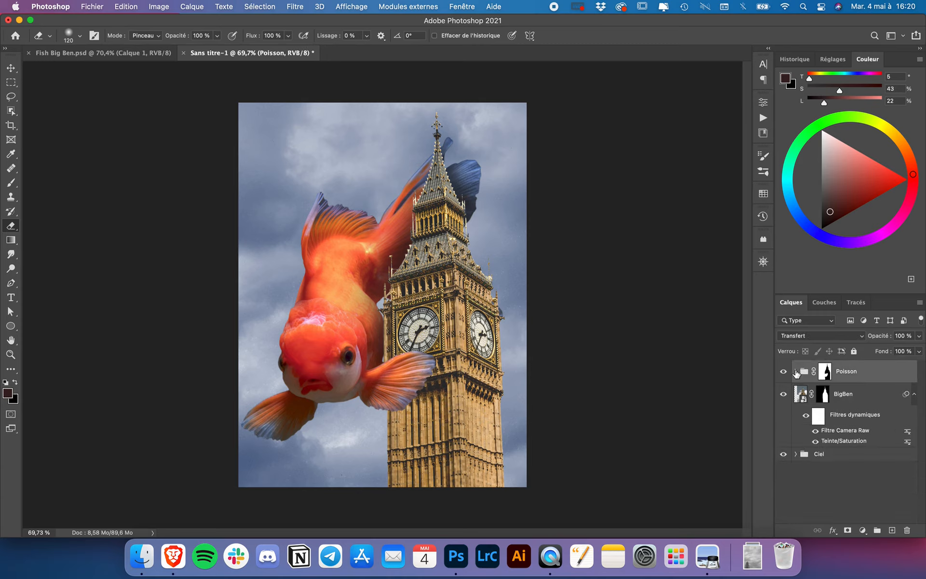
pyautogui.click(857, 395)
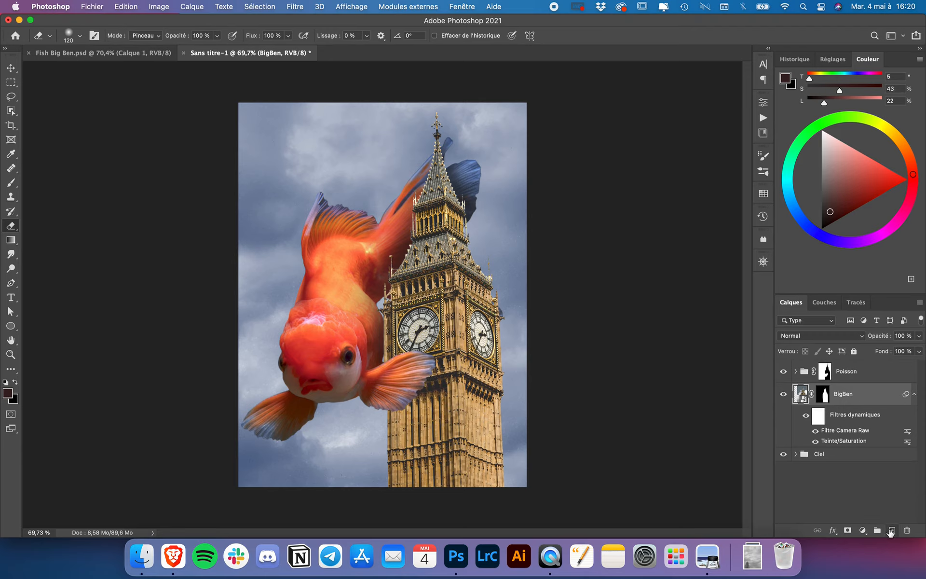
pyautogui.click(890, 532)
pyautogui.keyDown('alt'); pyautogui.click(839, 405); pyautogui.keyUp('alt')
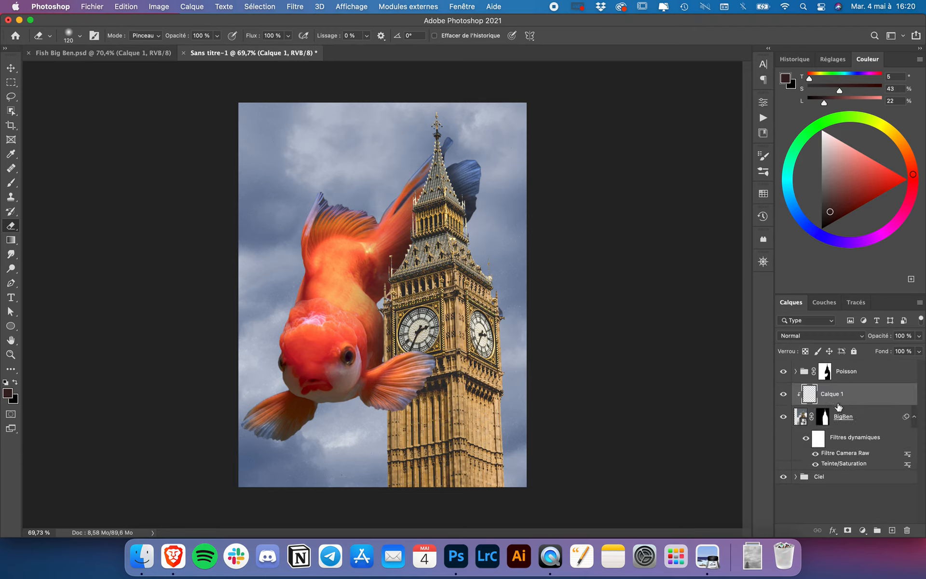
pyautogui.doubleClick(832, 394)
pyautogui.write('Ombre nageoire')
pyautogui.press('Return')
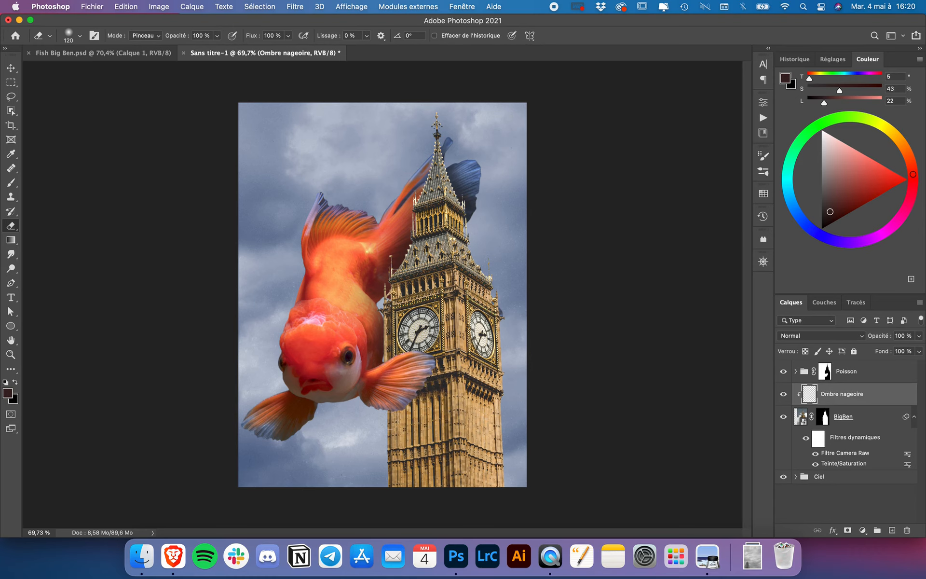
# Paint the fin's shadow on the tower at 41% opacity, using the sampled stone colour darkened to 24% lightness.
pyautogui.scroll(2, 389, 421)
pyautogui.press('b')
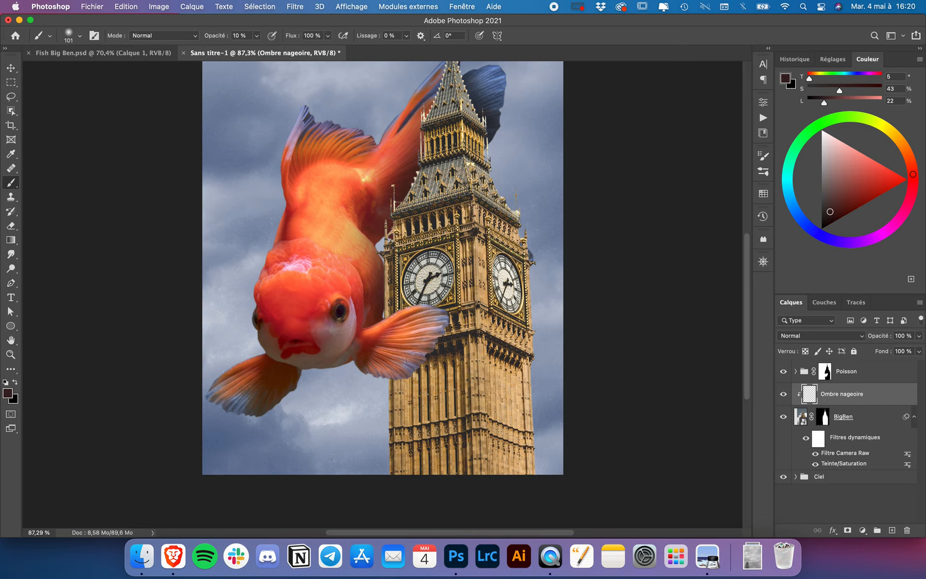
pyautogui.keyDown('alt'); pyautogui.click(433, 365); pyautogui.keyUp('alt')
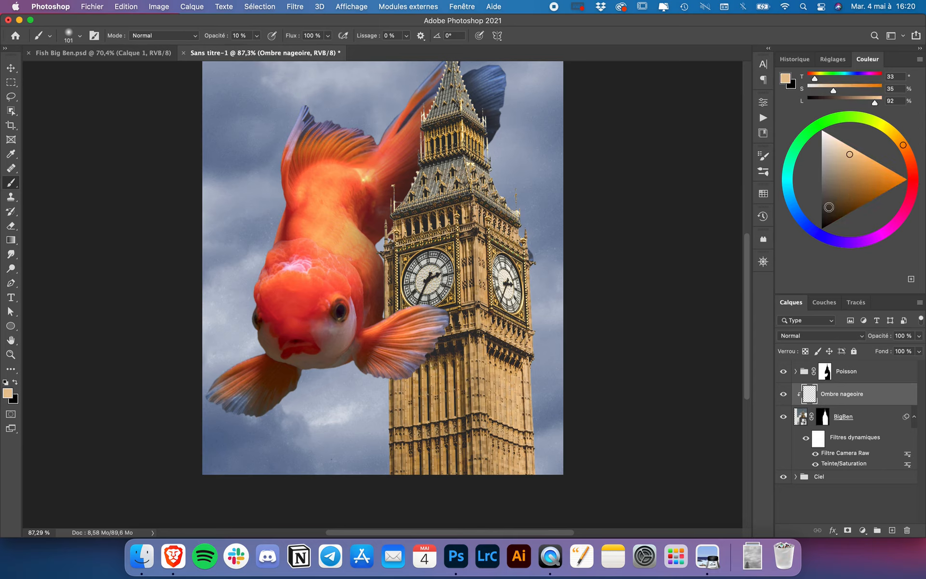
pyautogui.click(828, 208)
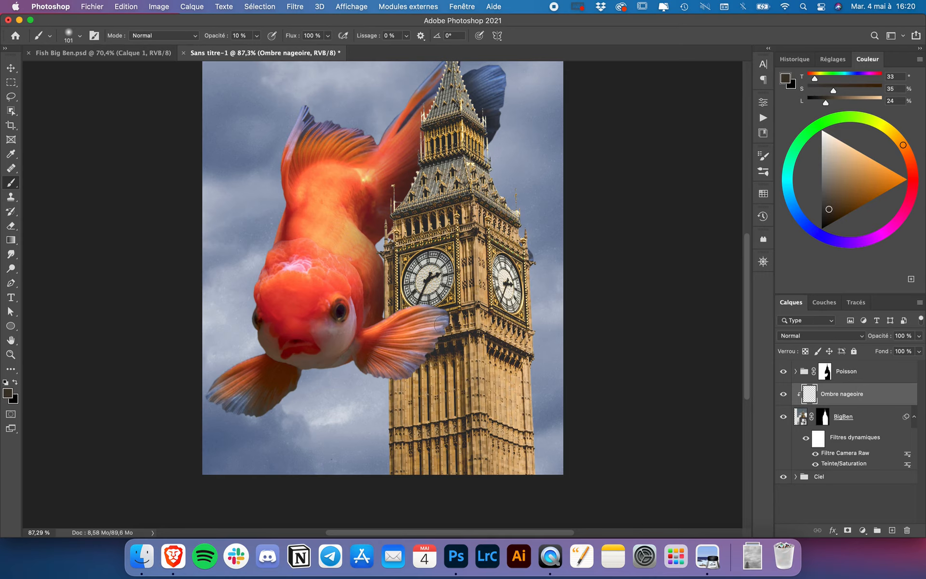
pyautogui.moveTo(402, 379)
pyautogui.mouseDown()
pyautogui.moveTo(382, 385)
pyautogui.moveTo(428, 352)
pyautogui.mouseUp()
pyautogui.click(256, 37)
pyautogui.click(273, 46)
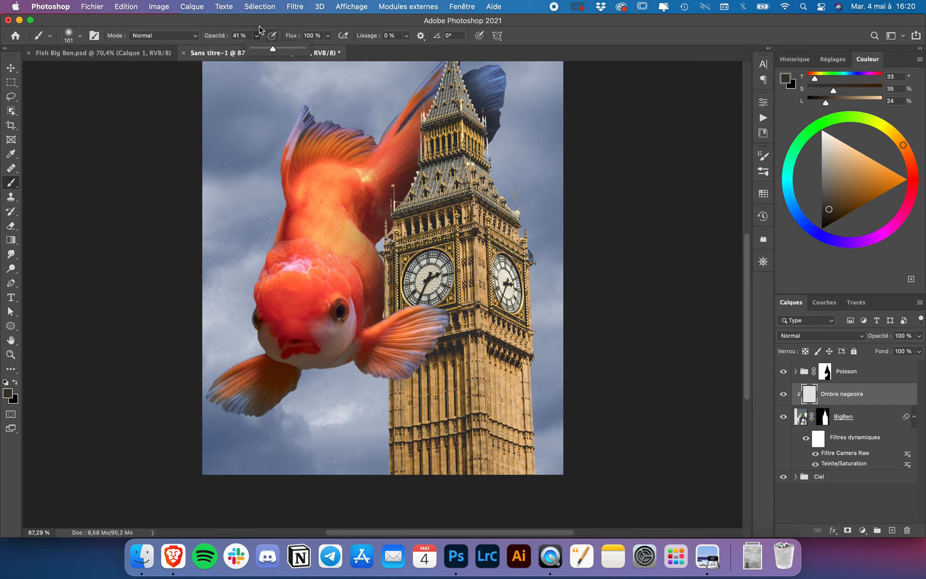
pyautogui.click(260, 27)
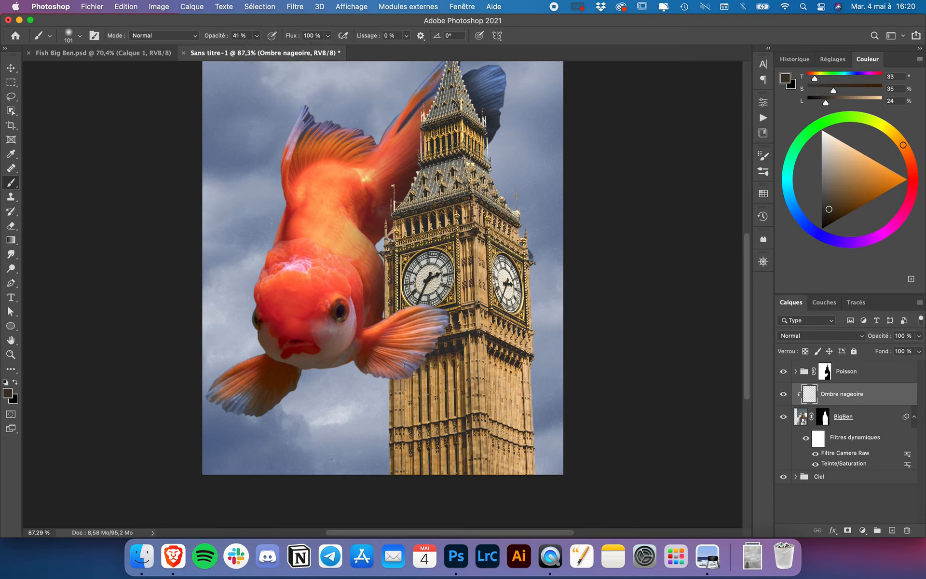
pyautogui.moveTo(434, 330); pyautogui.dragTo(420, 347)
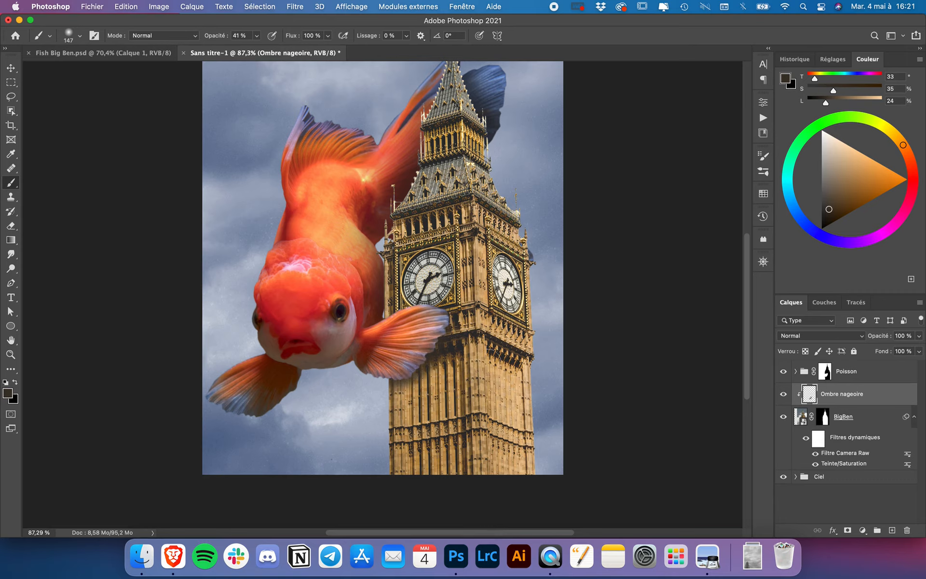
# Refine the fin's shadow by erasing its outer part with the 120 px Eraser and repainting close to the fin with a smaller brush.
pyautogui.press('e')
pyautogui.moveTo(394, 393); pyautogui.dragTo(437, 376)
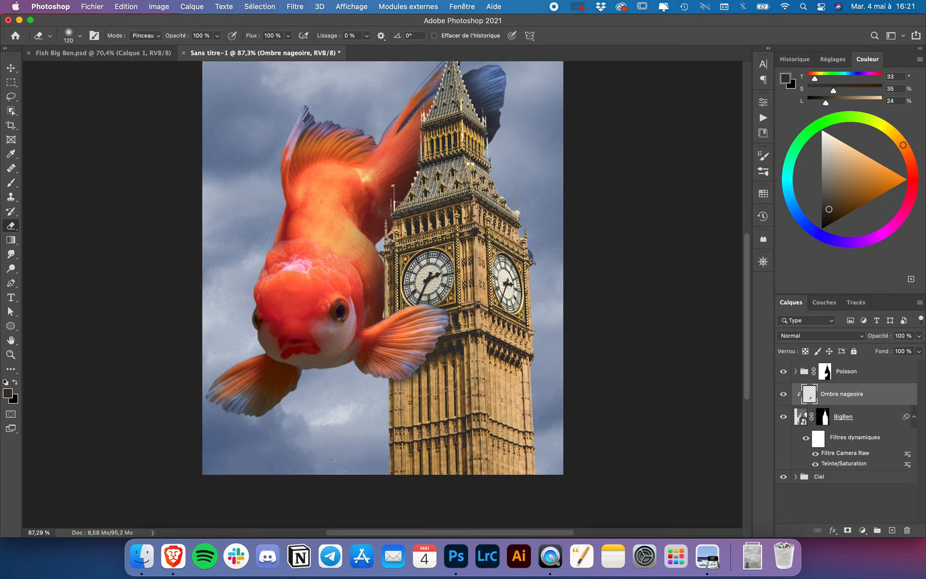
pyautogui.press('b')
pyautogui.moveTo(414, 354); pyautogui.dragTo(406, 346)
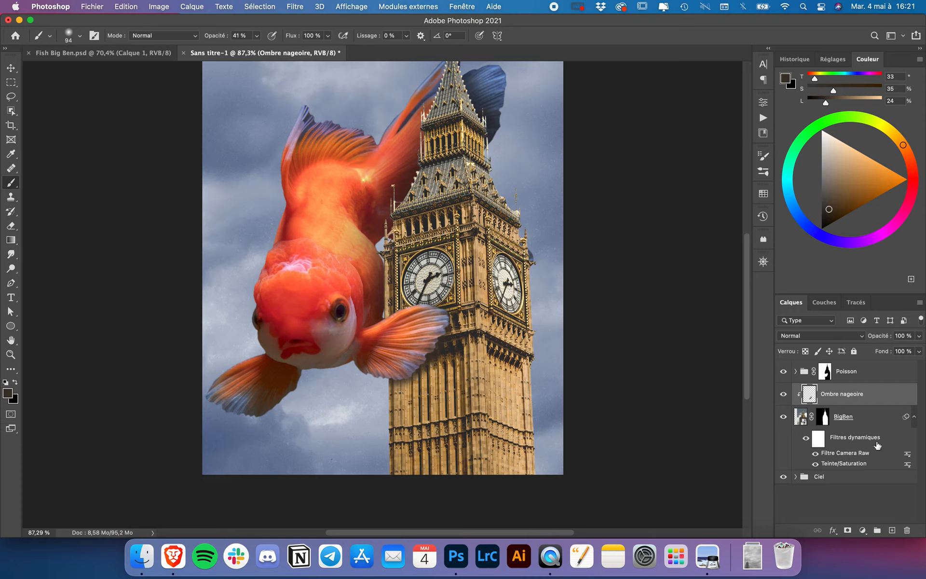
# Check the effect of the Ombre nageoire layer by toggling its visibility and viewing the whole image.
pyautogui.click(783, 393)
pyautogui.click(784, 394)
pyautogui.scroll(-5, 499, 374)
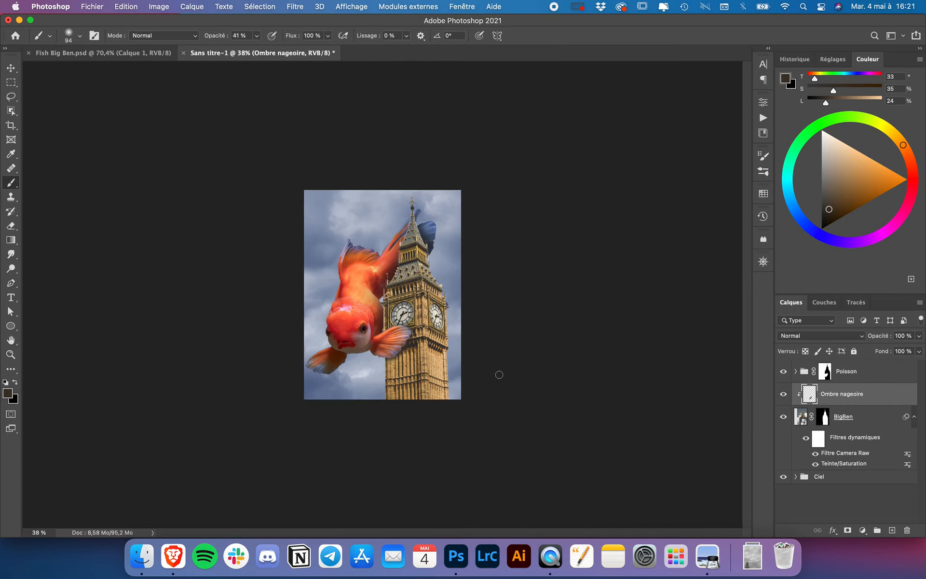
pyautogui.scroll(3, 499, 375)
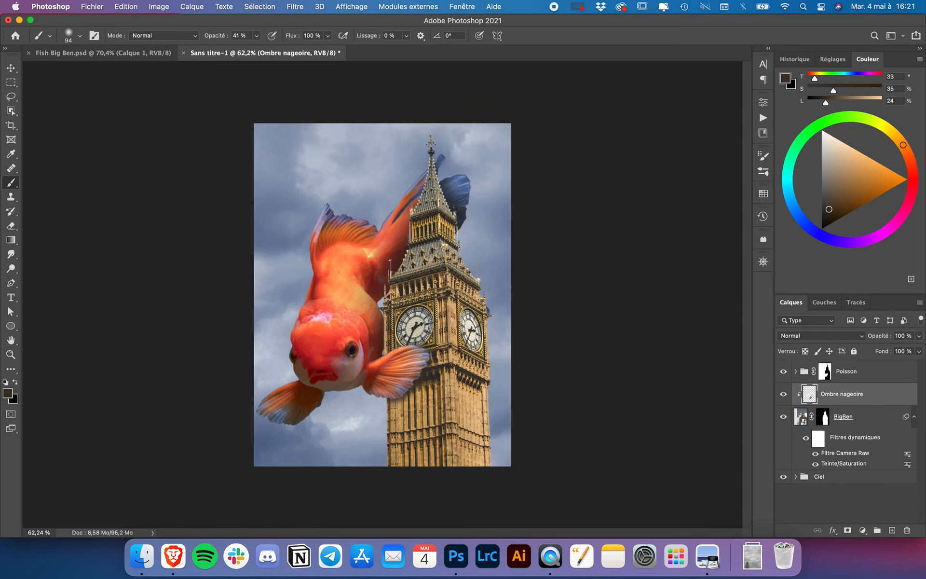
# Add a Luminosité/Contraste adjustment layer above Ombre nageoire and clip it to BigBen.
pyautogui.click(6, 69)
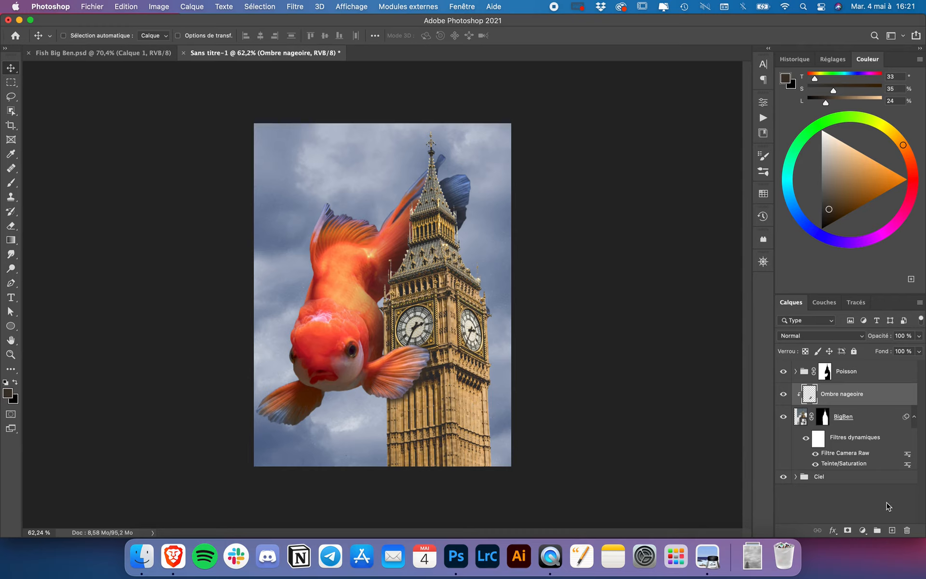
pyautogui.click(834, 62)
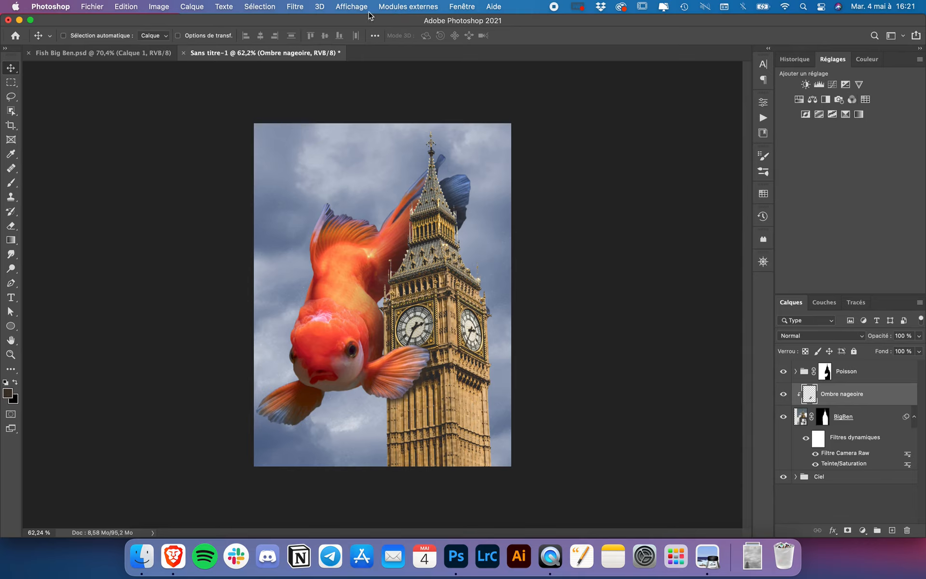
pyautogui.click(453, 7)
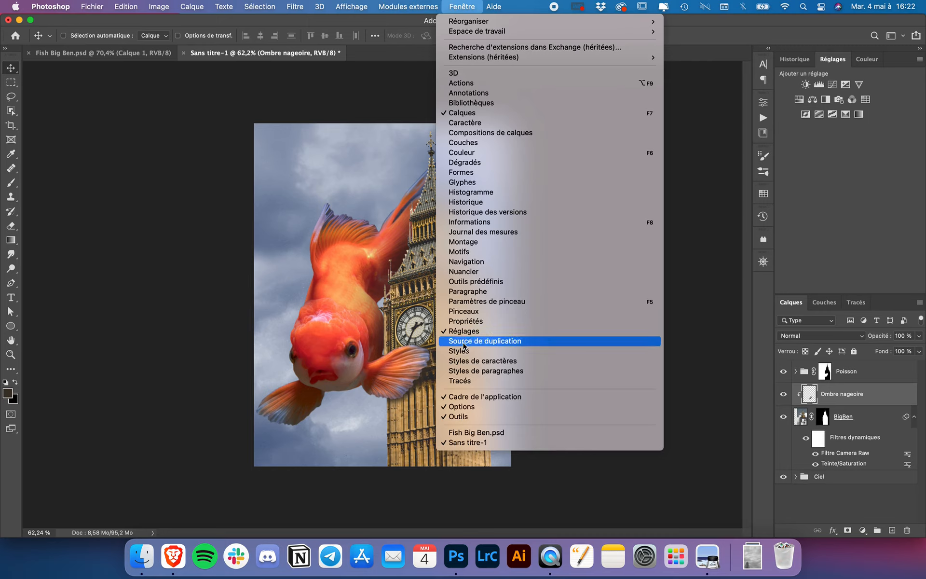
pyautogui.click(815, 182)
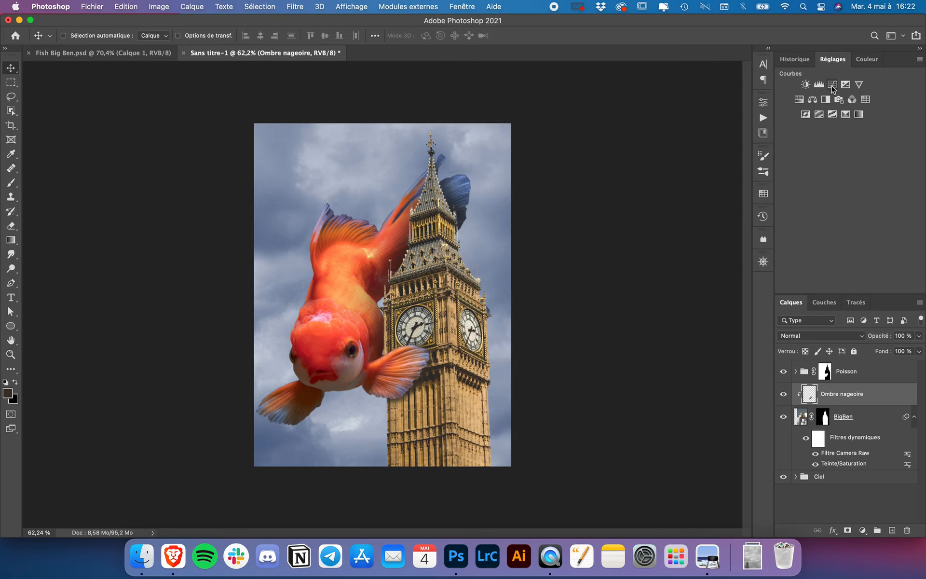
pyautogui.click(806, 85)
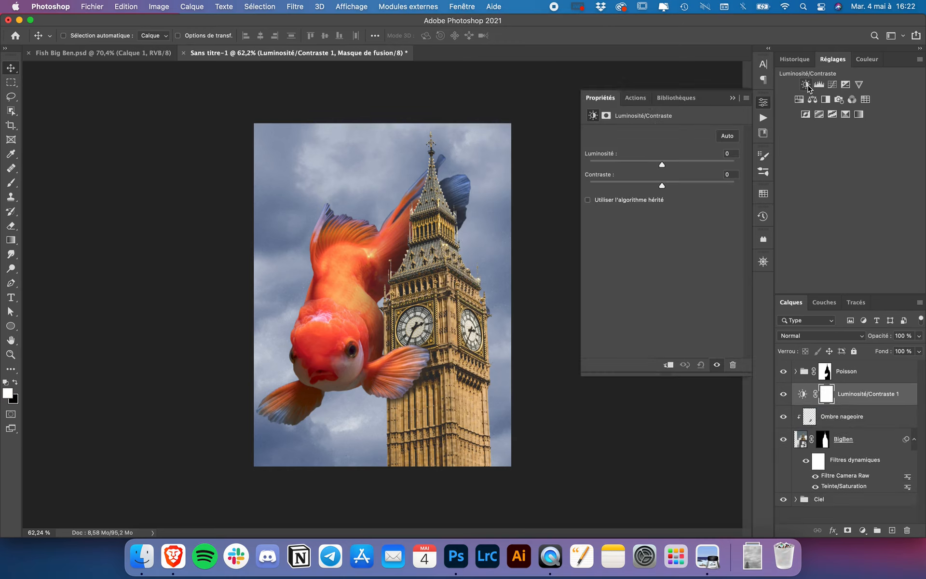
pyautogui.keyDown('alt'); pyautogui.click(845, 405); pyautogui.keyUp('alt')
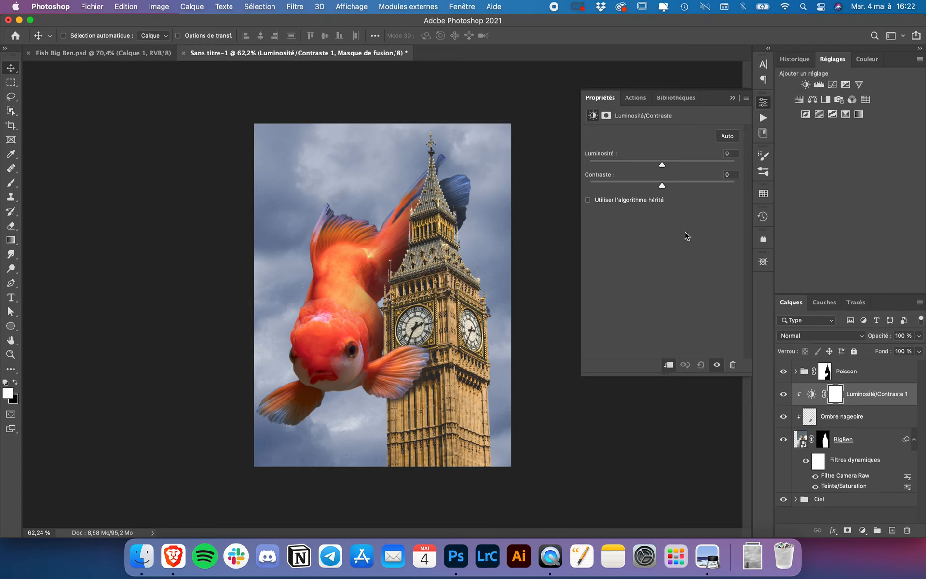
# Darken the tower by setting the adjustment's Luminosité to -116 and Contraste to 29.
pyautogui.moveTo(662, 166); pyautogui.dragTo(613, 165)
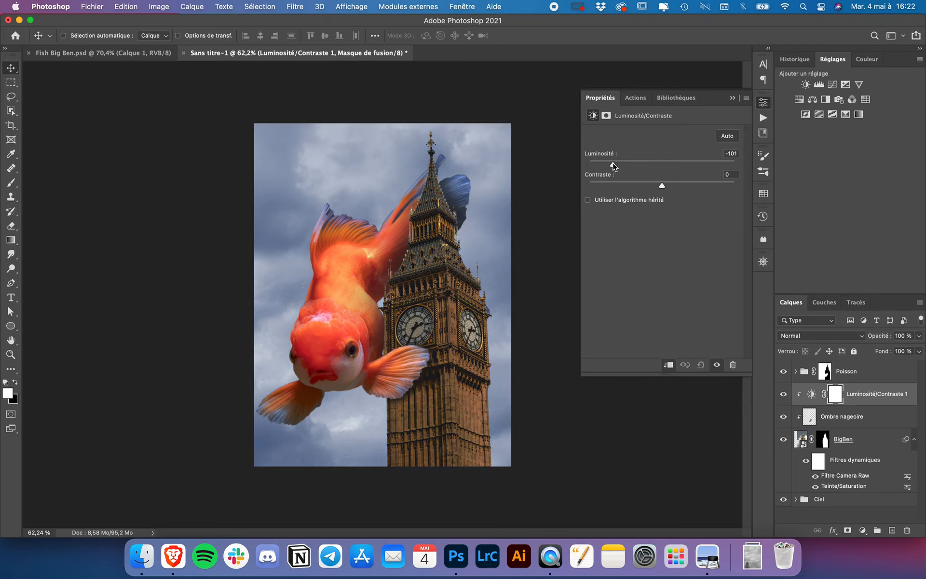
pyautogui.moveTo(664, 187); pyautogui.dragTo(684, 188)
pyautogui.moveTo(612, 168); pyautogui.dragTo(605, 165)
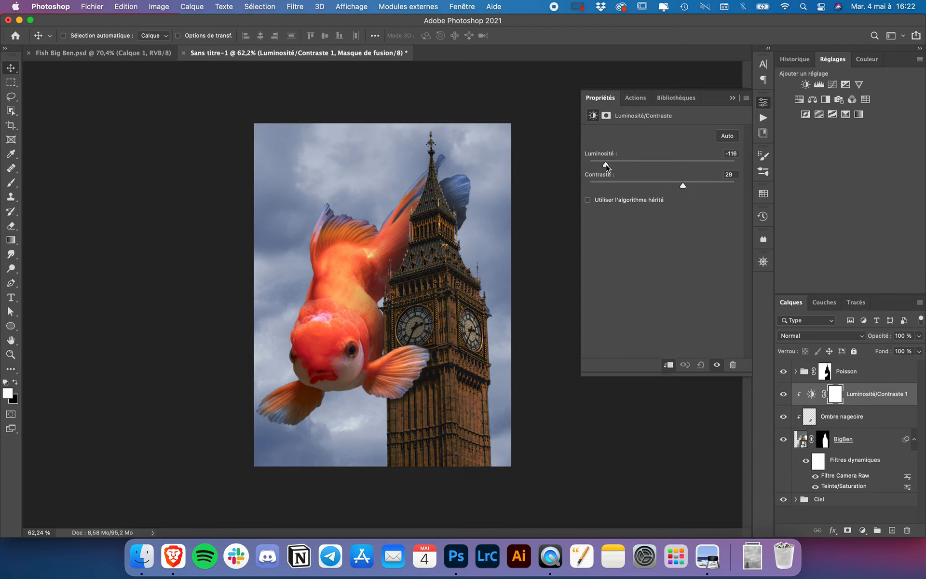
pyautogui.click(595, 102)
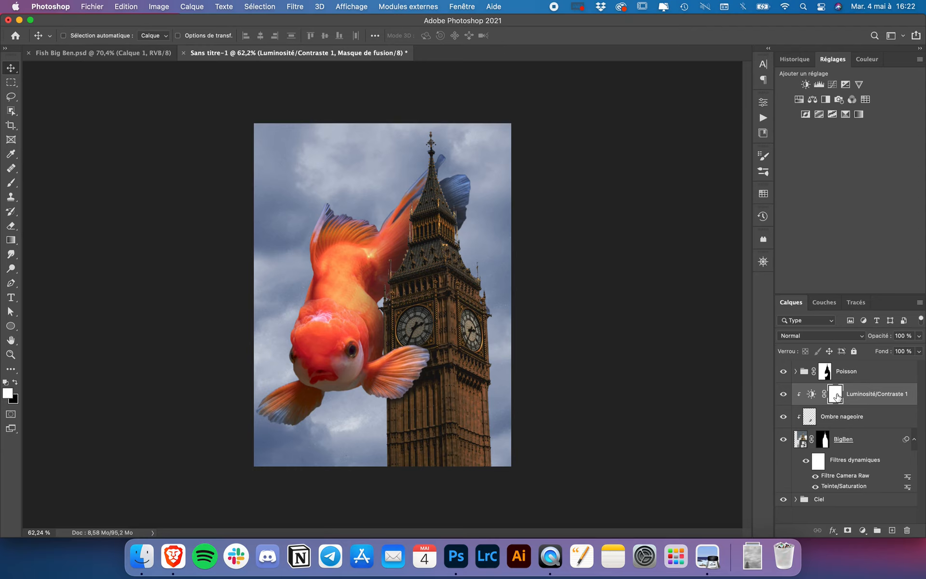
# Invert the Luminosité/Contraste 1 mask to black and set the Brush opacity to 100 %.
pyautogui.press('super+i')
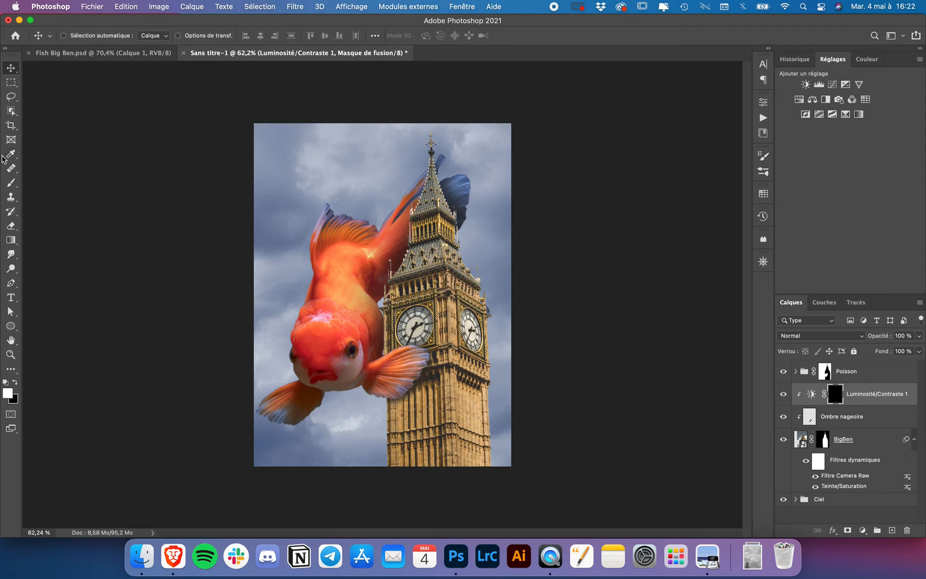
pyautogui.click(10, 181)
pyautogui.click(256, 35)
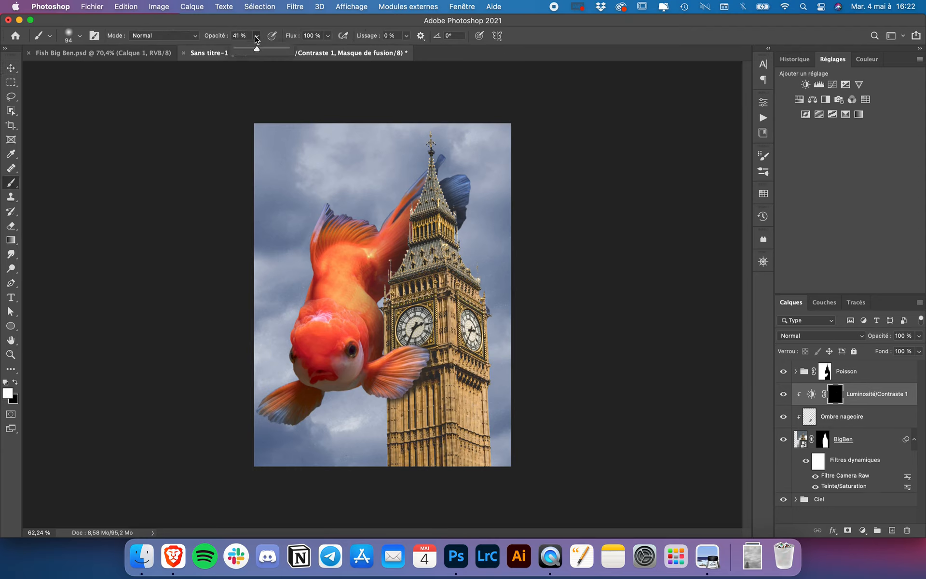
pyautogui.moveTo(257, 50); pyautogui.dragTo(326, 53)
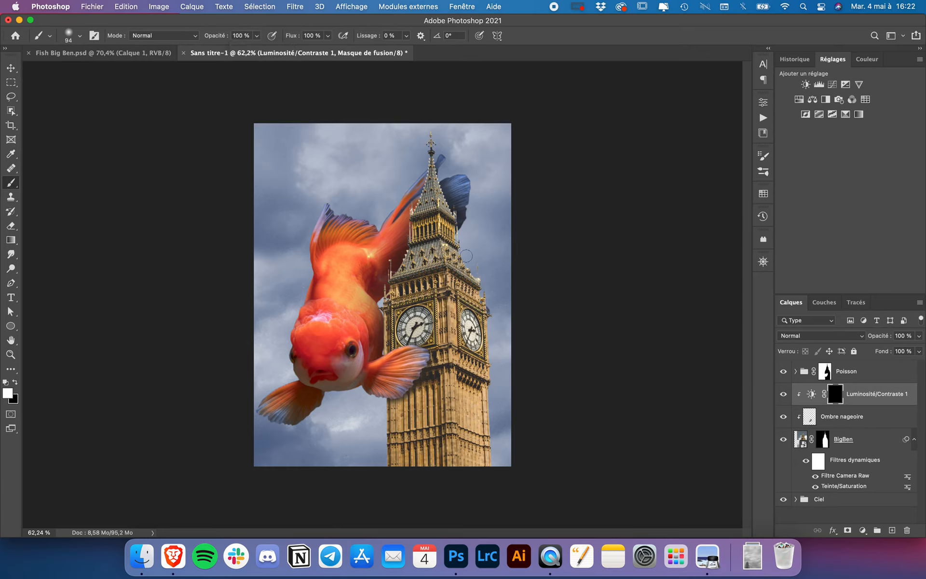
# Paint white on the mask over the tower's shaded right-hand face, from the spire down to the base.
pyautogui.moveTo(443, 177)
pyautogui.mouseDown()
pyautogui.moveTo(437, 139)
pyautogui.moveTo(455, 235)
pyautogui.mouseUp()
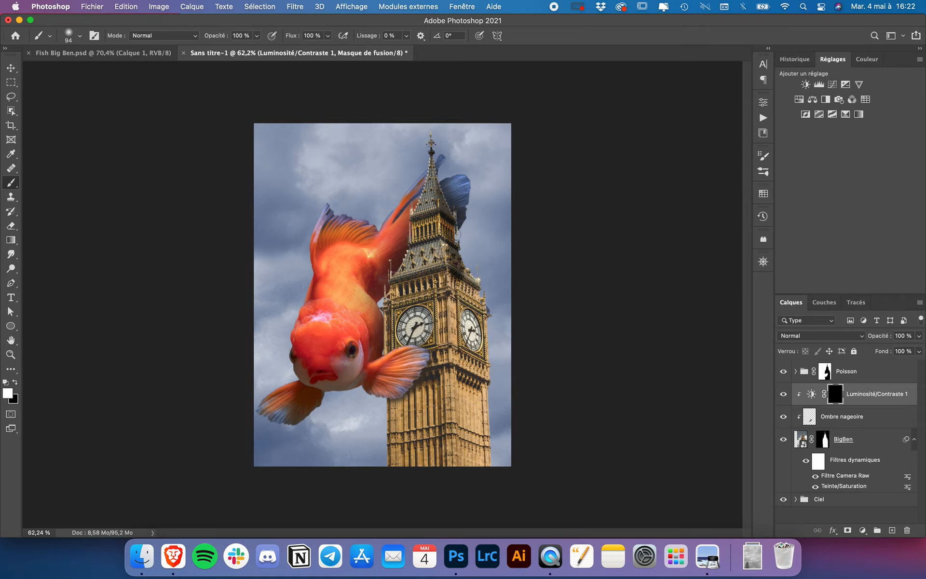
pyautogui.moveTo(462, 269)
pyautogui.mouseDown()
pyautogui.moveTo(467, 309)
pyautogui.moveTo(476, 297)
pyautogui.moveTo(472, 322)
pyautogui.moveTo(466, 263)
pyautogui.moveTo(452, 279)
pyautogui.moveTo(466, 405)
pyautogui.moveTo(476, 258)
pyautogui.mouseUp()
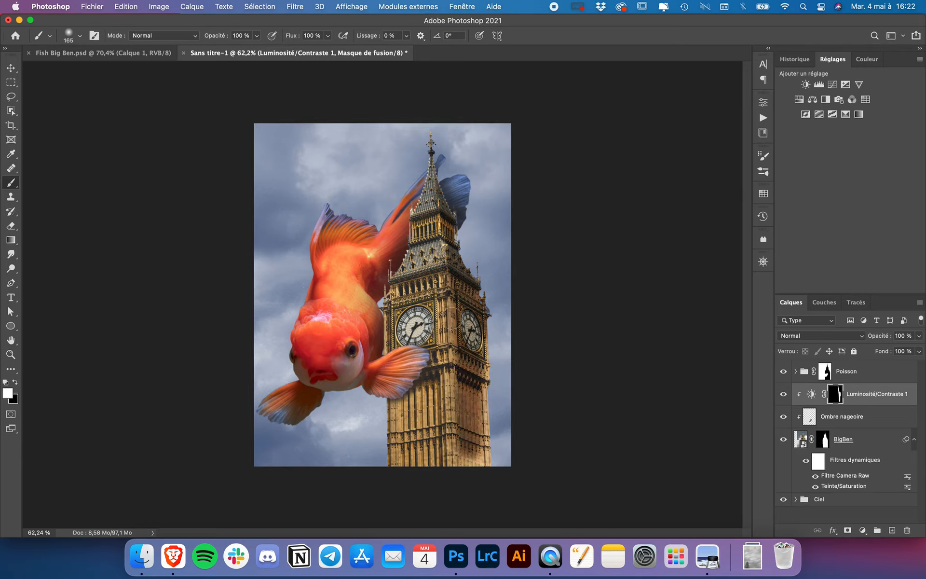
pyautogui.moveTo(466, 317); pyautogui.dragTo(496, 315)
pyautogui.moveTo(475, 388)
pyautogui.mouseDown()
pyautogui.moveTo(480, 479)
pyautogui.moveTo(487, 265)
pyautogui.moveTo(485, 484)
pyautogui.mouseUp()
# Refine the shadow mask along the tower's front corner, from the base up to the spire, with a 66 px Brush.
pyautogui.scroll(5, 485, 484)
pyautogui.scroll(-5, 484, 483)
pyautogui.rightClick(484, 452)
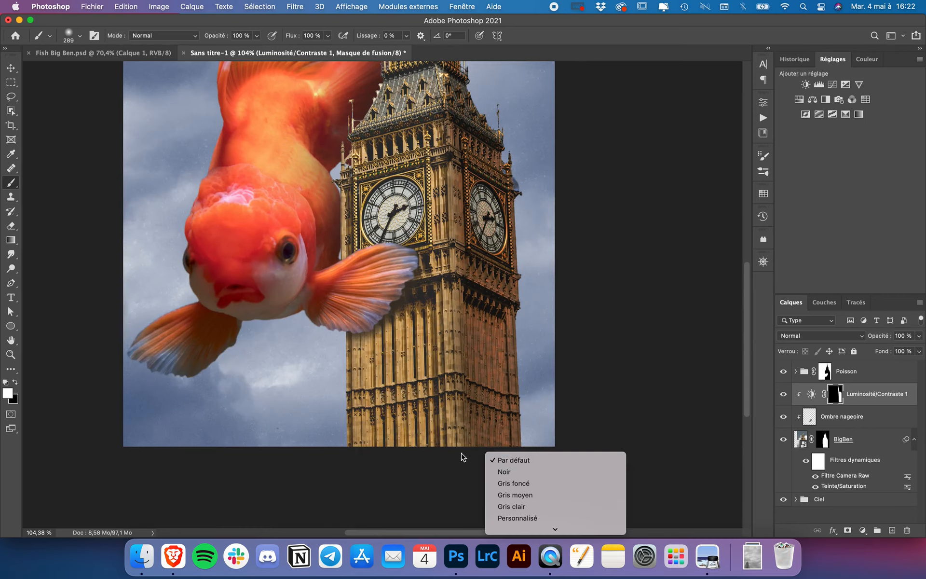
pyautogui.click(461, 455)
pyautogui.moveTo(479, 421); pyautogui.dragTo(416, 425)
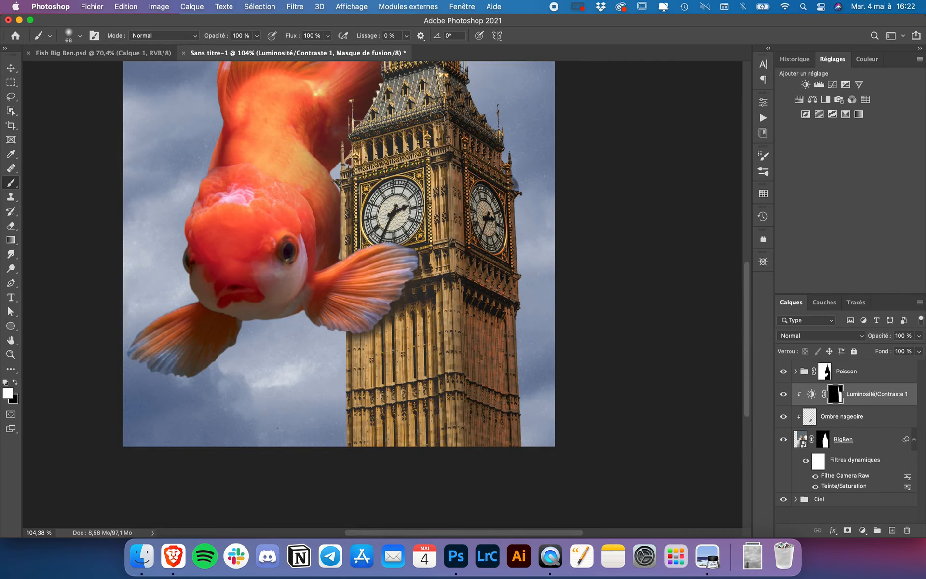
pyautogui.moveTo(451, 116); pyautogui.dragTo(467, 456)
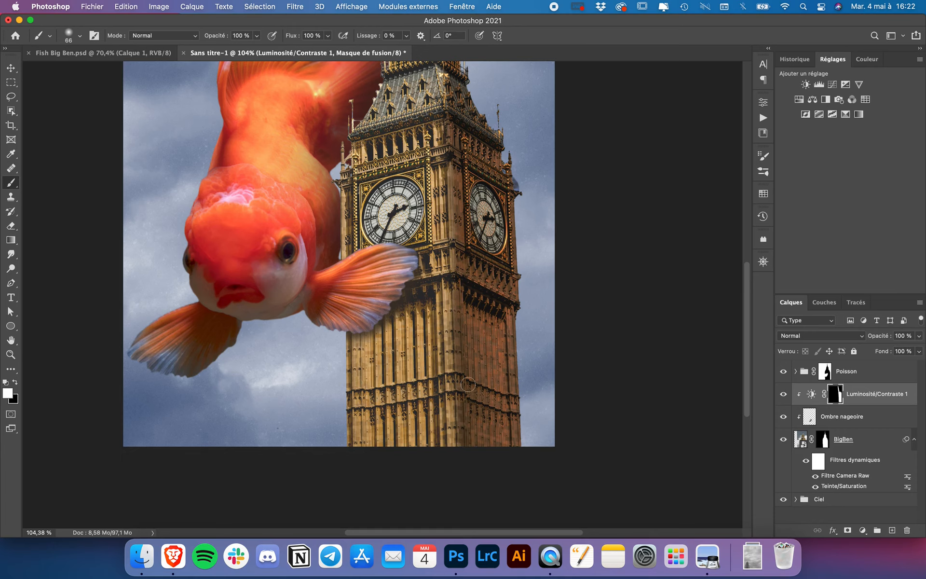
pyautogui.scroll(3, 462, 164)
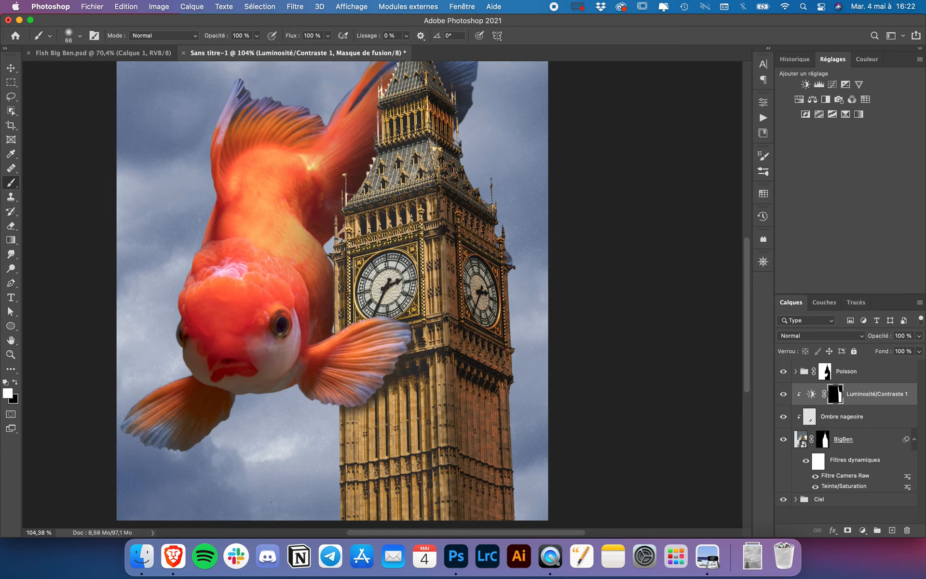
pyautogui.scroll(2, 439, 94)
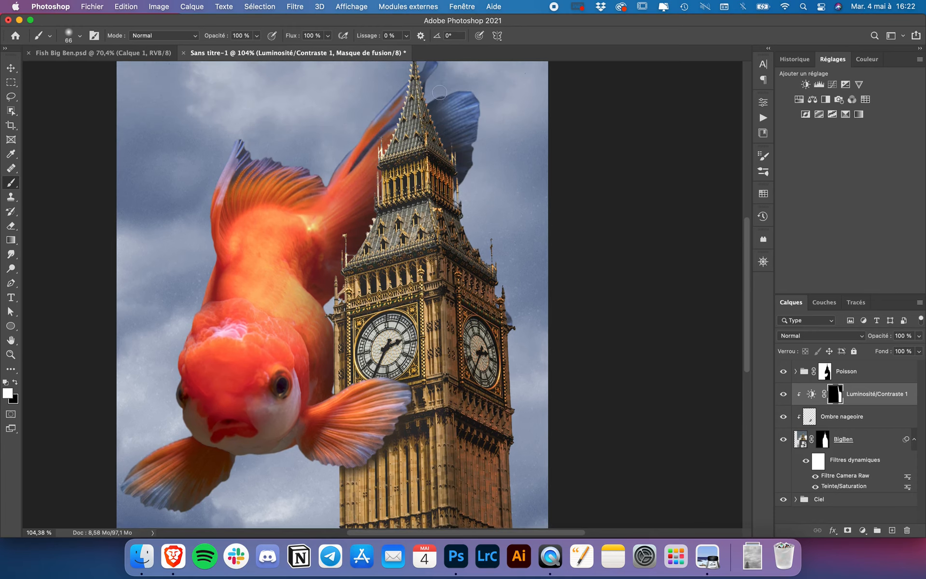
pyautogui.scroll(2, 425, 83)
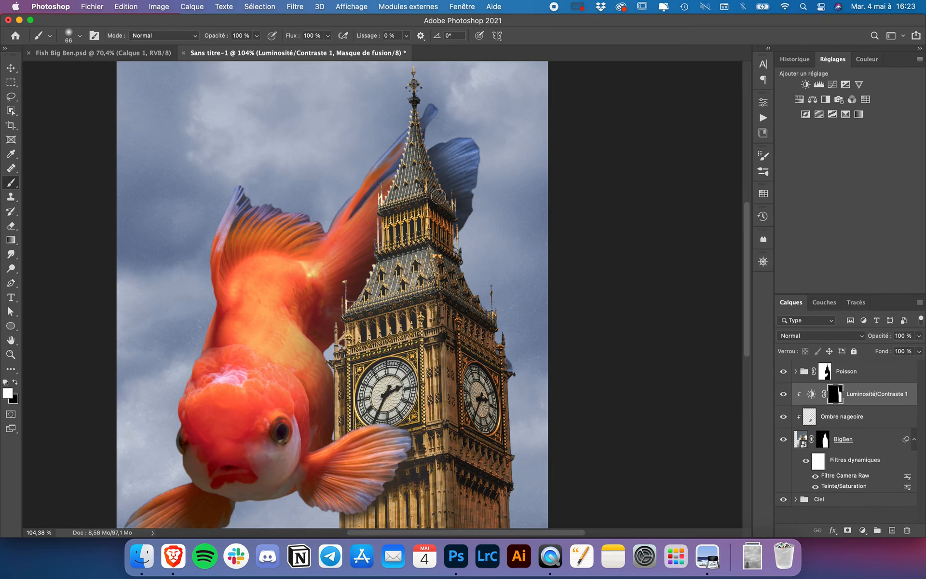
pyautogui.press('x')
pyautogui.press('x')
# Compare the image with and without Luminosité/Contraste 1 and set its Luminosité to about -132 and Contraste to 45.
pyautogui.scroll(-5, 477, 328)
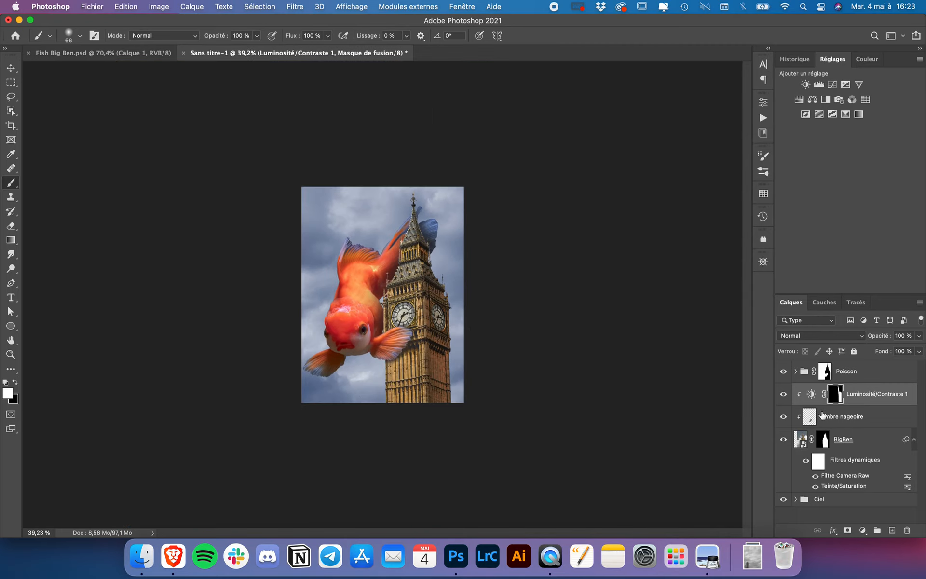
pyautogui.click(783, 395)
pyautogui.click(782, 395)
pyautogui.doubleClick(812, 394)
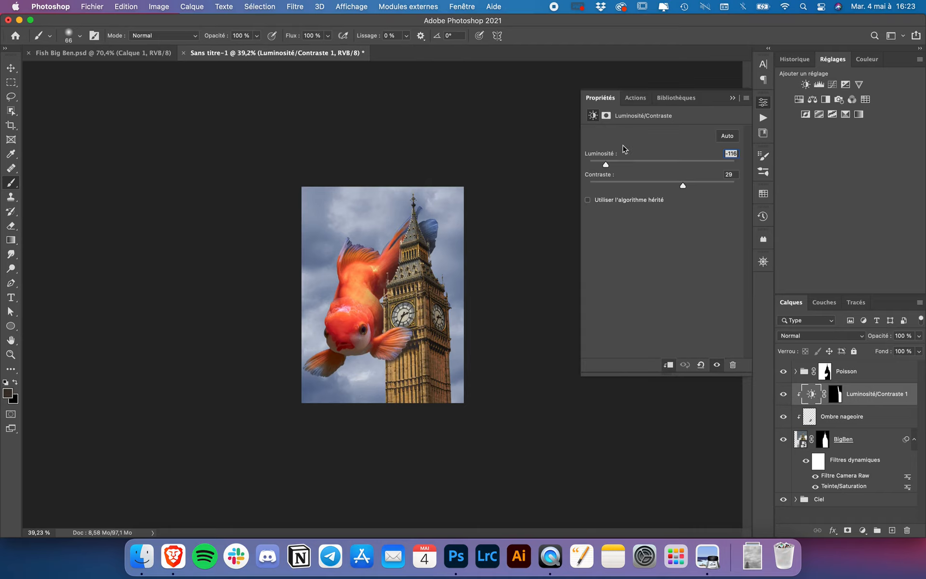
pyautogui.moveTo(606, 167)
pyautogui.mouseDown()
pyautogui.moveTo(615, 167)
pyautogui.moveTo(599, 172)
pyautogui.mouseUp()
pyautogui.moveTo(684, 189)
pyautogui.mouseDown()
pyautogui.moveTo(657, 190)
pyautogui.moveTo(695, 190)
pyautogui.mouseUp()
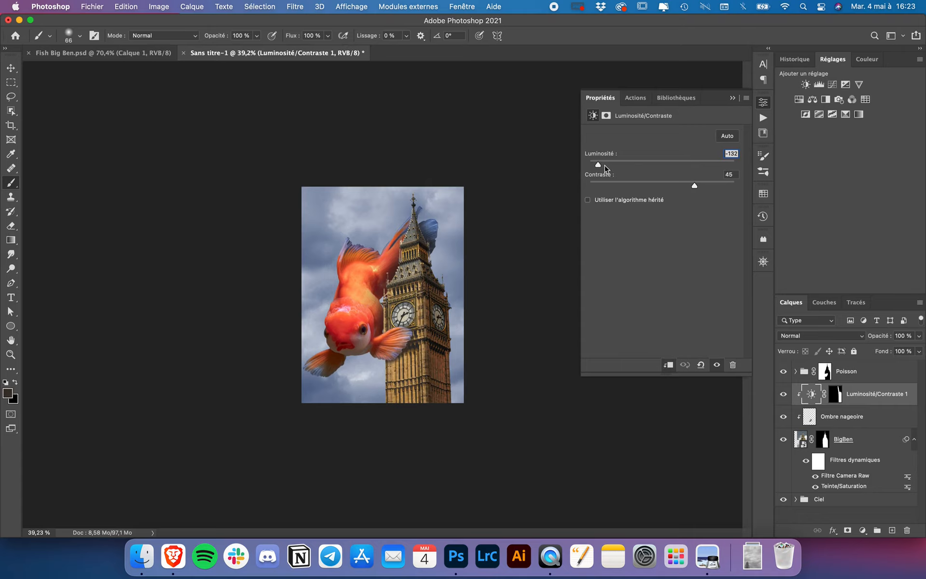
pyautogui.moveTo(598, 167); pyautogui.dragTo(597, 167)
pyautogui.click(598, 99)
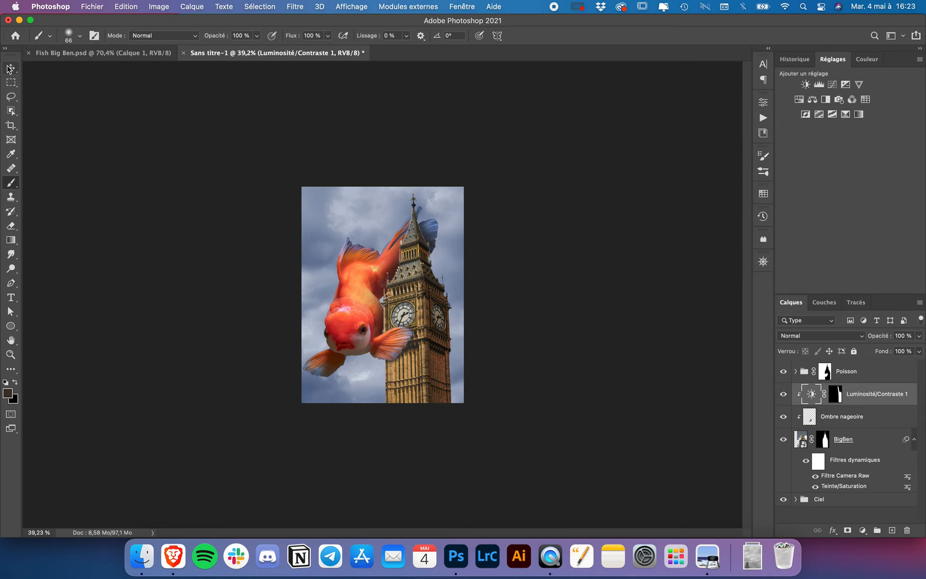
# Add a Courbes adjustment layer above Fond 1 inside the Ciel group.
pyautogui.press('v')
pyautogui.scroll(5, 529, 313)
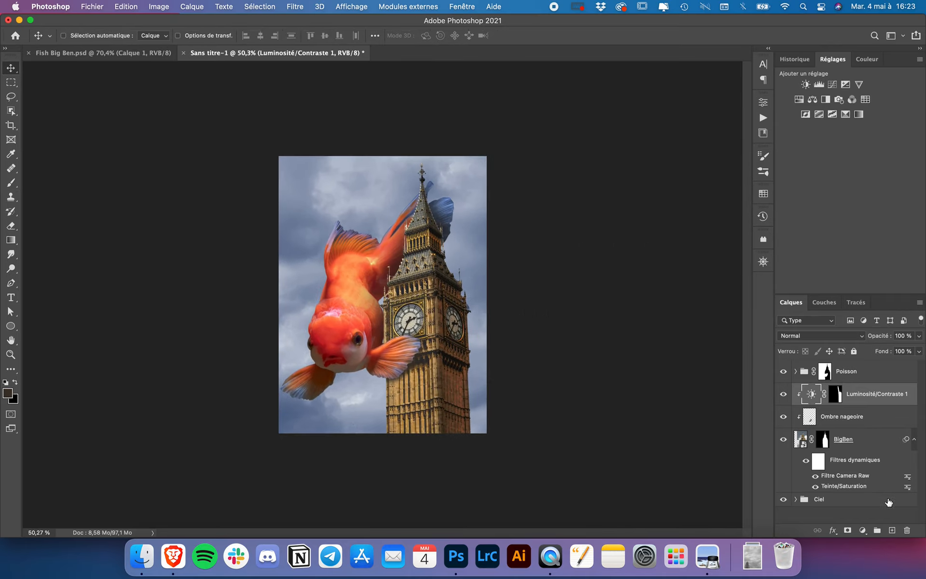
pyautogui.click(842, 498)
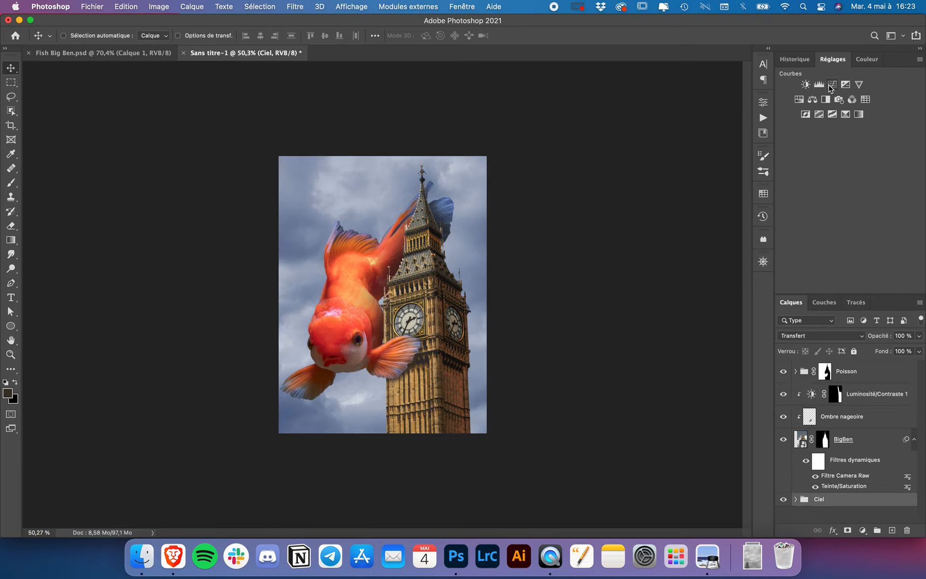
pyautogui.click(795, 499)
pyautogui.scroll(-1, 834, 504)
pyautogui.click(859, 488)
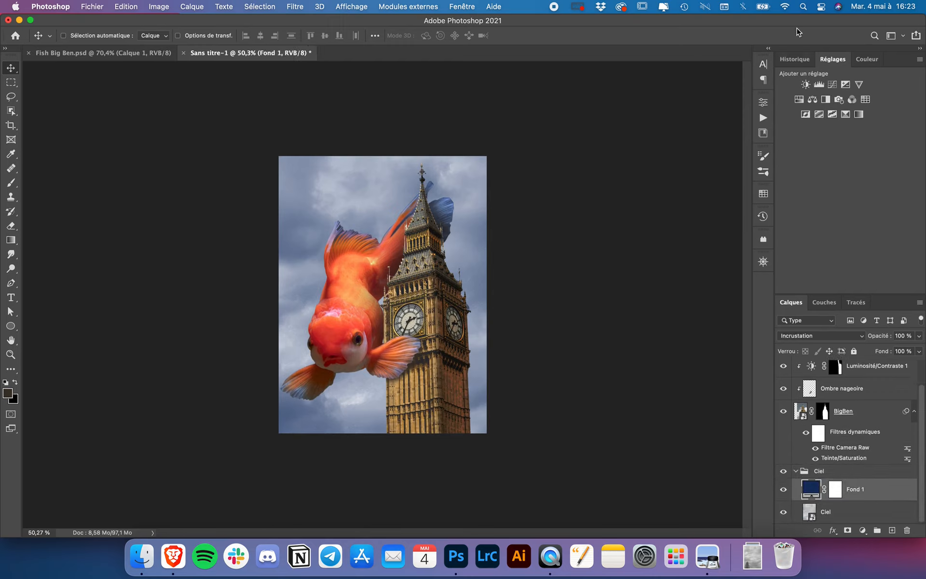
pyautogui.click(831, 86)
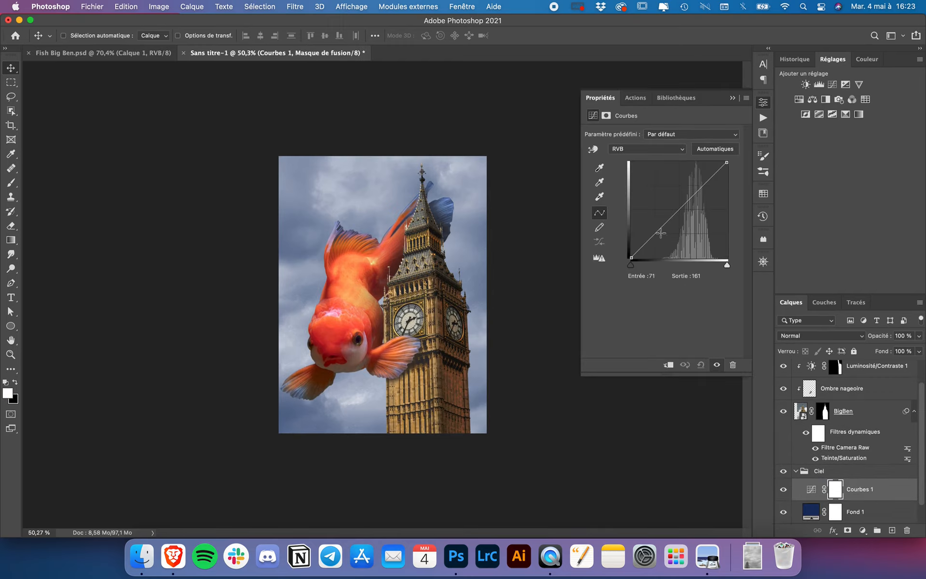
# Darken the sky by lowering the RVB curve at Entrée 103 to Sortie 92, and compare by toggling Courbes 1.
pyautogui.moveTo(668, 217); pyautogui.dragTo(669, 223)
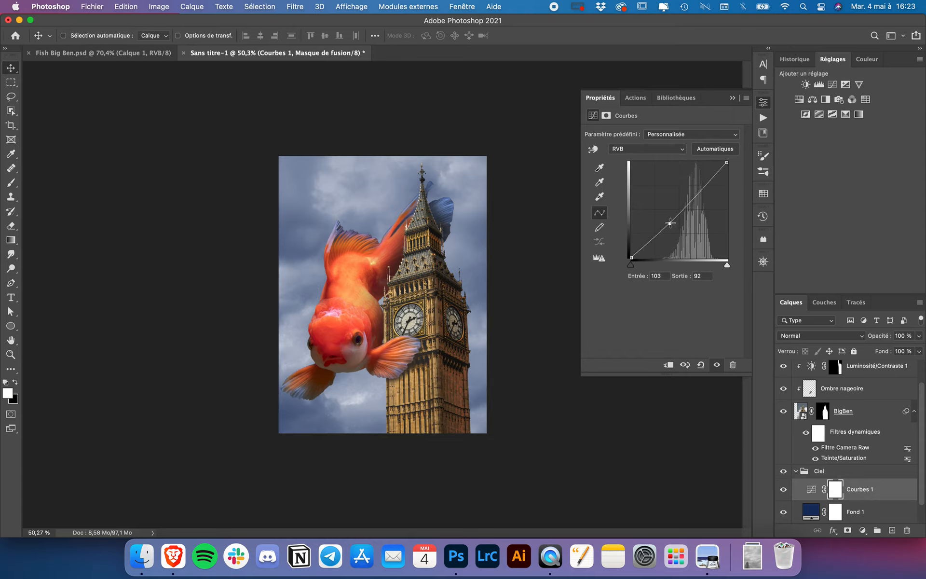
pyautogui.click(602, 96)
pyautogui.scroll(-5, 576, 226)
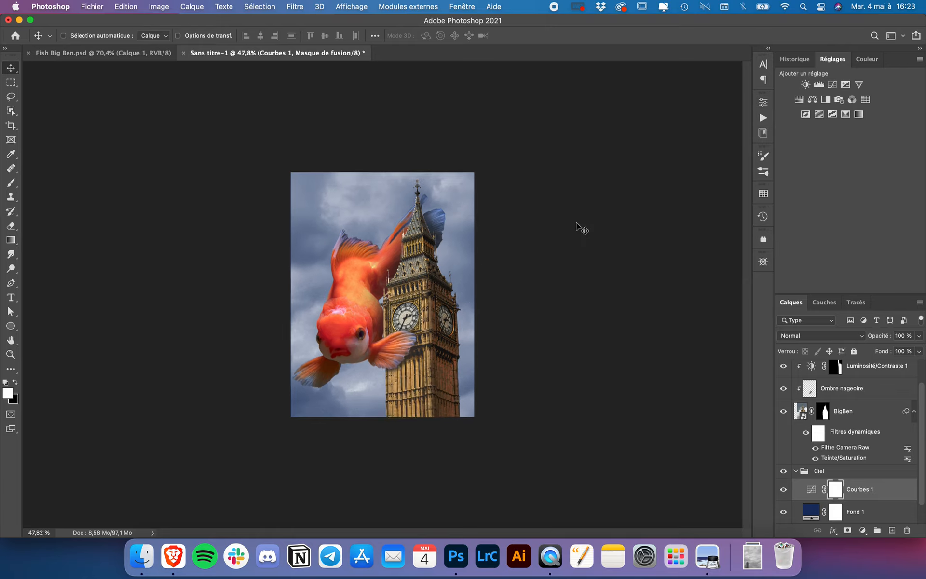
pyautogui.scroll(3, 580, 226)
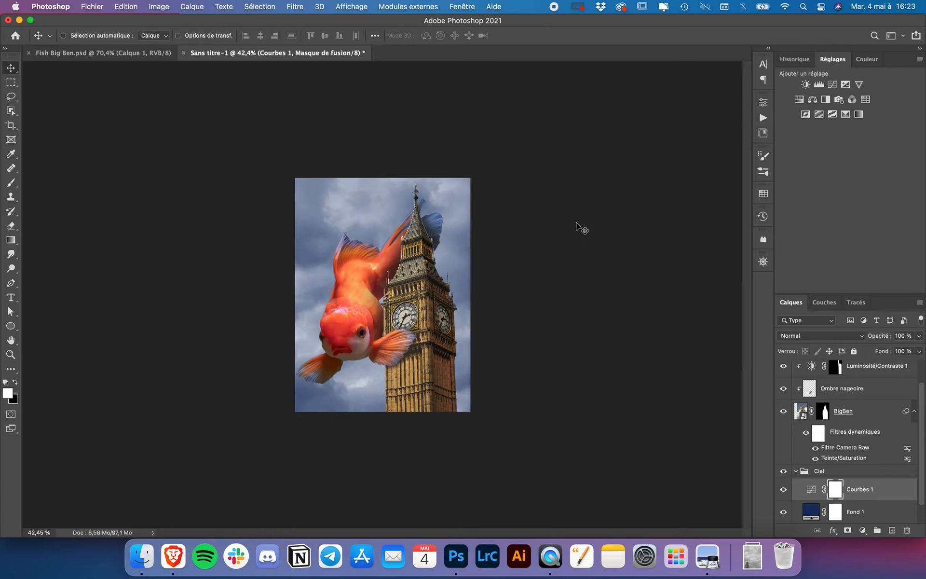
pyautogui.click(783, 490)
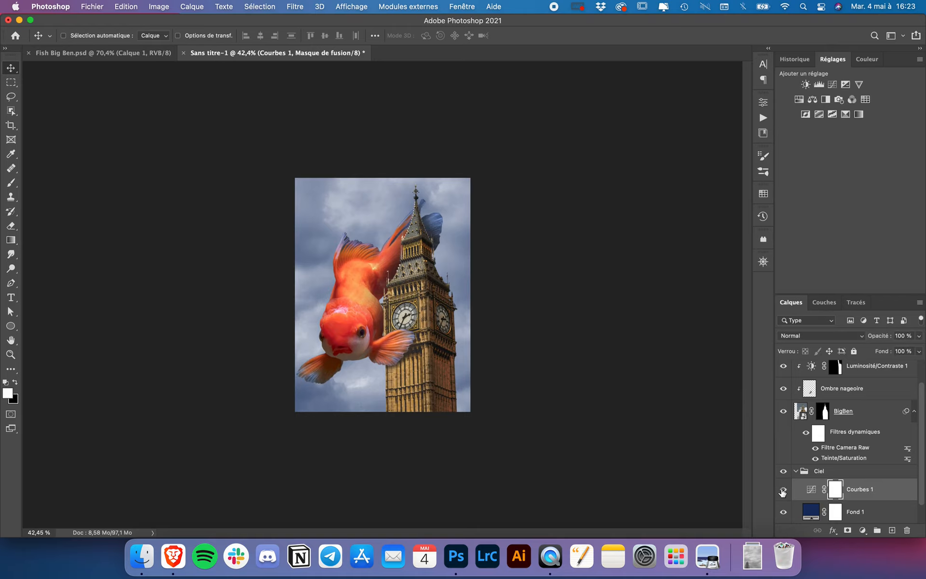
pyautogui.click(783, 491)
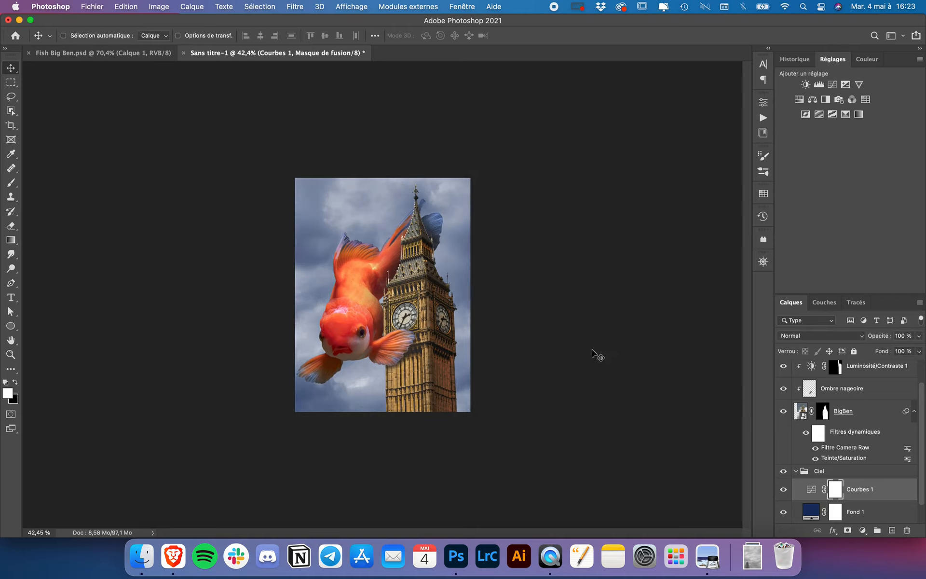
# Compare the montage with Fish Big Ben.psd, examining its layers with Calque 1 hidden and shown, and return to Sans titre-1.
pyautogui.scroll(2, 820, 462)
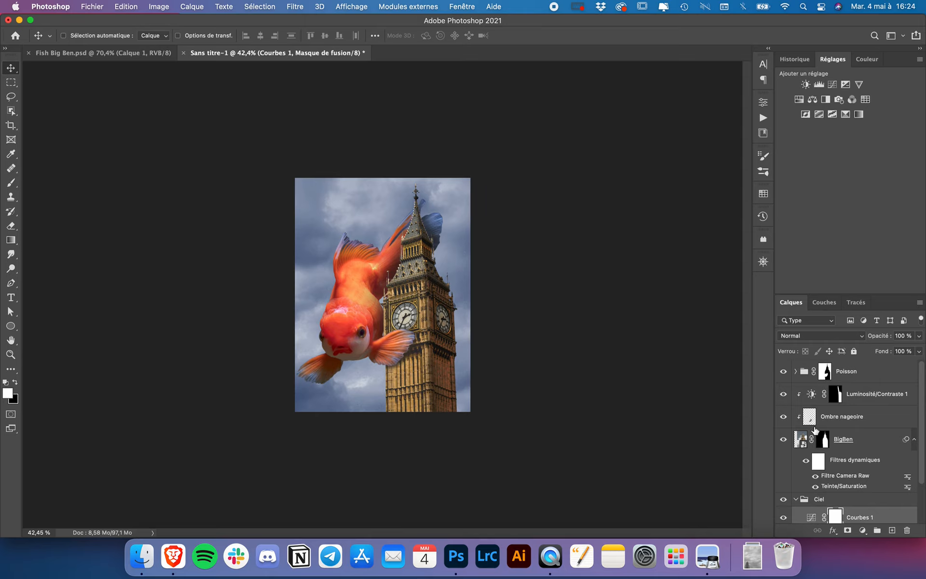
pyautogui.scroll(3, 513, 347)
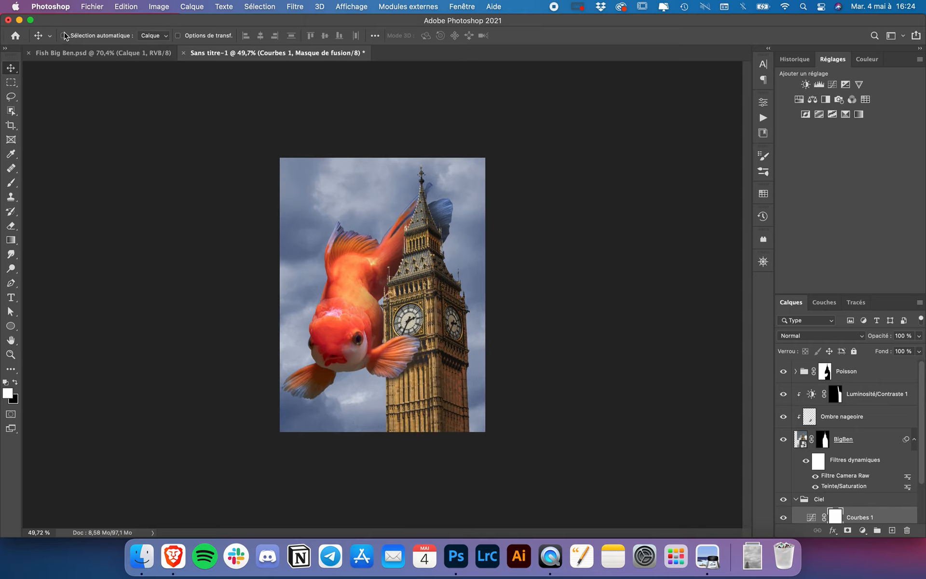
pyautogui.click(96, 54)
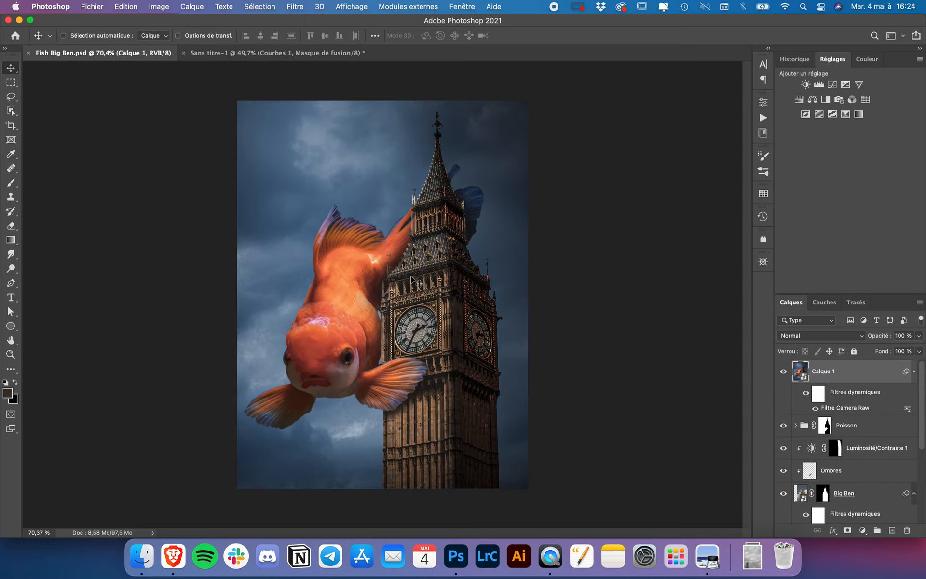
pyautogui.click(783, 372)
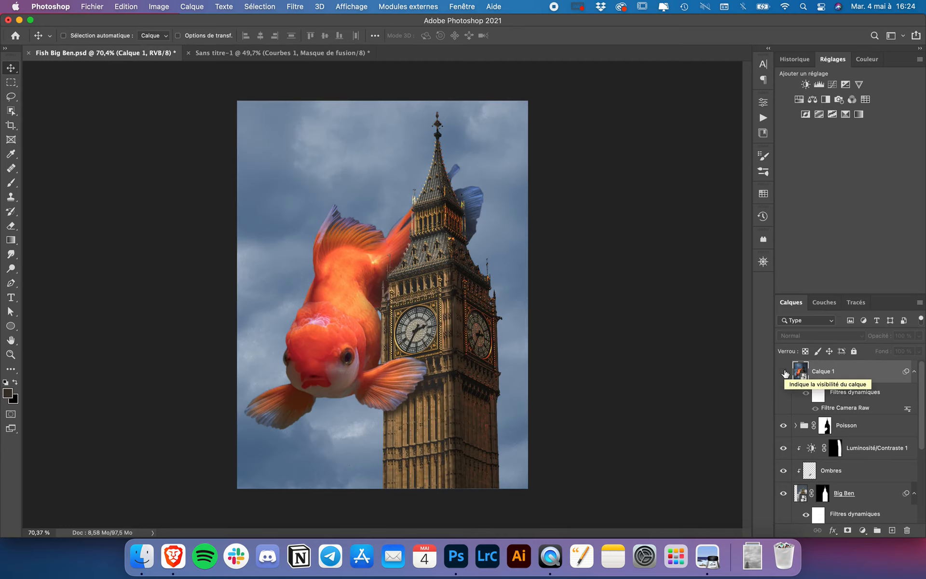
pyautogui.scroll(-3, 806, 405)
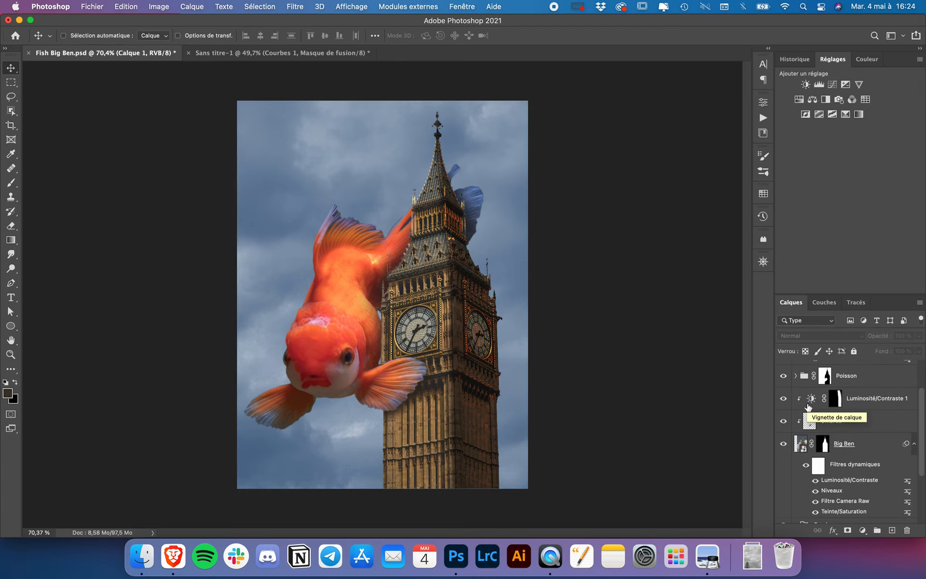
pyautogui.scroll(3, 808, 407)
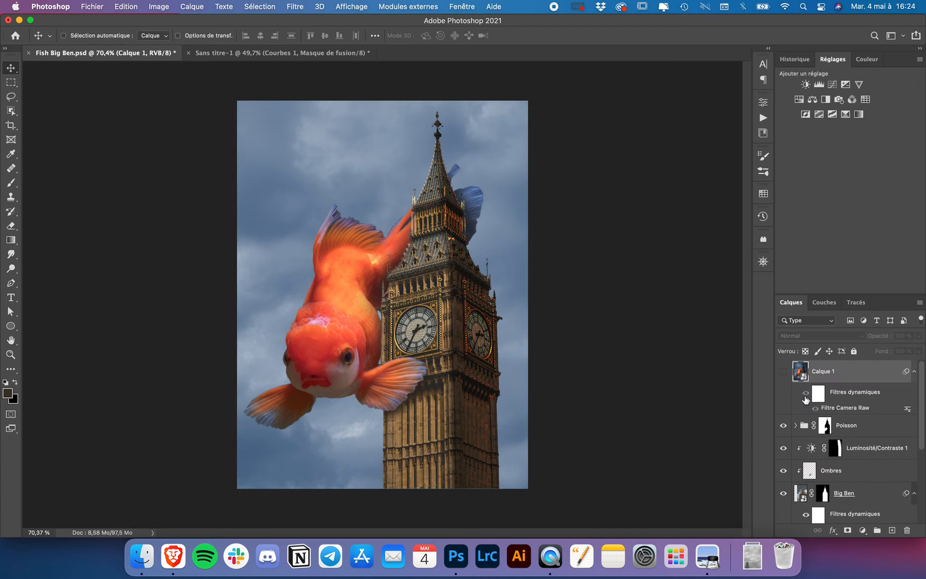
pyautogui.click(784, 371)
pyautogui.click(300, 53)
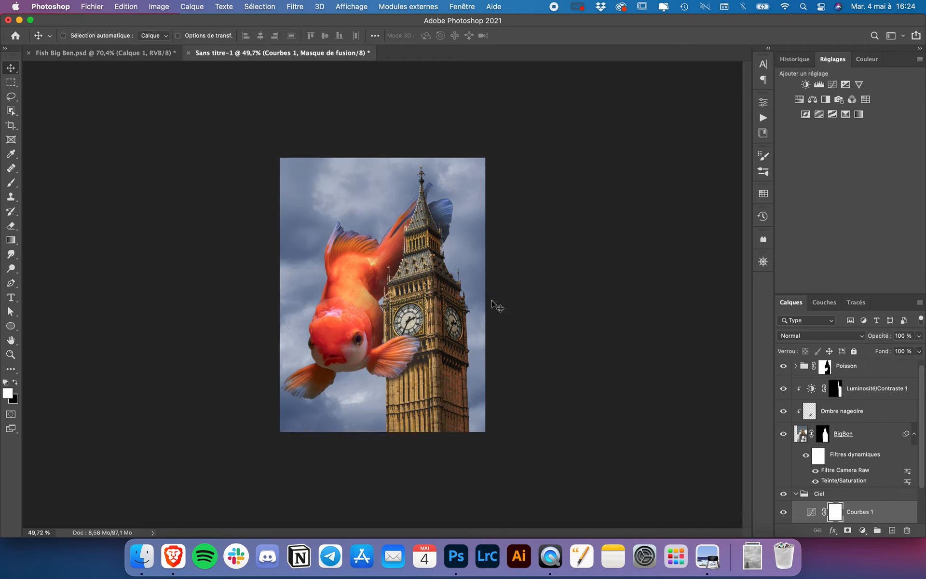
pyautogui.scroll(-2, 854, 443)
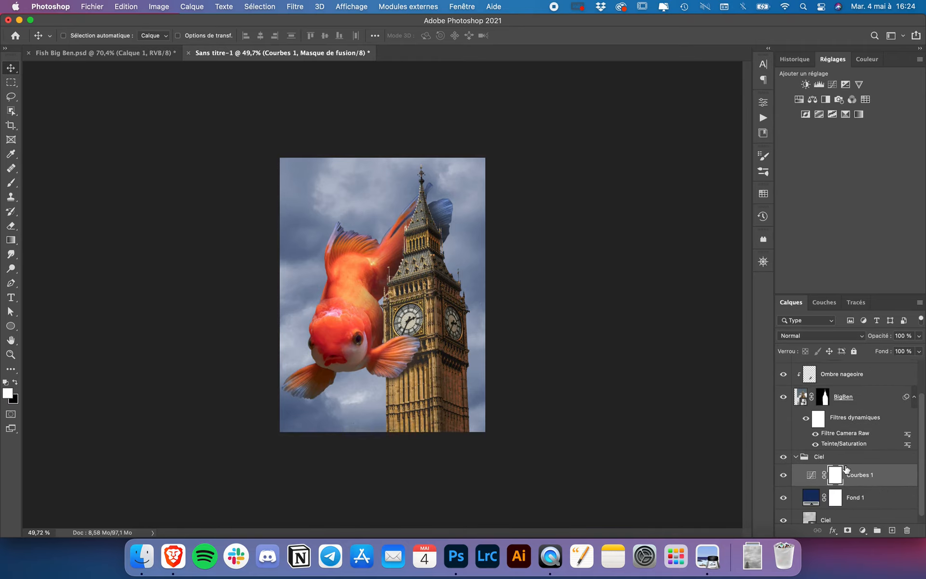
pyautogui.click(849, 422)
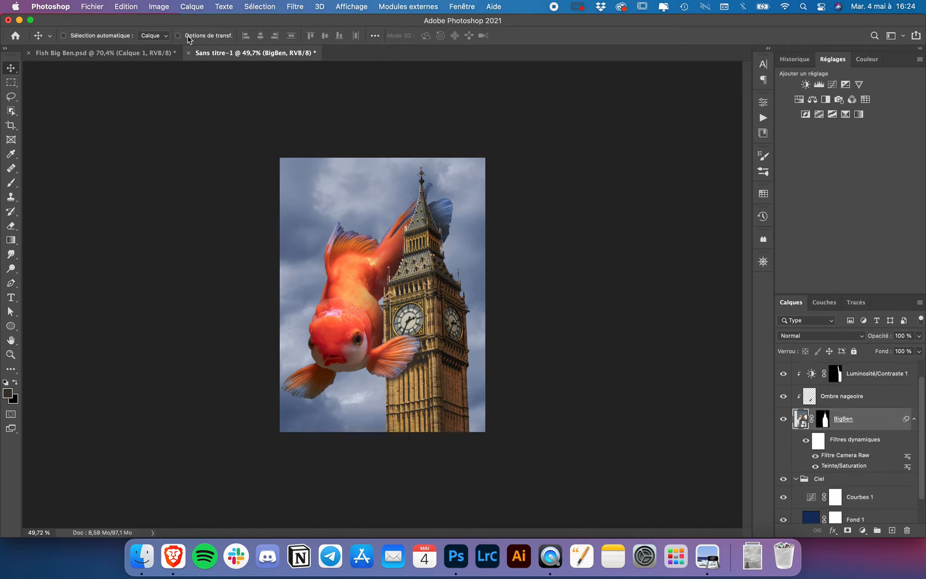
pyautogui.click(163, 5)
pyautogui.moveTo(195, 38)
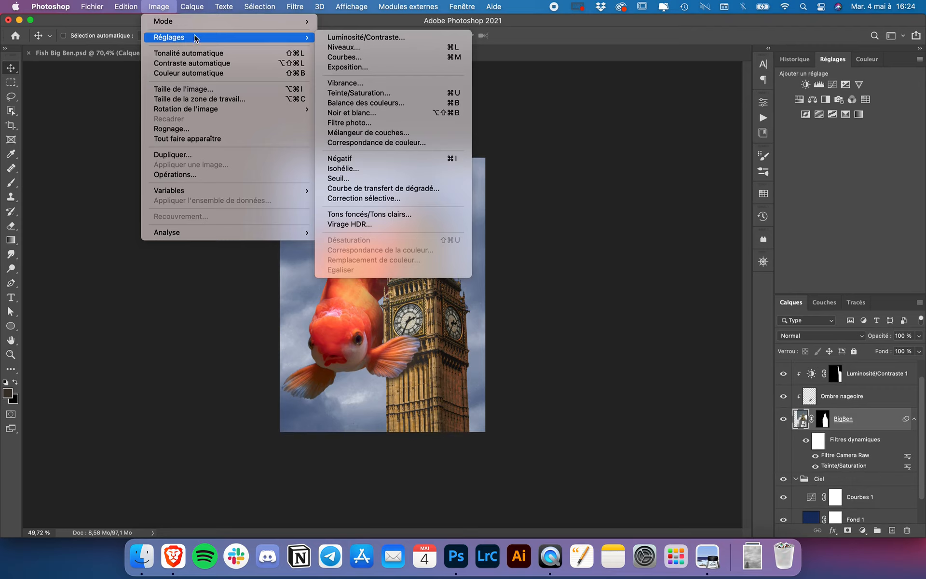
pyautogui.click(371, 49)
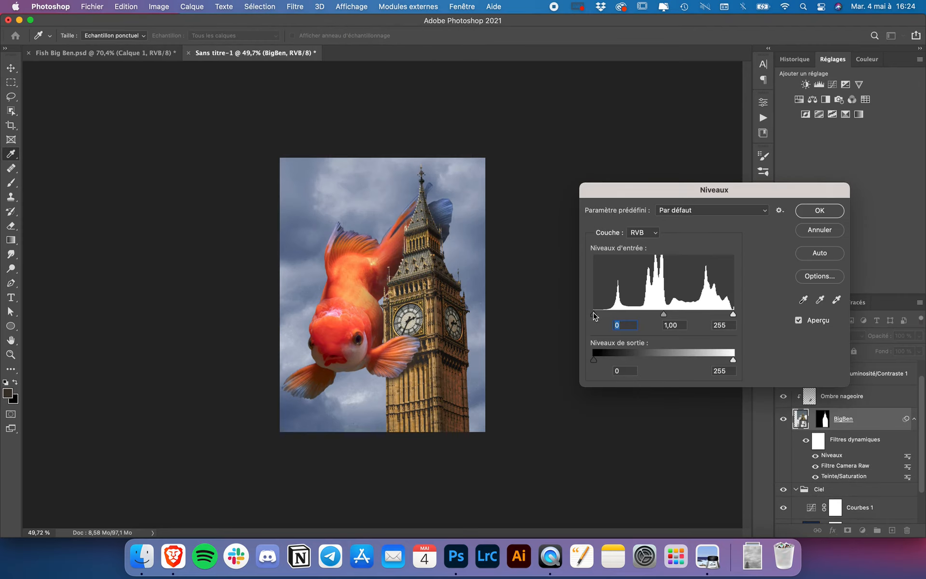
pyautogui.moveTo(594, 316); pyautogui.dragTo(602, 316)
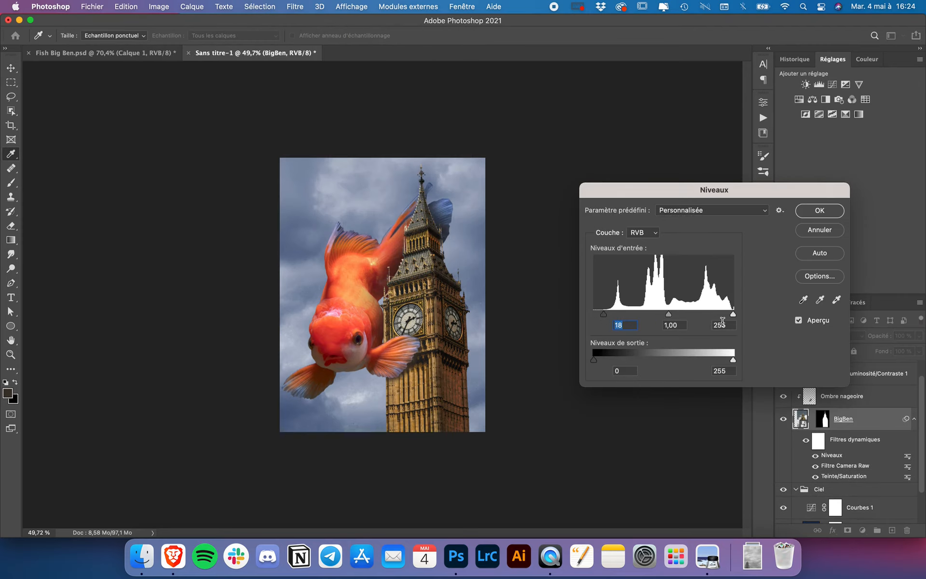
pyautogui.moveTo(732, 314); pyautogui.dragTo(728, 315)
pyautogui.moveTo(665, 315); pyautogui.dragTo(673, 315)
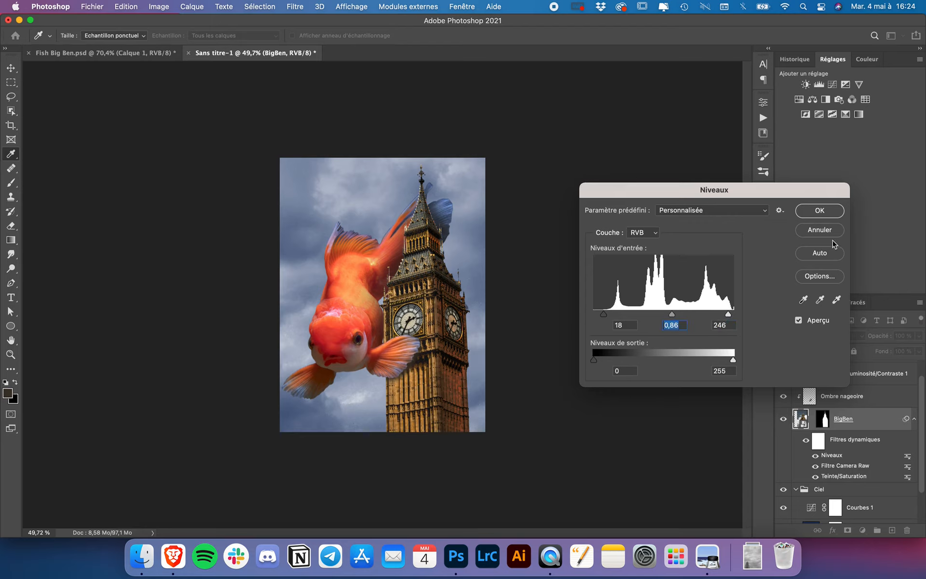
pyautogui.click(818, 230)
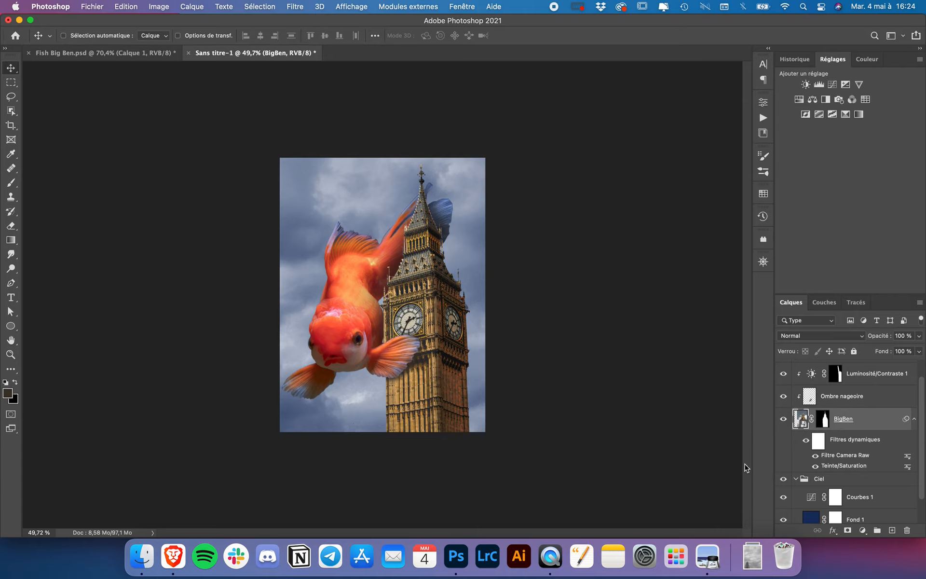
# Stamp all visible layers into a new layer above the Poisson group, and toggle its visibility to check it.
pyautogui.scroll(1, 887, 427)
pyautogui.scroll(3, 466, 276)
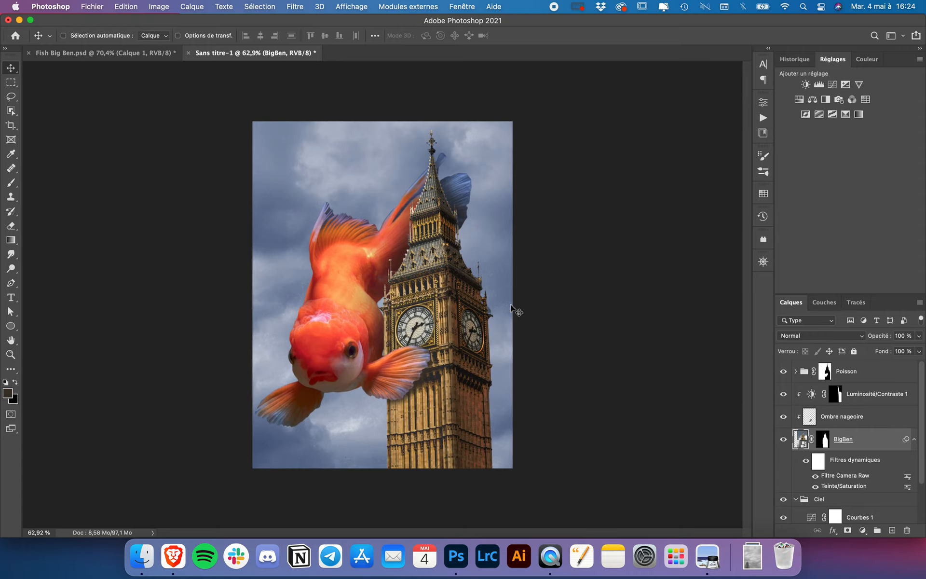
pyautogui.scroll(6, 442, 169)
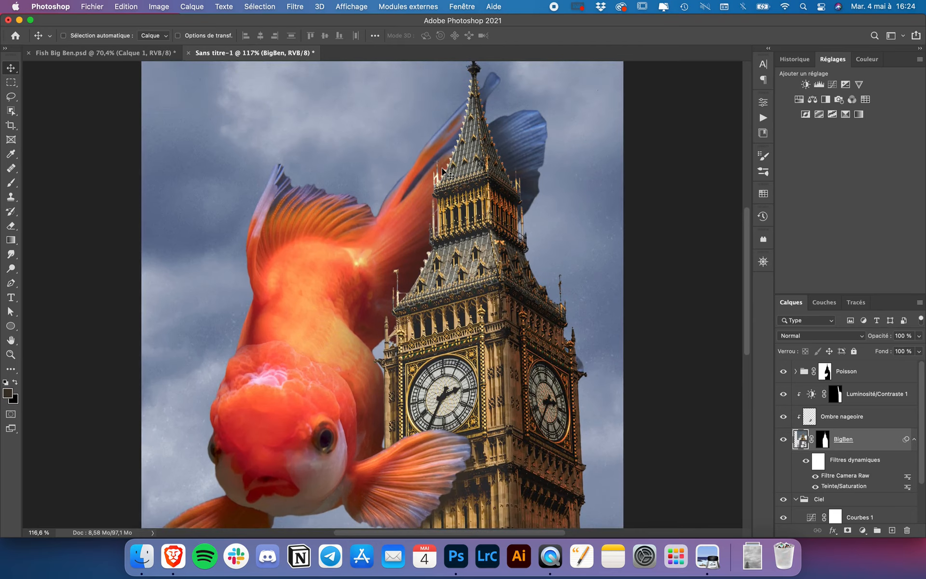
pyautogui.scroll(-5, 442, 170)
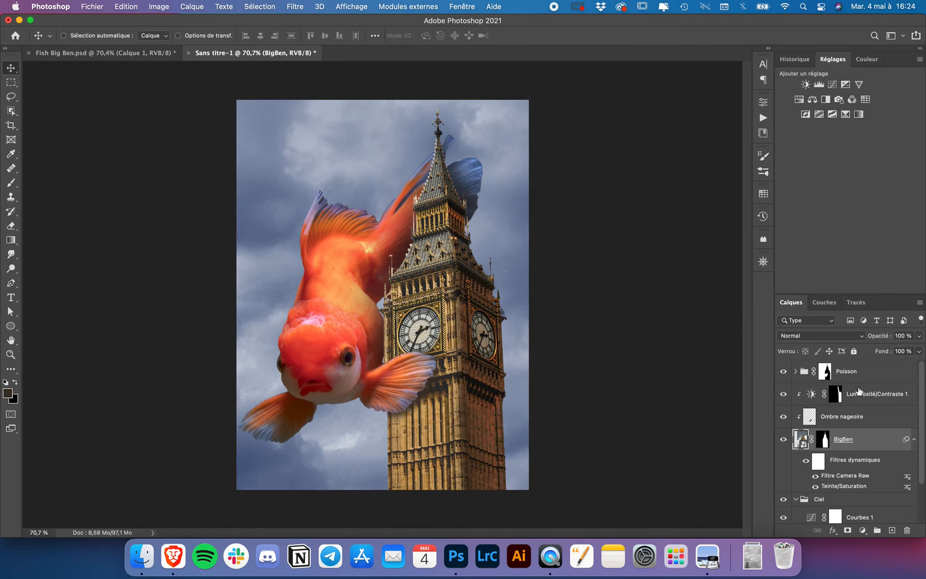
pyautogui.click(856, 372)
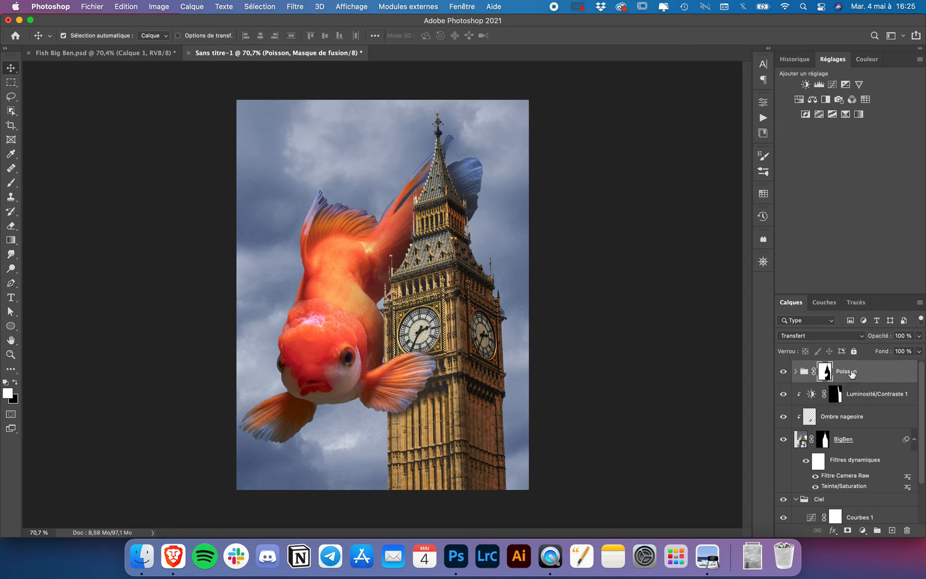
pyautogui.press('super+alt+shift+e')
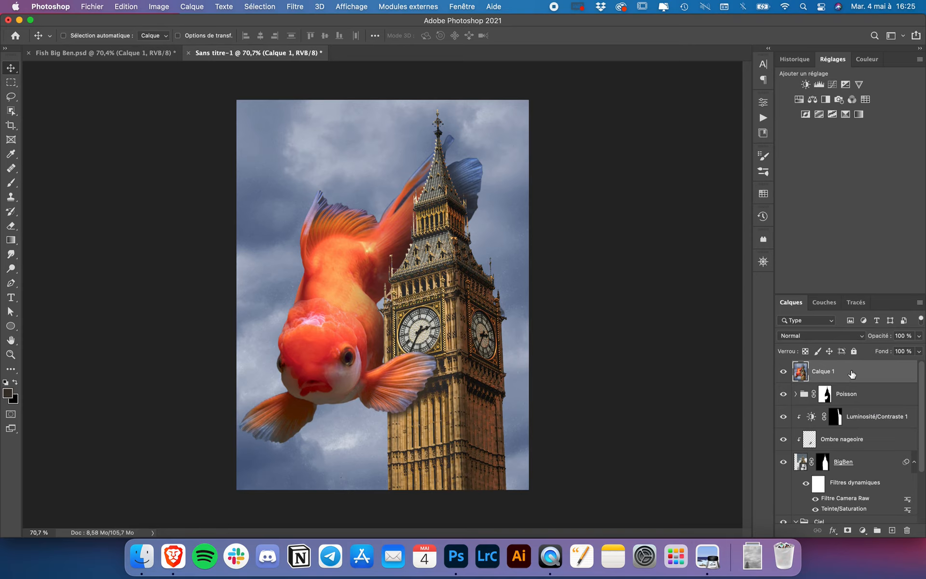
pyautogui.click(784, 371)
pyautogui.click(783, 370)
# Convert Calque 1 to a smart object and open the Camera Raw filter on it.
pyautogui.rightClick(849, 374)
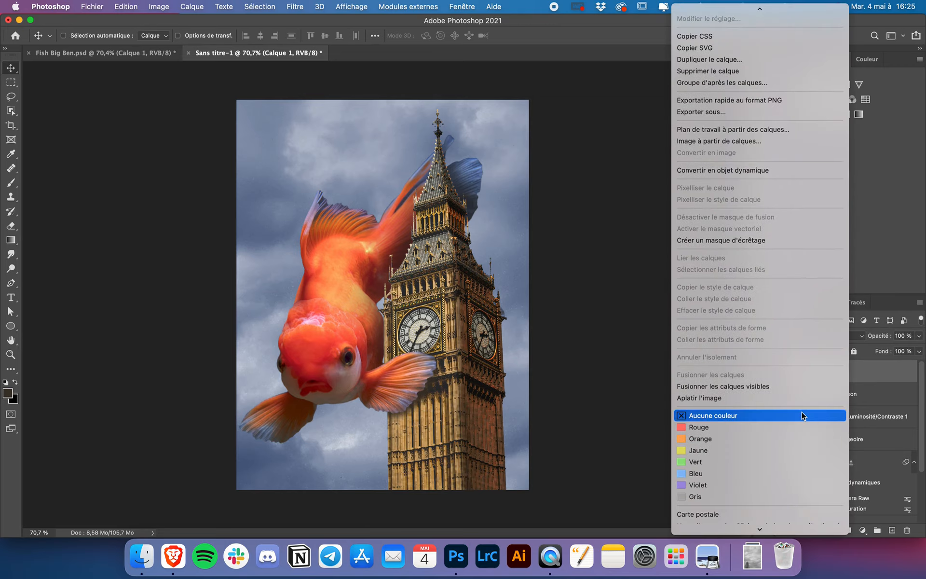
pyautogui.click(722, 170)
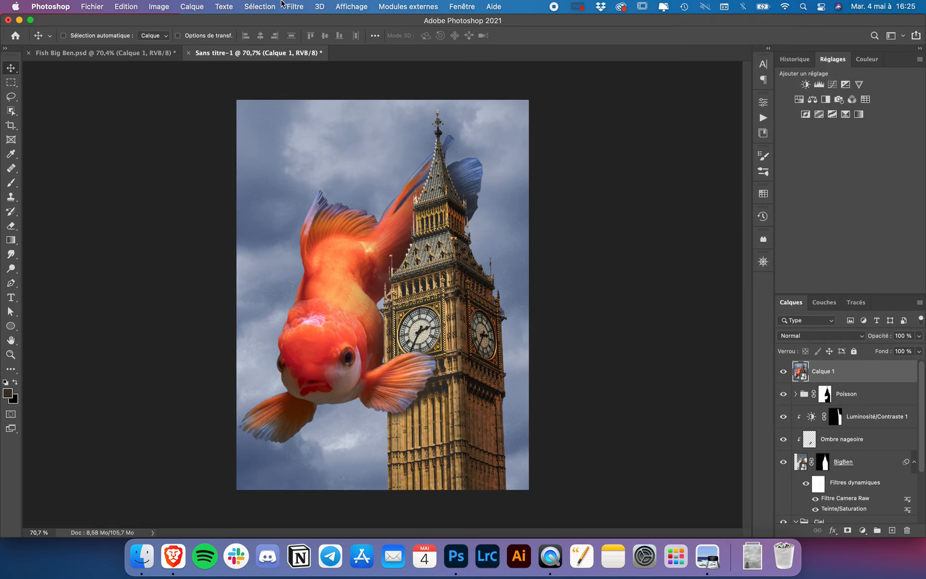
pyautogui.click(295, 6)
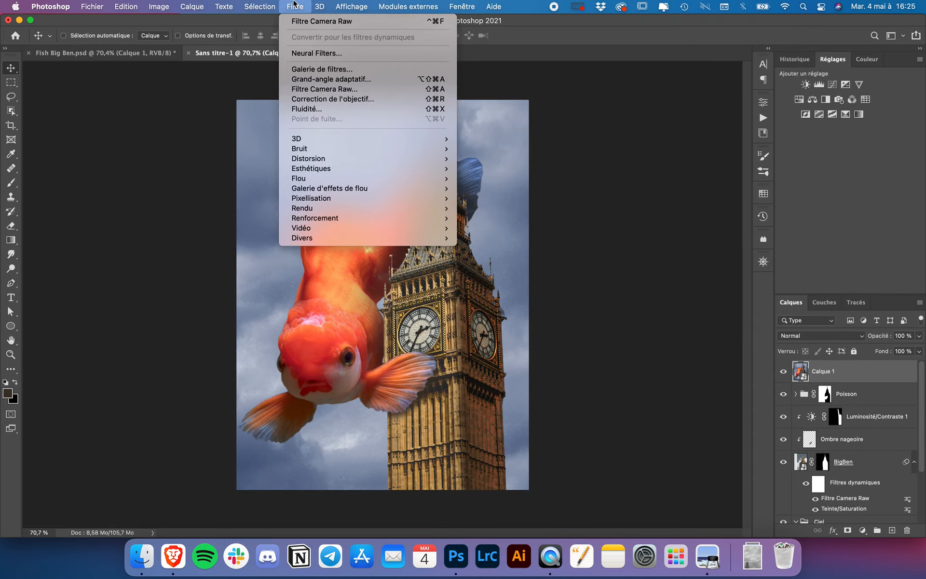
pyautogui.click(321, 89)
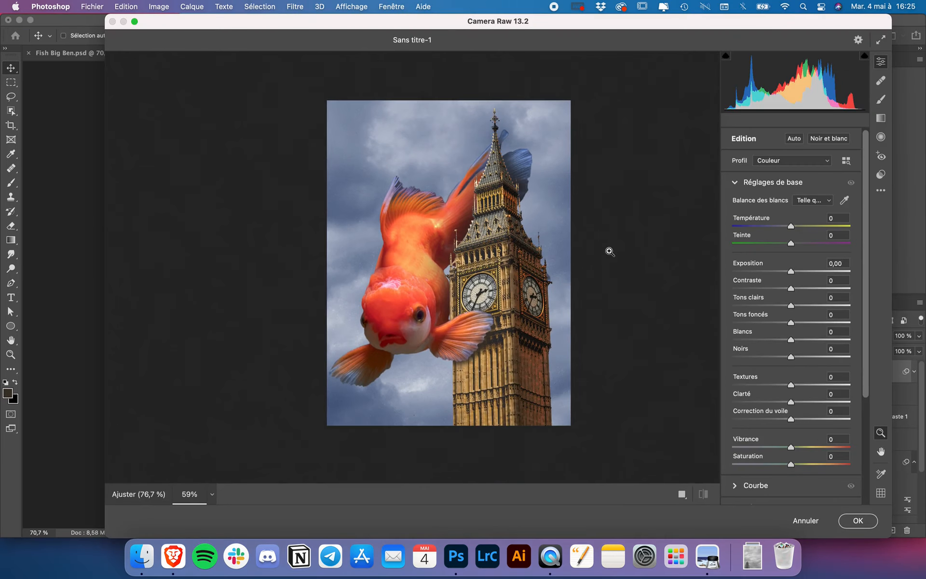
# Set Exposition to -0,10, Contraste to -24, Tons clairs to -45, Tons foncés to -50, Blancs to +37 and Noirs to -16.
pyautogui.click(609, 251)
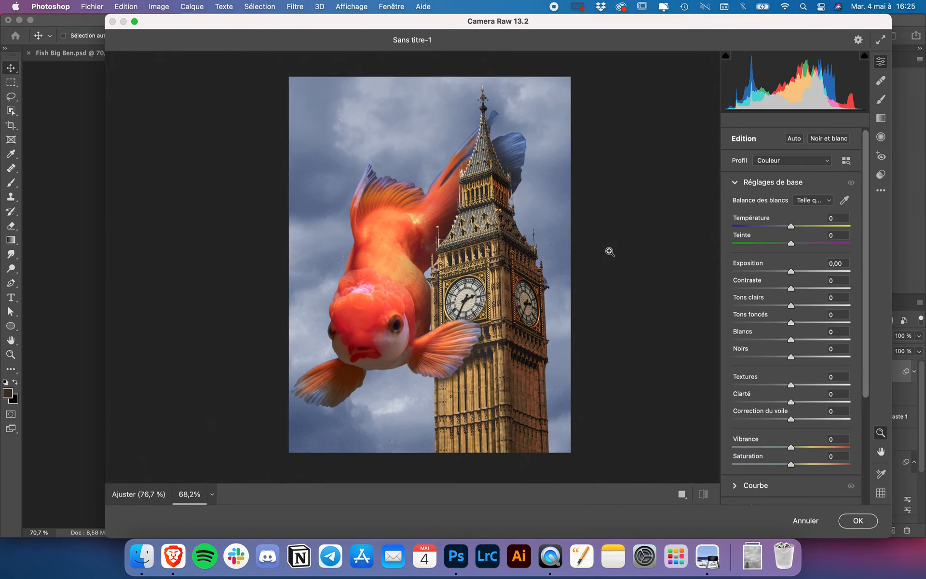
pyautogui.moveTo(791, 273); pyautogui.dragTo(782, 360)
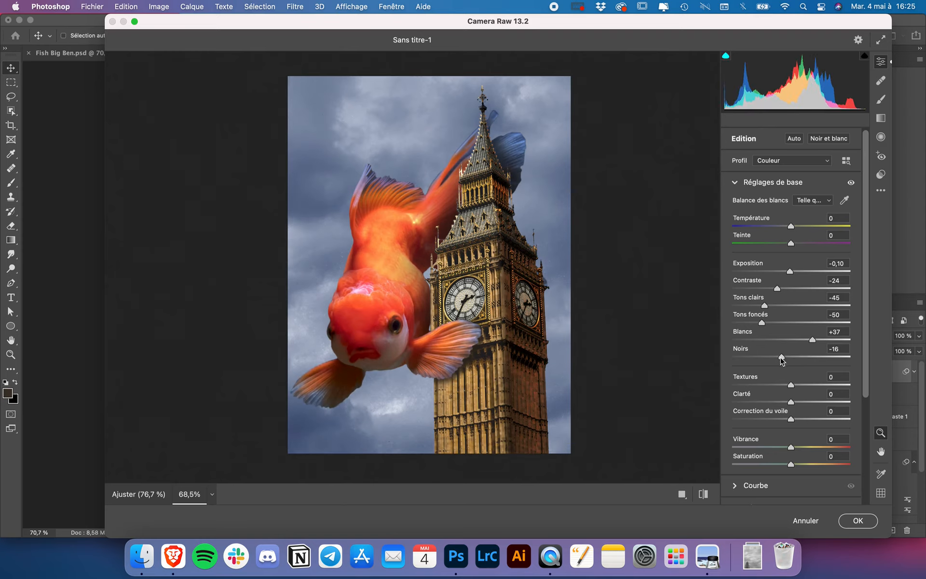
# Set Textures to +9, Clarté to +7, Correction du voile to -3, Vibrance to +13 and Saturation to -13.
pyautogui.scroll(-3, 786, 377)
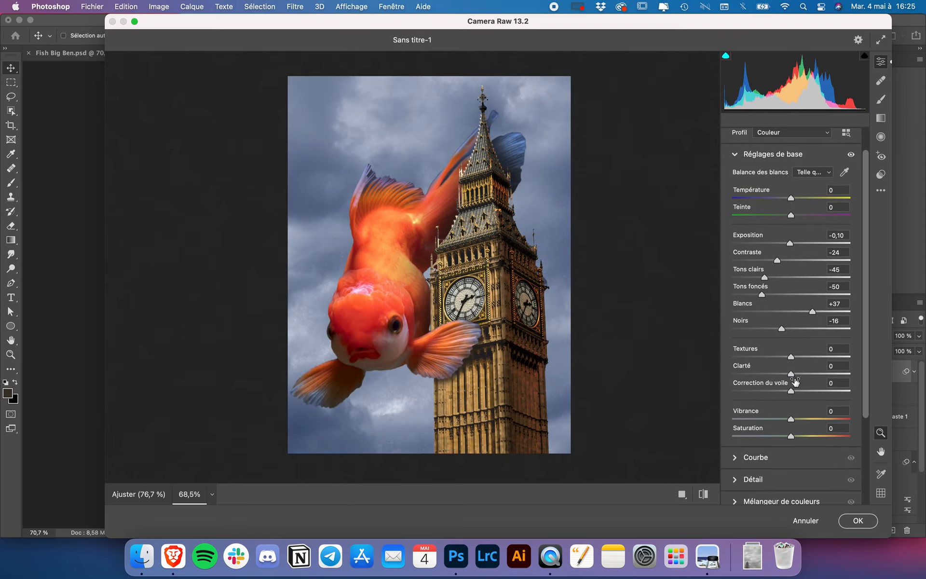
pyautogui.moveTo(791, 356); pyautogui.dragTo(795, 423)
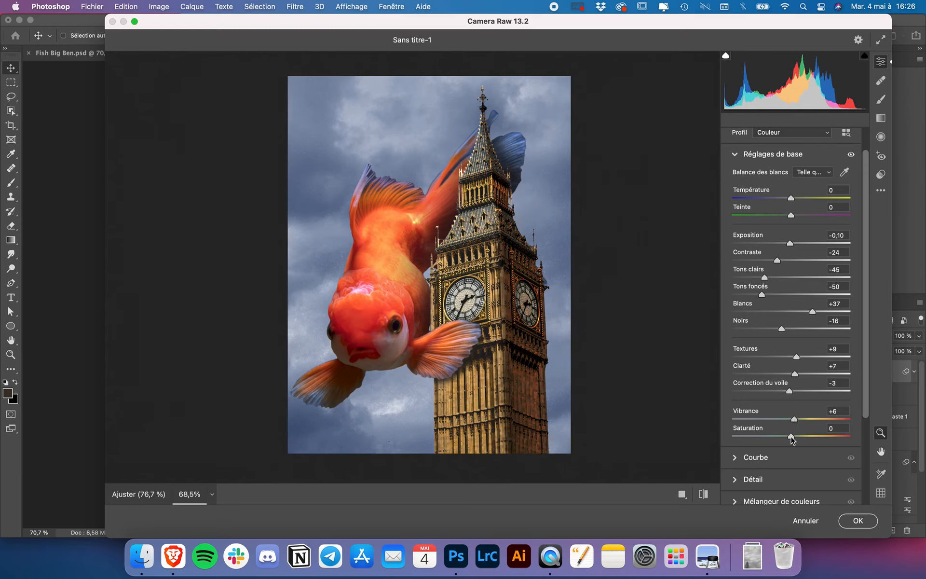
pyautogui.moveTo(796, 421); pyautogui.dragTo(781, 440)
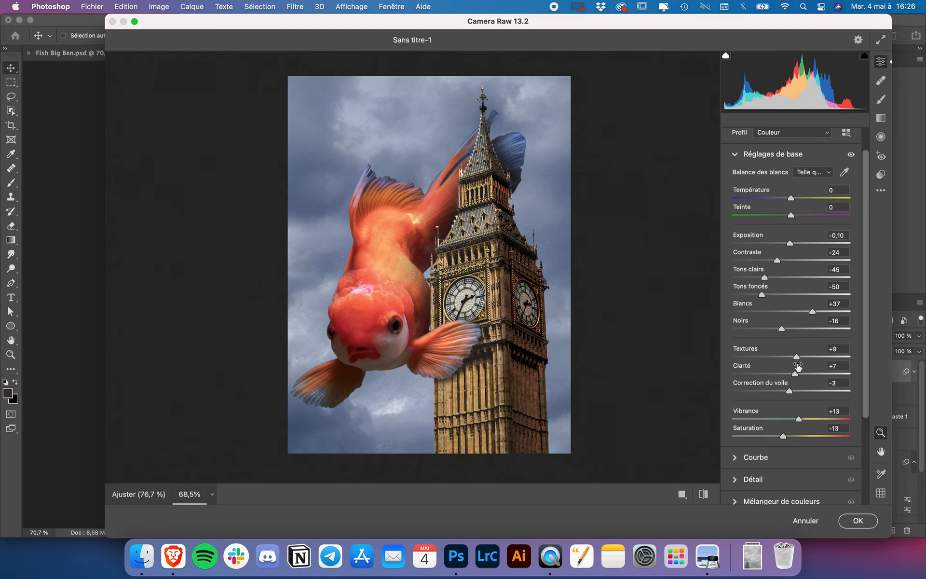
# Shape the Courbe with two points: Entrée 93 at Sortie 80, and Entrée 194 at Sortie 196.
pyautogui.scroll(-3, 736, 386)
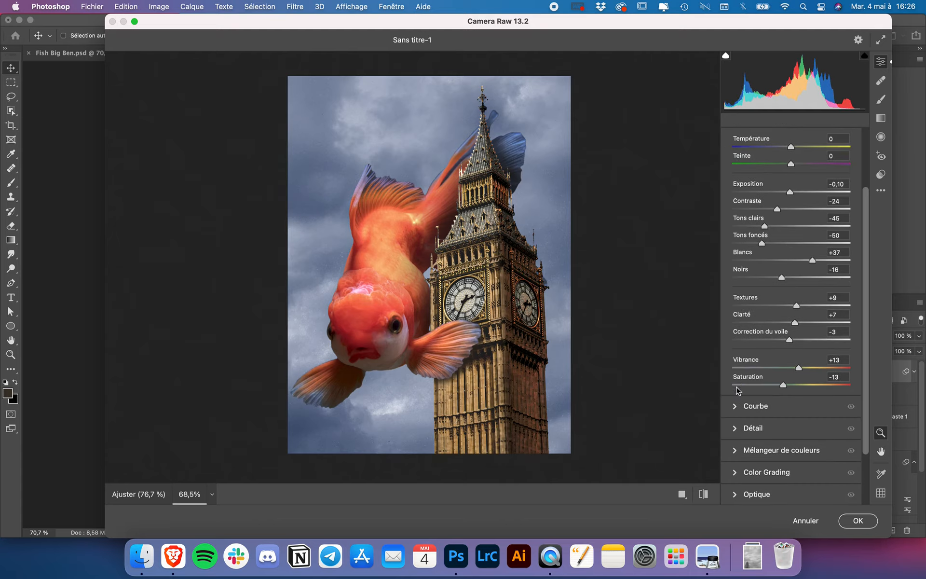
pyautogui.click(736, 407)
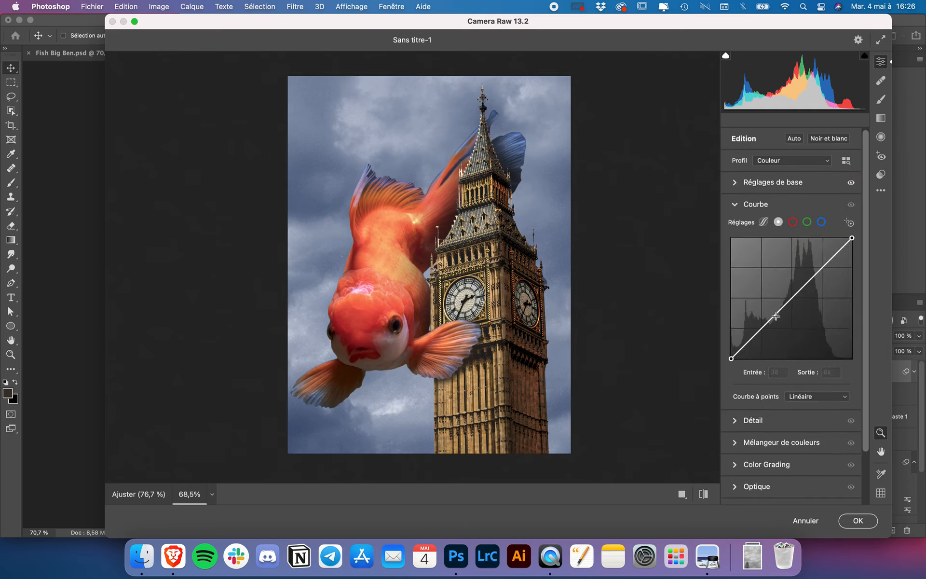
pyautogui.moveTo(775, 316); pyautogui.dragTo(775, 321)
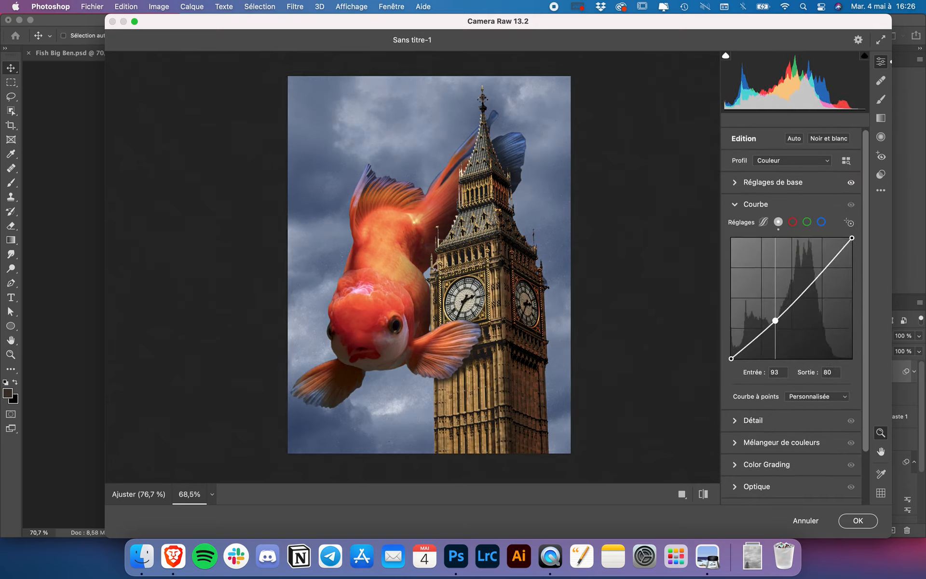
pyautogui.click(824, 271)
pyautogui.moveTo(824, 271); pyautogui.dragTo(822, 265)
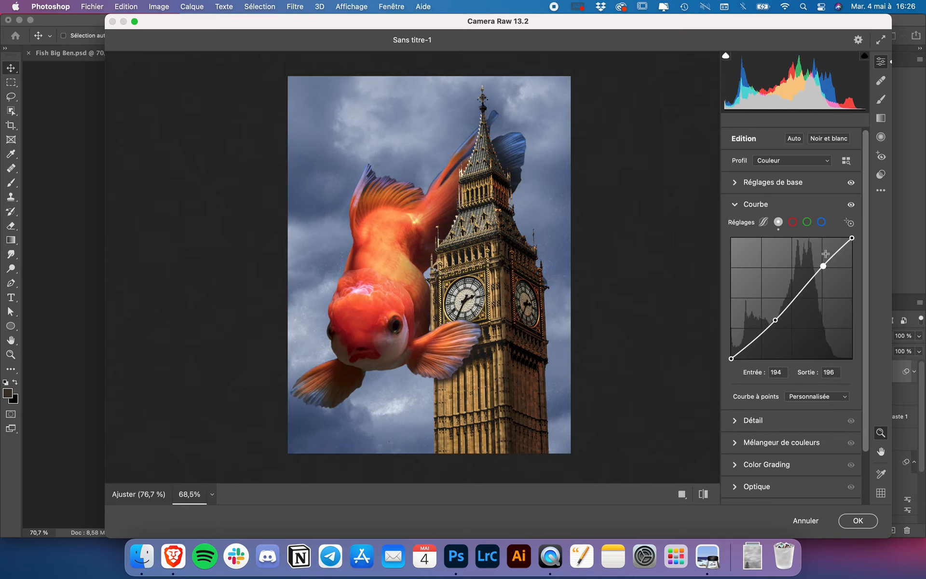
# Compare the montage with the Courbe adjustment switched off and on.
pyautogui.click(851, 205)
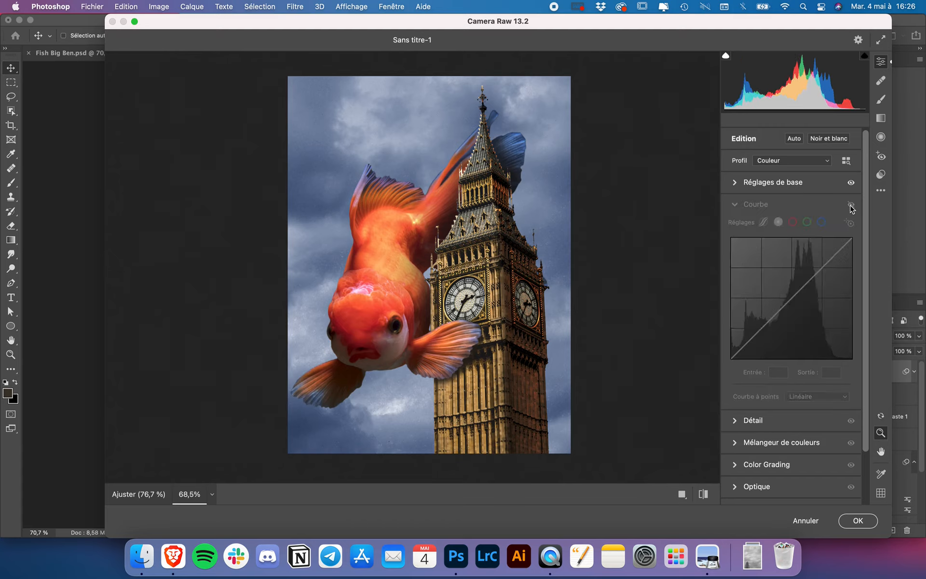
pyautogui.click(850, 205)
pyautogui.click(851, 205)
pyautogui.click(850, 205)
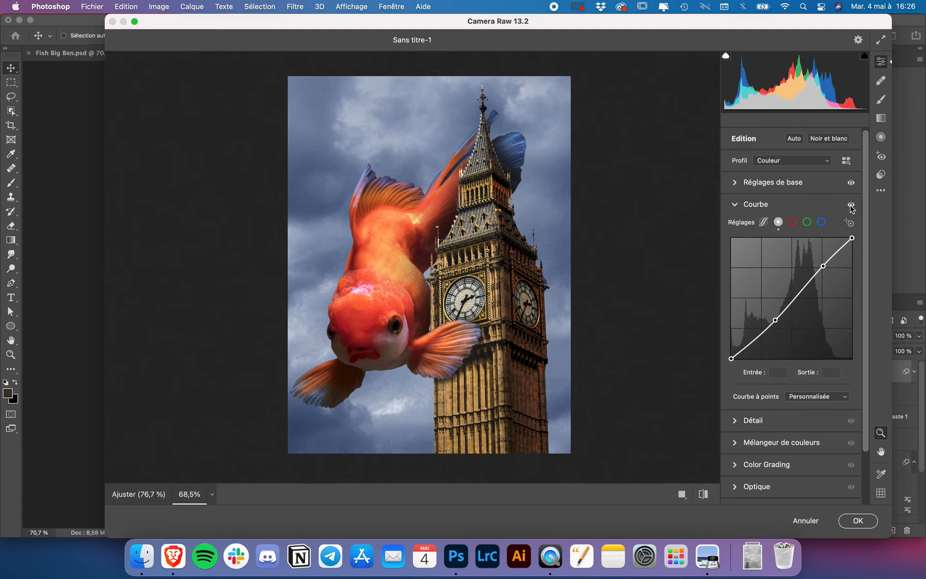
pyautogui.click(851, 204)
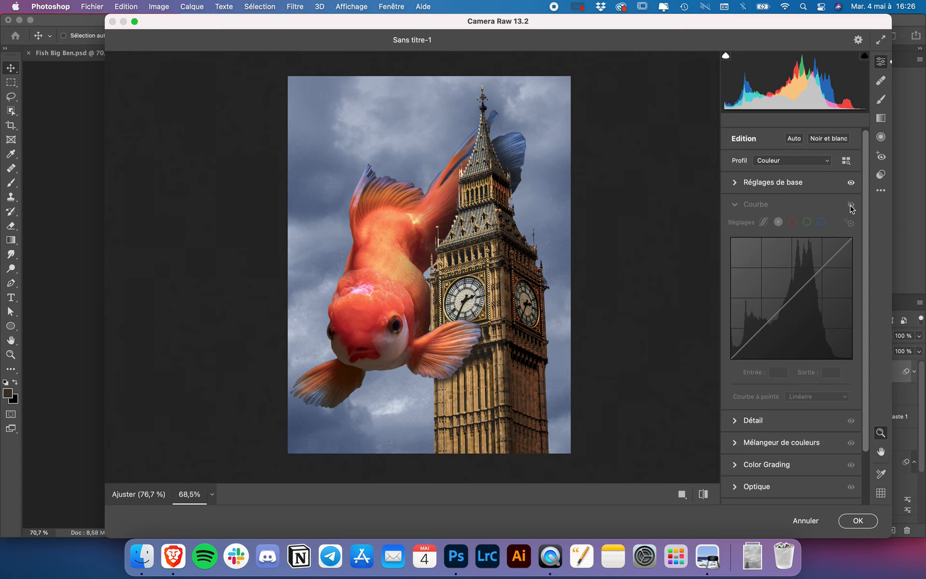
pyautogui.click(851, 205)
pyautogui.click(851, 204)
pyautogui.click(850, 205)
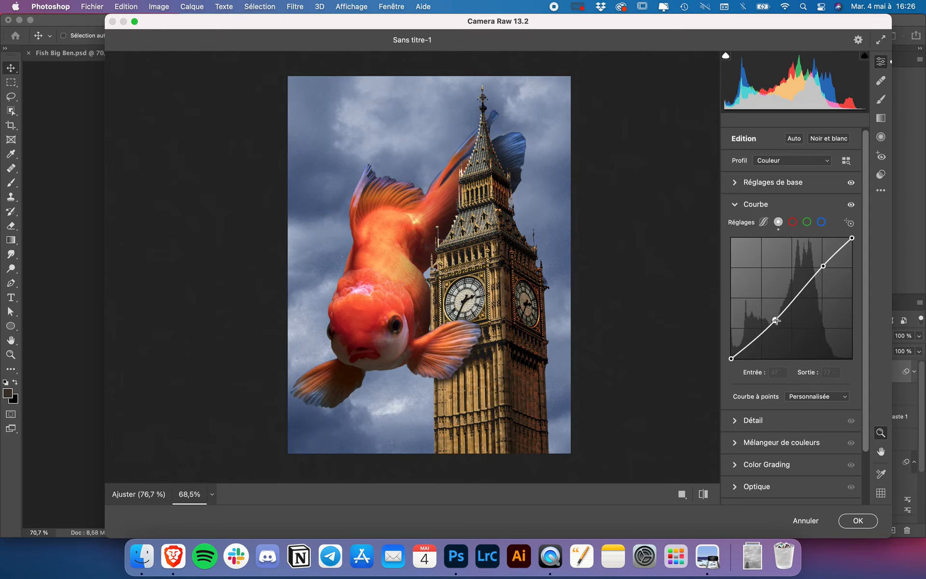
# Soften the curve to Entrée 92, Sortie 85 and Entrée 190, Sortie 186, and compare the montage before and after.
pyautogui.moveTo(776, 320); pyautogui.dragTo(774, 317)
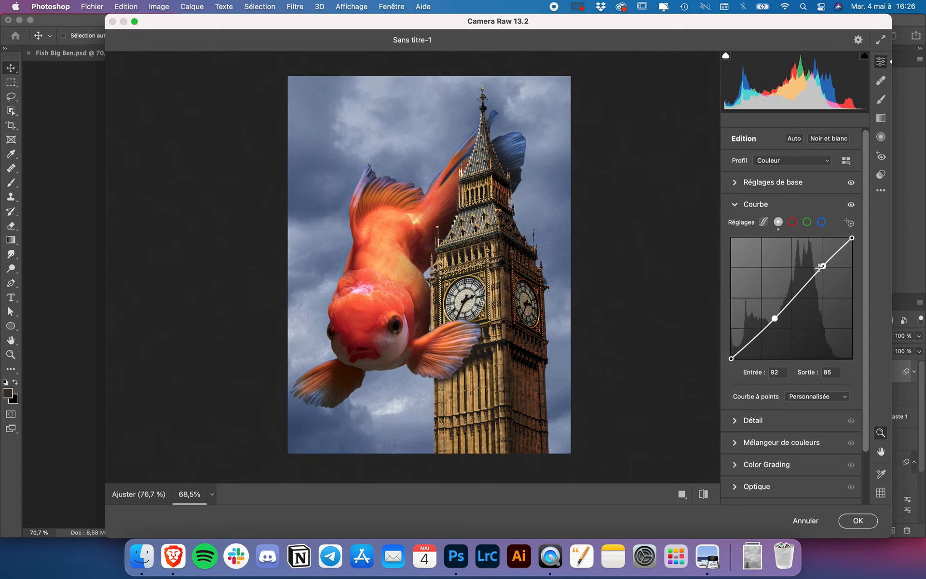
pyautogui.moveTo(819, 267); pyautogui.dragTo(821, 271)
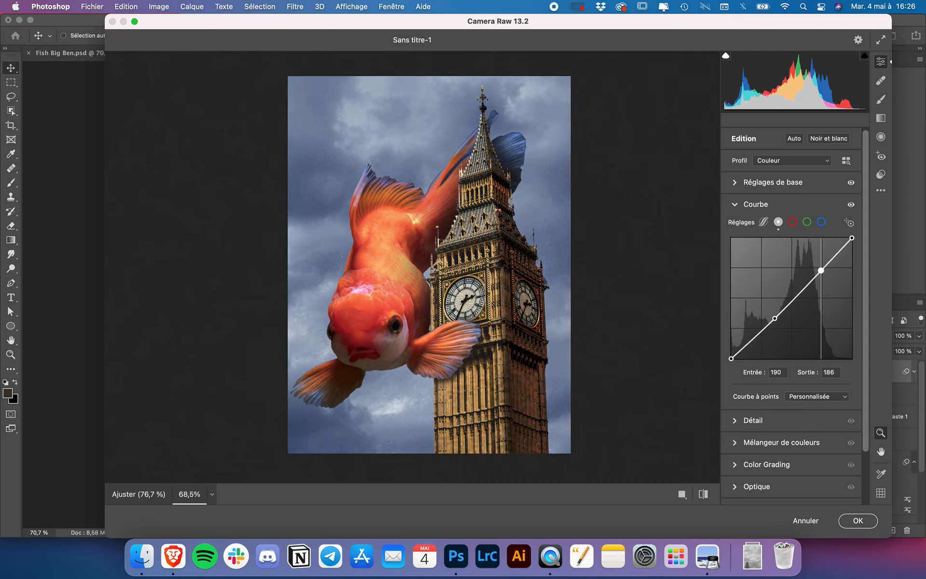
pyautogui.click(852, 205)
pyautogui.click(851, 205)
pyautogui.click(851, 205)
pyautogui.click(851, 205)
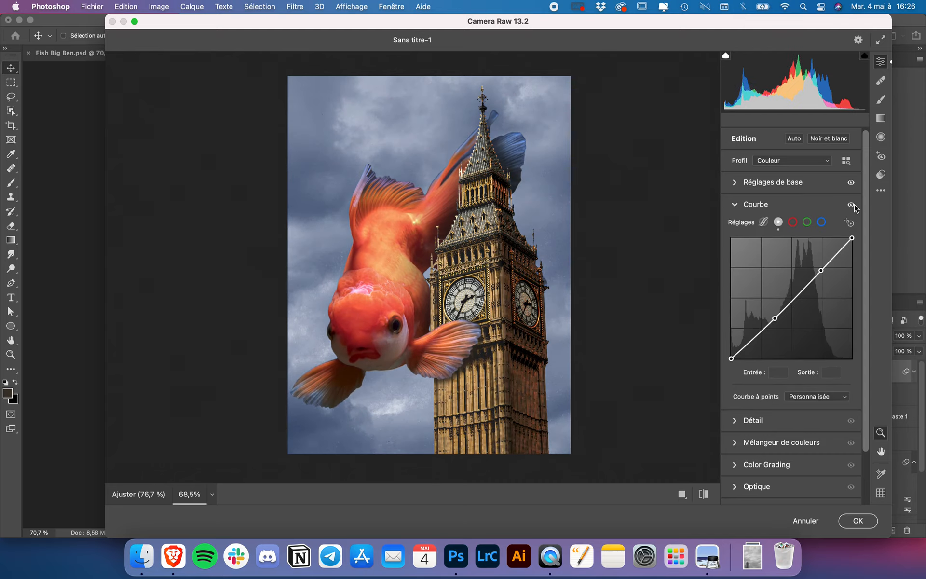
pyautogui.click(703, 498)
pyautogui.click(703, 498)
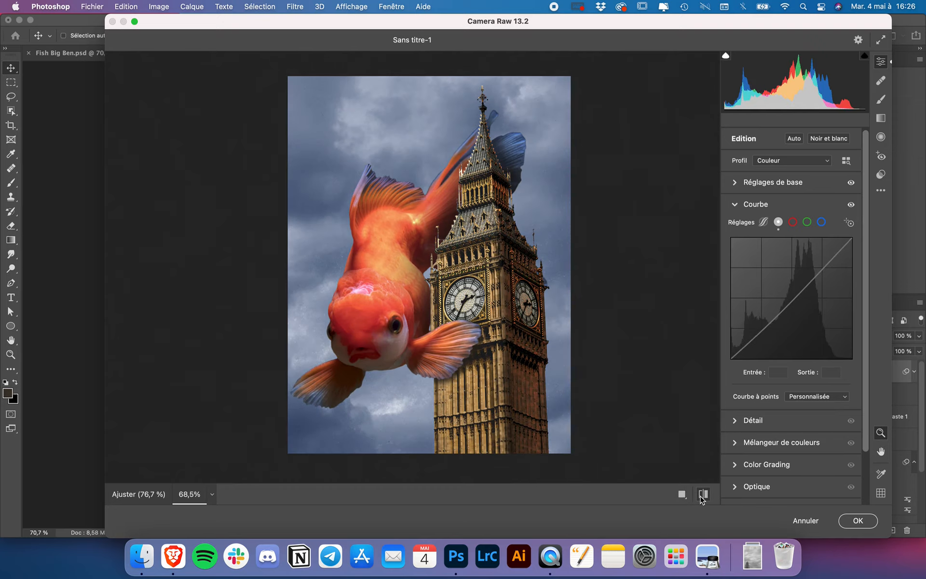
pyautogui.click(702, 498)
pyautogui.click(702, 498)
# Place a diagonal graduated filter with Exposition -1,15 and Contraste +1, fading from the tower's lower shaft toward the lower-left sky.
pyautogui.click(881, 119)
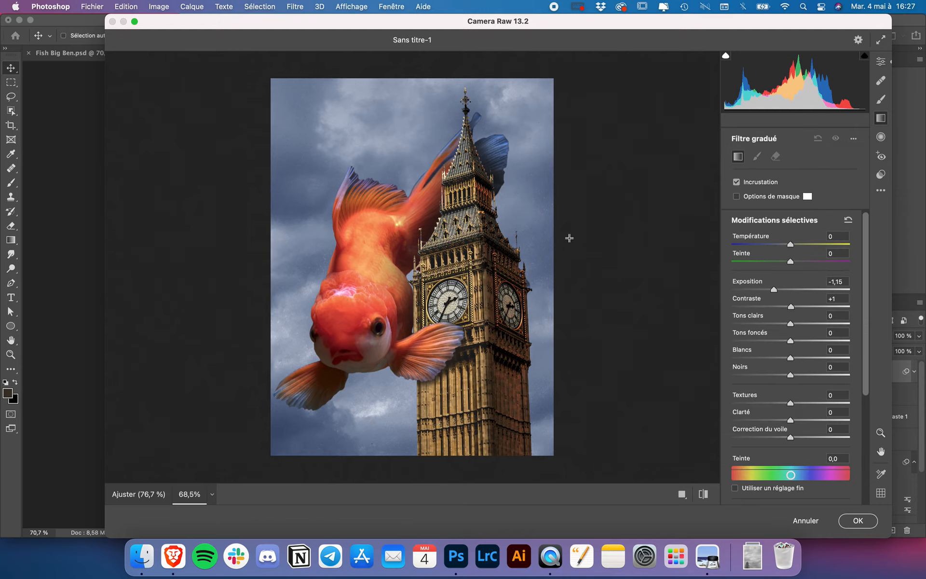
pyautogui.moveTo(513, 341); pyautogui.dragTo(424, 394)
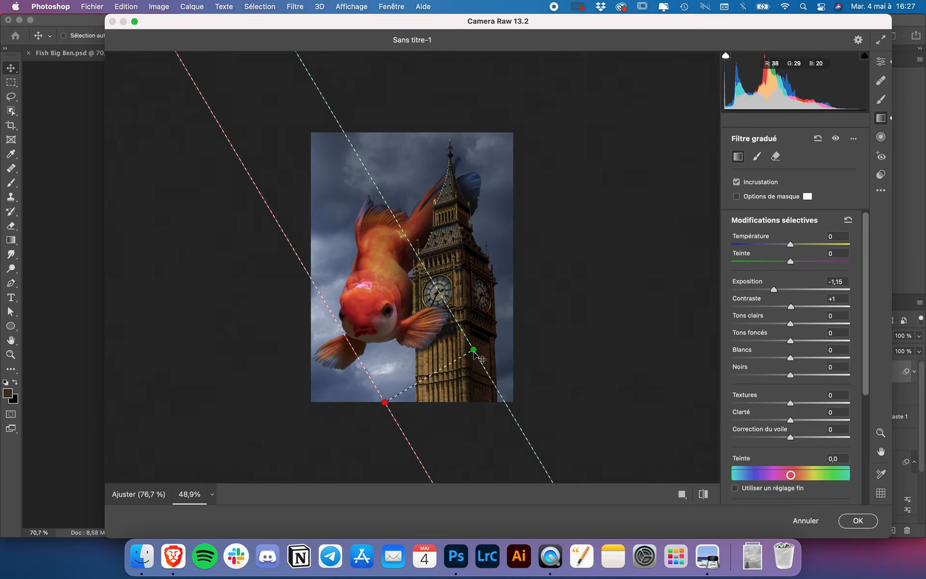
# Move the diagonal graduated filter up to the image's upper-right side, fading from the sky toward the clock tower, with Exposition -0,40.
pyautogui.moveTo(474, 349); pyautogui.dragTo(495, 310)
pyautogui.moveTo(384, 403)
pyautogui.mouseDown()
pyautogui.moveTo(407, 389)
pyautogui.moveTo(370, 406)
pyautogui.mouseUp()
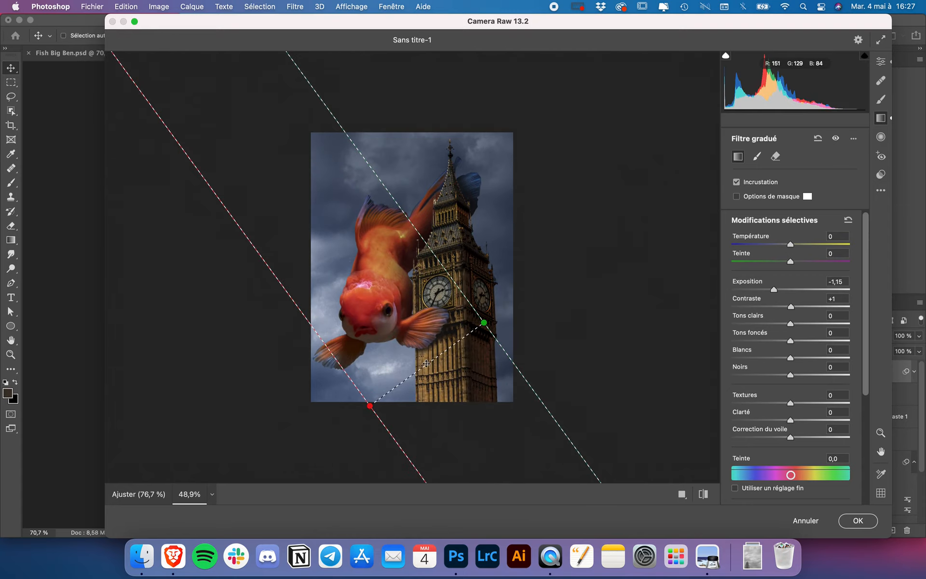
pyautogui.moveTo(427, 363); pyautogui.dragTo(492, 235)
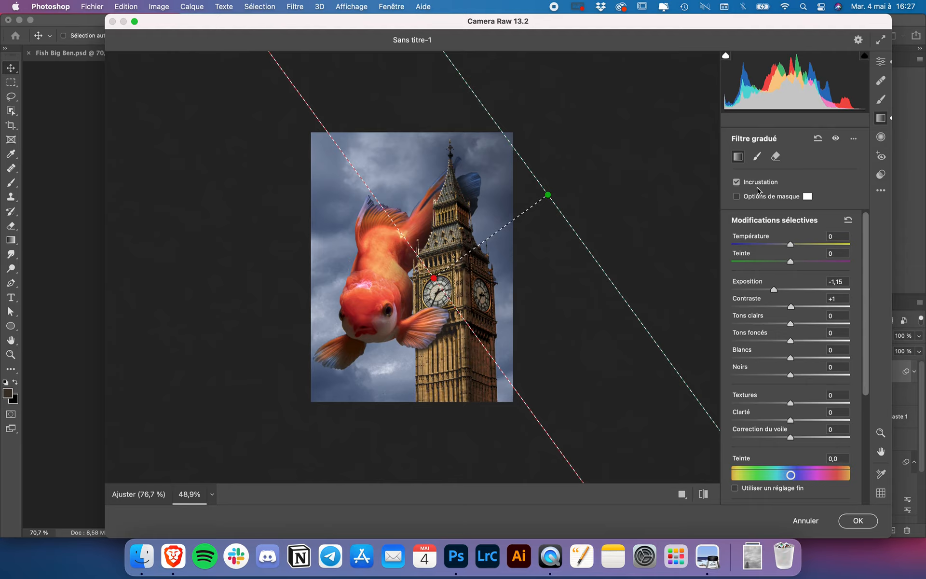
pyautogui.moveTo(773, 291)
pyautogui.mouseDown()
pyautogui.moveTo(794, 293)
pyautogui.moveTo(786, 292)
pyautogui.mouseUp()
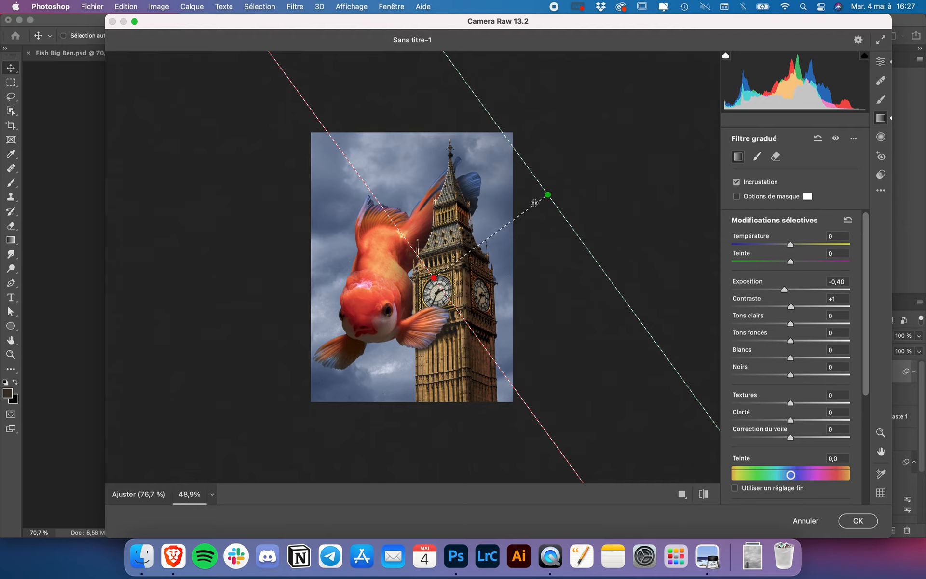
pyautogui.moveTo(516, 211); pyautogui.dragTo(497, 180)
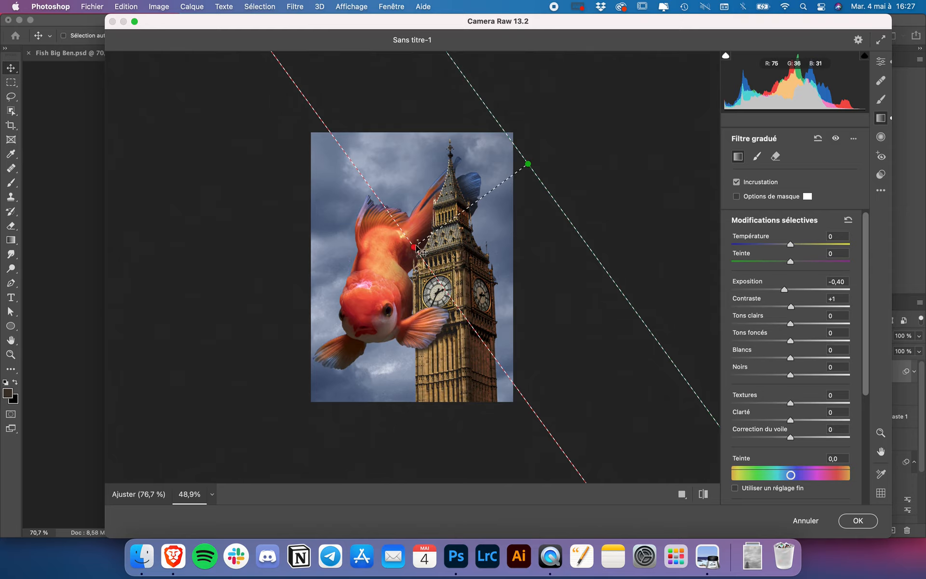
# Tighten the graduated filter so it fades from the image's upper-right corner to the tower's spire, and set its Exposition to -1,50.
pyautogui.moveTo(415, 250); pyautogui.dragTo(450, 220)
pyautogui.moveTo(529, 191); pyautogui.dragTo(493, 159)
pyautogui.press('super+z')
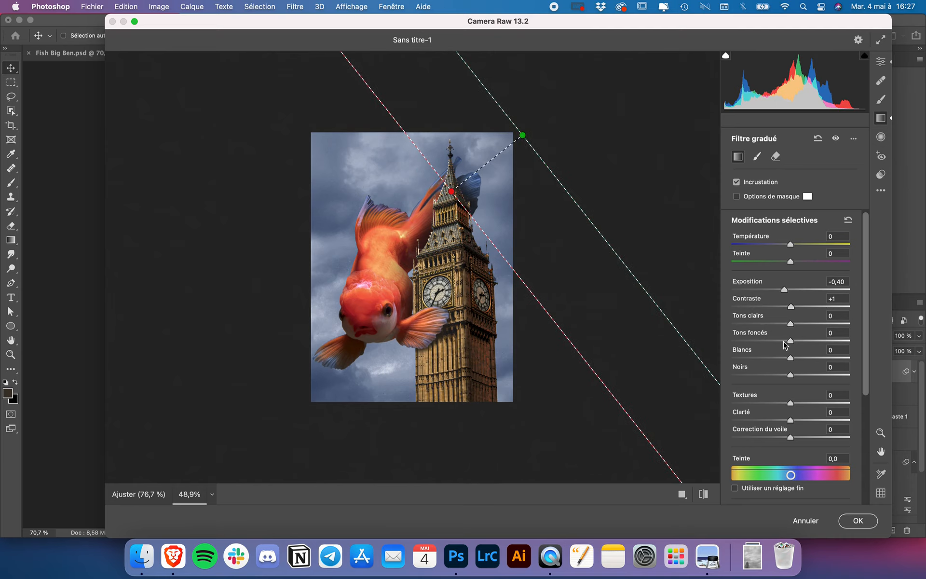
pyautogui.moveTo(784, 291); pyautogui.dragTo(769, 292)
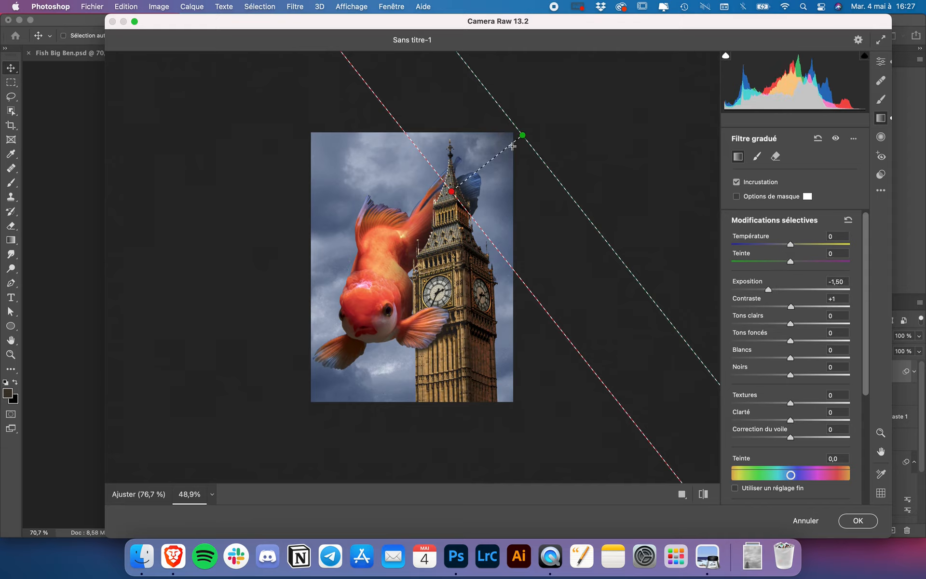
pyautogui.moveTo(504, 150); pyautogui.dragTo(498, 159)
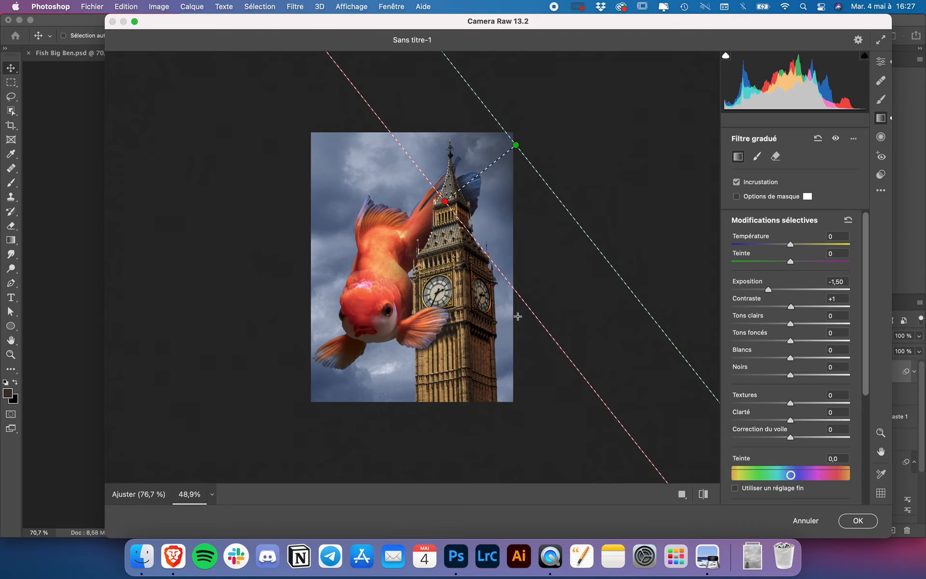
# Add a second graduated filter fading from the image's lower-right corner toward the fish's fin, with Exposition -1,00.
pyautogui.moveTo(500, 367); pyautogui.dragTo(420, 320)
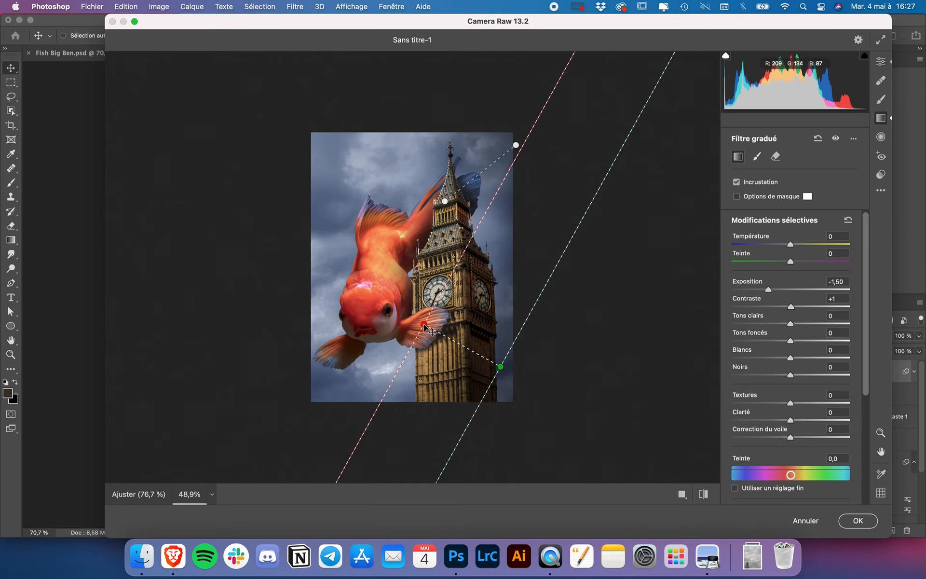
pyautogui.moveTo(768, 289); pyautogui.dragTo(775, 290)
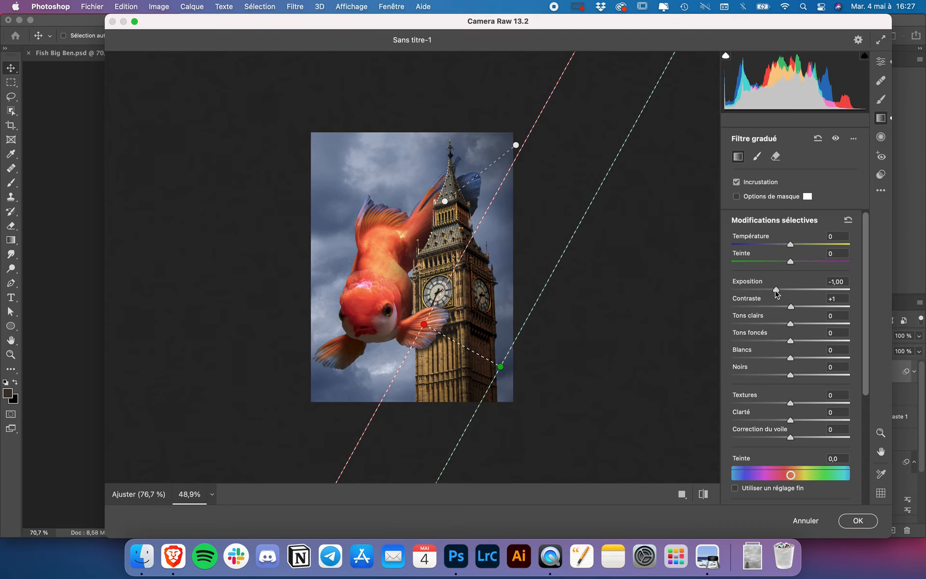
pyautogui.moveTo(463, 344); pyautogui.dragTo(482, 360)
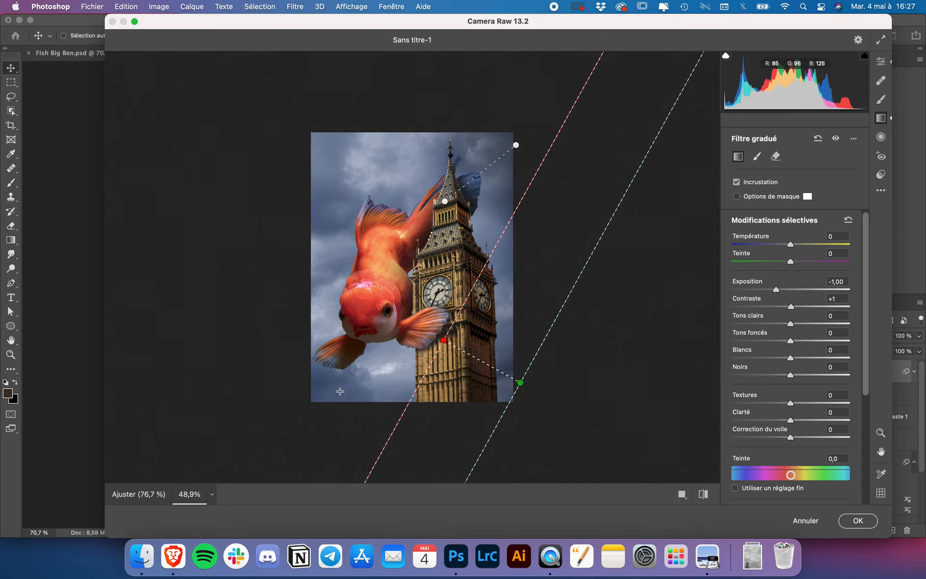
# Add a graduated filter fading upward from below the image's lower-left corner to the fish's lower-left fin.
pyautogui.moveTo(324, 386)
pyautogui.mouseDown()
pyautogui.moveTo(338, 314)
pyautogui.moveTo(324, 391)
pyautogui.mouseUp()
pyautogui.press('Delete')
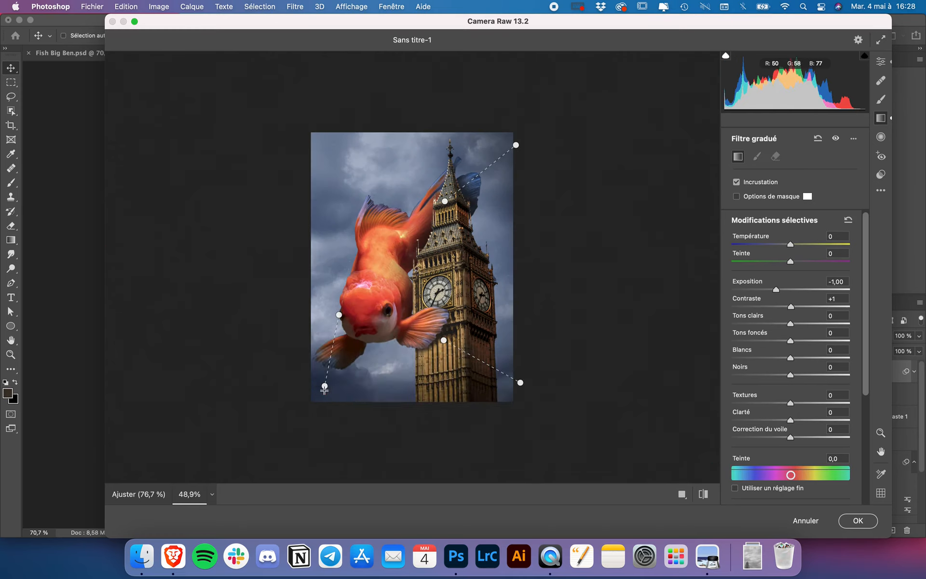
pyautogui.moveTo(335, 315); pyautogui.dragTo(326, 367)
# Add a graduated filter with Exposition -0,50 in the upper-left sky and shift it outward so it starts beyond the image corner.
pyautogui.moveTo(321, 132); pyautogui.dragTo(348, 252)
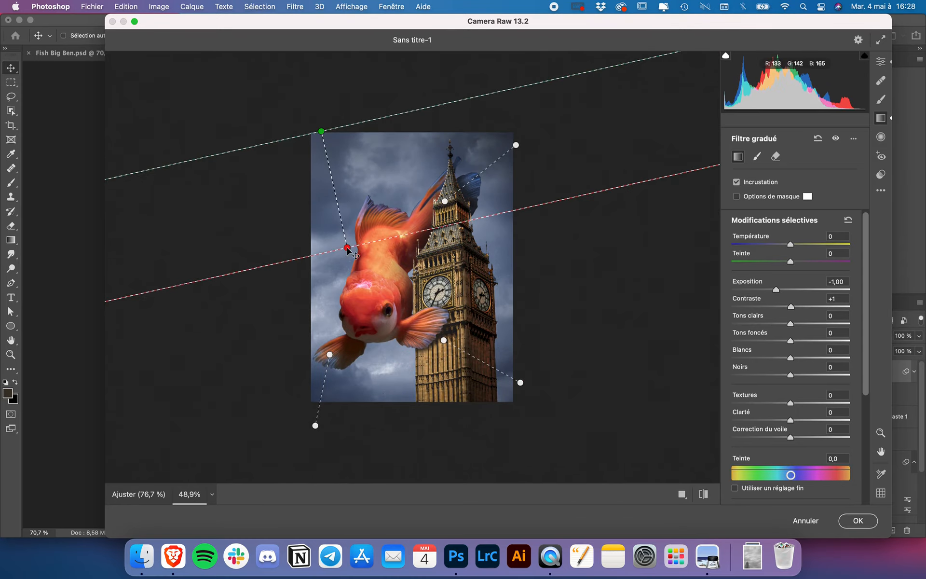
pyautogui.moveTo(778, 293); pyautogui.dragTo(783, 290)
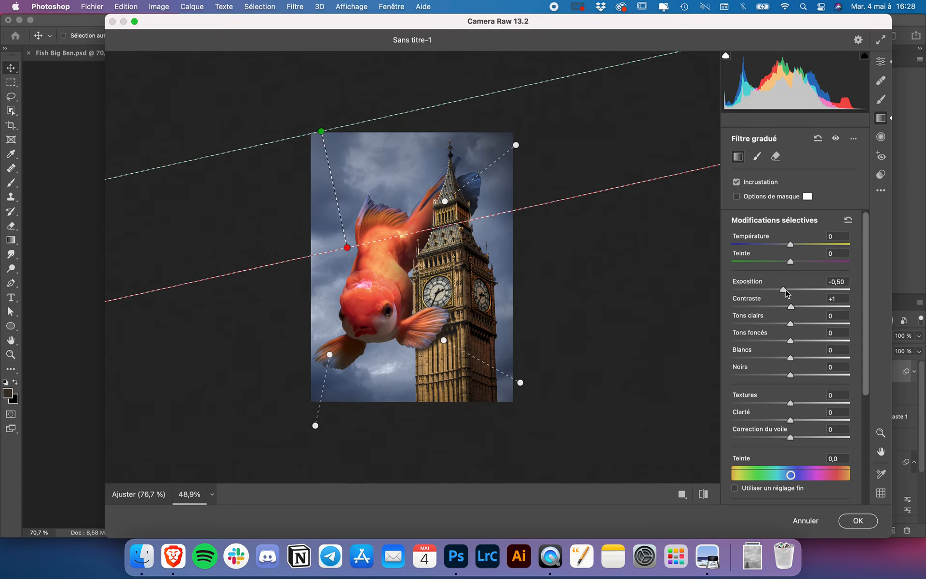
pyautogui.moveTo(329, 167); pyautogui.dragTo(303, 126)
# Add a nearly vertical graduated filter fading from outside the image's right edge to the tower above the clock, and lower its Exposition slightly.
pyautogui.moveTo(508, 249); pyautogui.dragTo(438, 249)
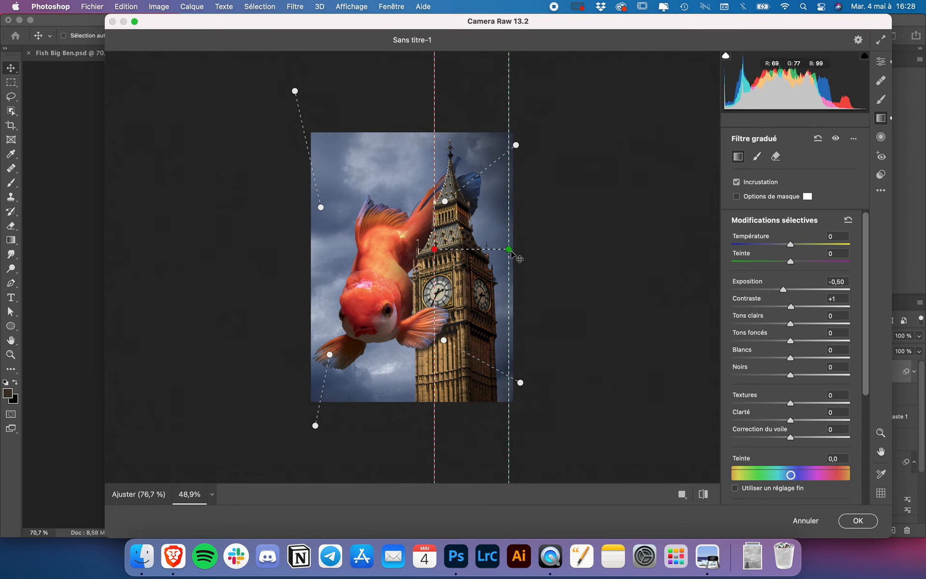
pyautogui.moveTo(508, 250); pyautogui.dragTo(539, 245)
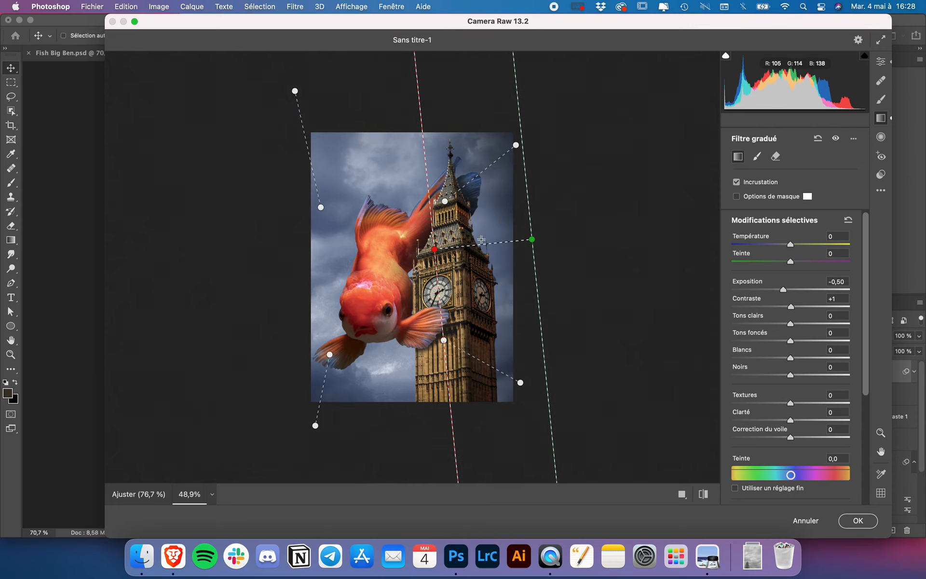
pyautogui.moveTo(480, 246); pyautogui.dragTo(508, 244)
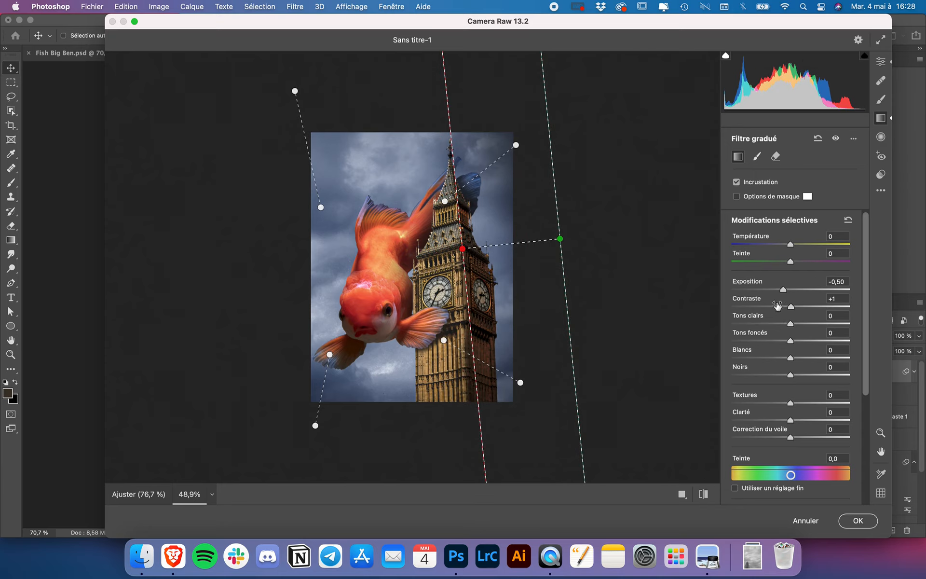
pyautogui.moveTo(784, 289); pyautogui.dragTo(779, 291)
# Set Exposition to -1,60 on both the upper-right and the lower-right graduated filters.
pyautogui.click(516, 145)
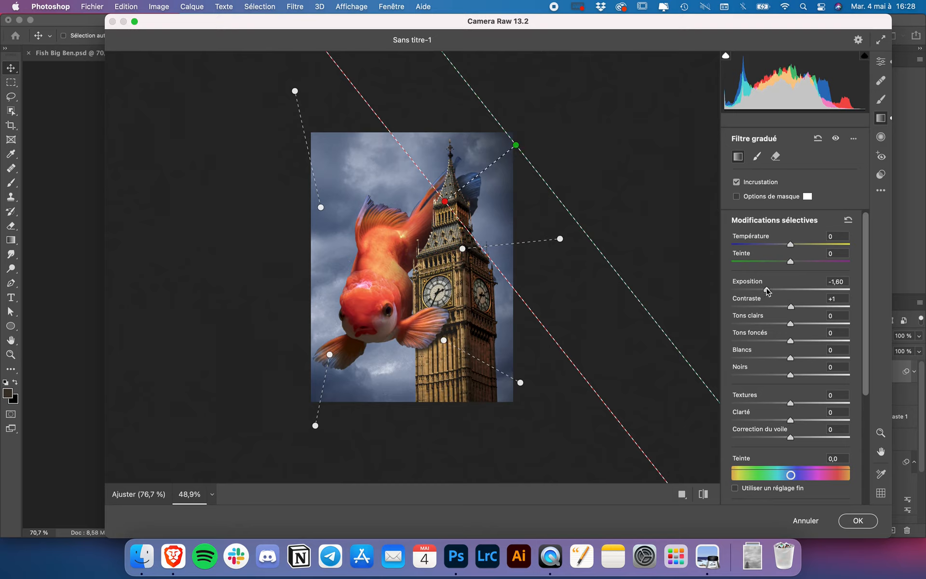
pyautogui.moveTo(766, 288); pyautogui.dragTo(767, 288)
pyautogui.click(520, 382)
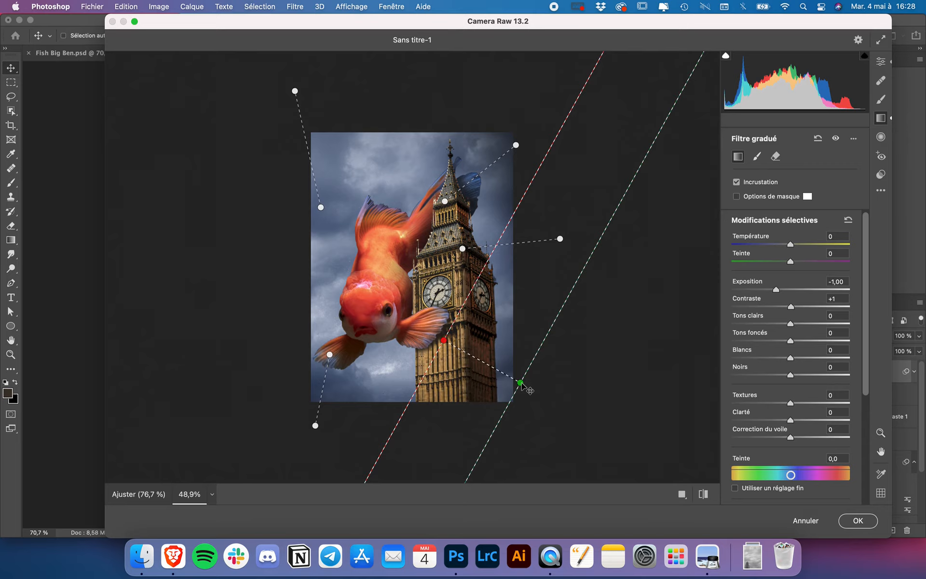
pyautogui.moveTo(776, 289); pyautogui.dragTo(766, 288)
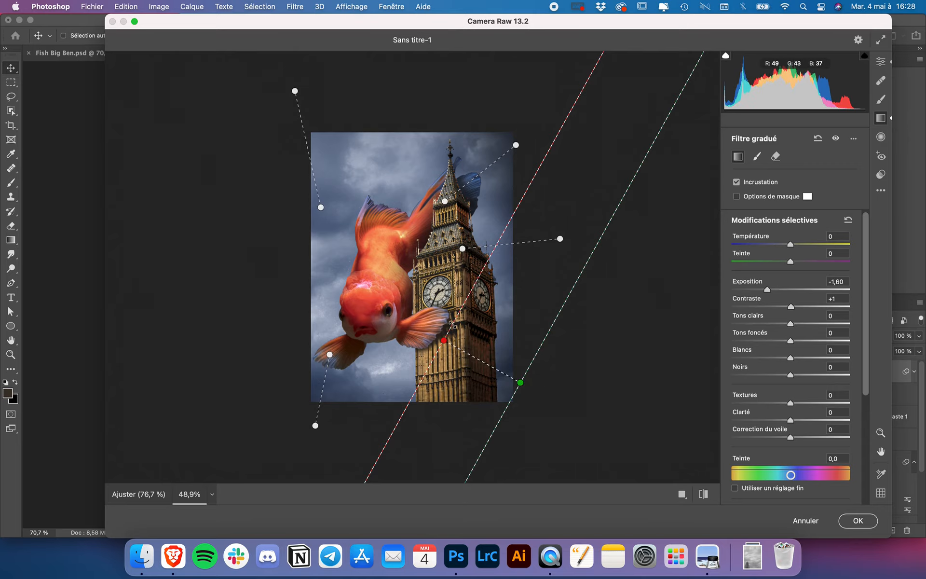
# Rotate and reposition the lower-right graduated filter so it fades diagonally from the tower's base to just below the clock face.
pyautogui.moveTo(453, 324); pyautogui.dragTo(460, 326)
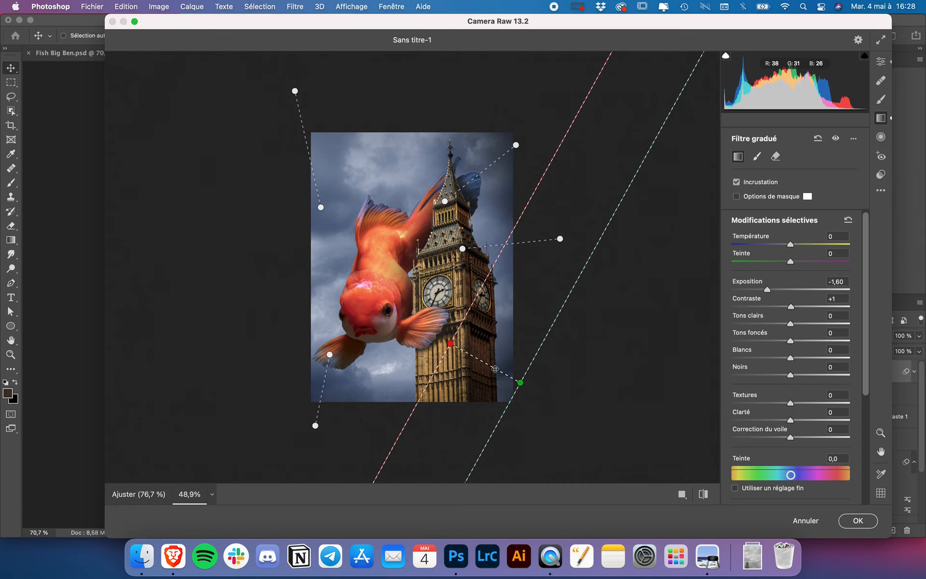
pyautogui.moveTo(495, 369); pyautogui.dragTo(475, 414)
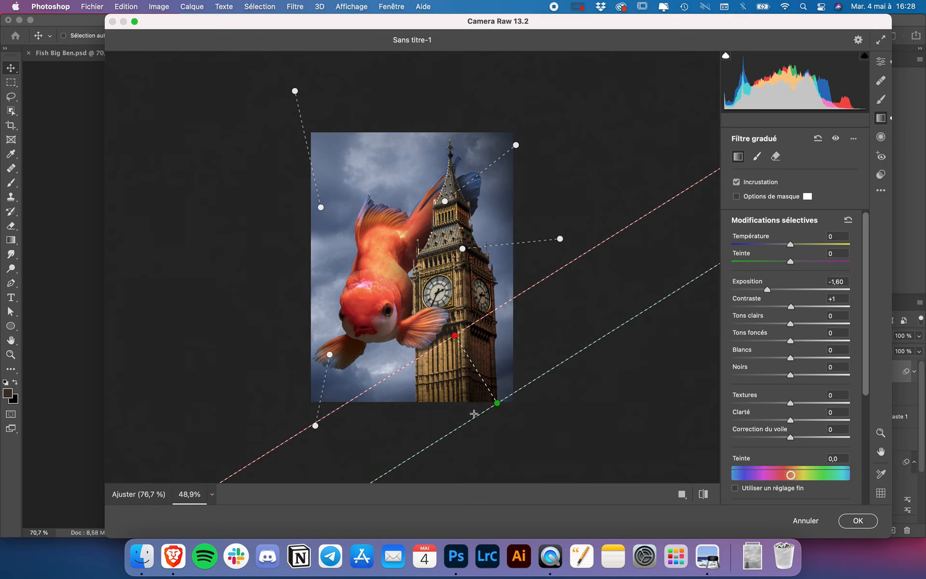
pyautogui.moveTo(504, 357); pyautogui.dragTo(508, 362)
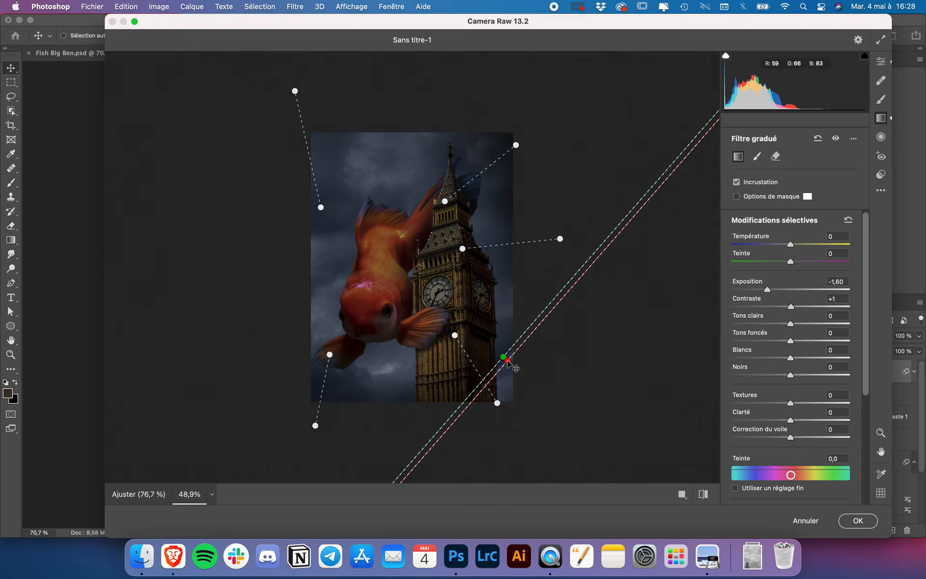
pyautogui.press('super+z')
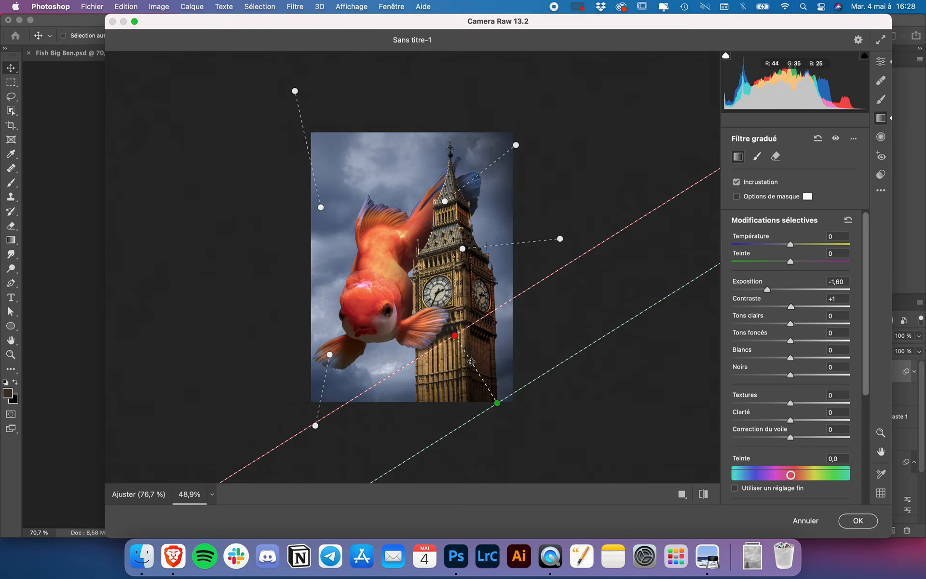
pyautogui.click(463, 249)
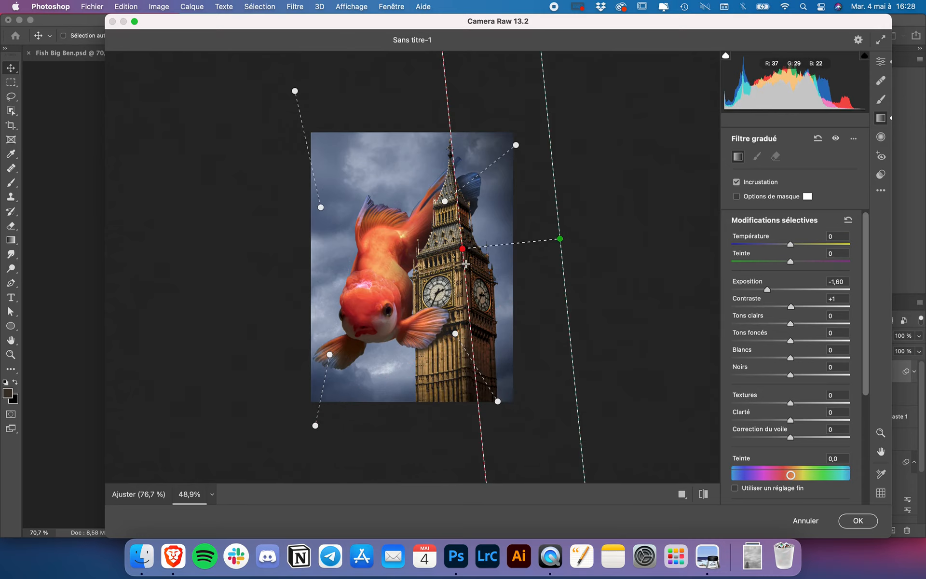
pyautogui.click(465, 264)
pyautogui.press('super+z')
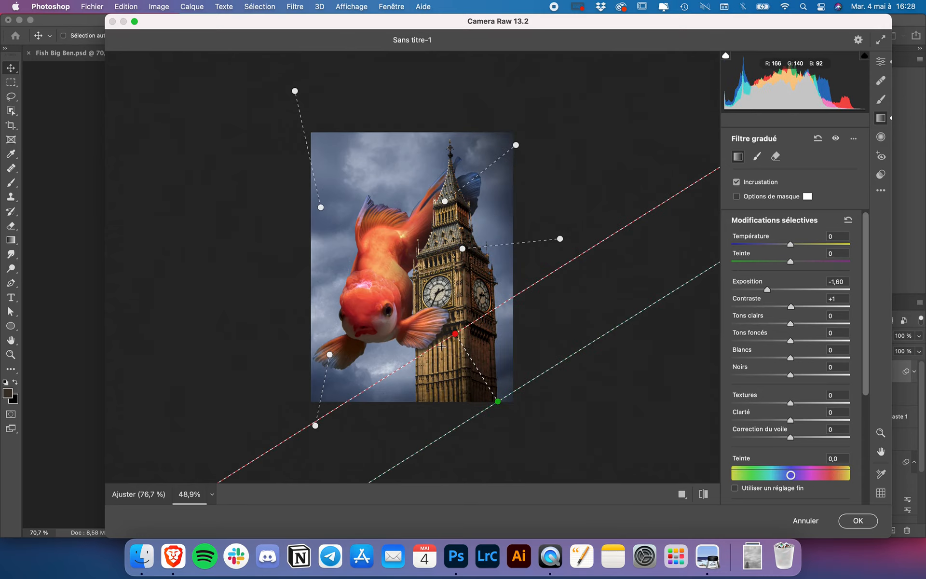
pyautogui.moveTo(455, 333); pyautogui.dragTo(457, 337)
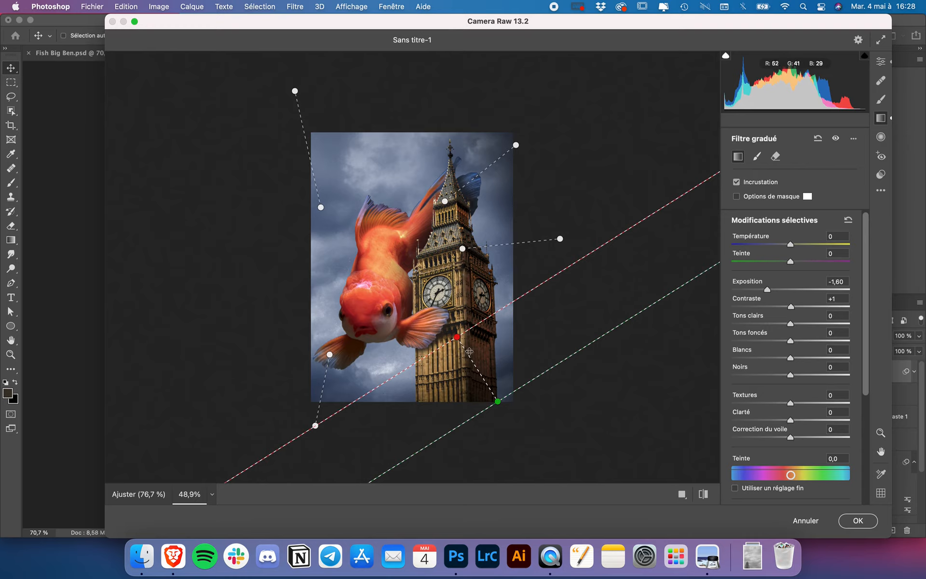
pyautogui.moveTo(468, 419); pyautogui.dragTo(469, 426)
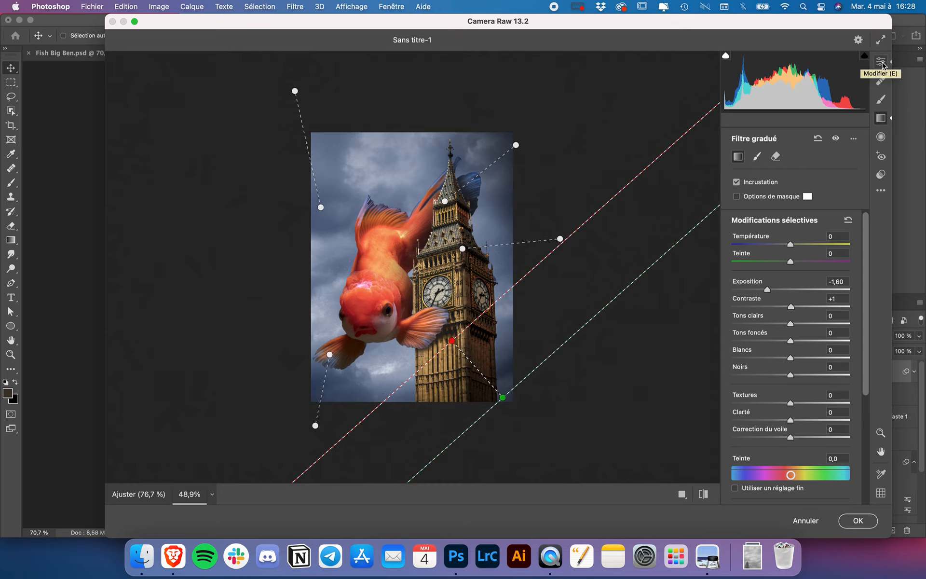
# Return to the general edit settings and set the Bleus luminance to -13 in the colour mixer.
pyautogui.click(880, 62)
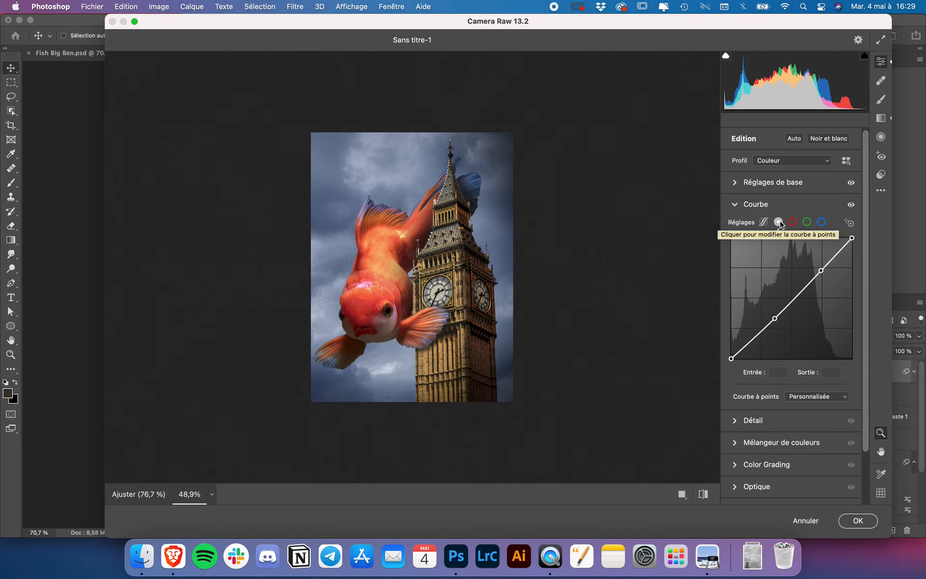
pyautogui.click(778, 222)
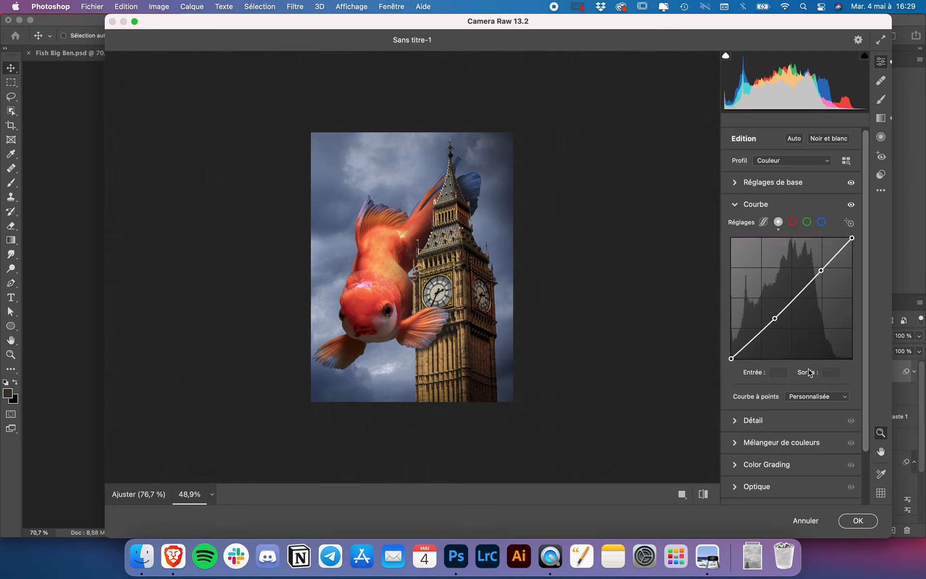
pyautogui.scroll(-3, 805, 371)
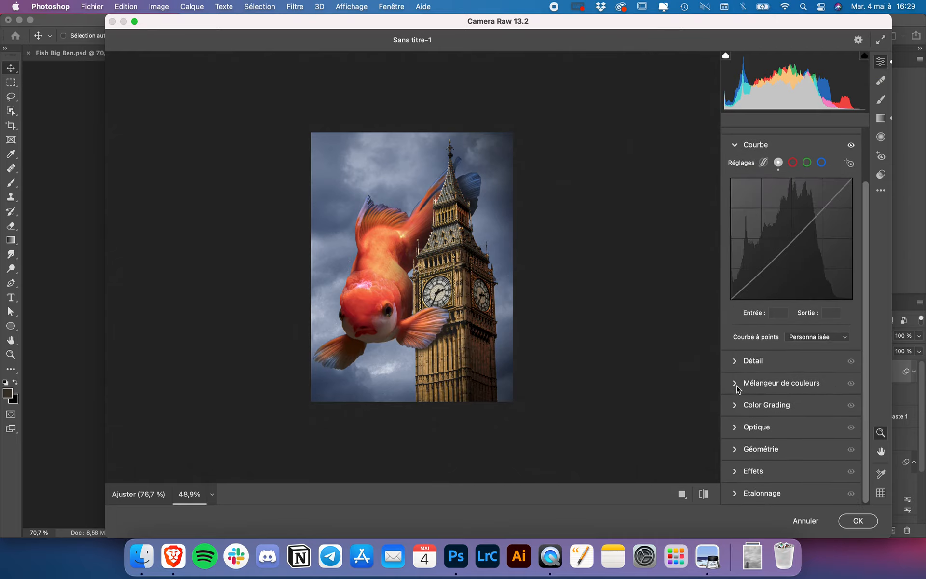
pyautogui.click(736, 385)
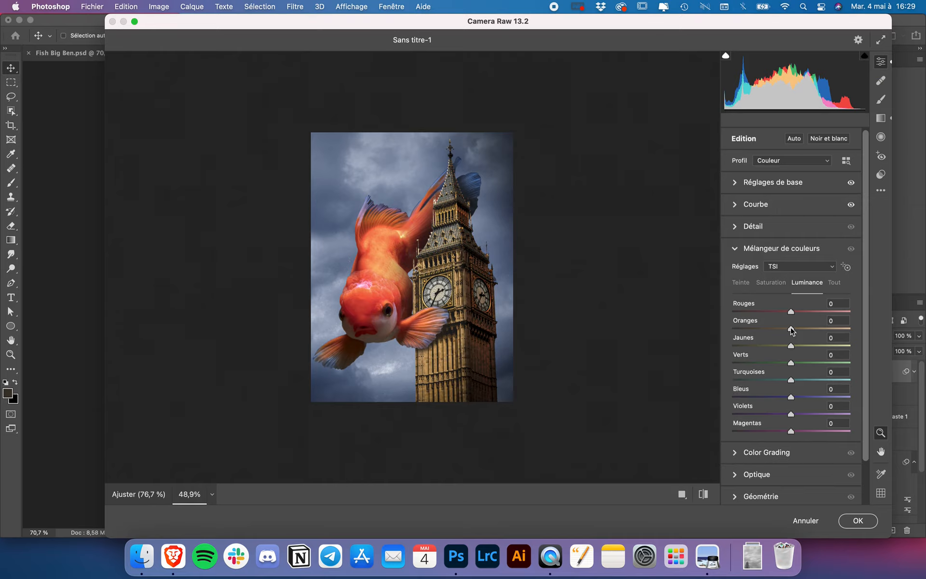
pyautogui.click(752, 286)
pyautogui.click(771, 285)
pyautogui.click(808, 286)
pyautogui.moveTo(791, 398)
pyautogui.mouseDown()
pyautogui.moveTo(820, 401)
pyautogui.moveTo(780, 410)
pyautogui.mouseUp()
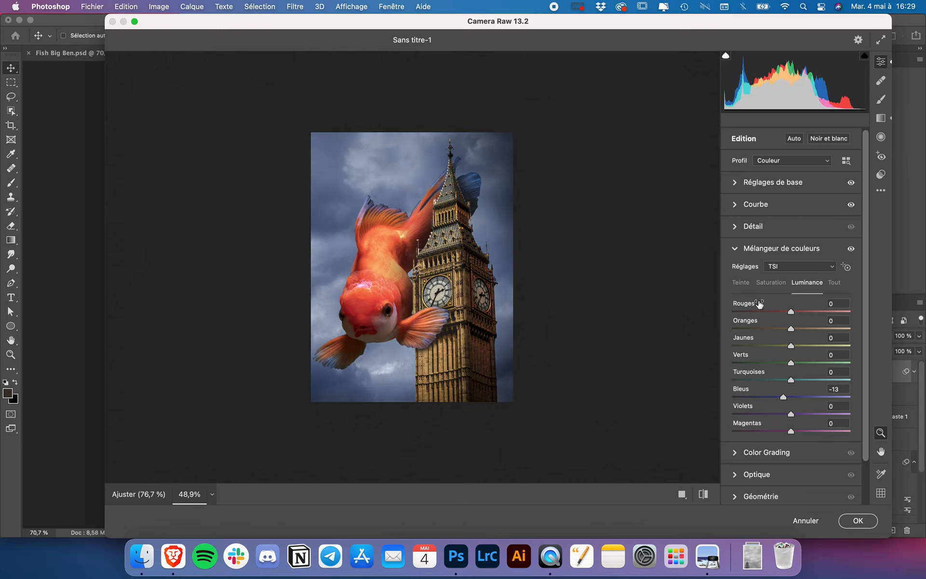
# Shift the colour mixer hues to Rouges +25, Oranges +4 and Jaunes -39.
pyautogui.click(740, 284)
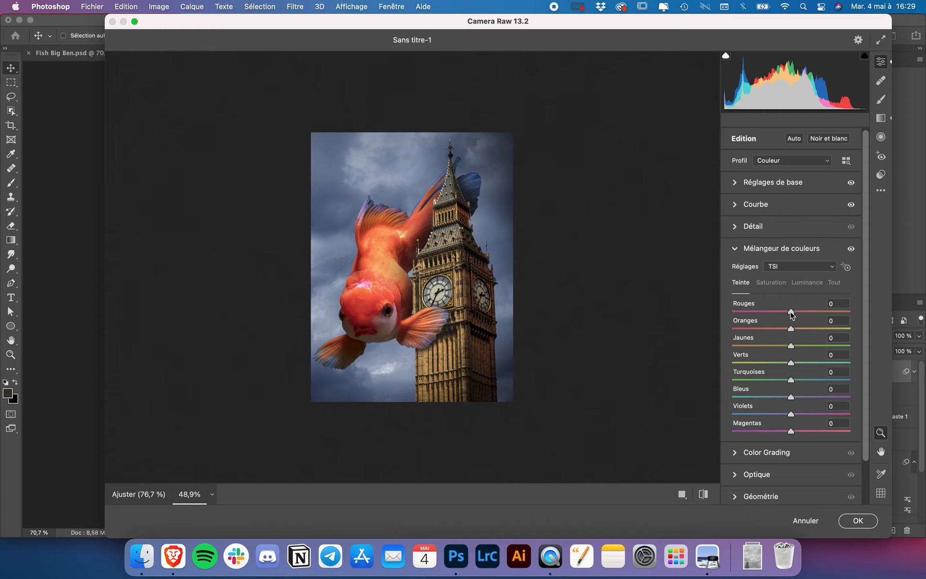
pyautogui.moveTo(790, 314)
pyautogui.mouseDown()
pyautogui.moveTo(774, 313)
pyautogui.moveTo(806, 315)
pyautogui.mouseUp()
pyautogui.moveTo(794, 331); pyautogui.dragTo(770, 356)
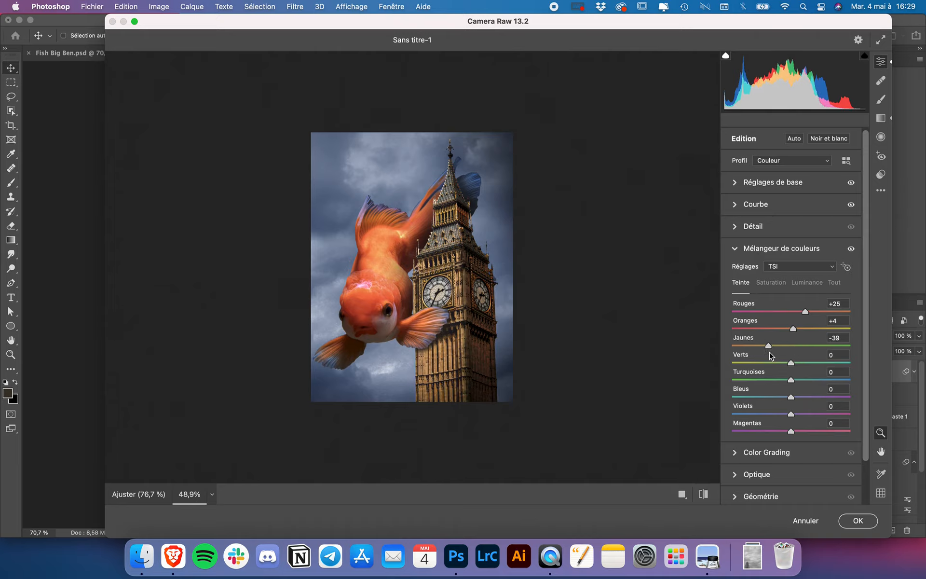